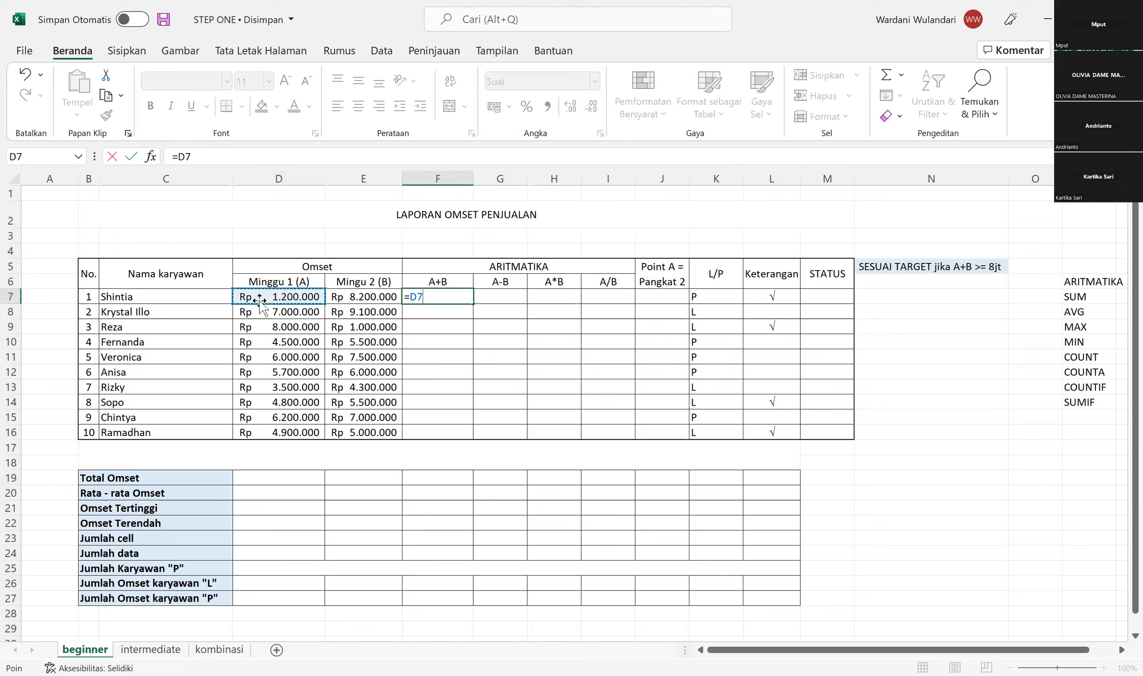
- Complete the first A+B formula in F7 as =D7+E7
text(+)
click(361, 297)
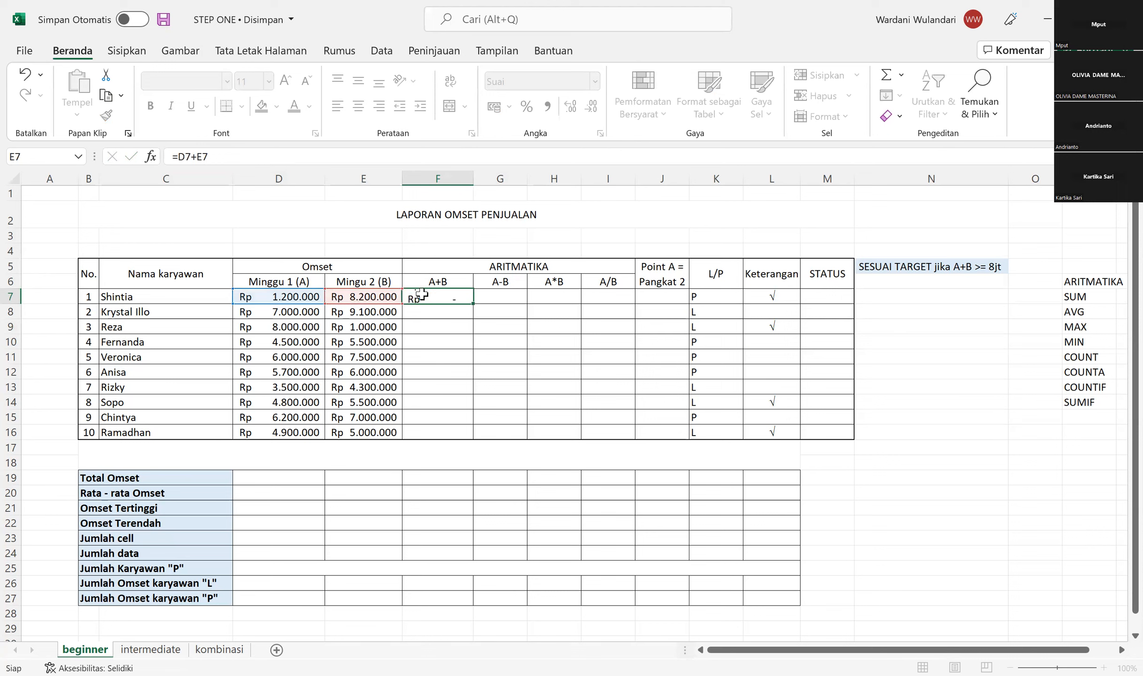
key(Return)
click(458, 298)
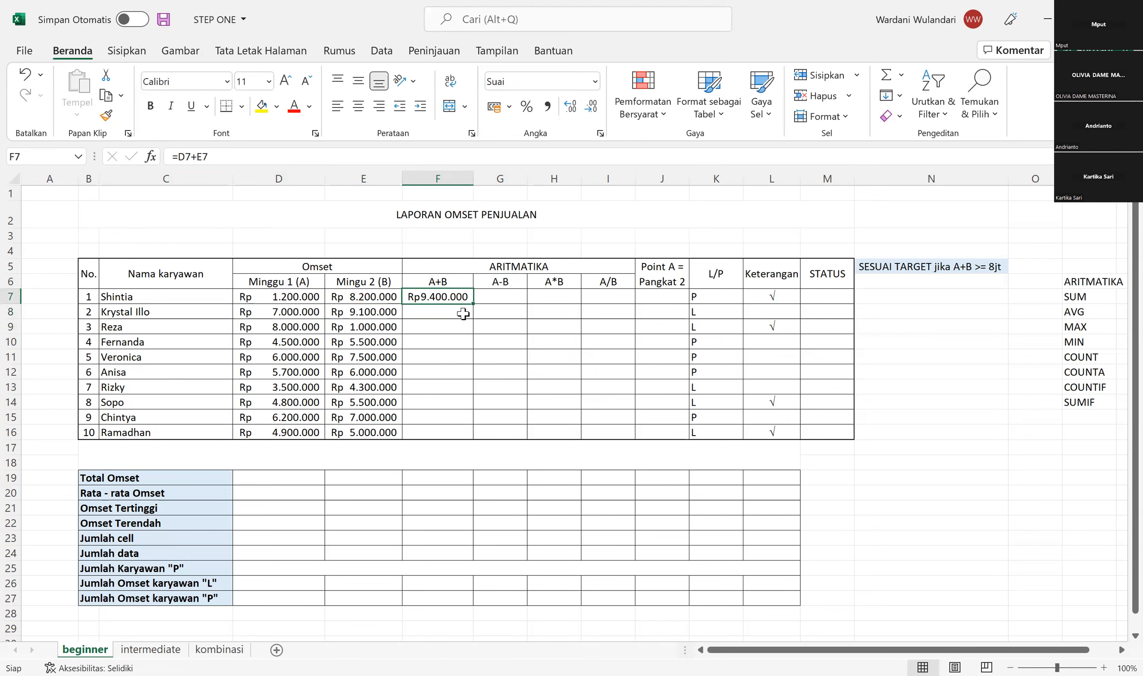
- Fill the A+B formula from F7 down through F16 and fit column F to its contents
click(460, 312)
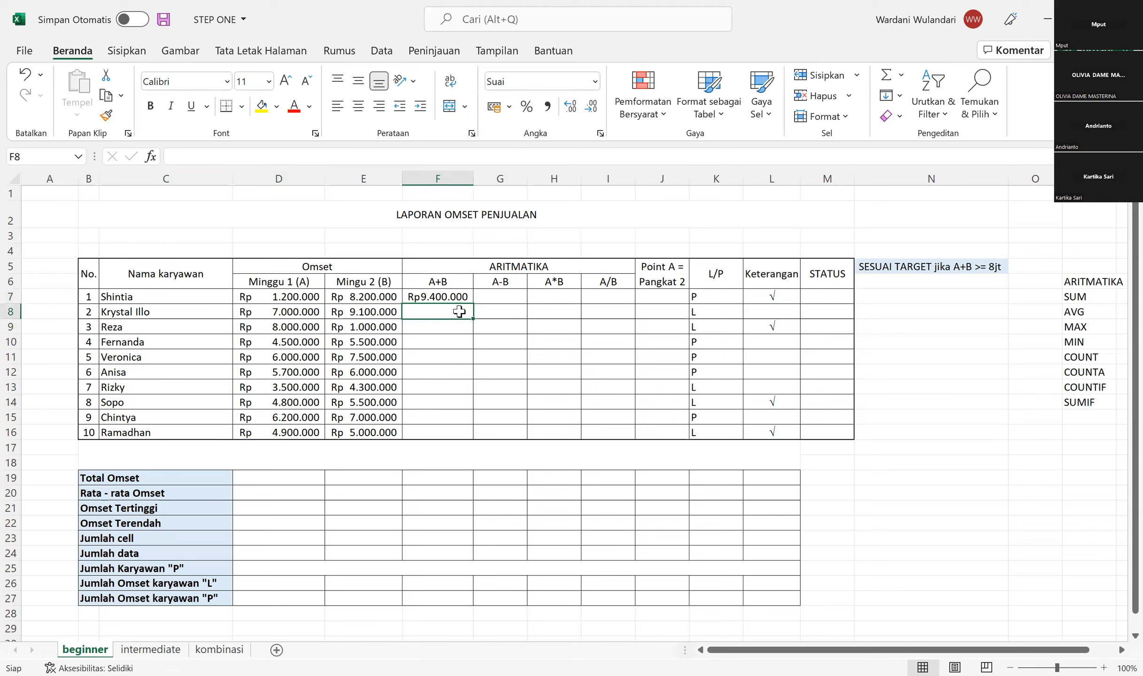
key(Down)
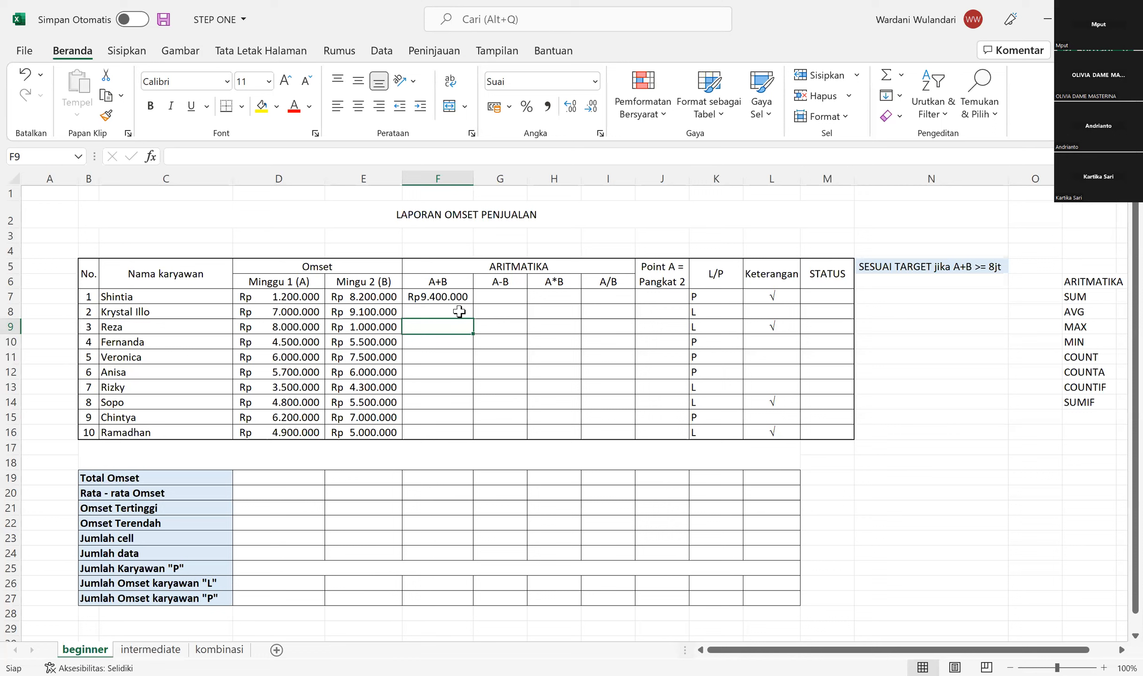
click(459, 312)
click(470, 301)
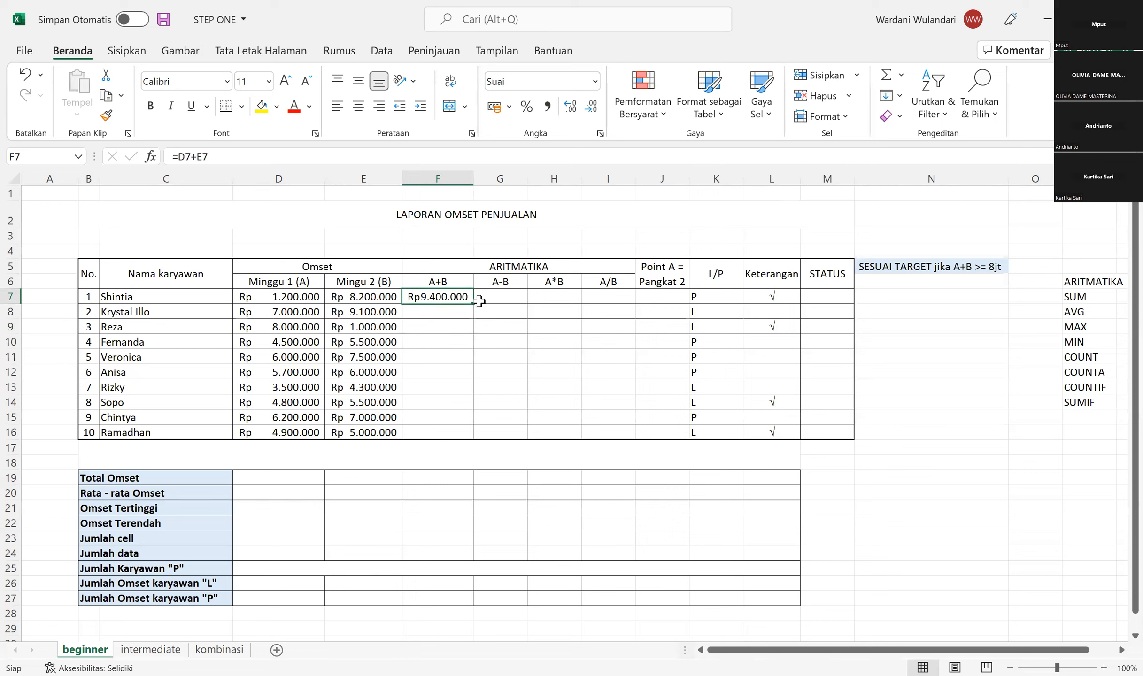
drag(472, 304, 473, 375)
drag(469, 438, 470, 305)
double_click(472, 305)
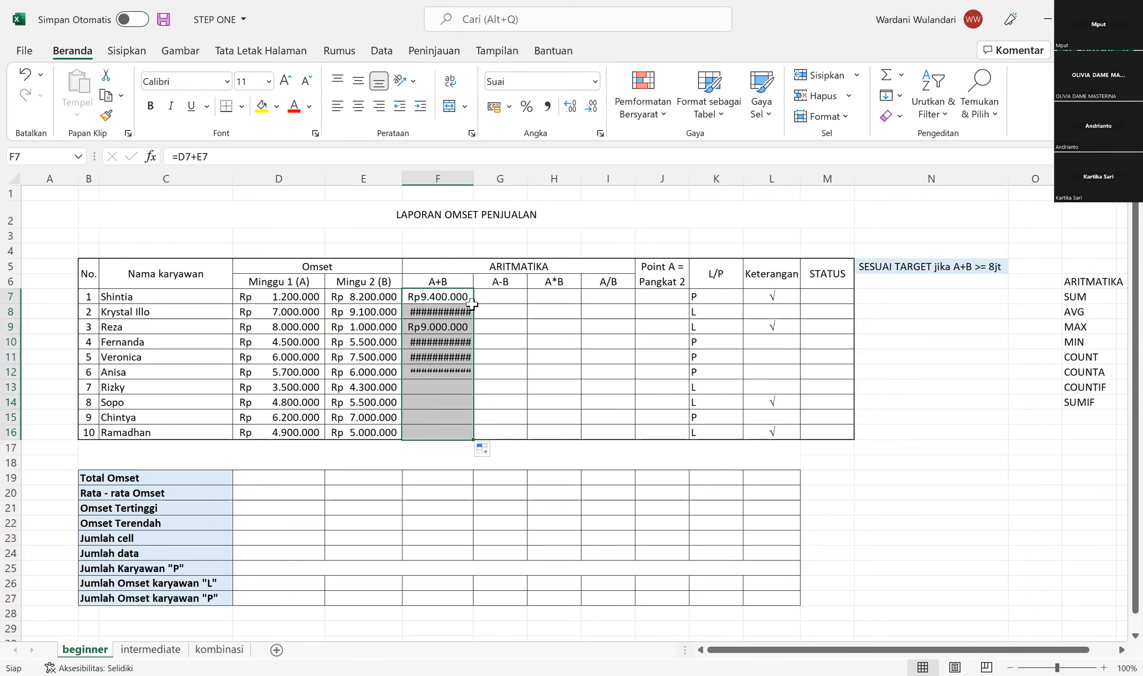
double_click(471, 179)
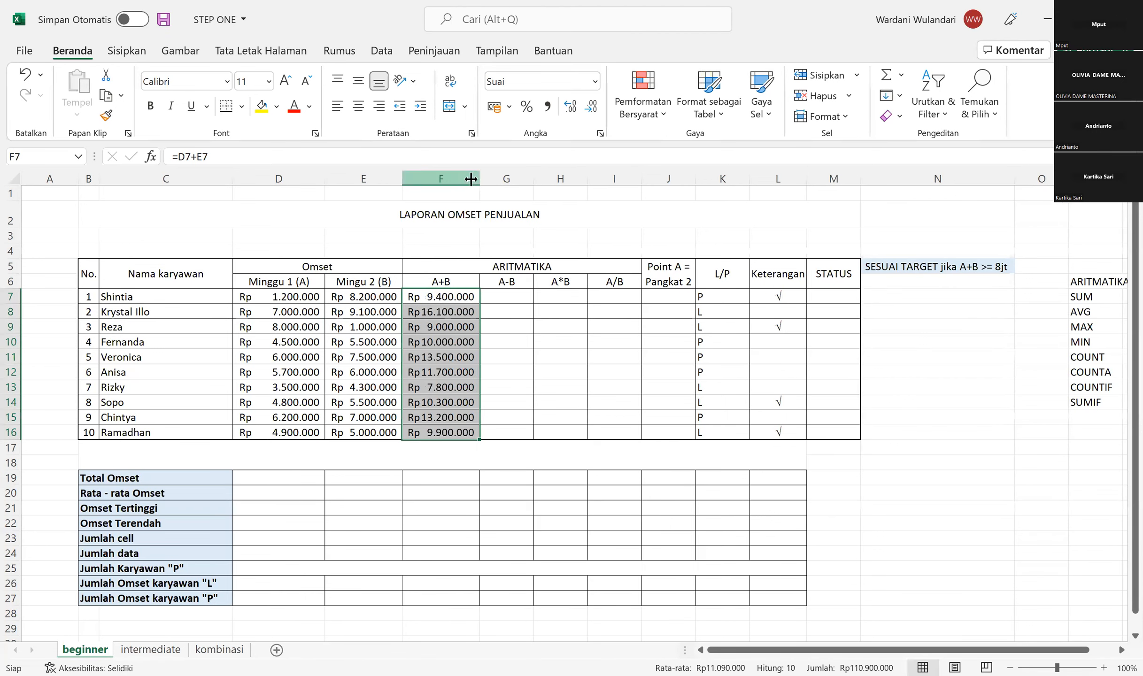
- Enter =D7-E7 in G7 for A-B and fill the formula down through G16
click(498, 300)
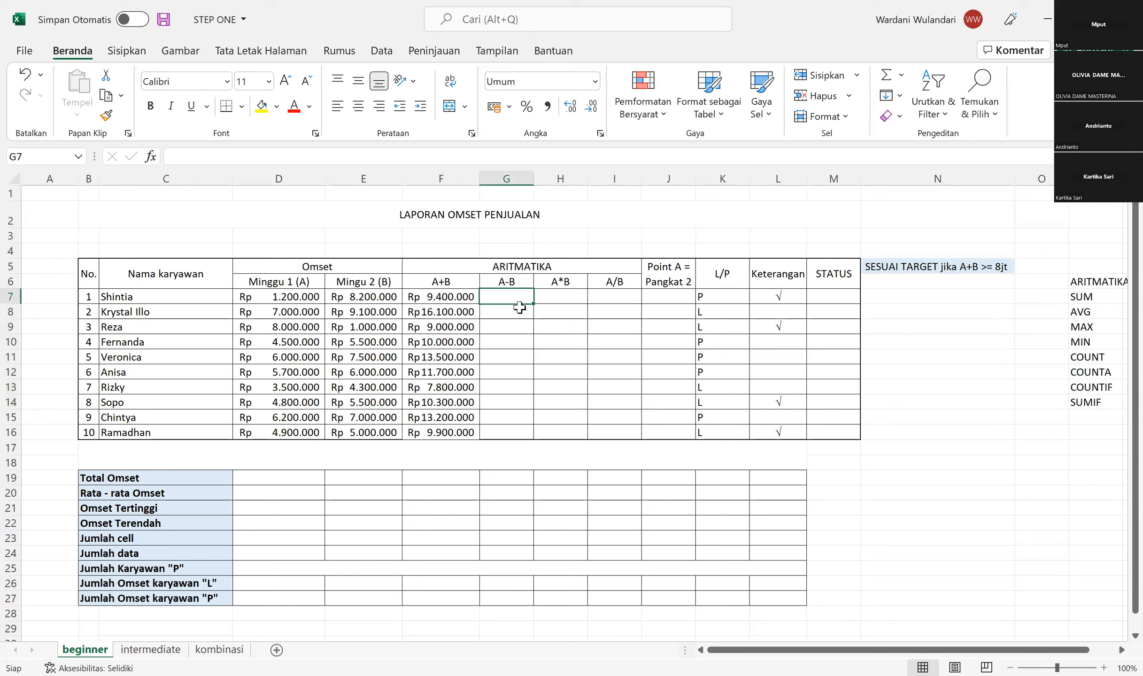
text(=)
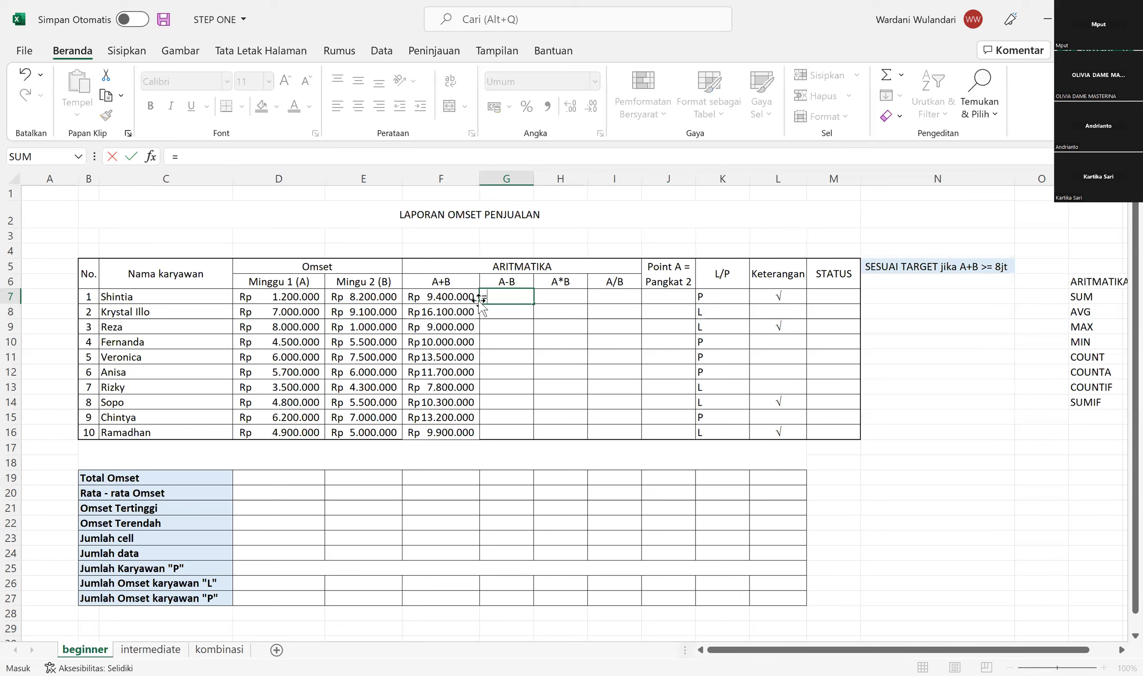
click(296, 297)
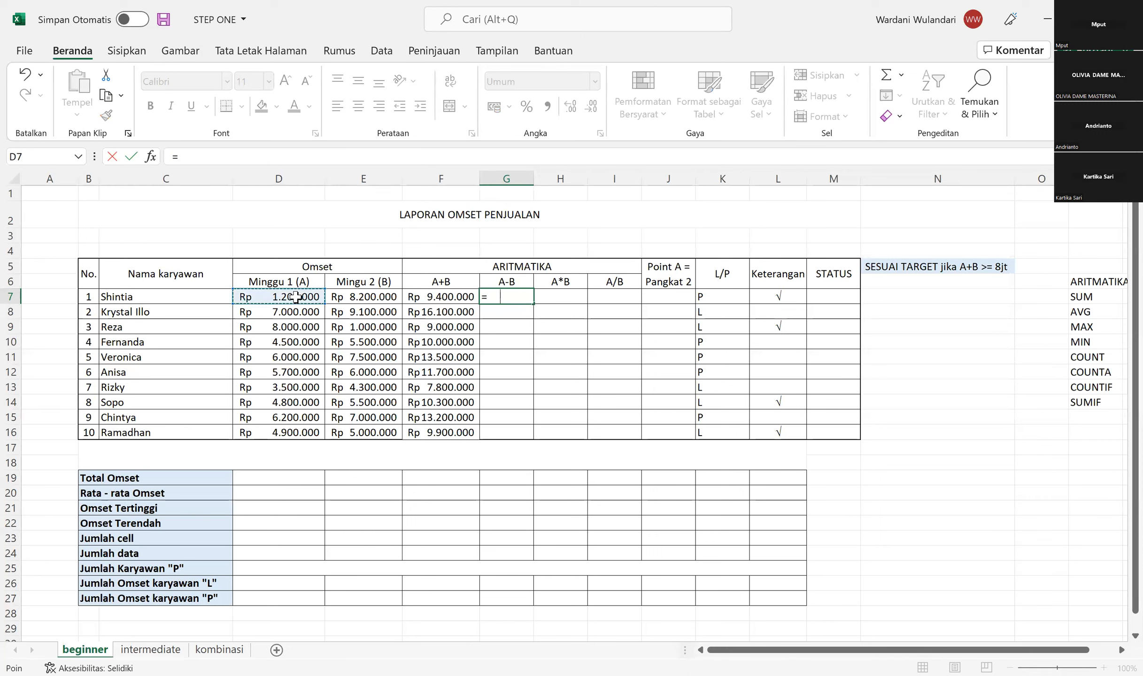
text(-)
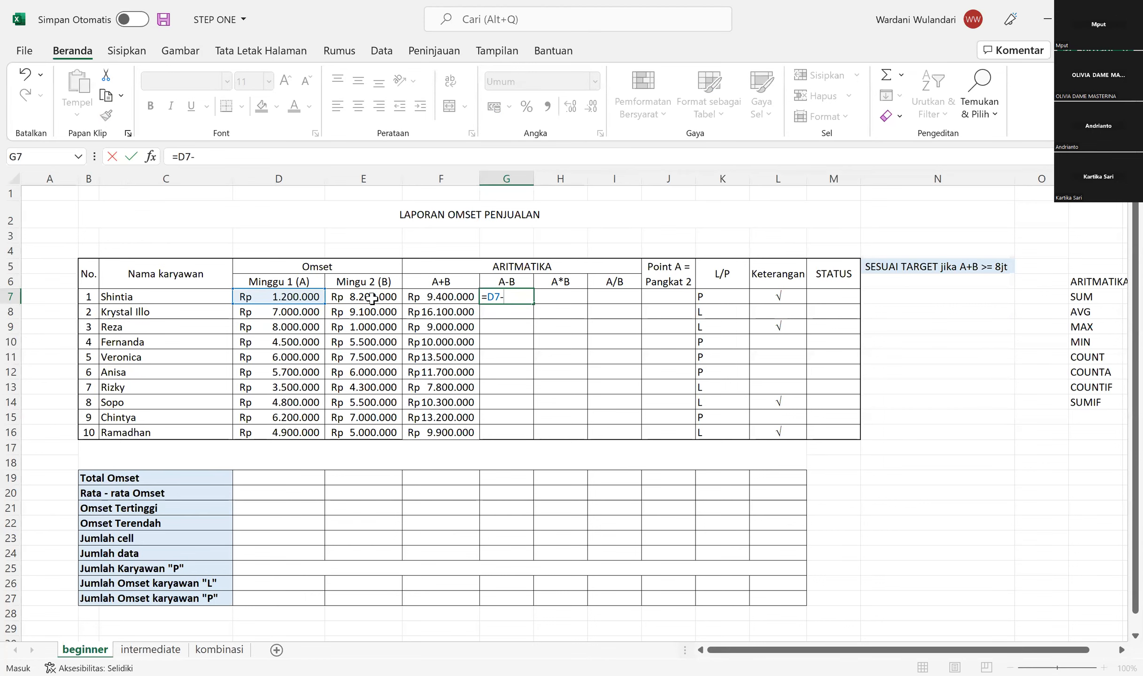
click(371, 297)
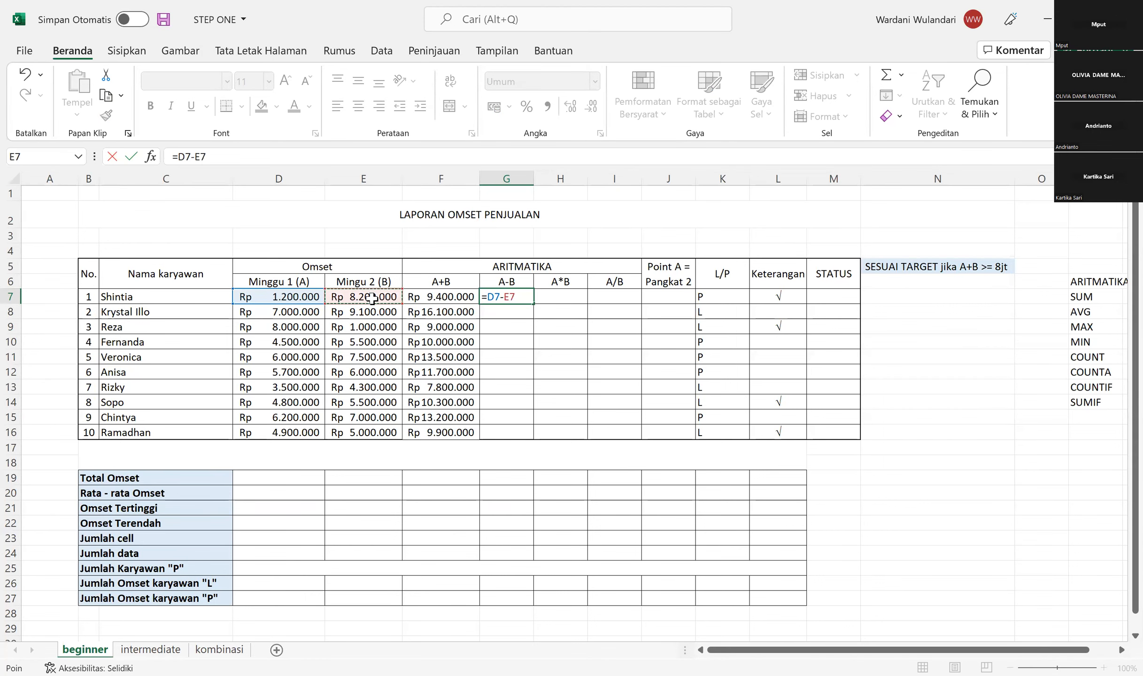
key(Return)
click(541, 297)
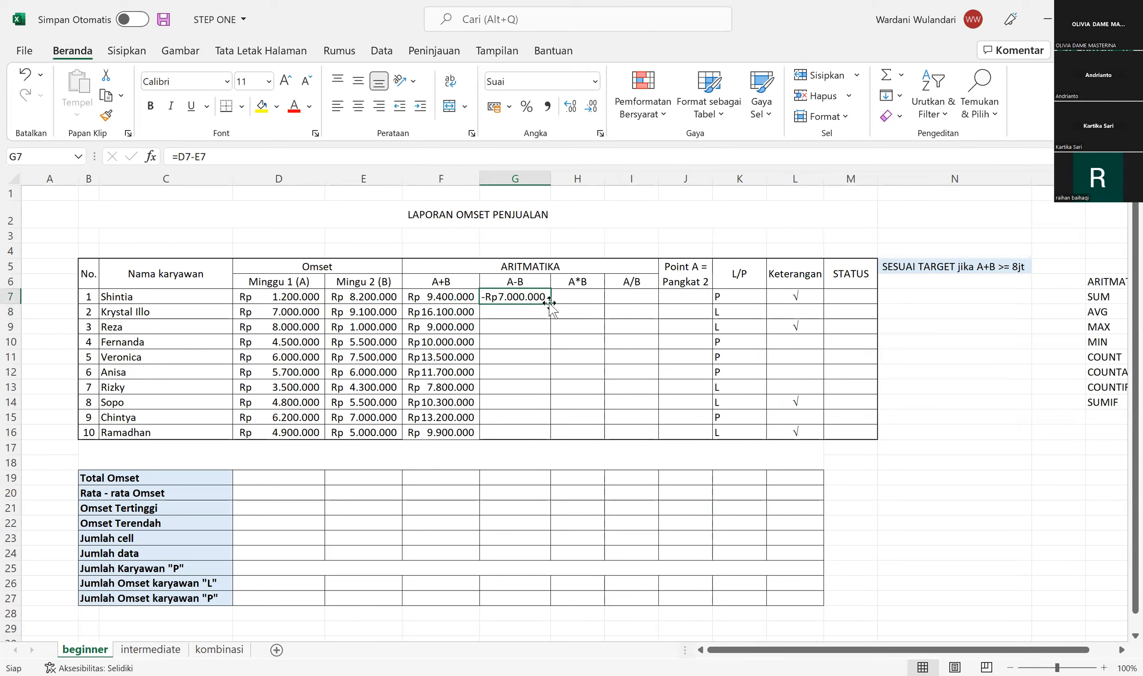
double_click(548, 304)
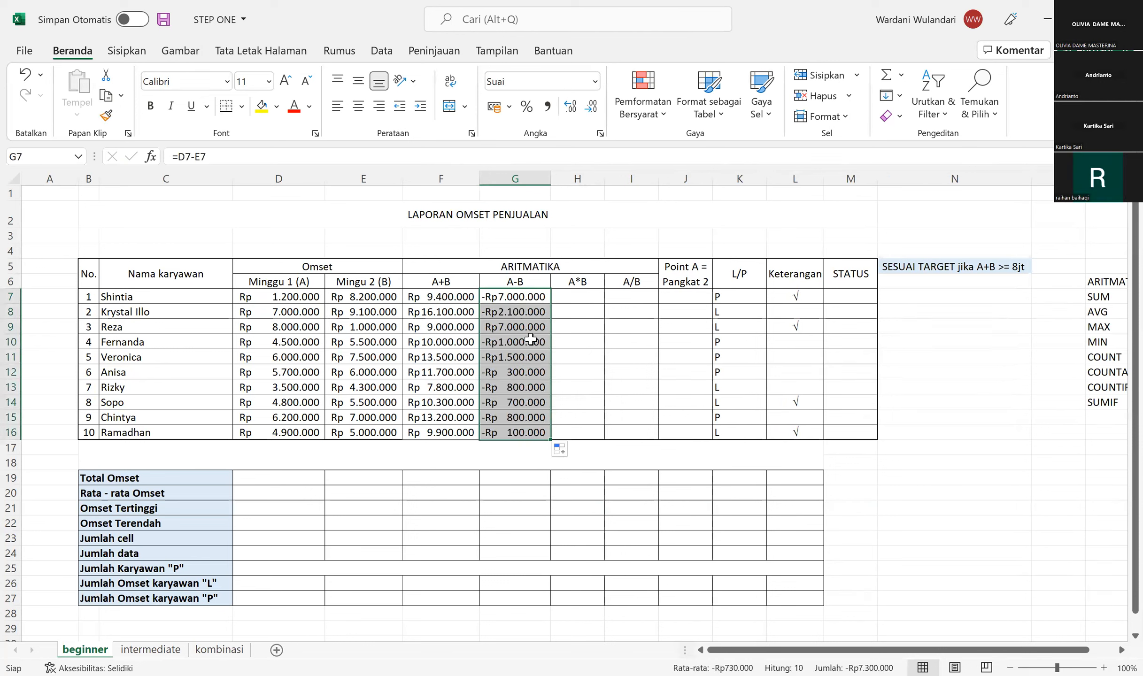
- Enter =D7*E7 in H7 for A*B and fill the formula down through H16
click(580, 295)
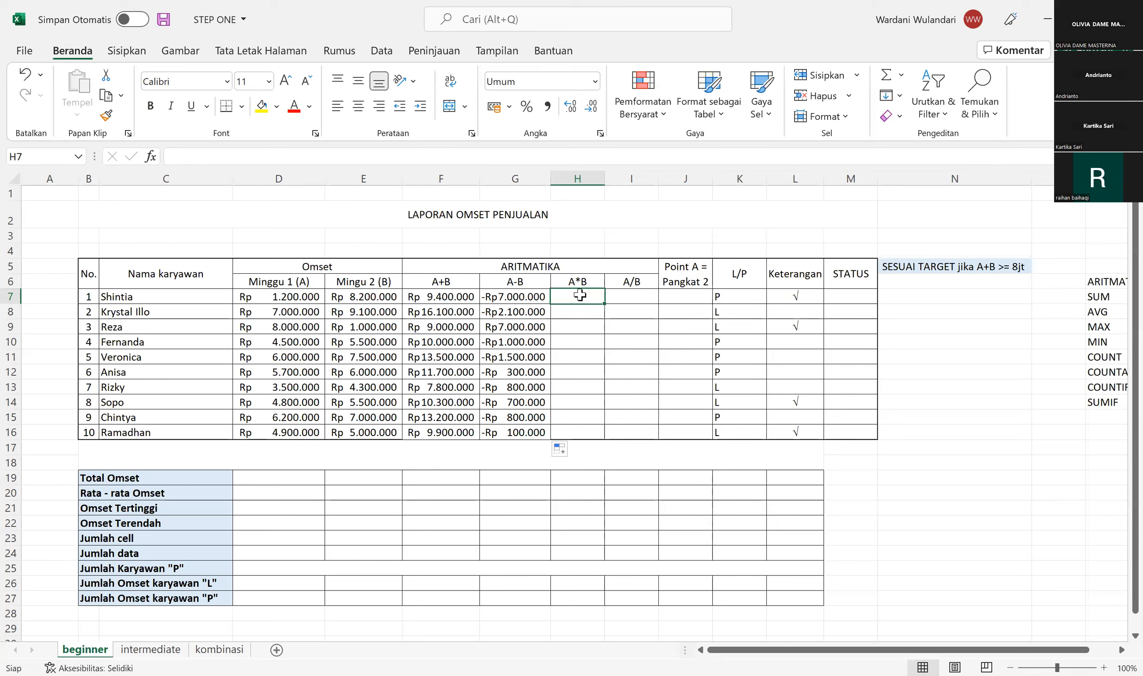
text(=)
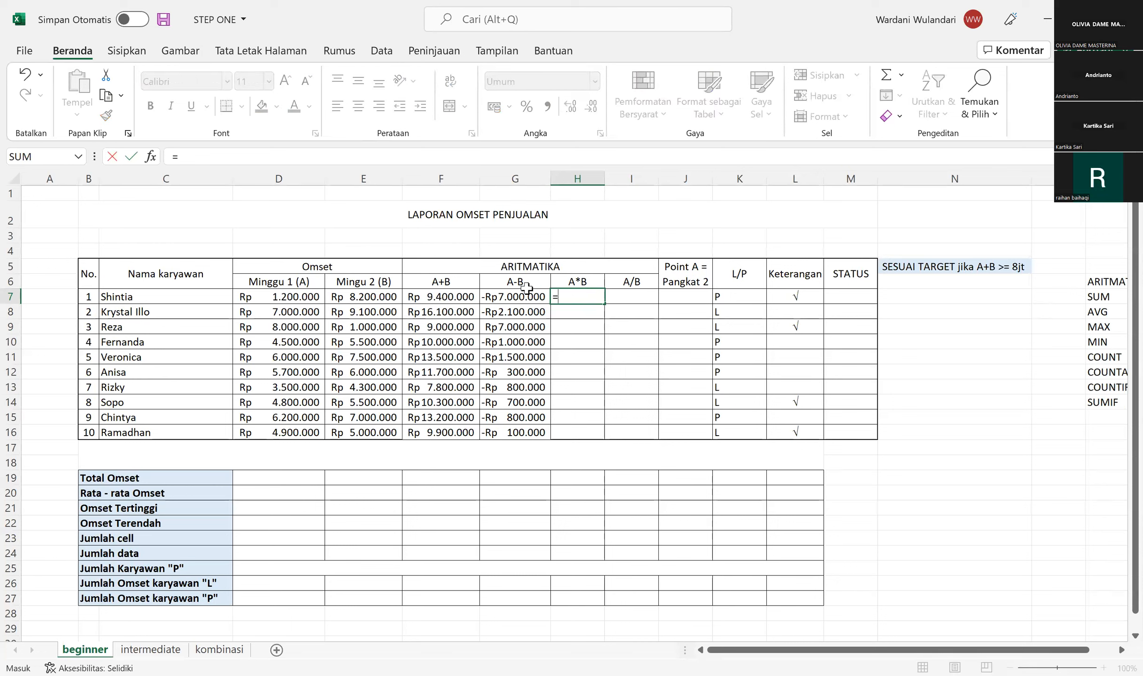
click(301, 299)
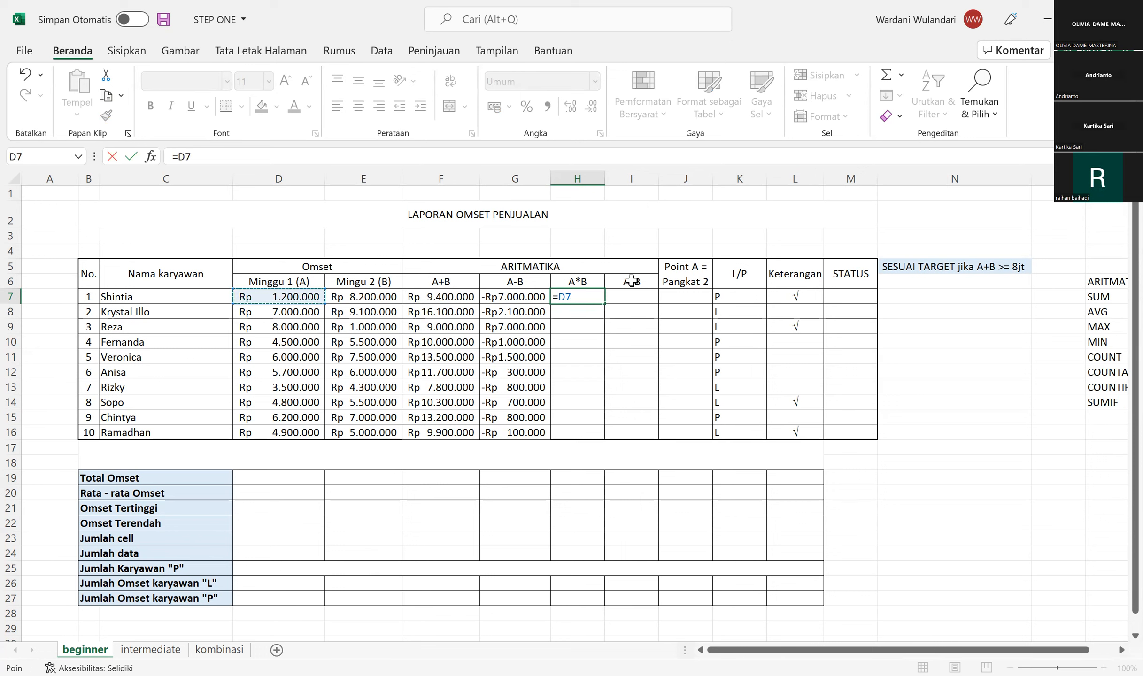
text(*)
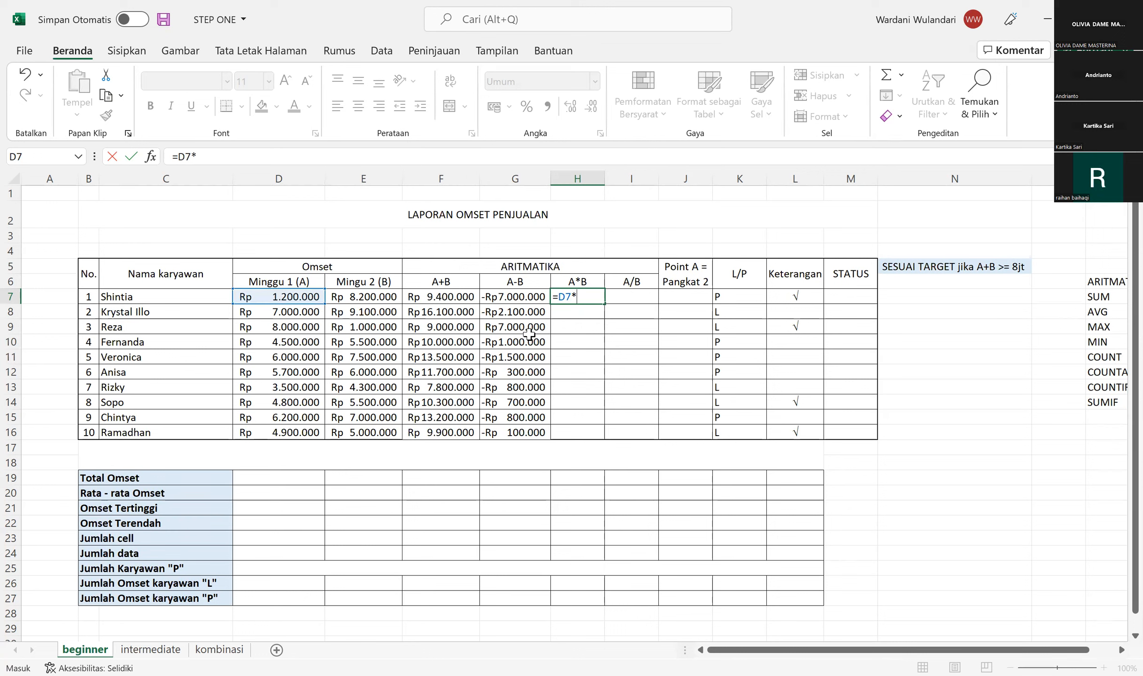
click(375, 296)
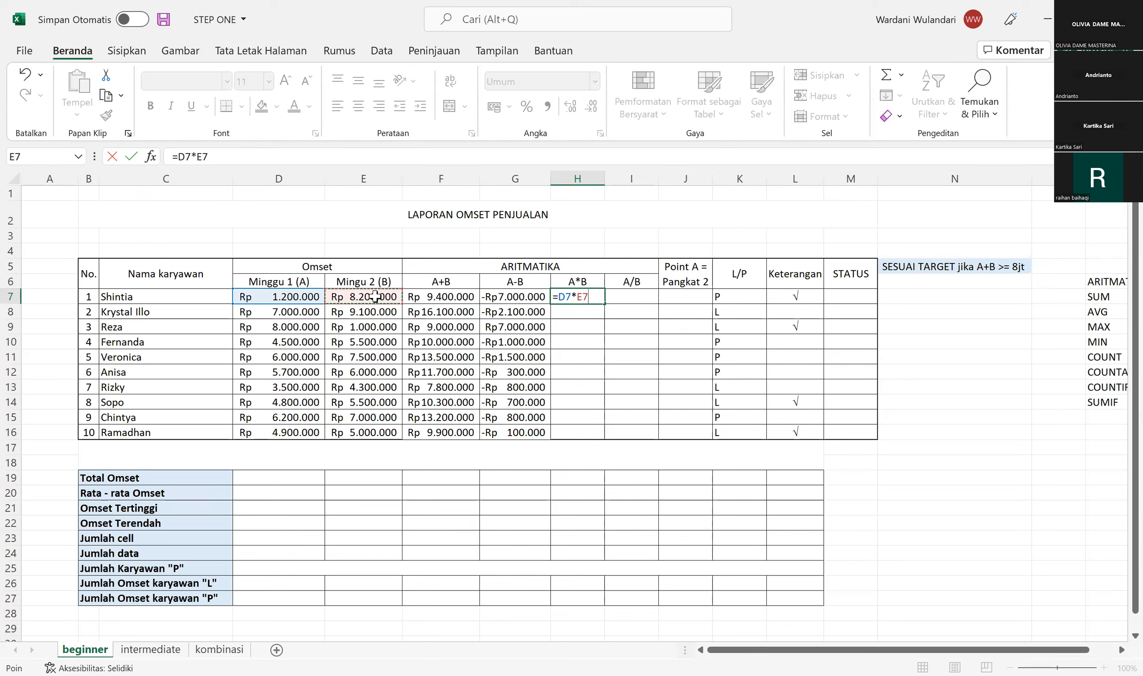
key(Return)
drag(601, 179, 598, 244)
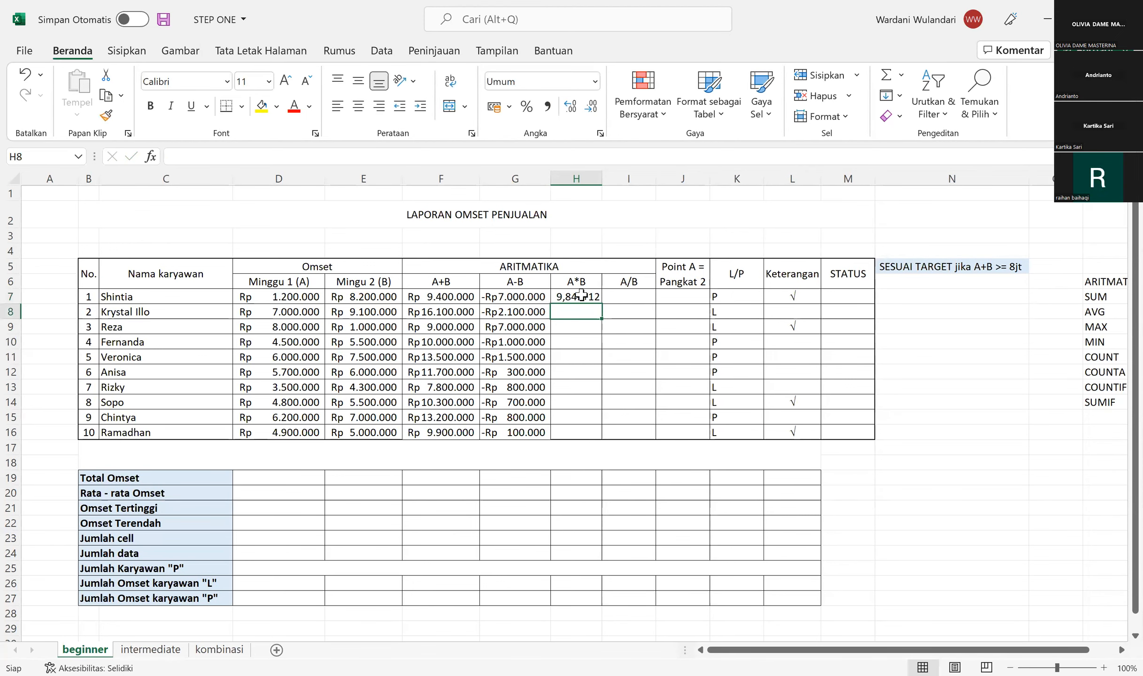
click(582, 296)
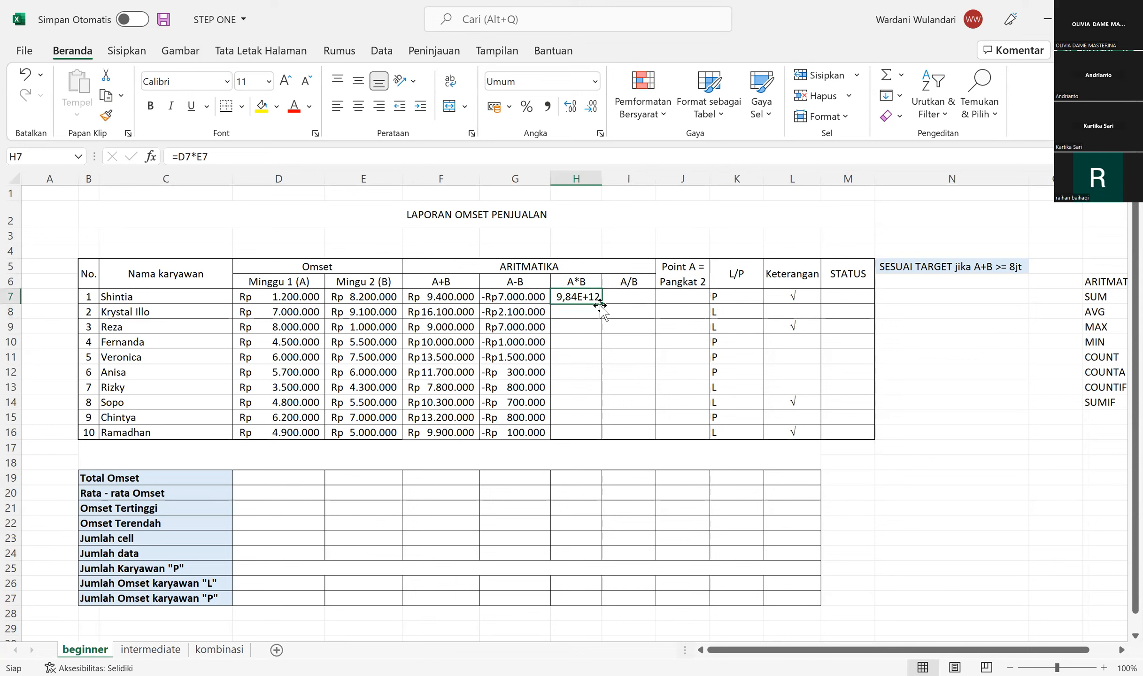
drag(600, 306, 607, 449)
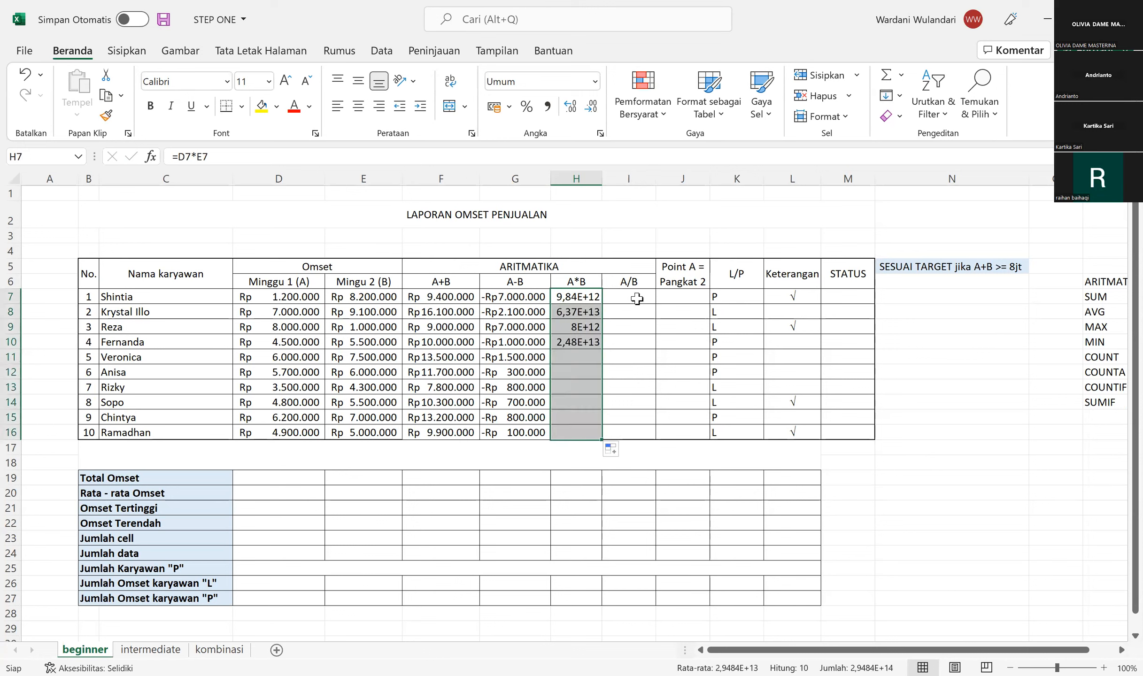
- Enter =D7/E7 in I7 for A/B and fill the formula down through I16
click(637, 298)
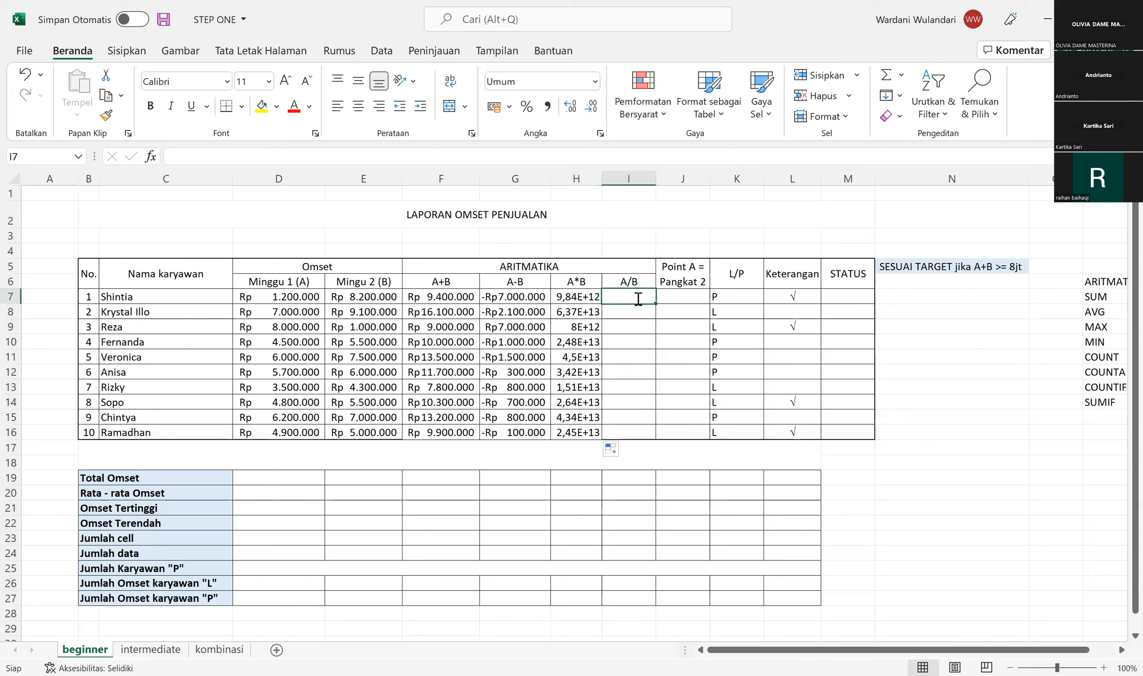
text(=)
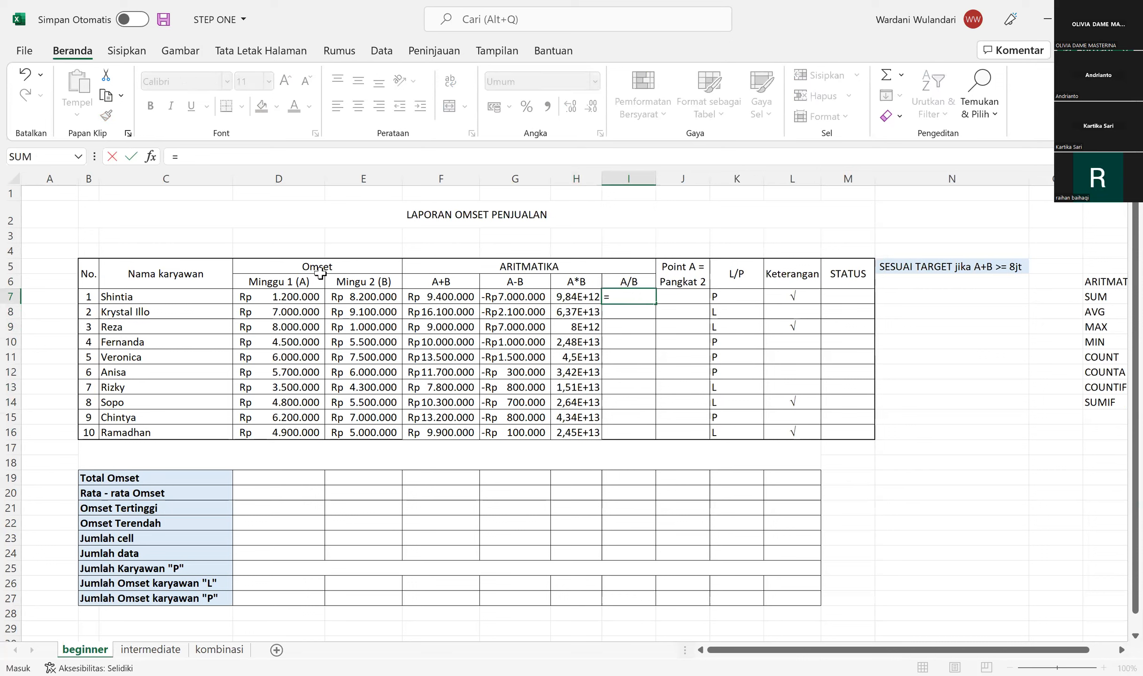
click(291, 295)
text(/)
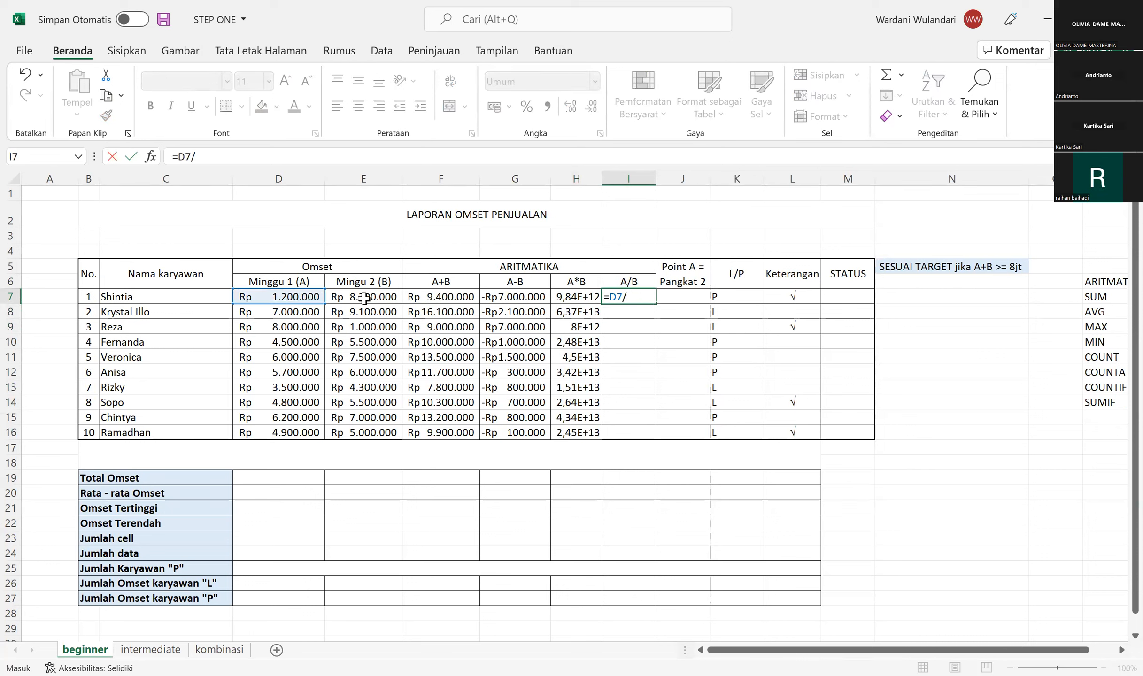
click(364, 297)
key(Return)
click(638, 297)
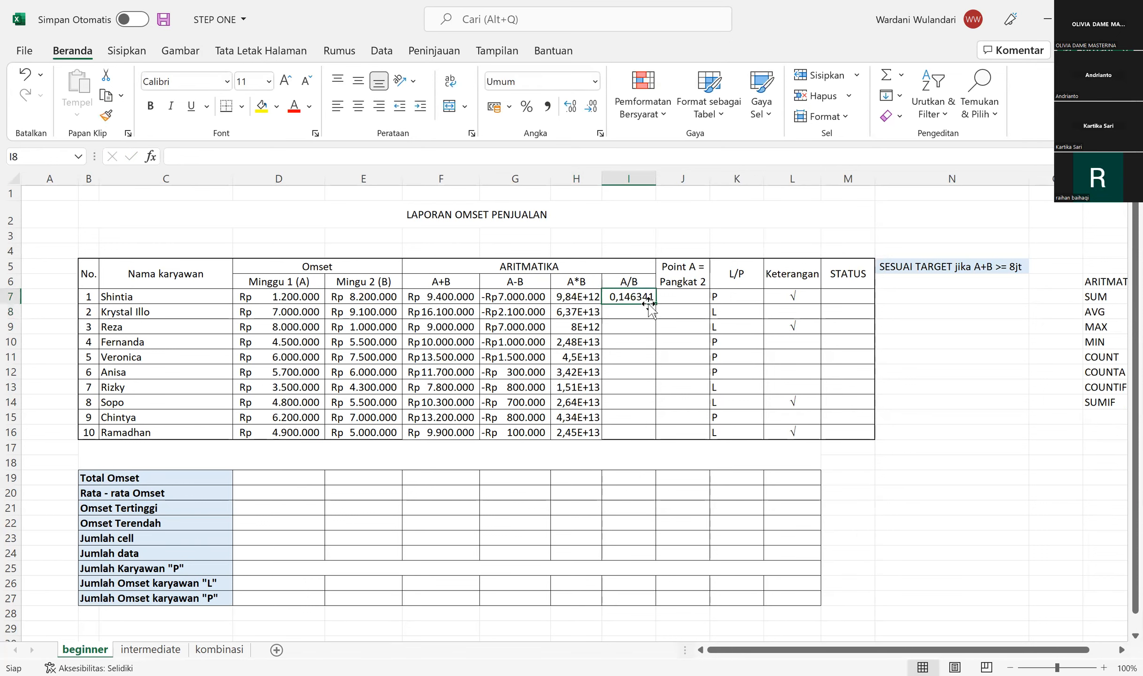
double_click(656, 304)
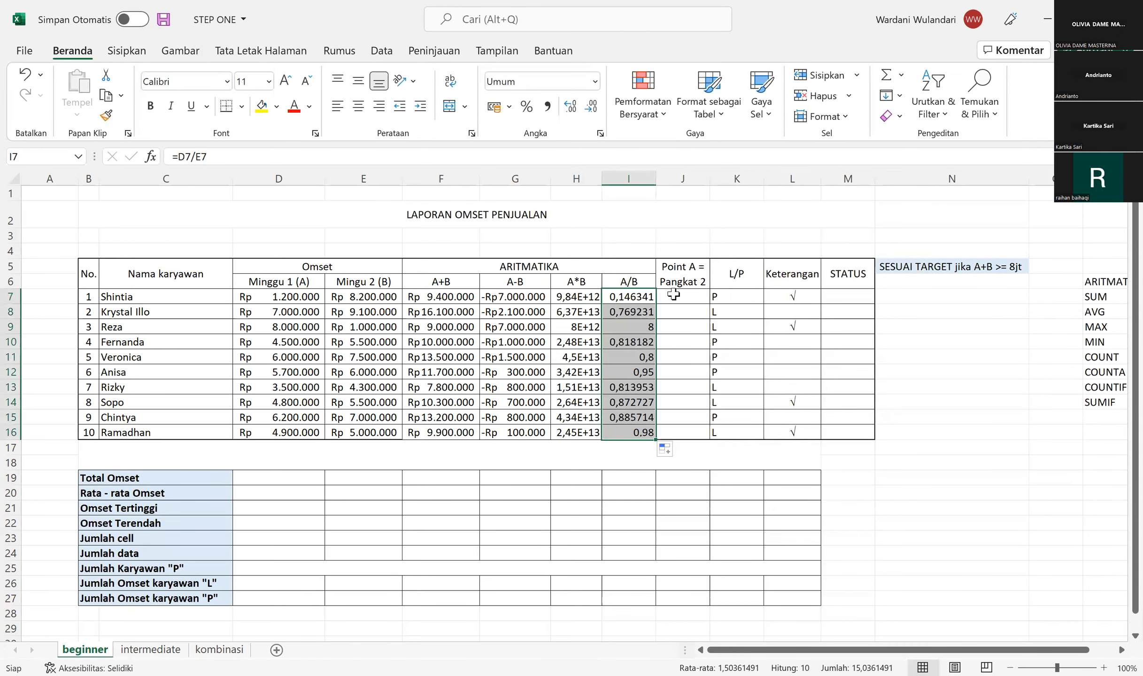
- Enter =D7^2 in J7 to square the first employee's week 1 turnover
click(674, 295)
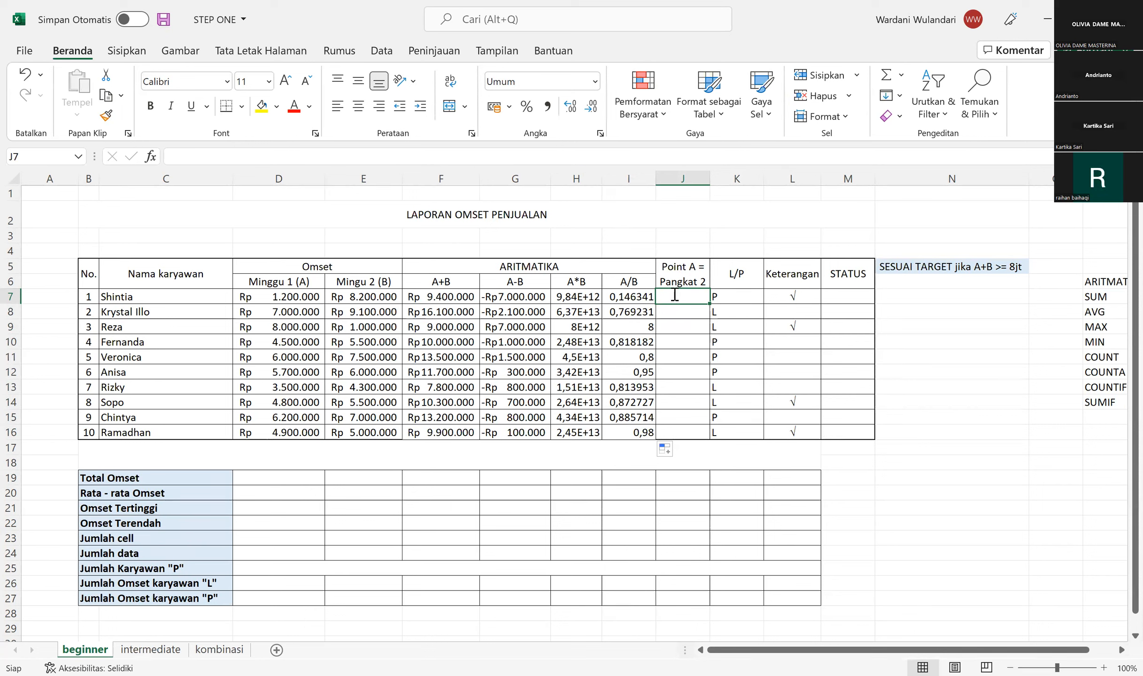
text(=)
click(303, 298)
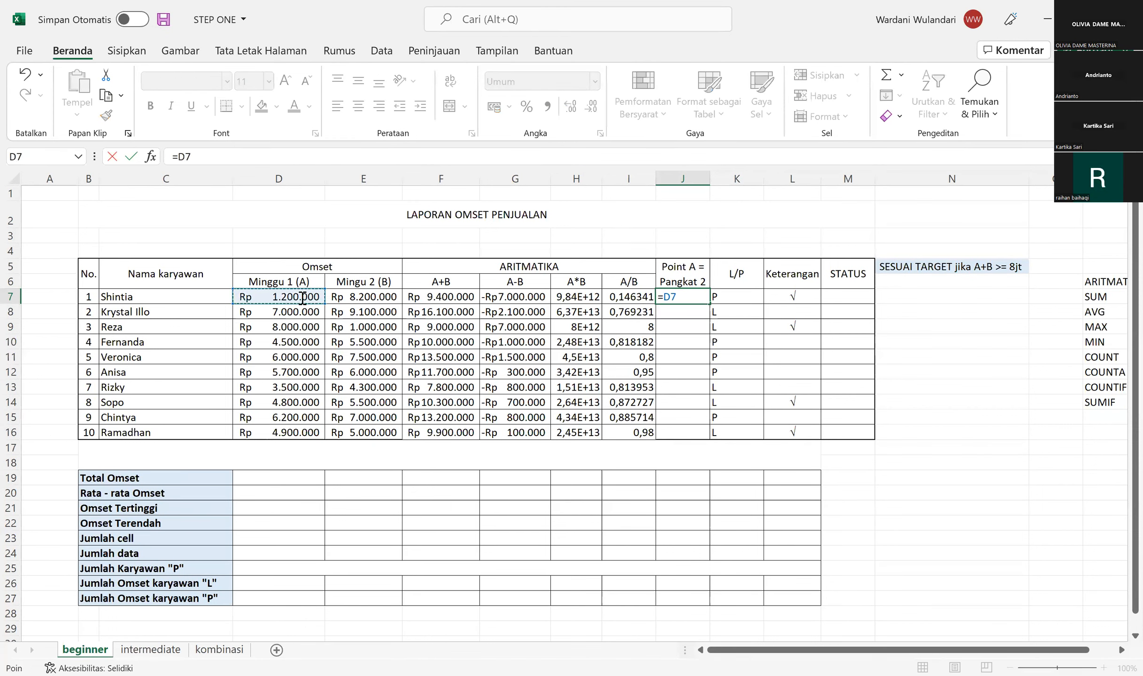
text(^2)
key(BackSpace)
text(3)
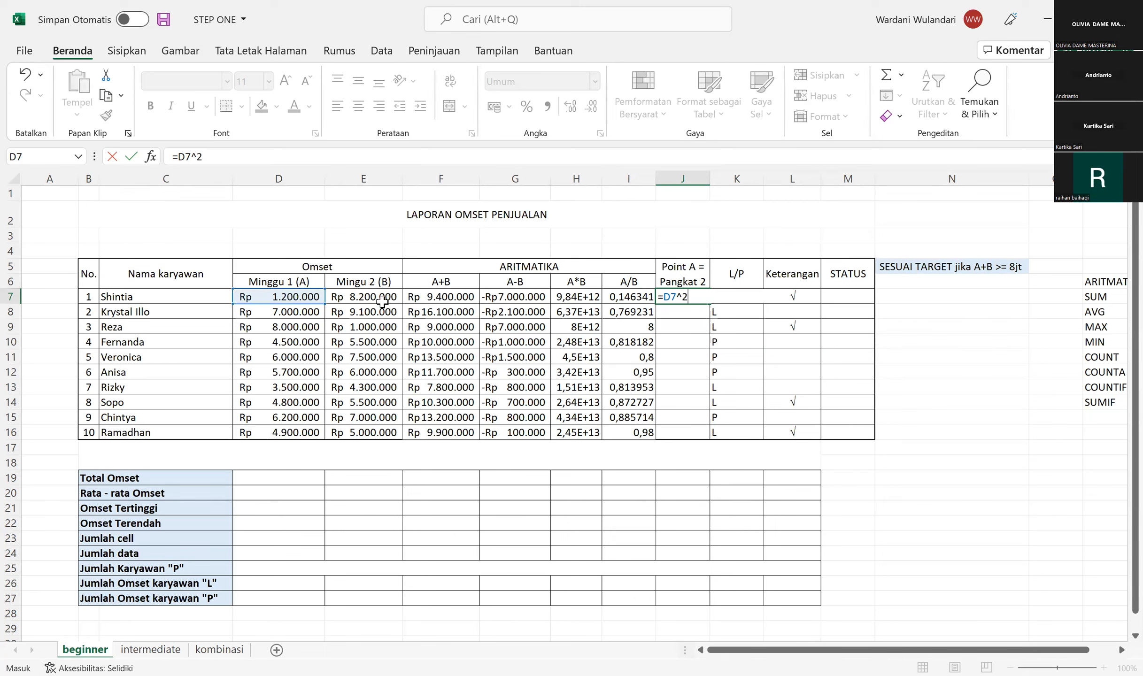
key(Return)
- Fill the squared-value formula from J7 down through J16 and fit column J to its contents
click(766, 301)
double_click(767, 301)
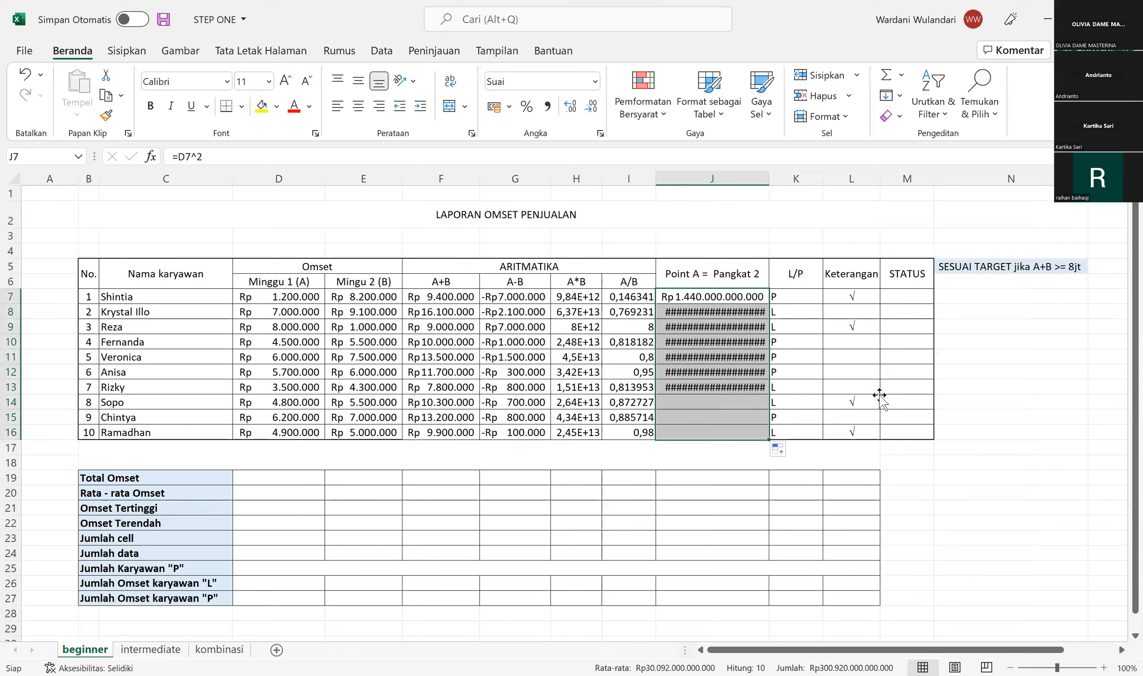
click(877, 400)
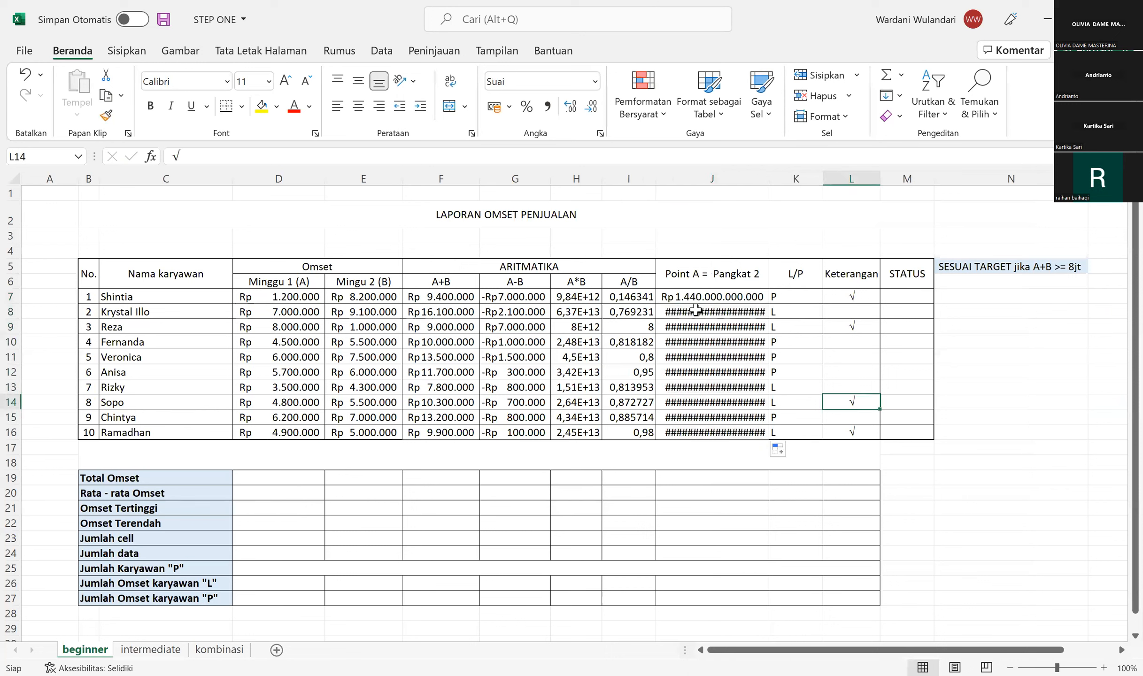
double_click(770, 185)
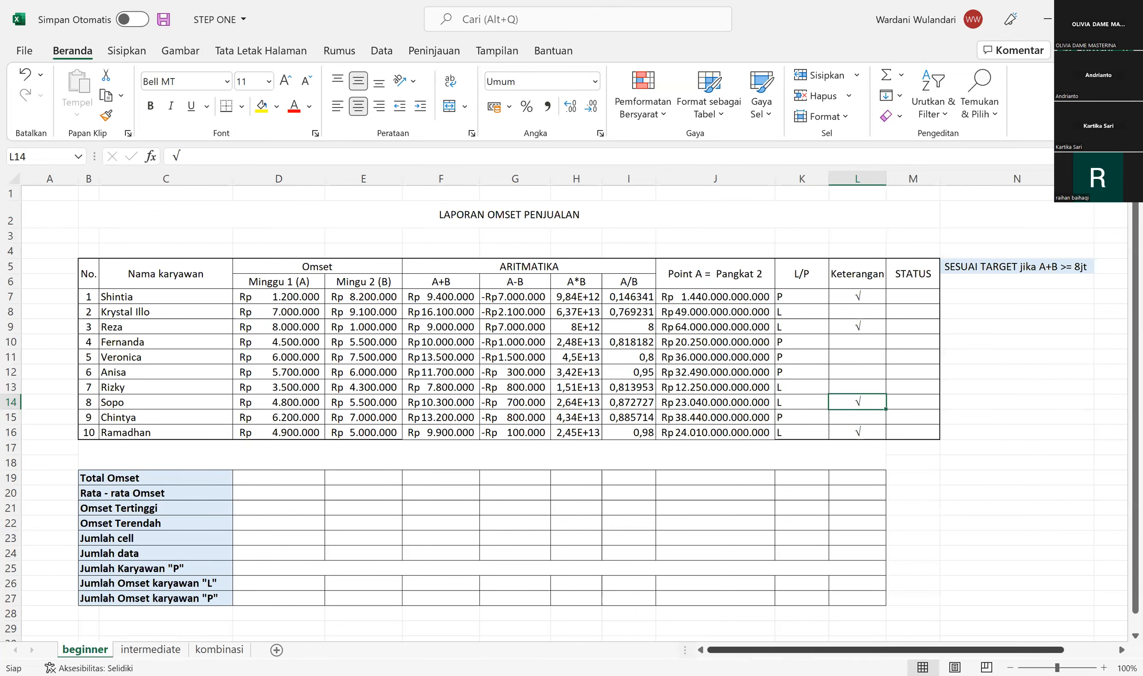
- Start an IF formula in STATUS cell M7 that tests whether the A+B value meets F7<=8000000
drag(893, 652, 934, 651)
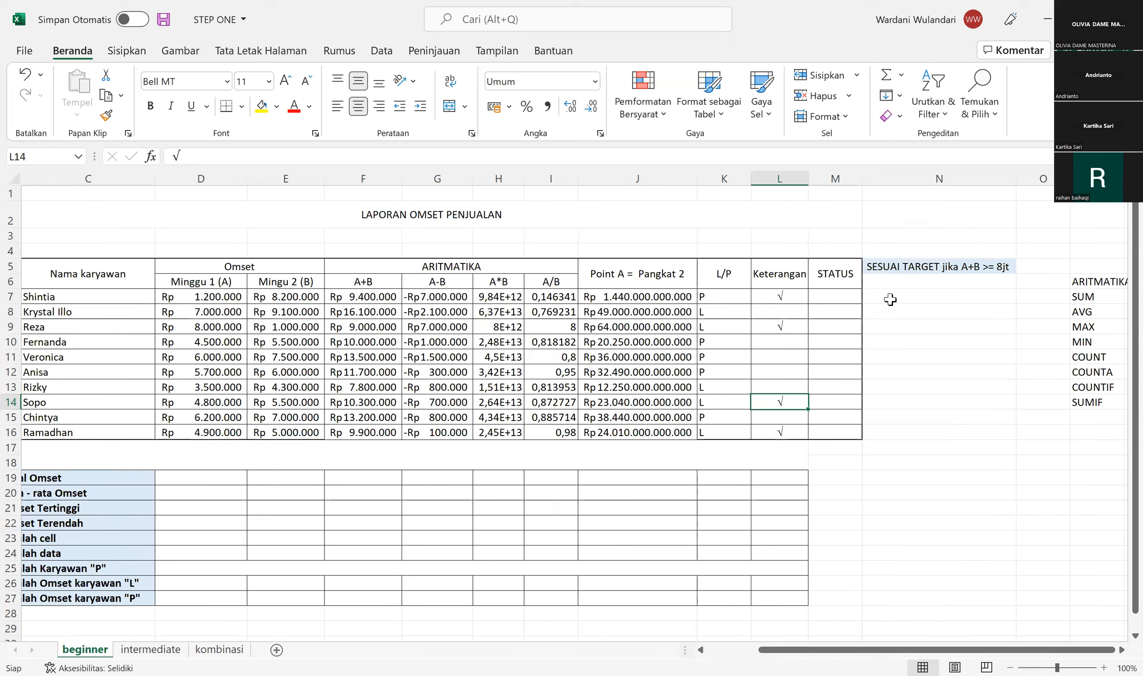
click(839, 295)
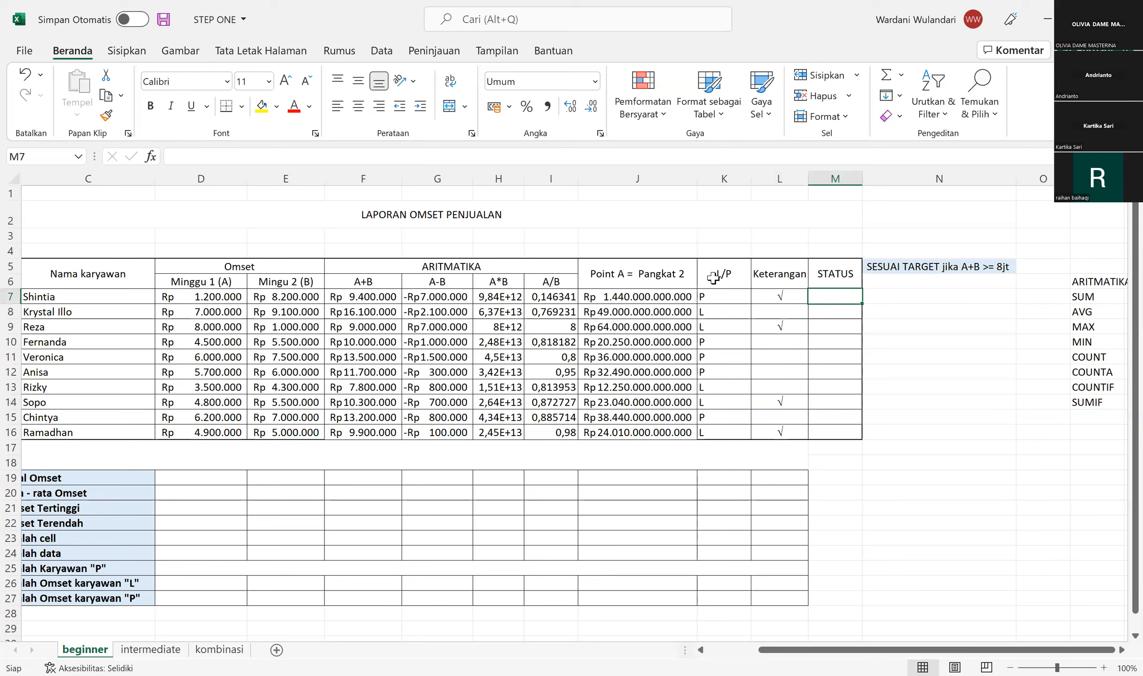
drag(363, 297, 363, 417)
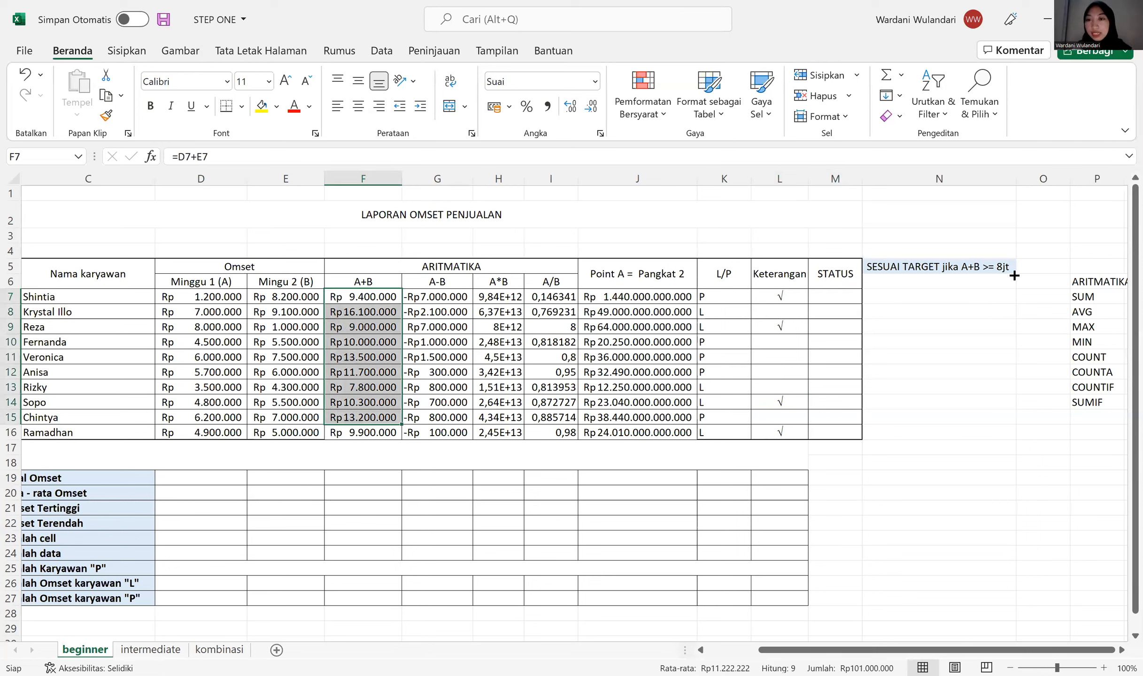
click(1013, 272)
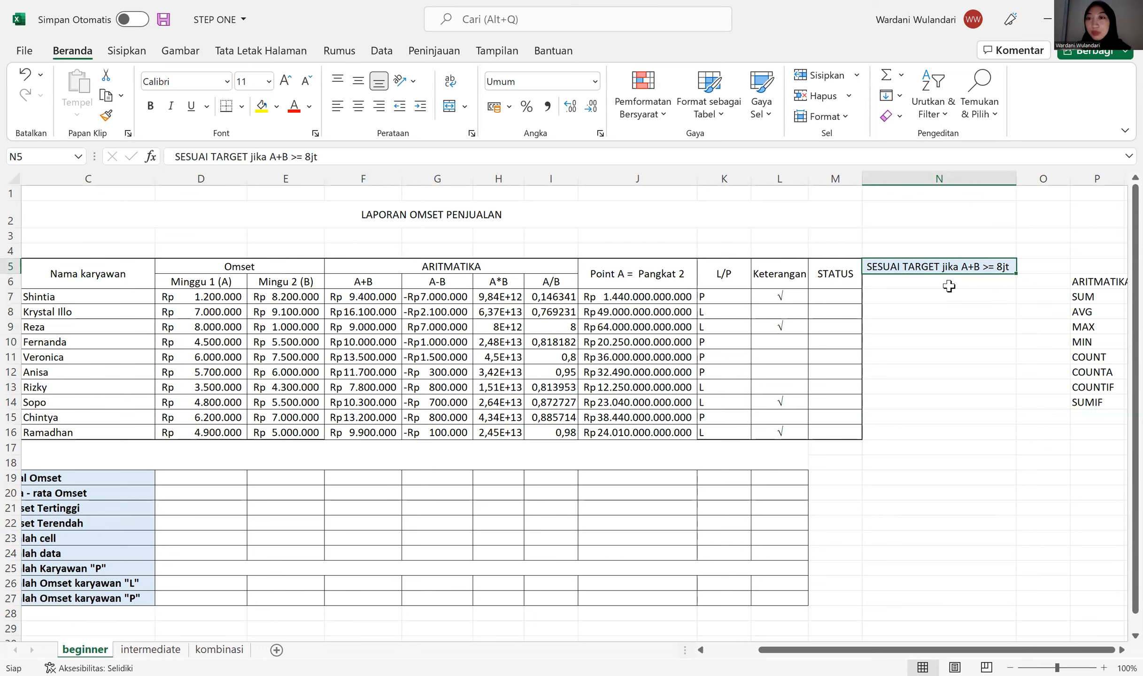
click(835, 294)
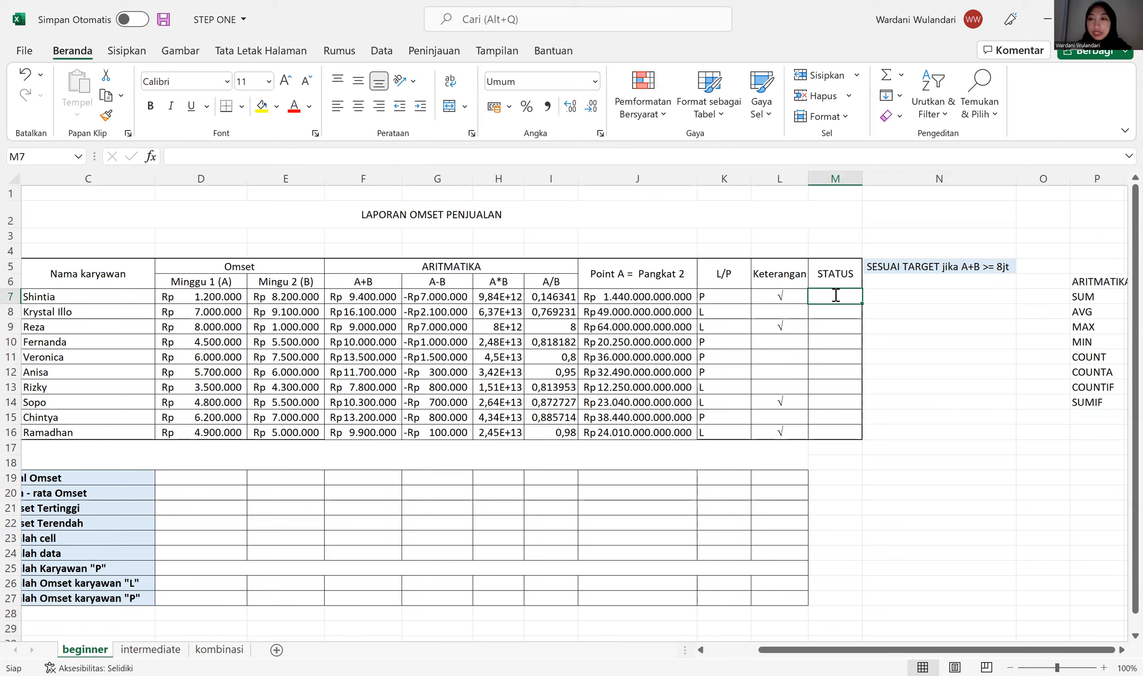
text(=)
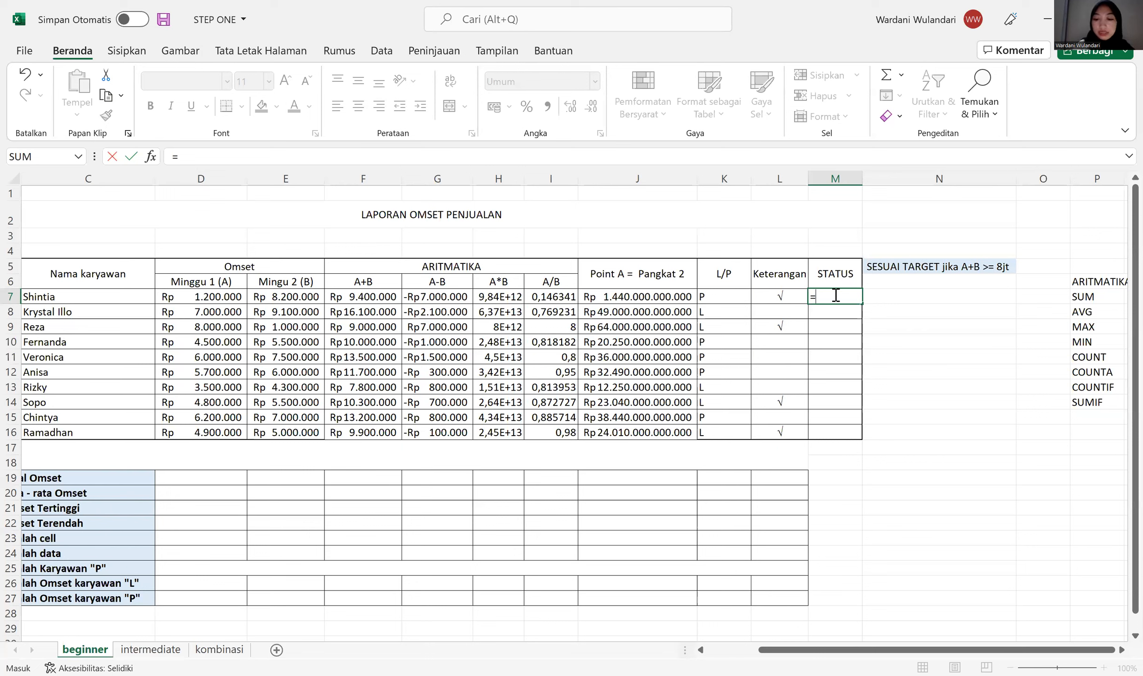
text(if)
key(Tab)
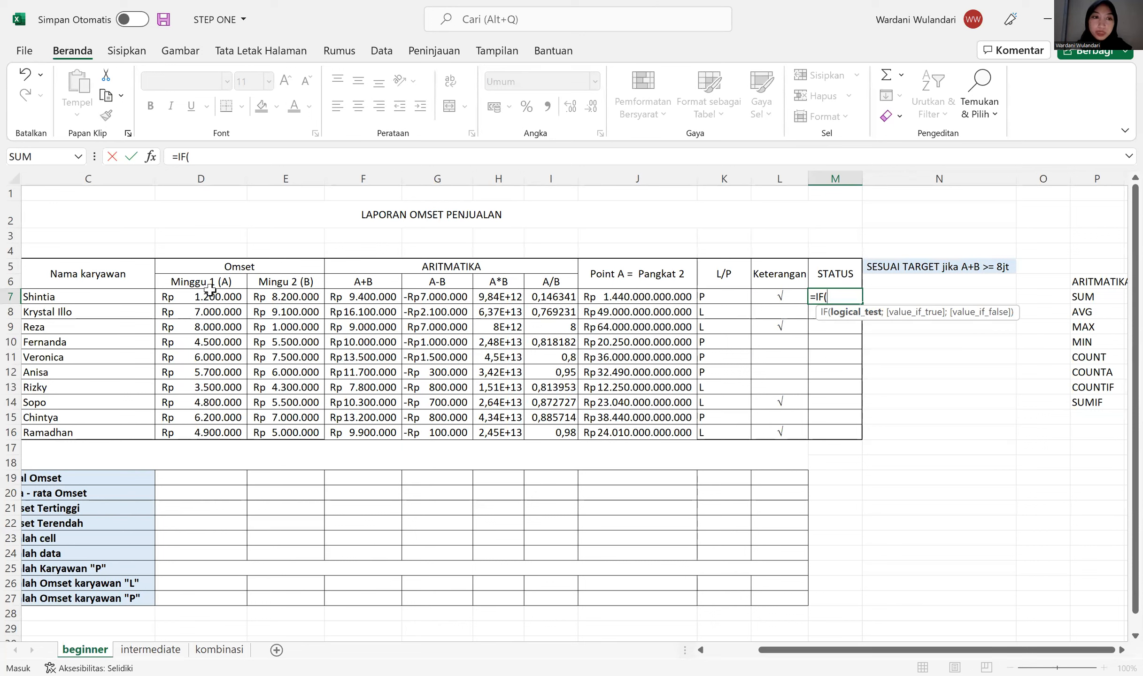
click(364, 298)
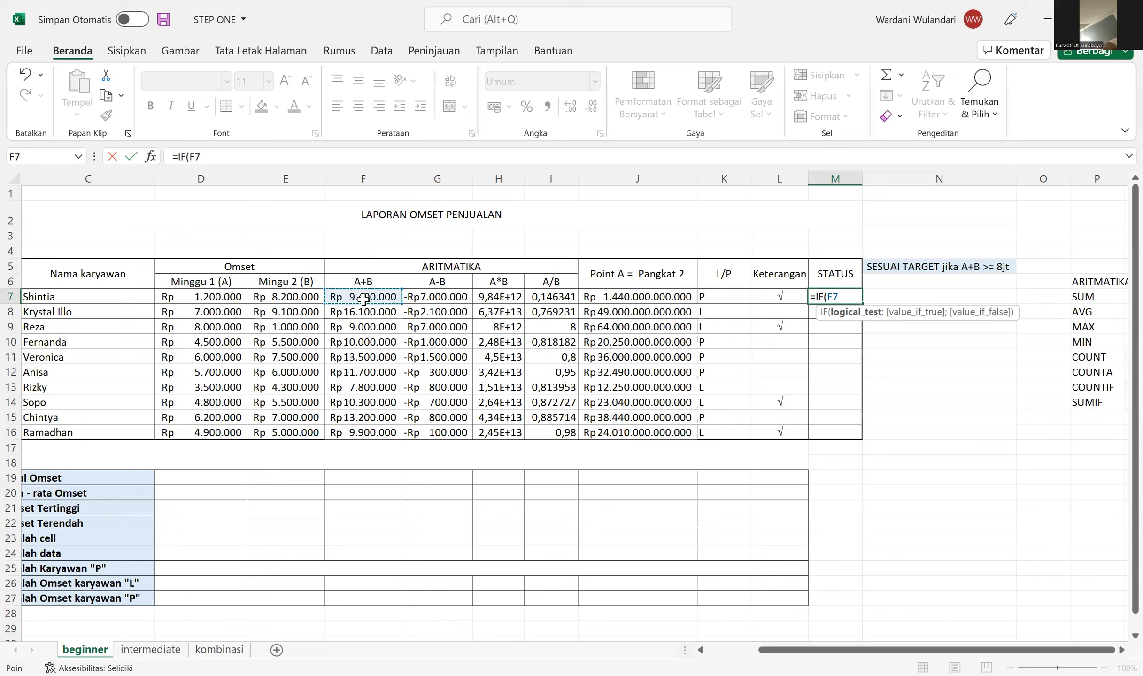
text(;)
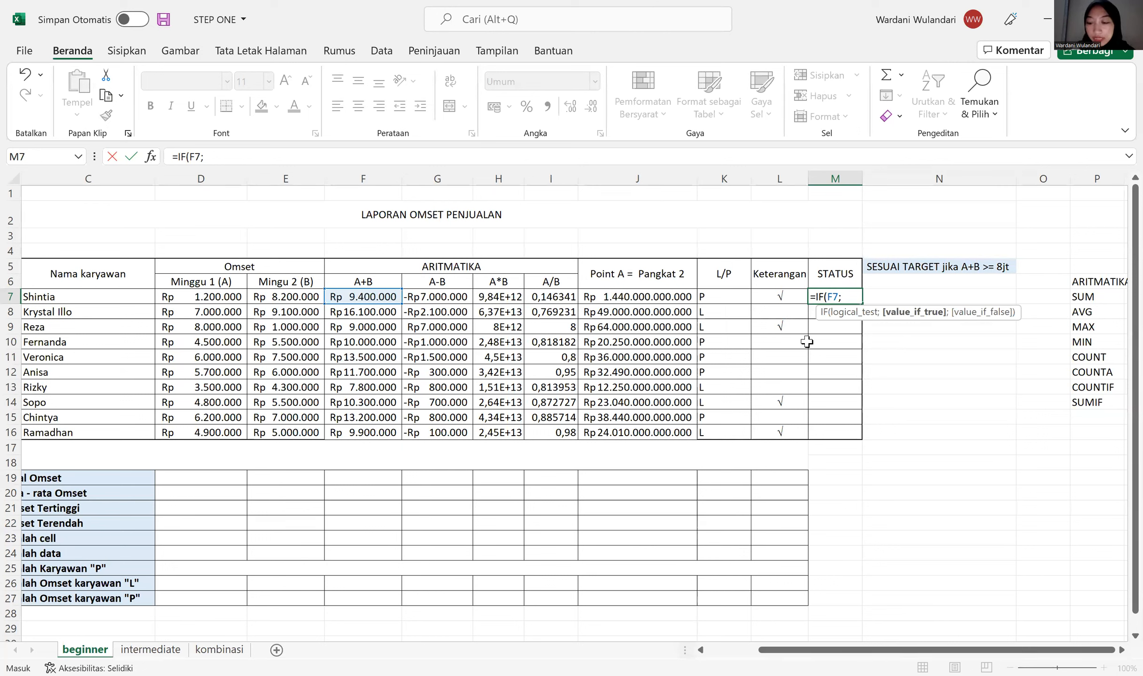
key(BackSpace)
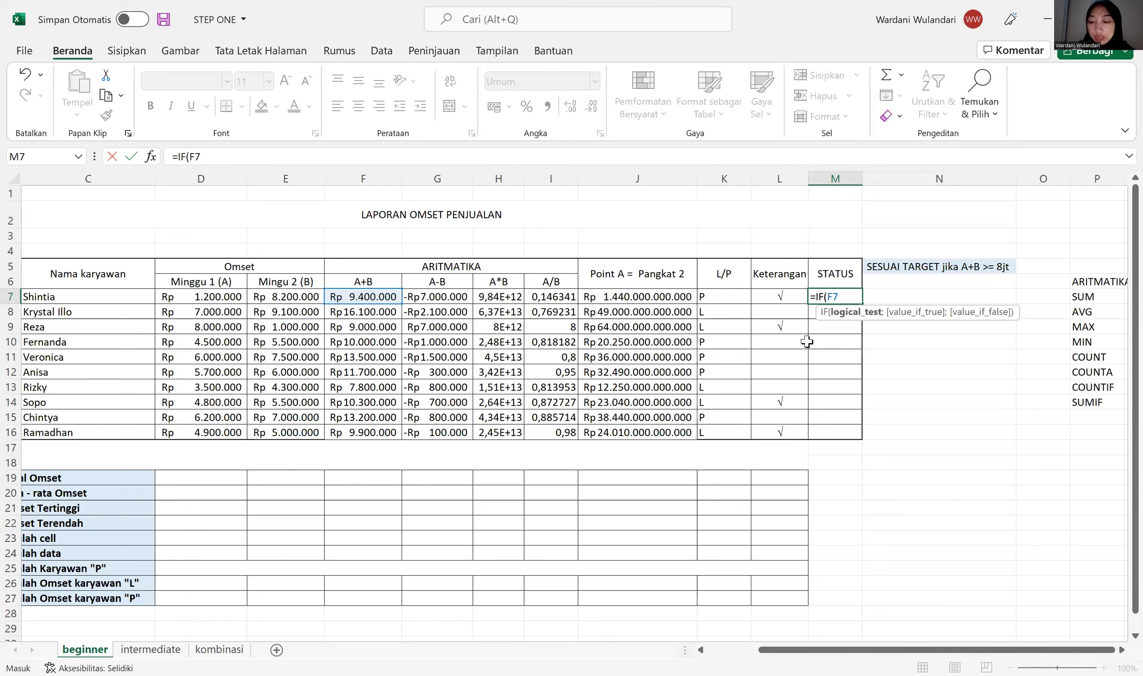
text(<=8000000)
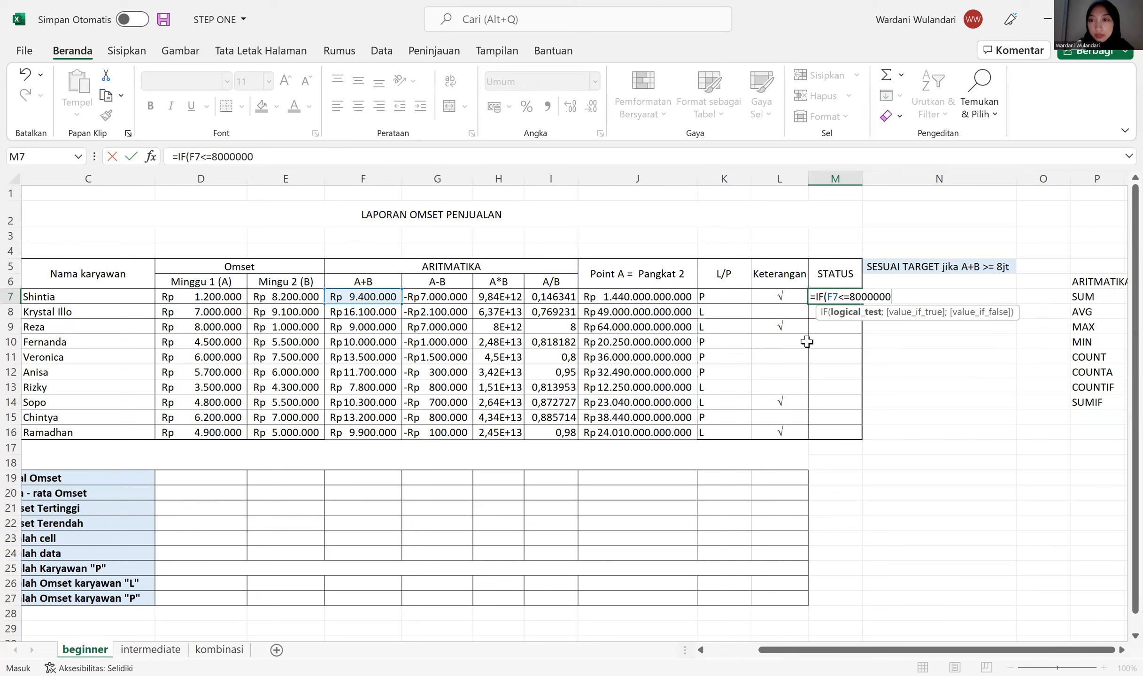
text(;)
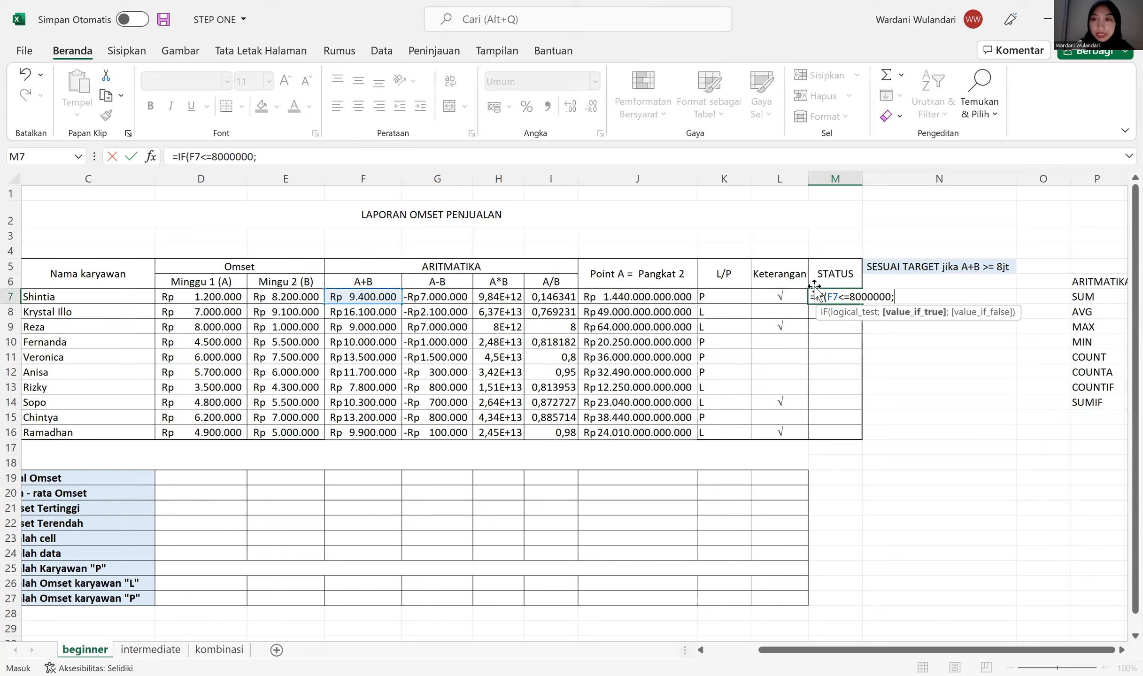
- Complete the M7 IF formula with the unquoted results Sesuai target and belum target, and fit column M to its contents
text(S)
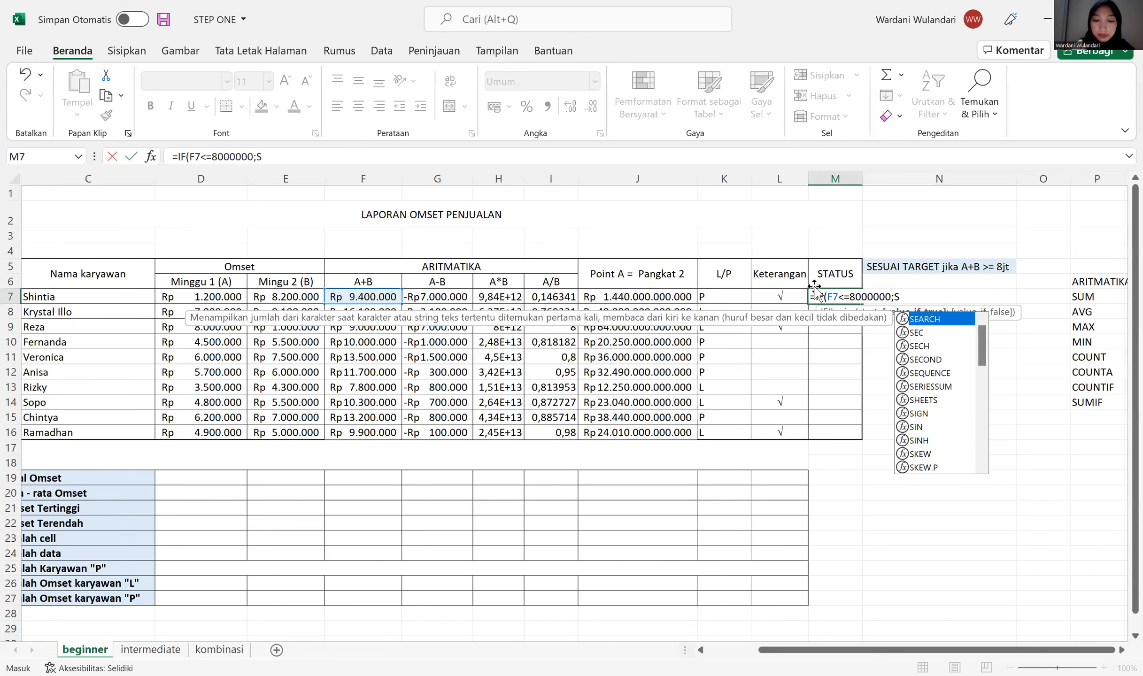
text(esuaia)
key(BackSpace)
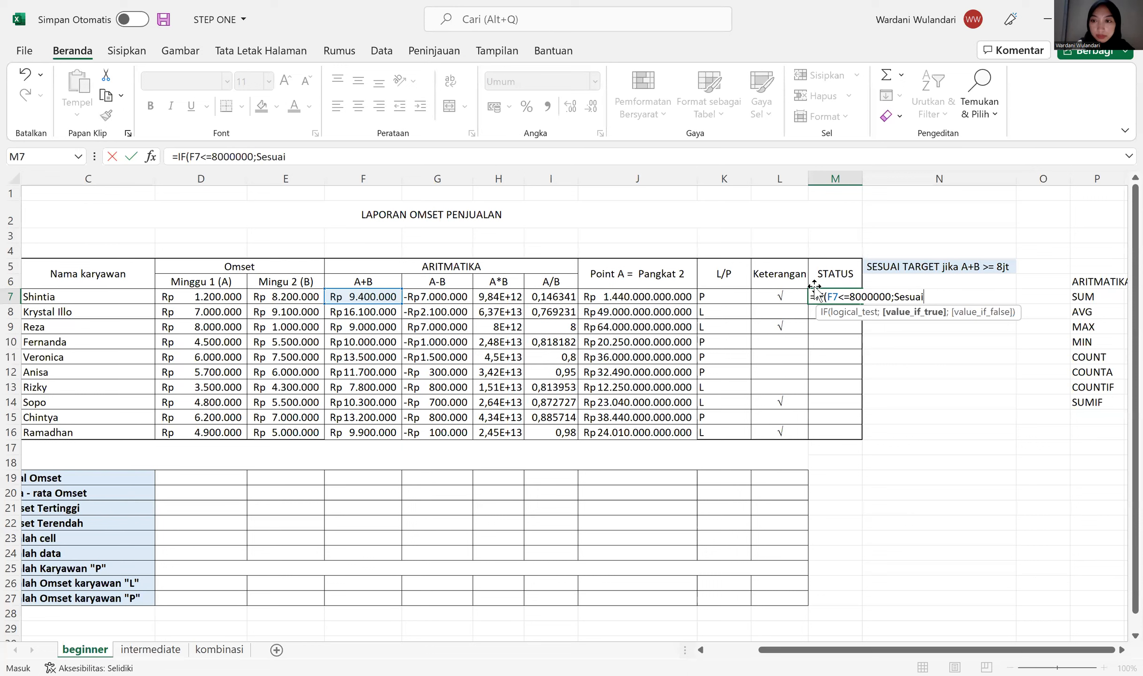
text(target;)
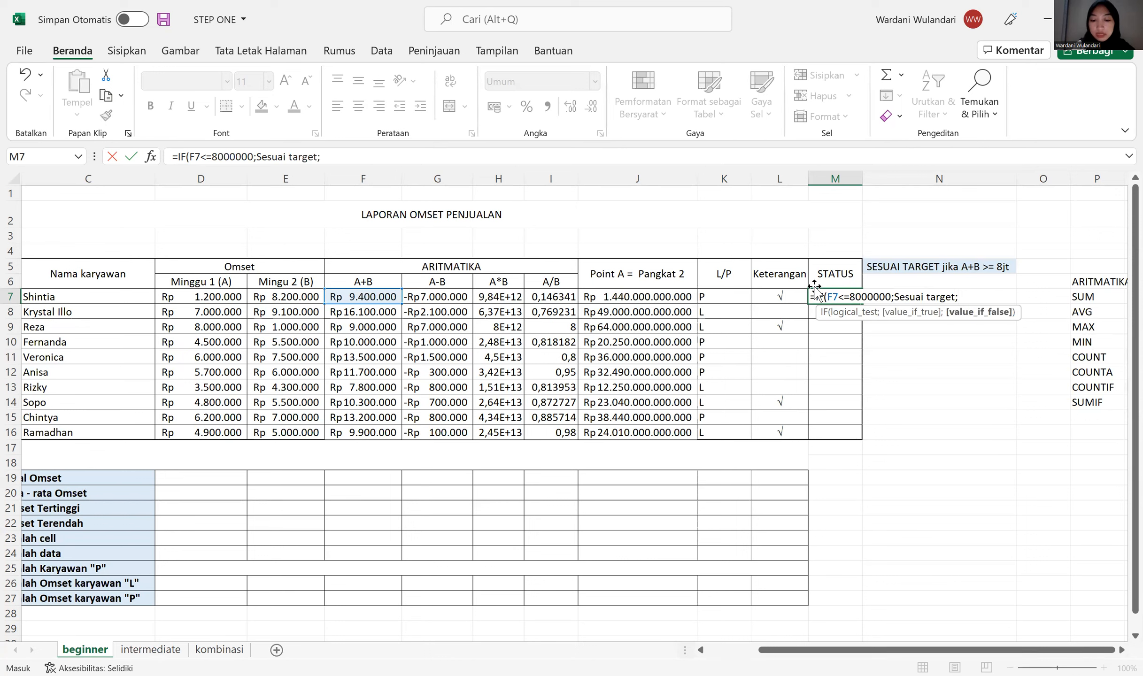
text(belum)
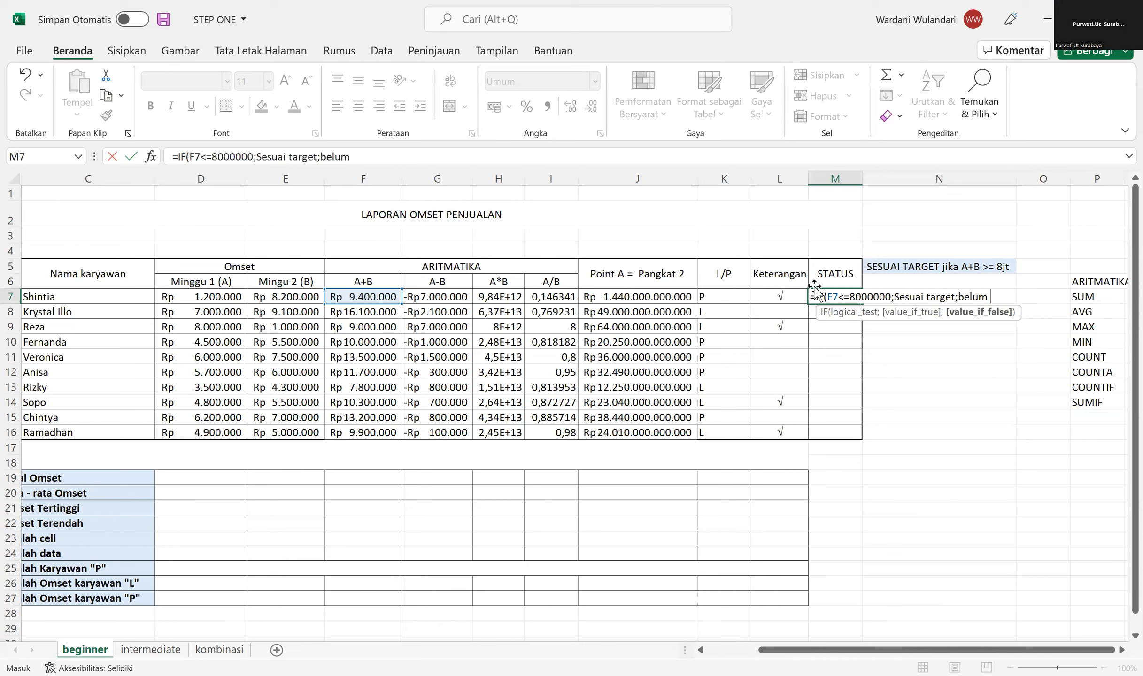
text( target)
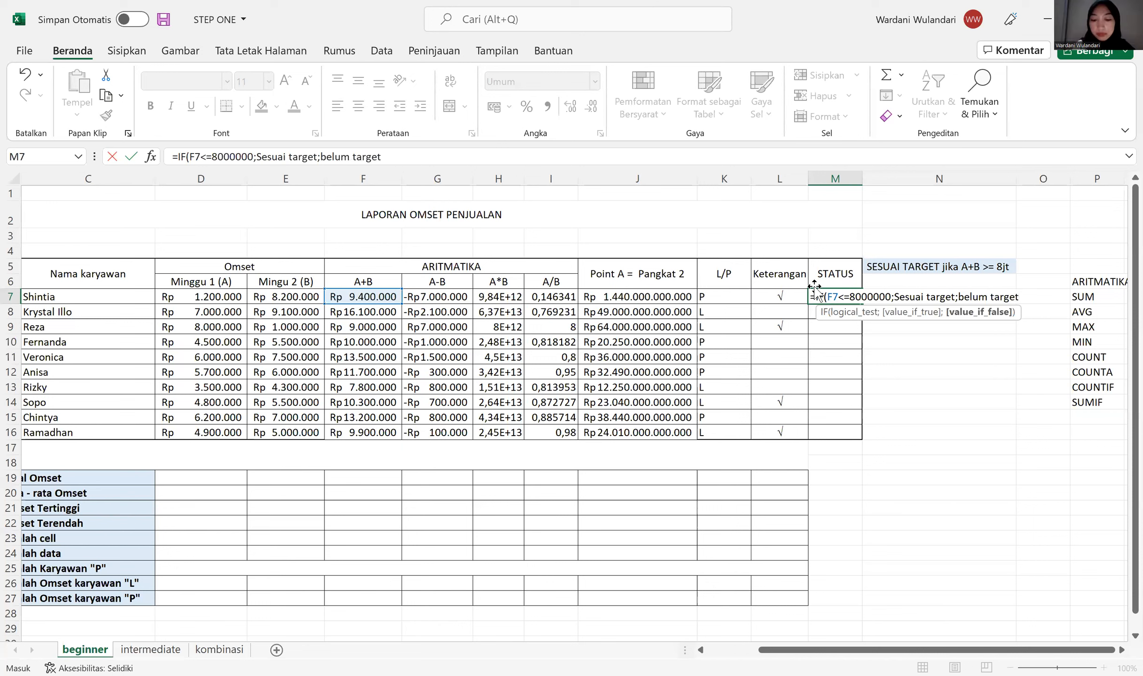
text())
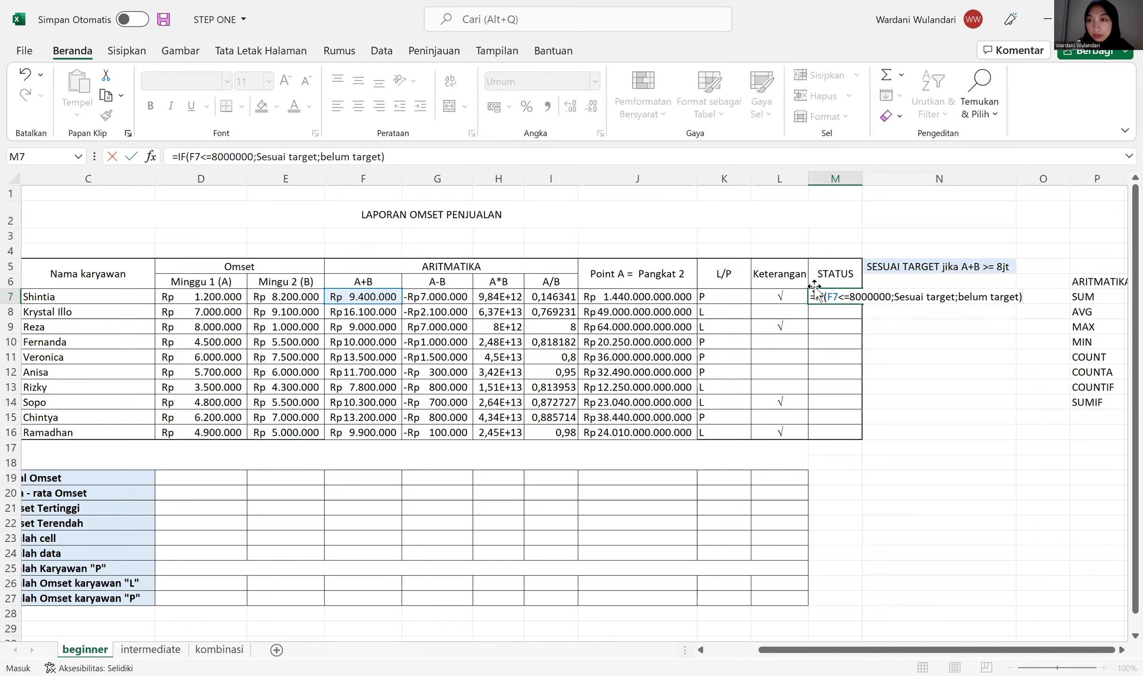
key(Return)
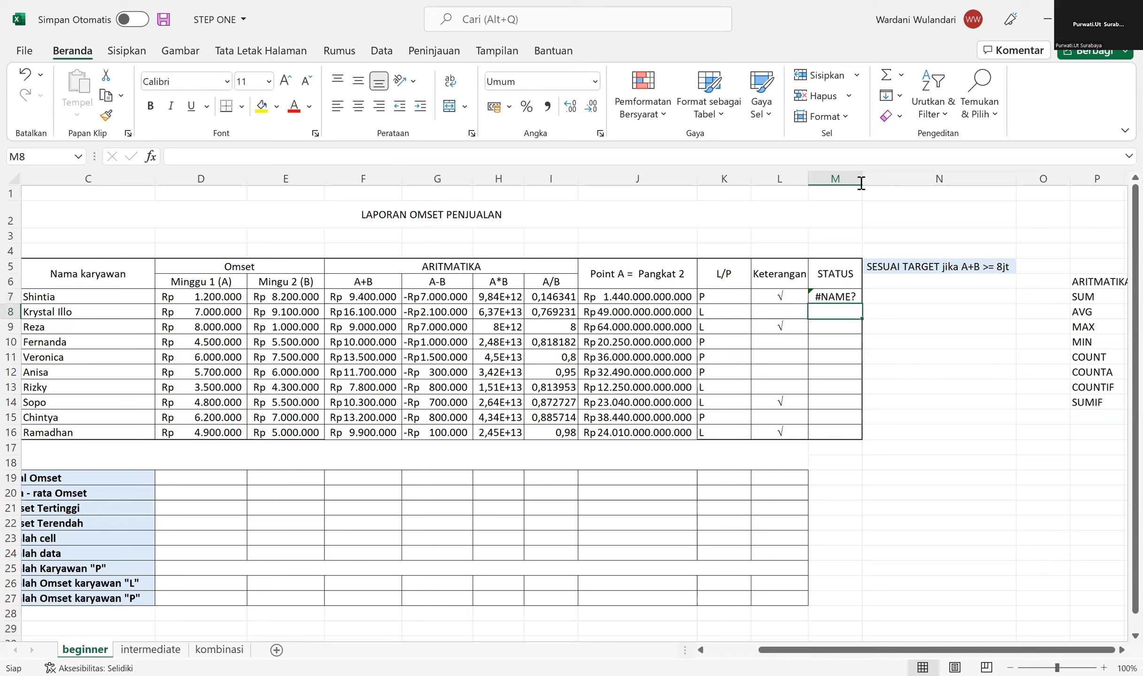
double_click(862, 180)
- Enclose Sesuai target and belum target in double quotation marks in the M7 IF formula
click(823, 297)
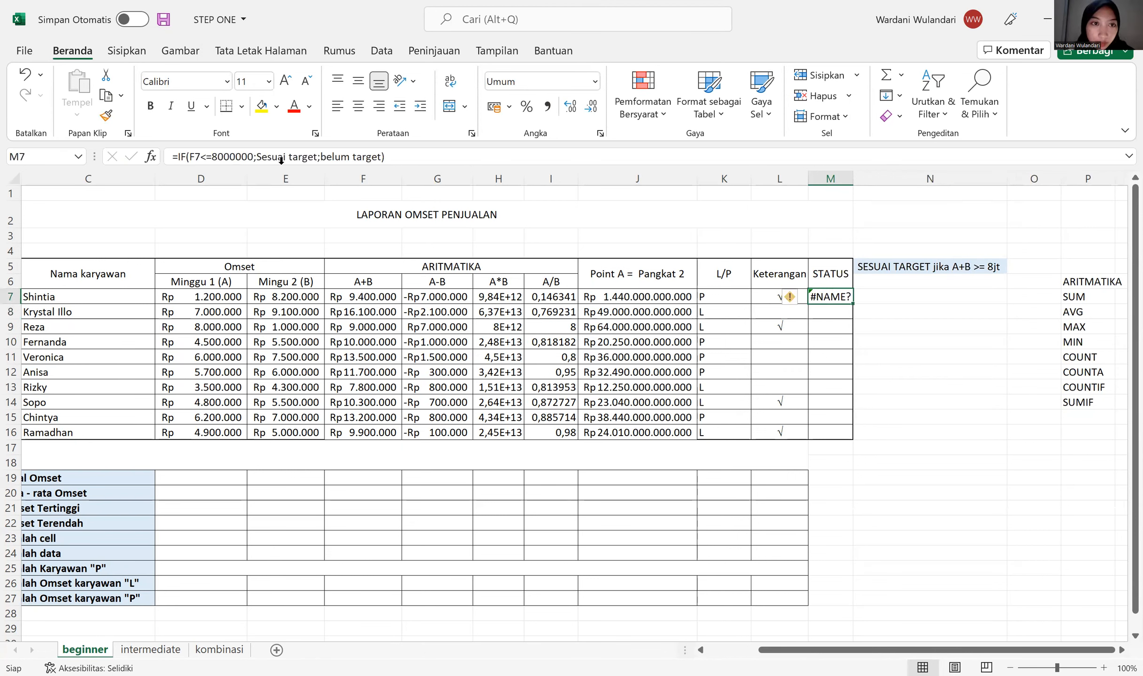
click(257, 157)
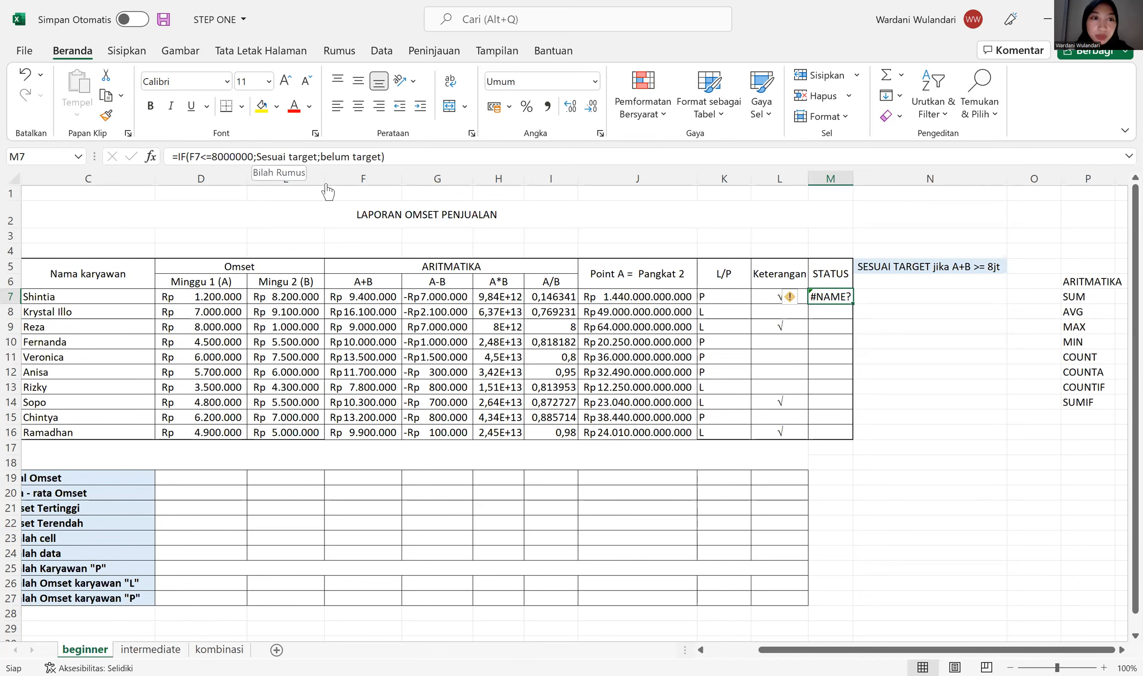
text(")
click(325, 158)
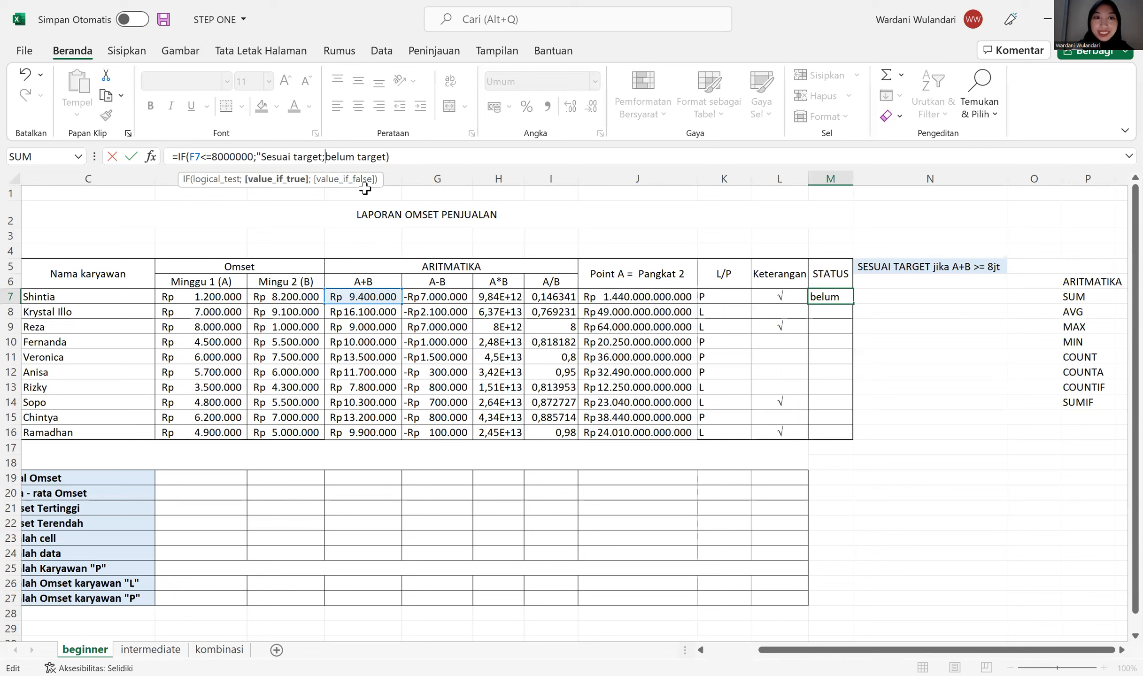
text(")
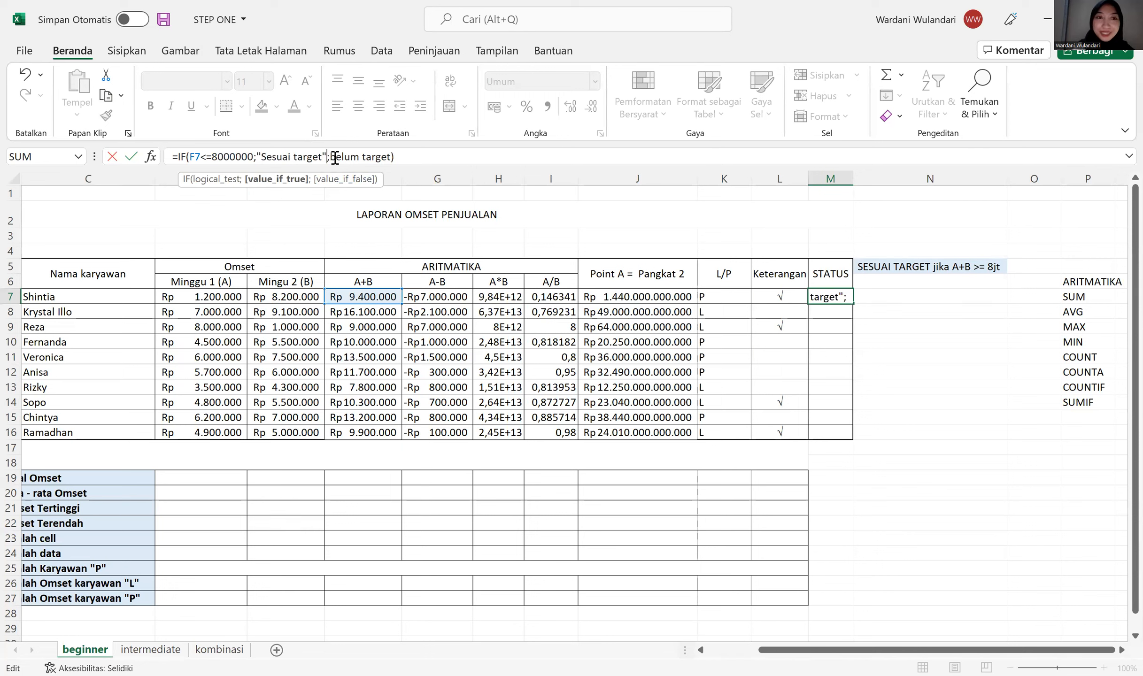
key(Right)
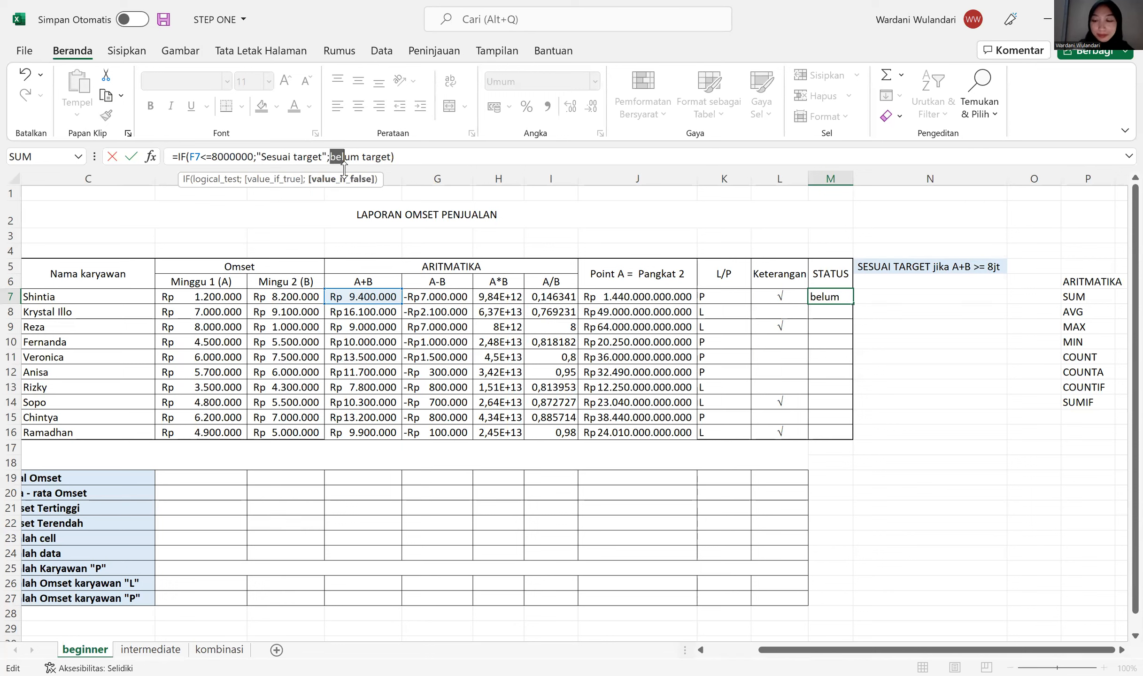
text(:)
key(BackSpace)
text(")
key(Right)
key(Right)
key(Right)
key(Right)
key(Right)
key(Right)
key(Right)
key(Right)
key(Right)
key(Right)
key(Right)
text(")
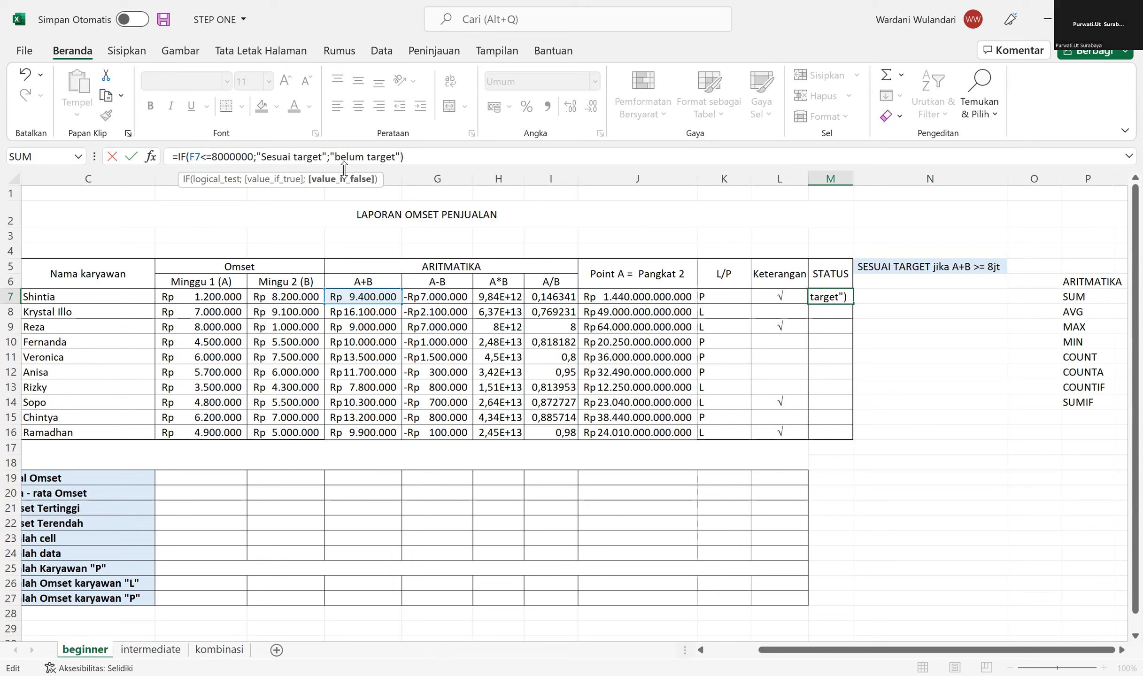
key(Return)
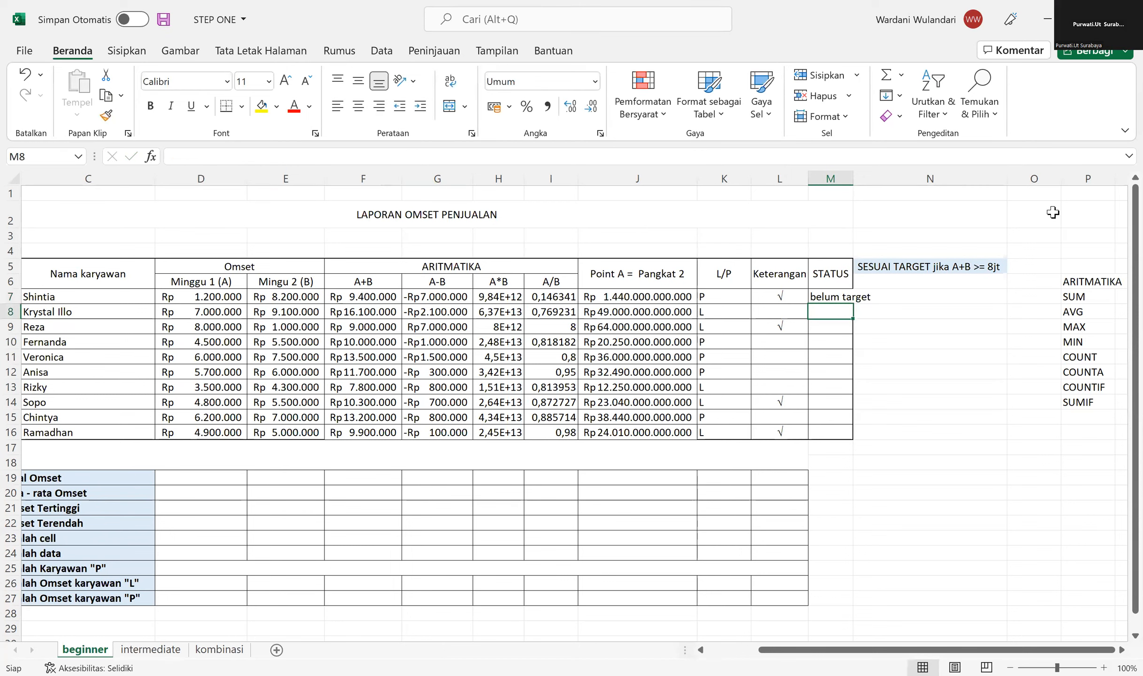
- Fit column M to its contents and fill the IF formula from M7 down through M16
double_click(851, 179)
click(867, 297)
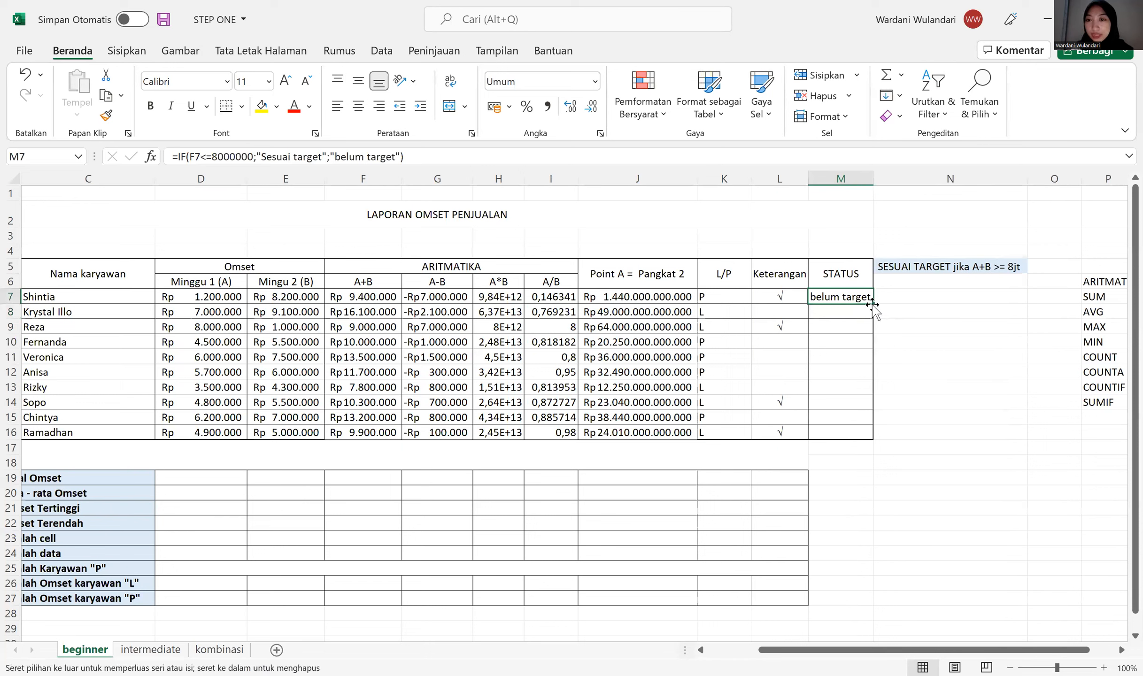
double_click(874, 303)
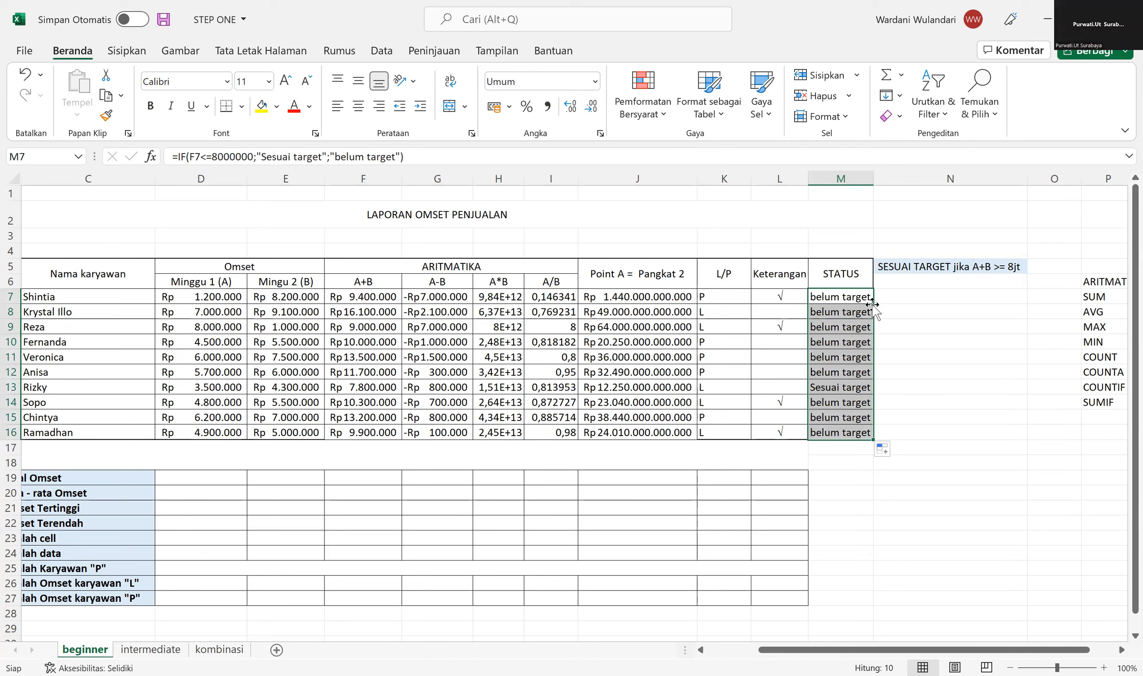
click(864, 307)
- Change the comparison in the M7 formula to F7>=8000000 and refill it down through M16
double_click(845, 297)
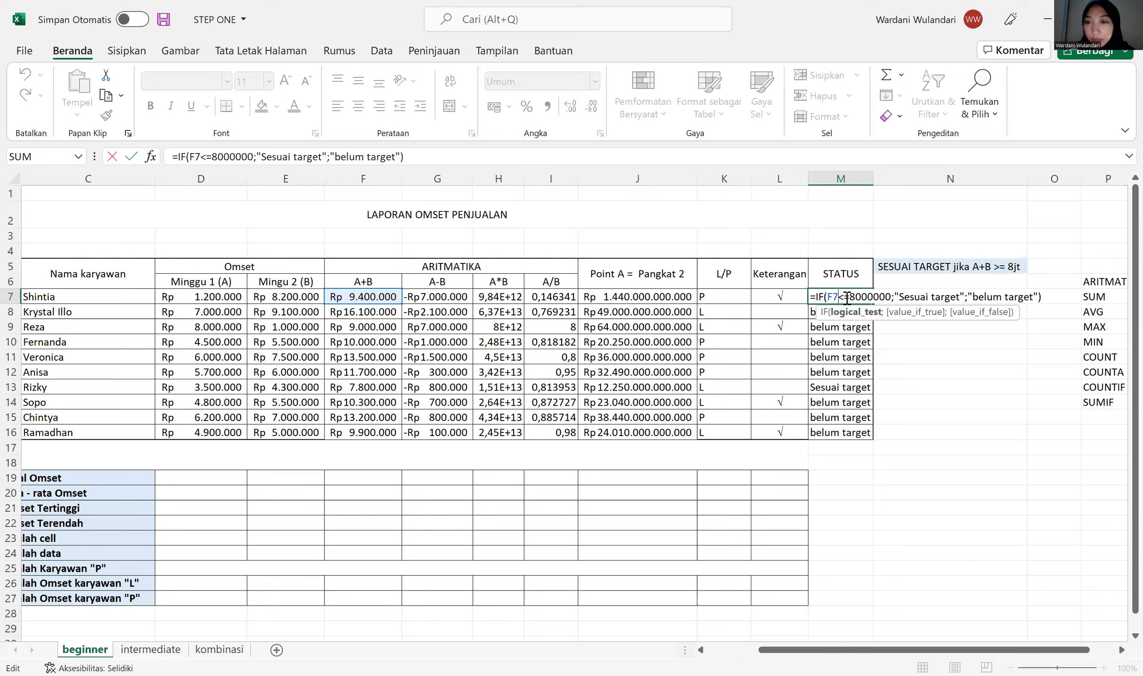
click(847, 297)
key(BackSpace)
text(>)
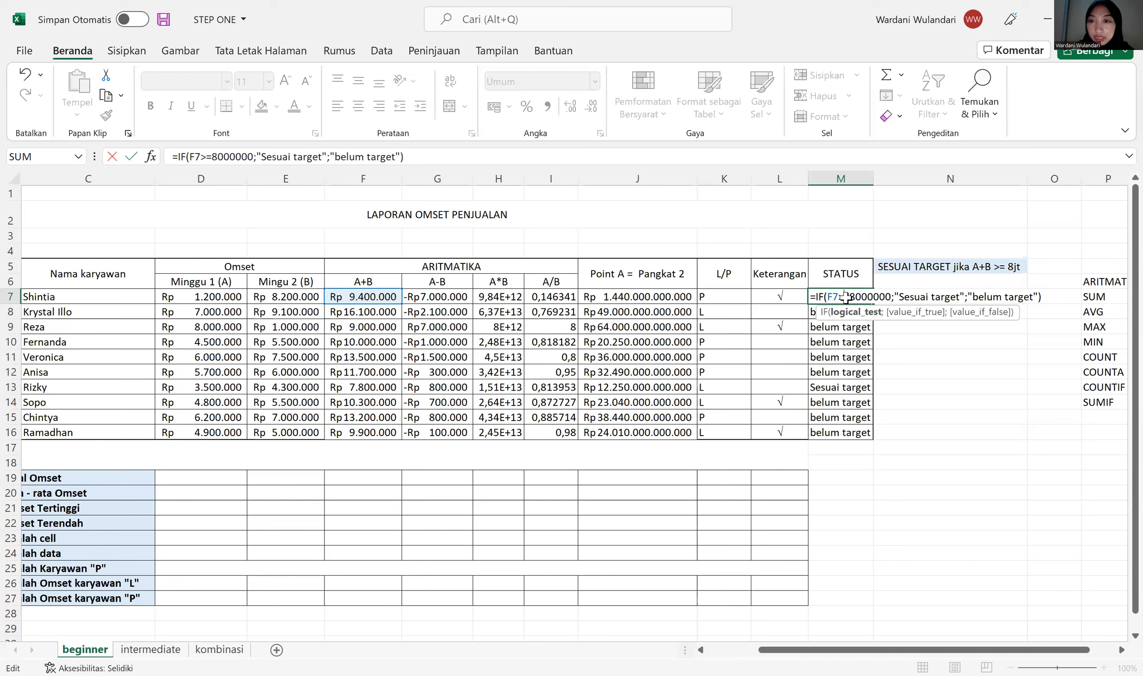
key(Return)
click(867, 300)
double_click(872, 303)
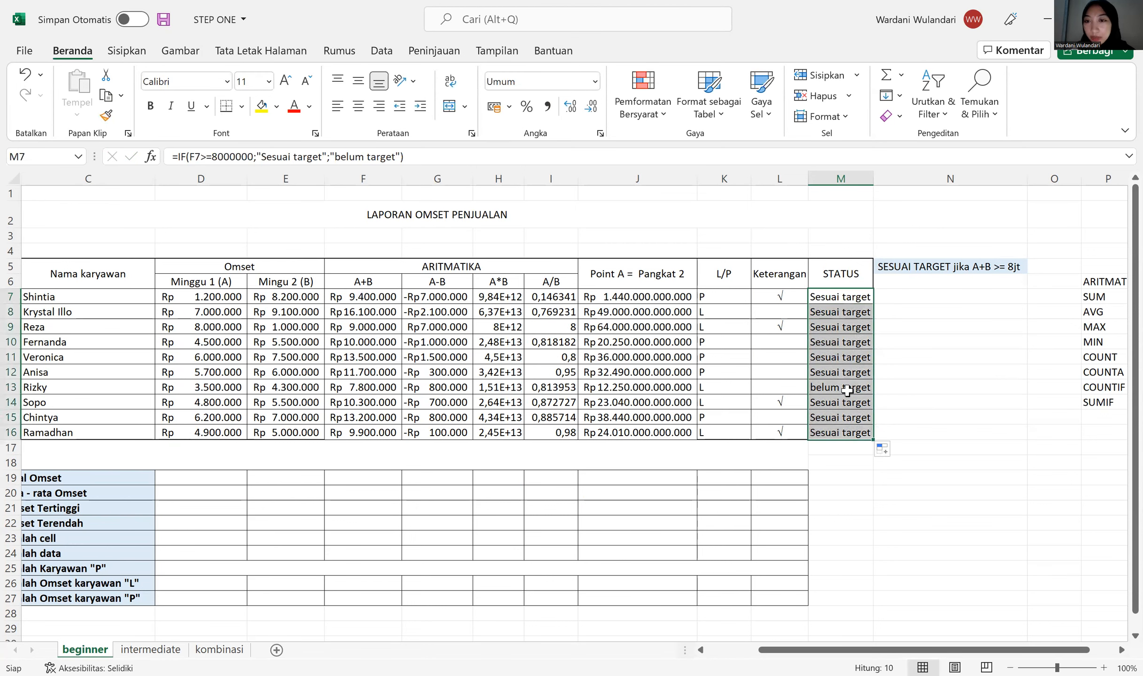
- Review the filled STATUS formulas in M7, M8 and M13 against the SESUAI TARGET criterion
click(841, 311)
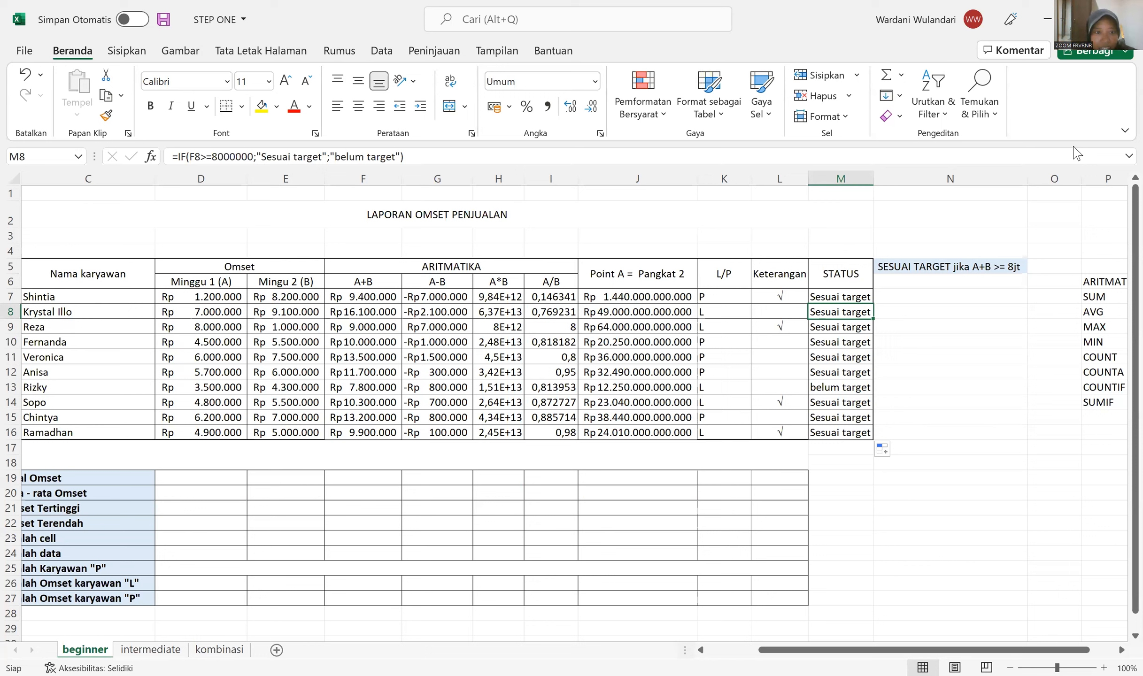
click(860, 298)
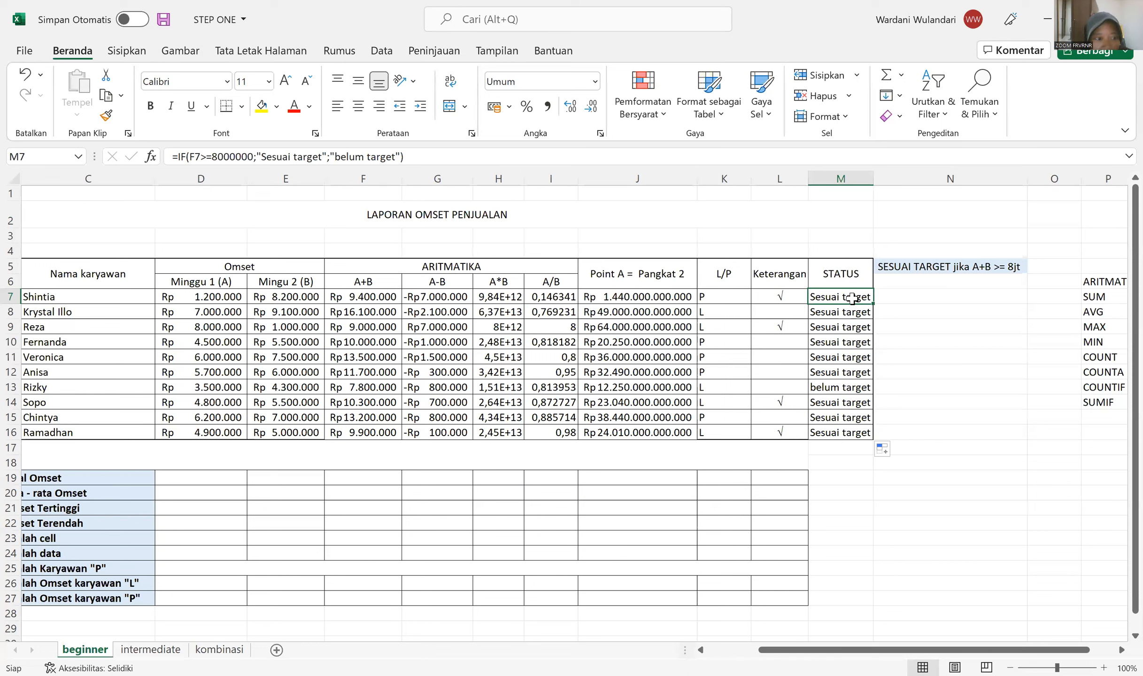
click(853, 318)
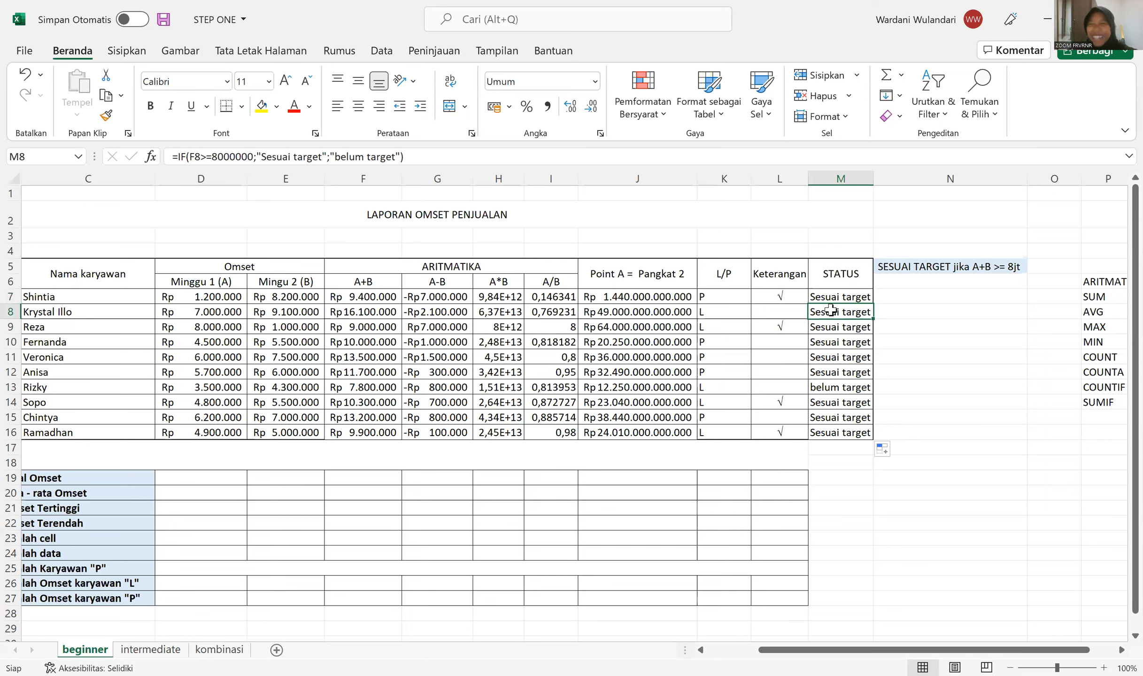
click(822, 390)
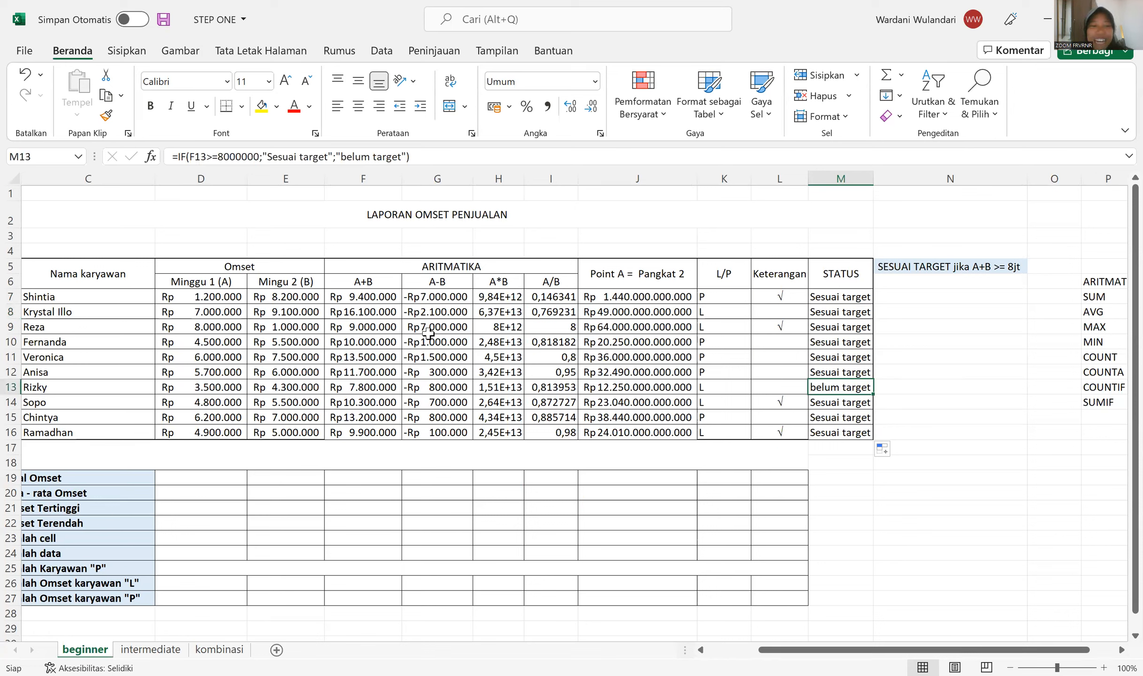
- Colour the belum target text in M13 red
click(294, 106)
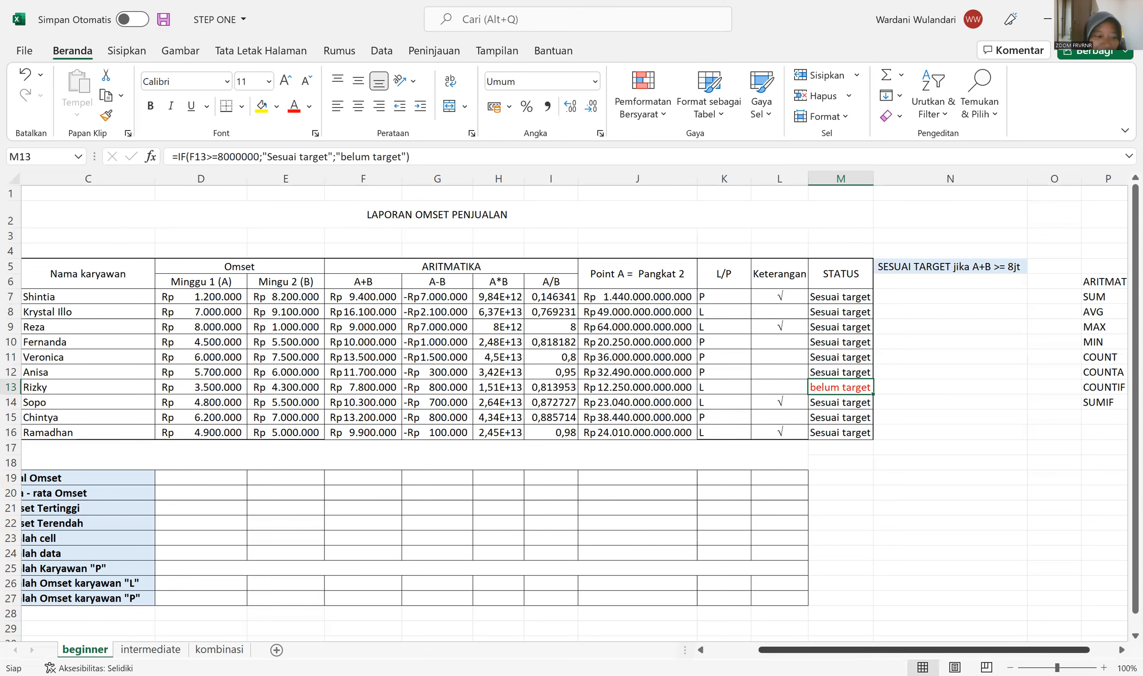
- Enter =SUM(D7:D16) in D19 to total the Minggu 1 (A) turnover in the Total Omset row
scroll(383, 508, left, 2)
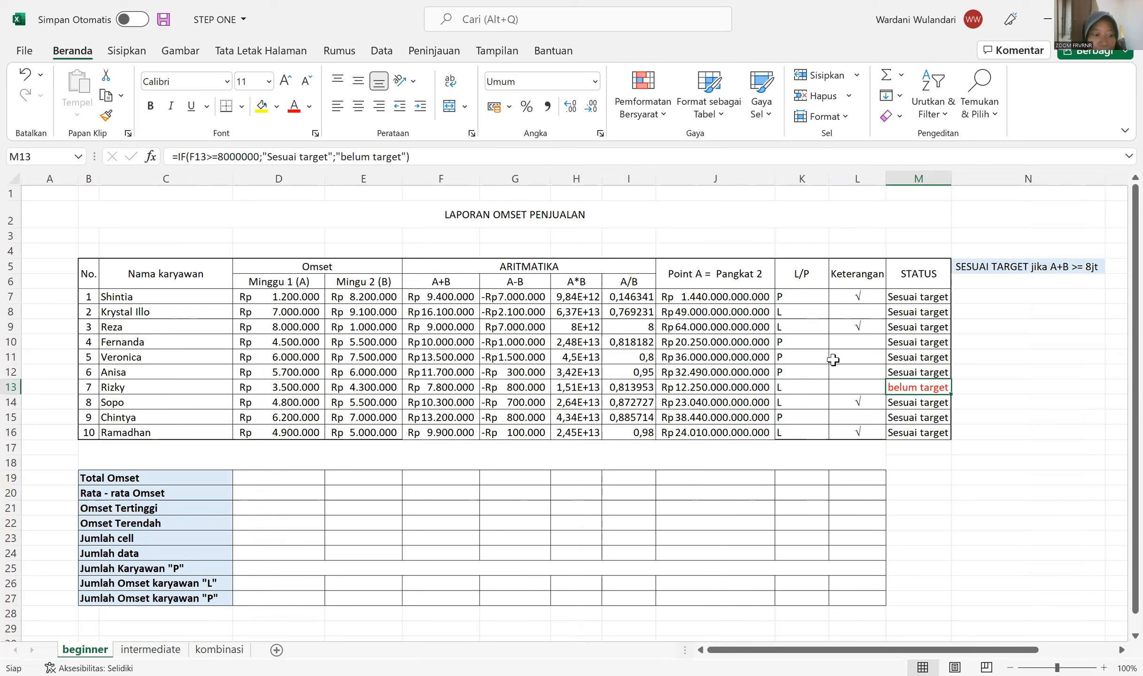
click(241, 473)
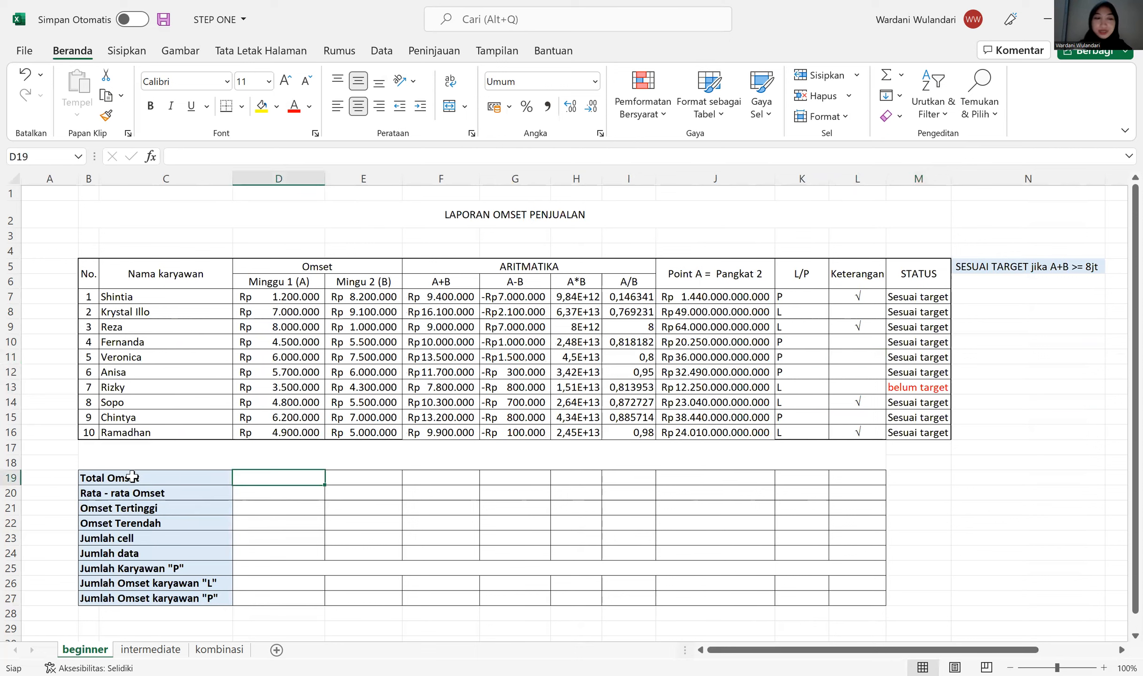
key(Left)
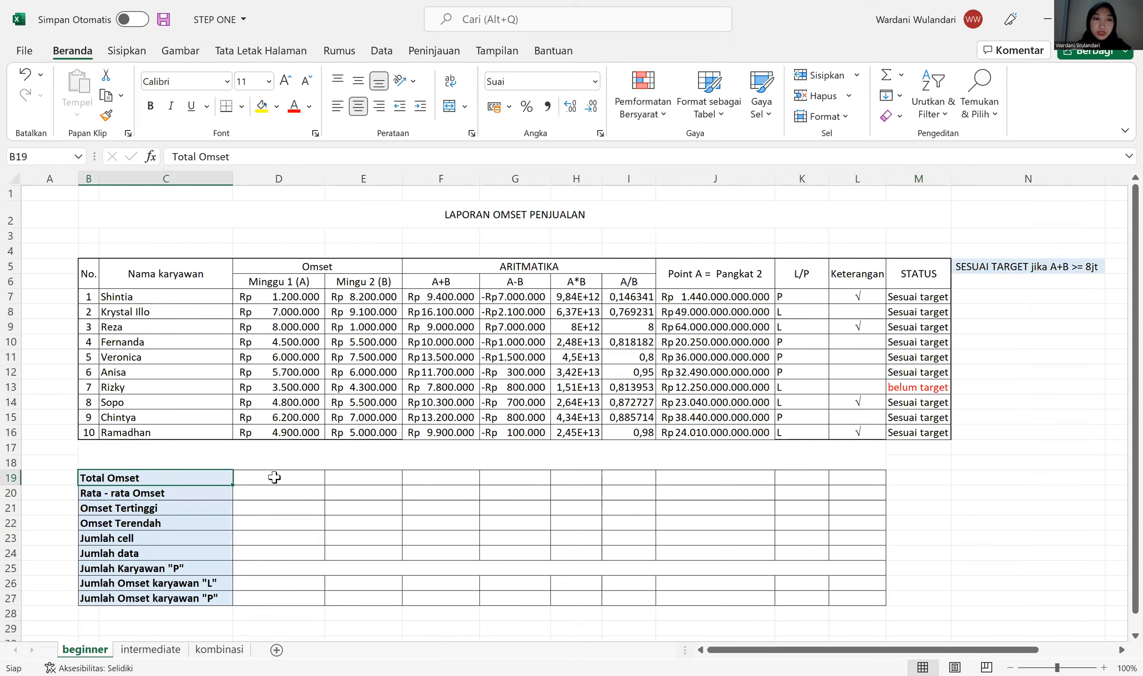
click(275, 477)
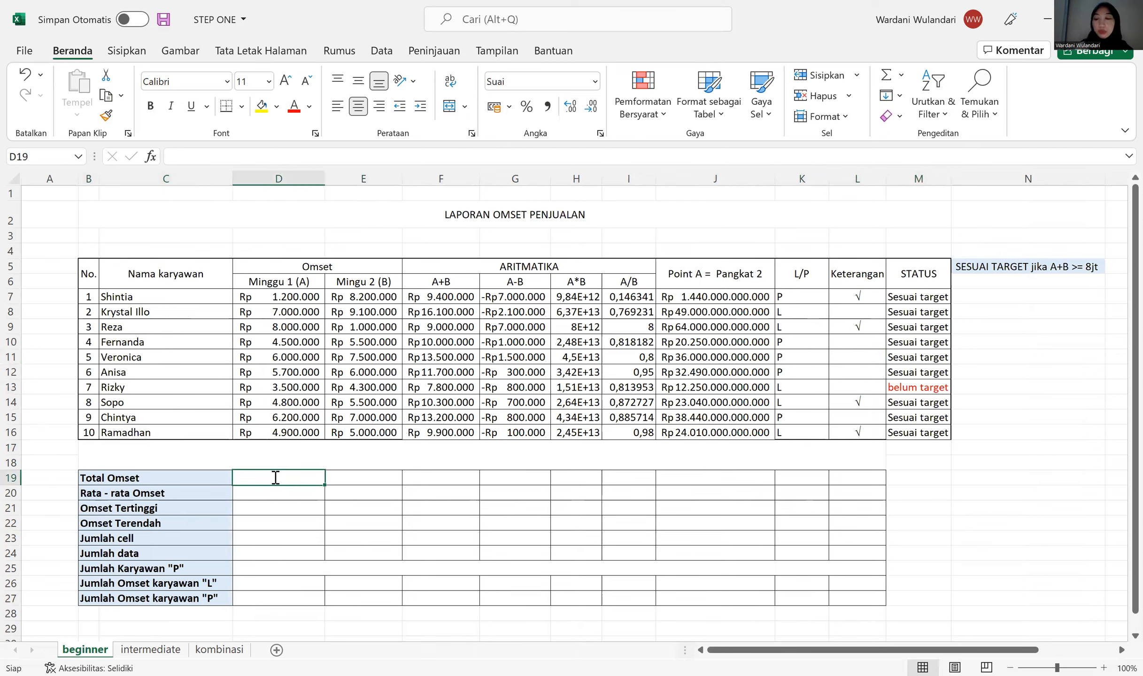
text(=)
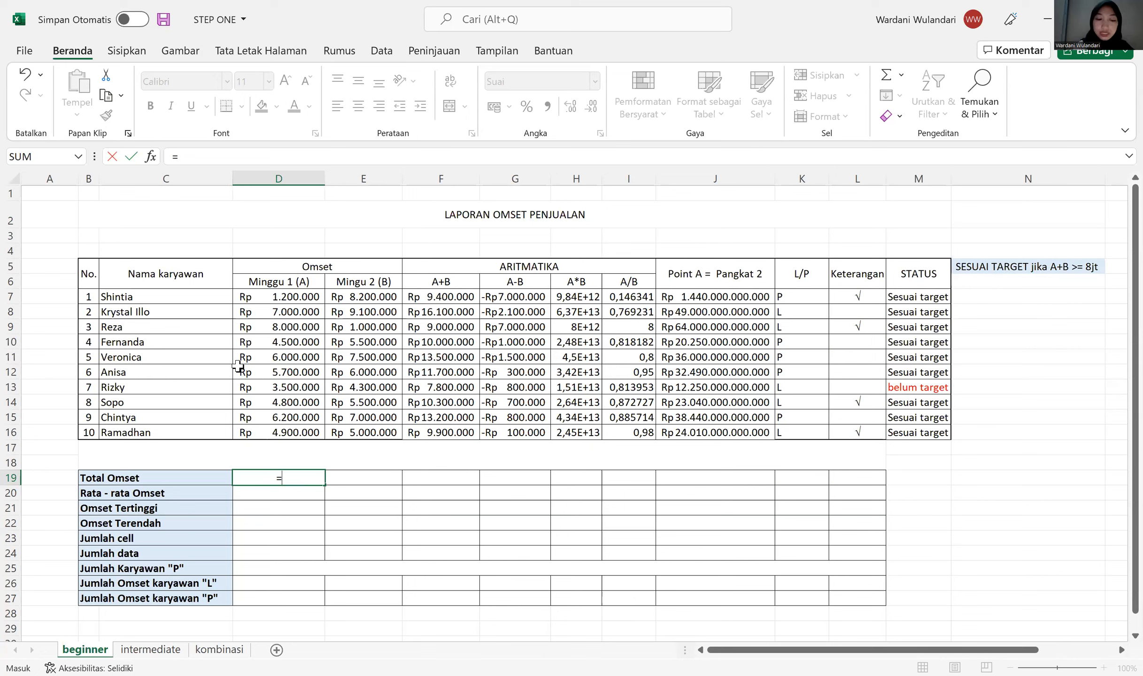
text(SUM)
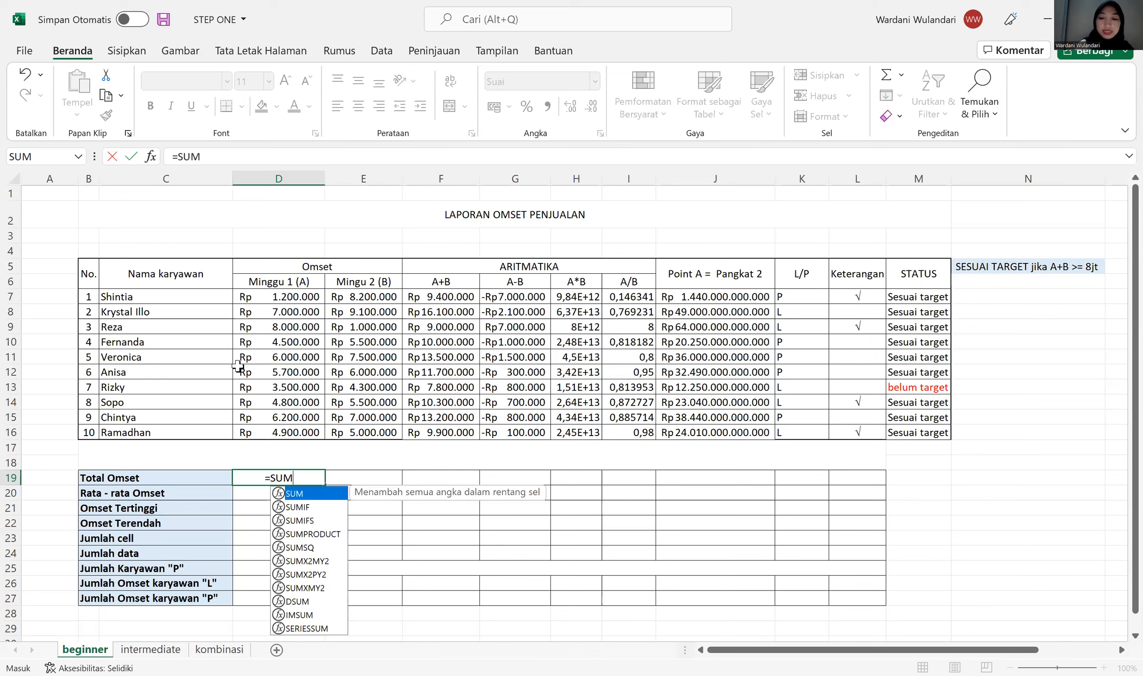
text(()
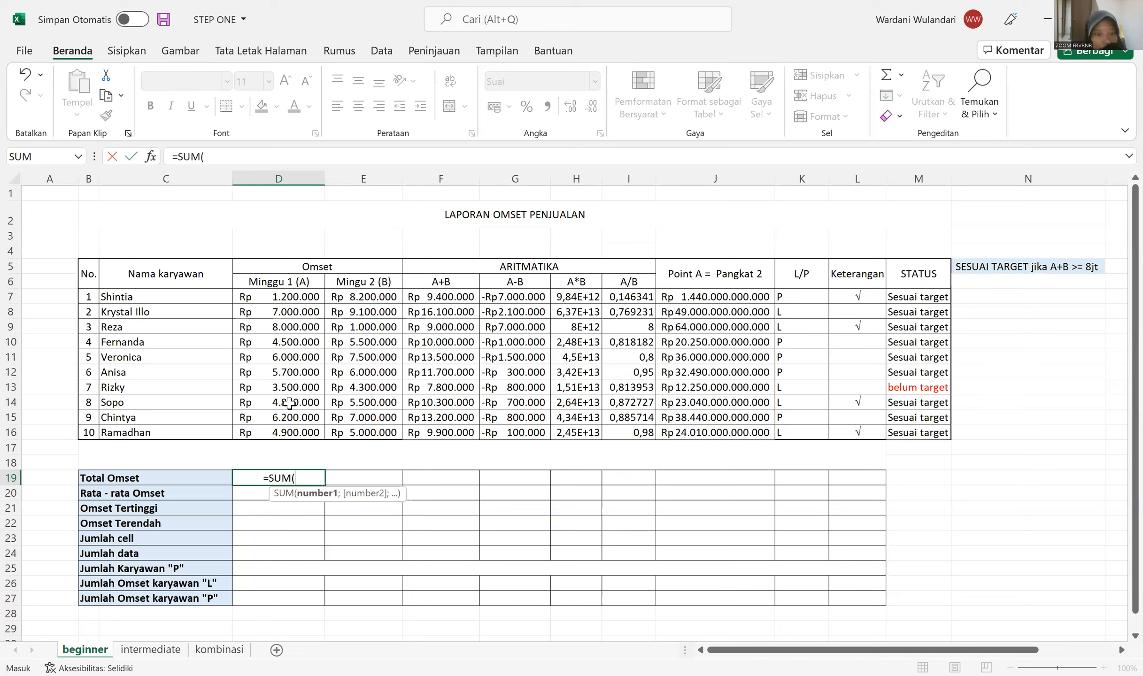
drag(290, 297, 290, 433)
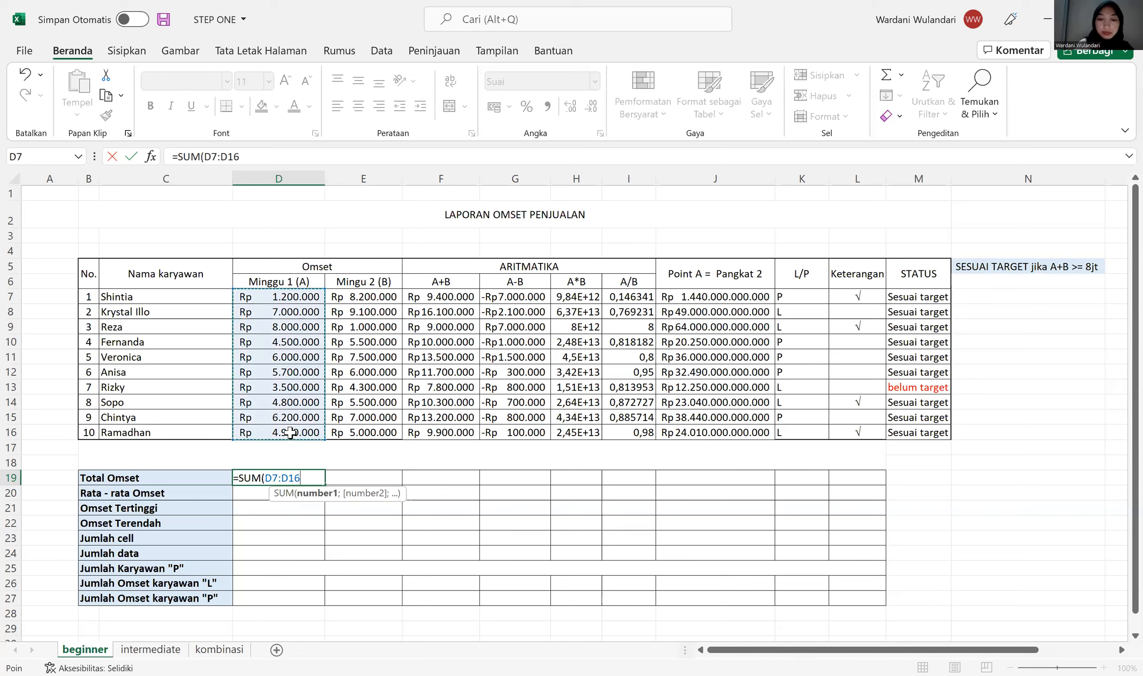
text())
- Fill the Total Omset formula from D19 across to J19 and fit columns D through J to their contents
click(322, 479)
drag(324, 484, 709, 468)
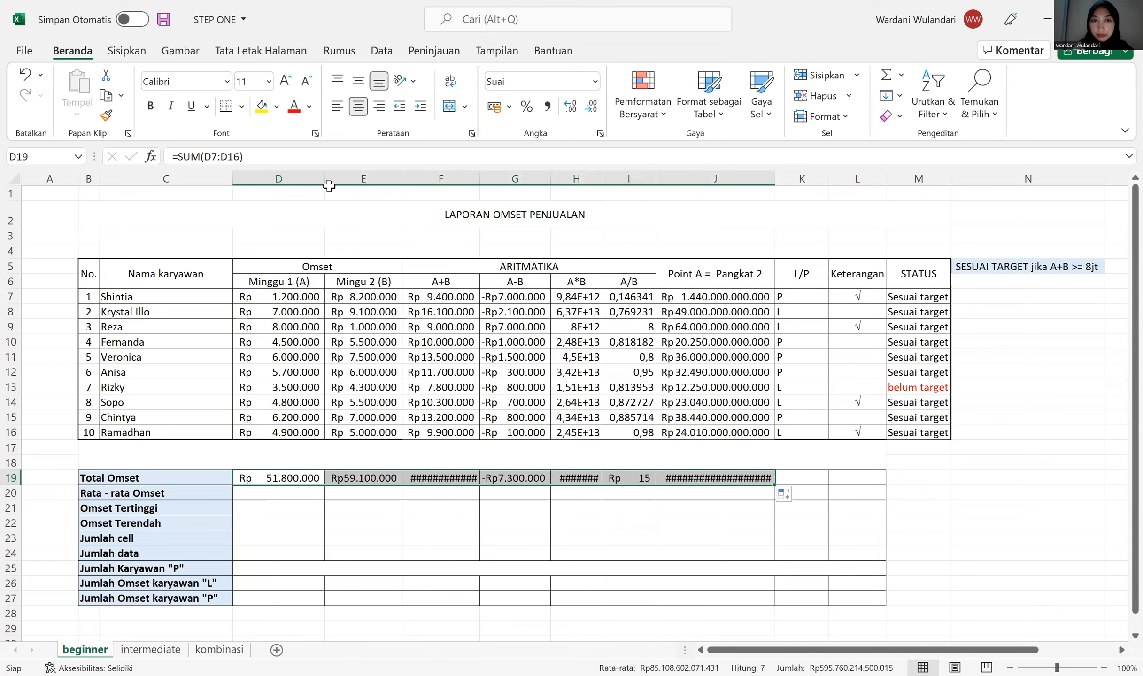
drag(279, 179, 716, 179)
double_click(776, 182)
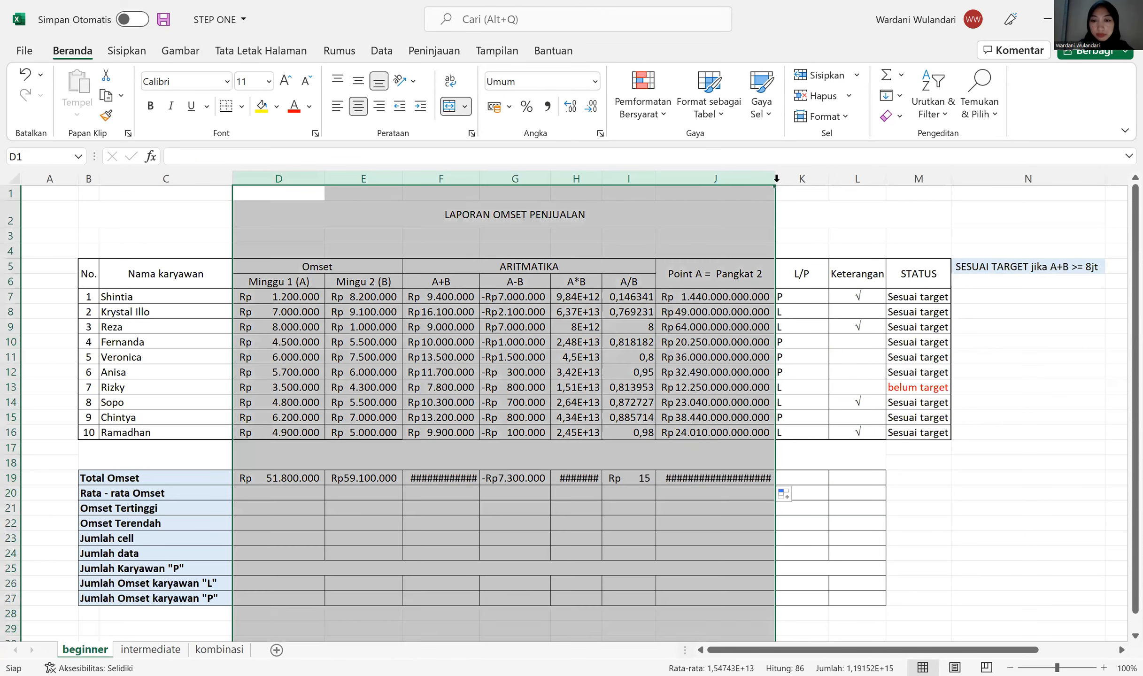
- Enter =AVERAGE(D7:D16) in D20 for Rata - rata Omset and fill it across to J20
click(263, 502)
double_click(263, 492)
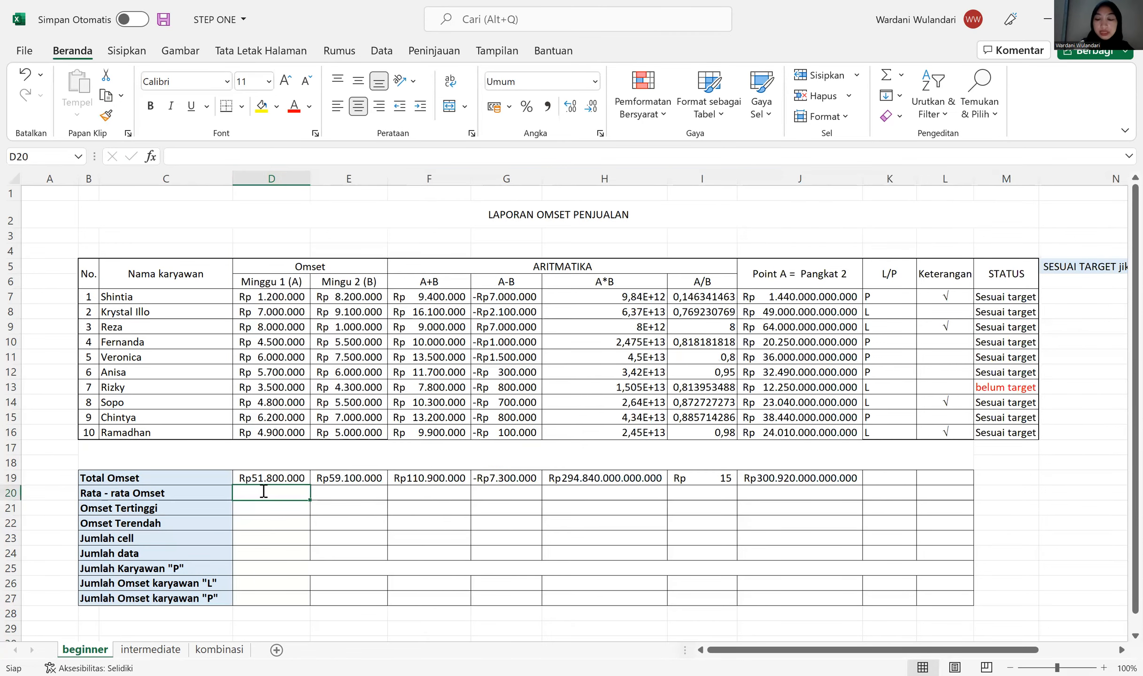
text(=)
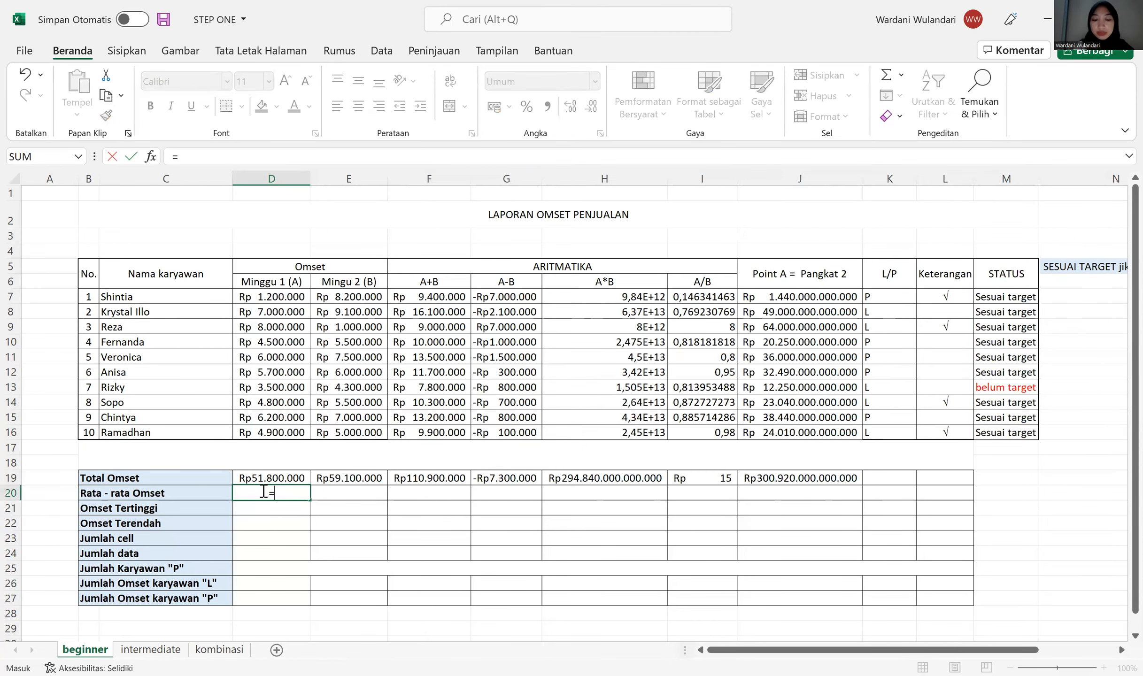
text(AVAREGE)
key(BackSpace)
key(BackSpace)
key(BackSpace)
key(BackSpace)
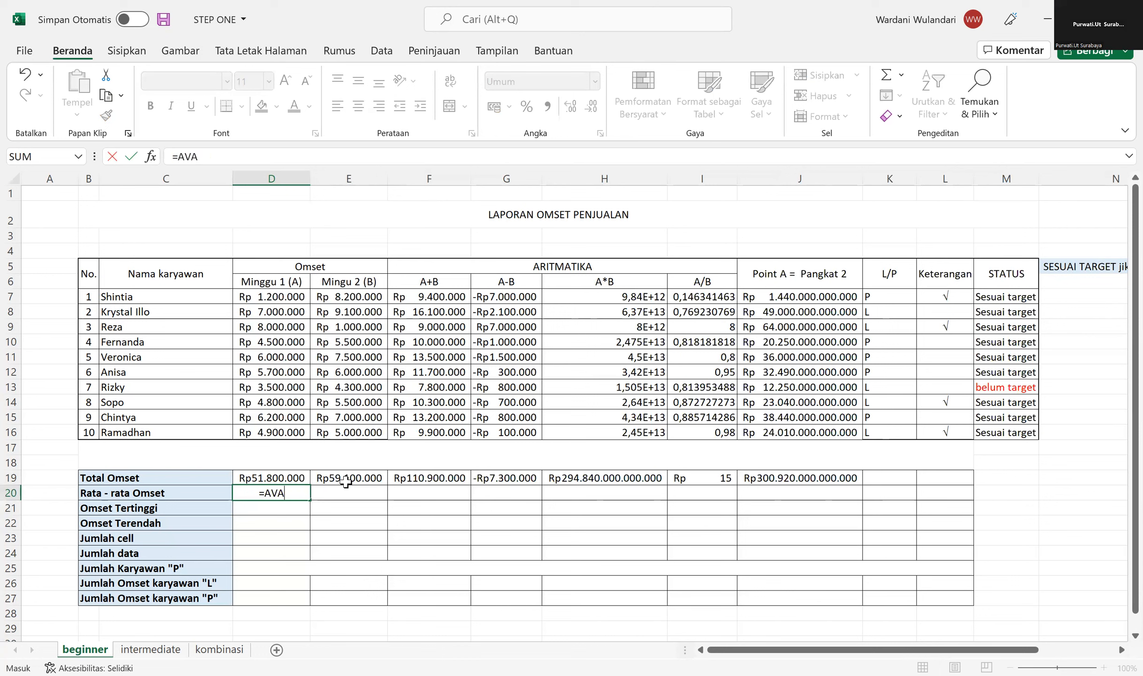
key(BackSpace)
text(VERAGE)
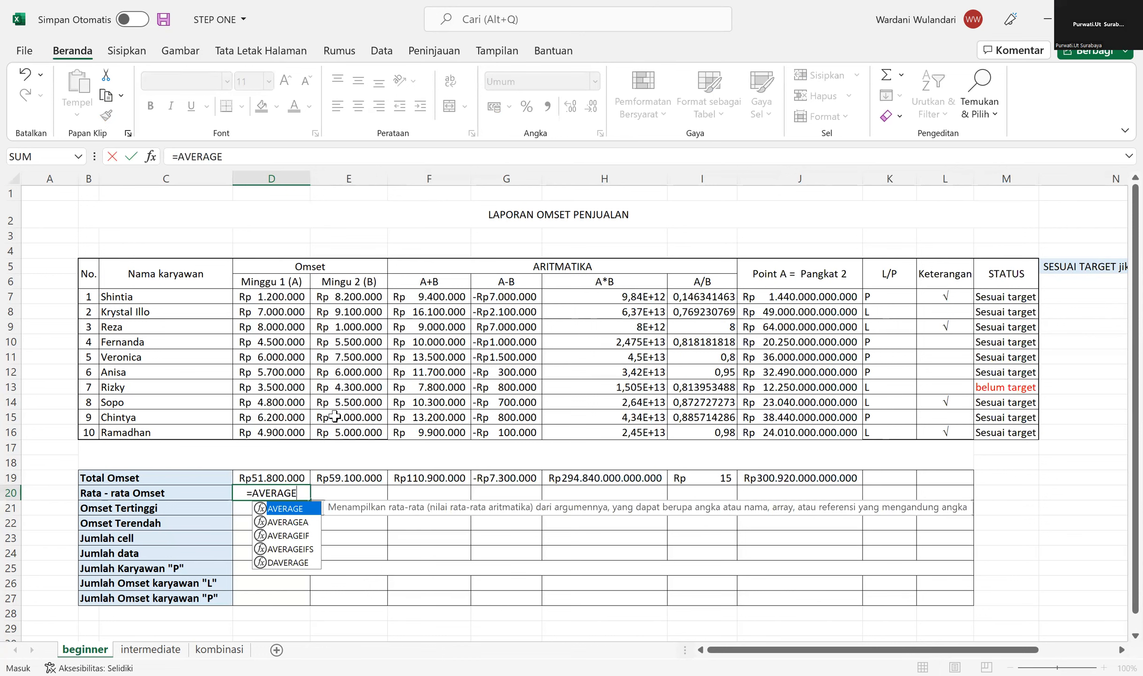
text(()
click(287, 301)
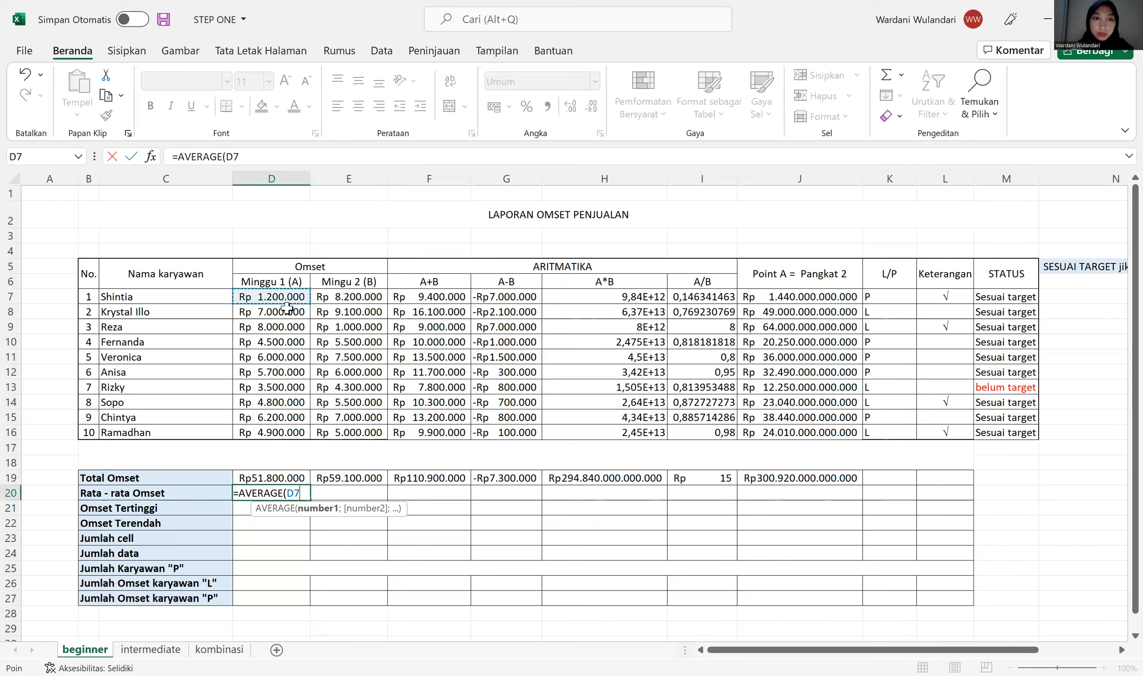
shift+click(292, 429)
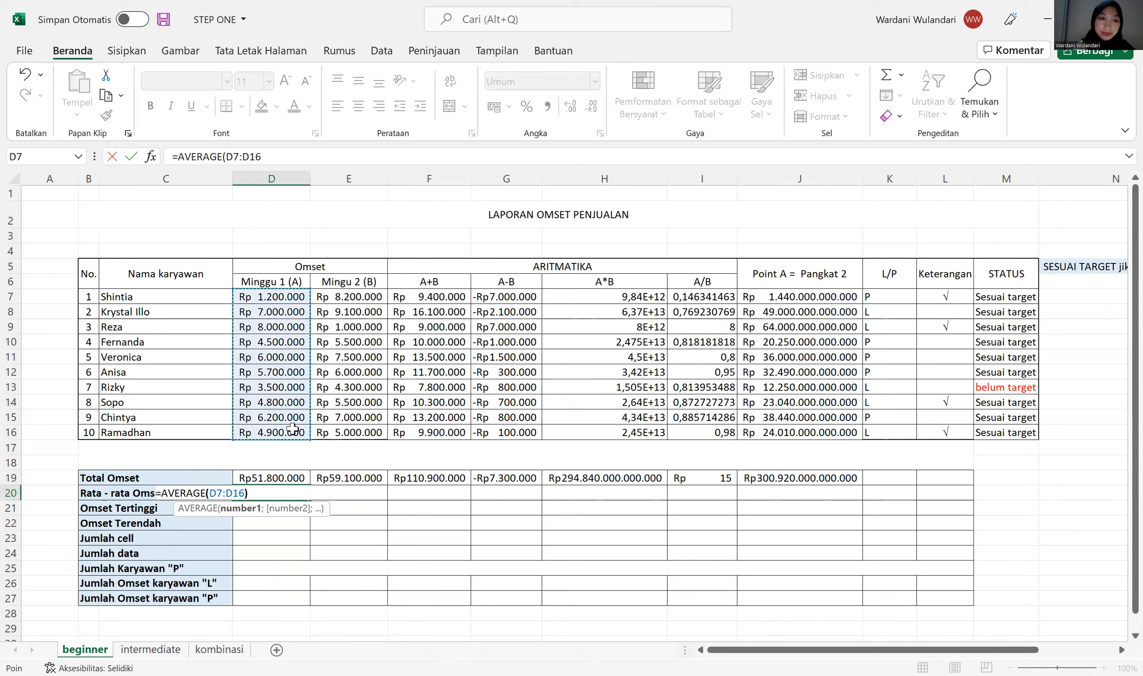
text())
key(Return)
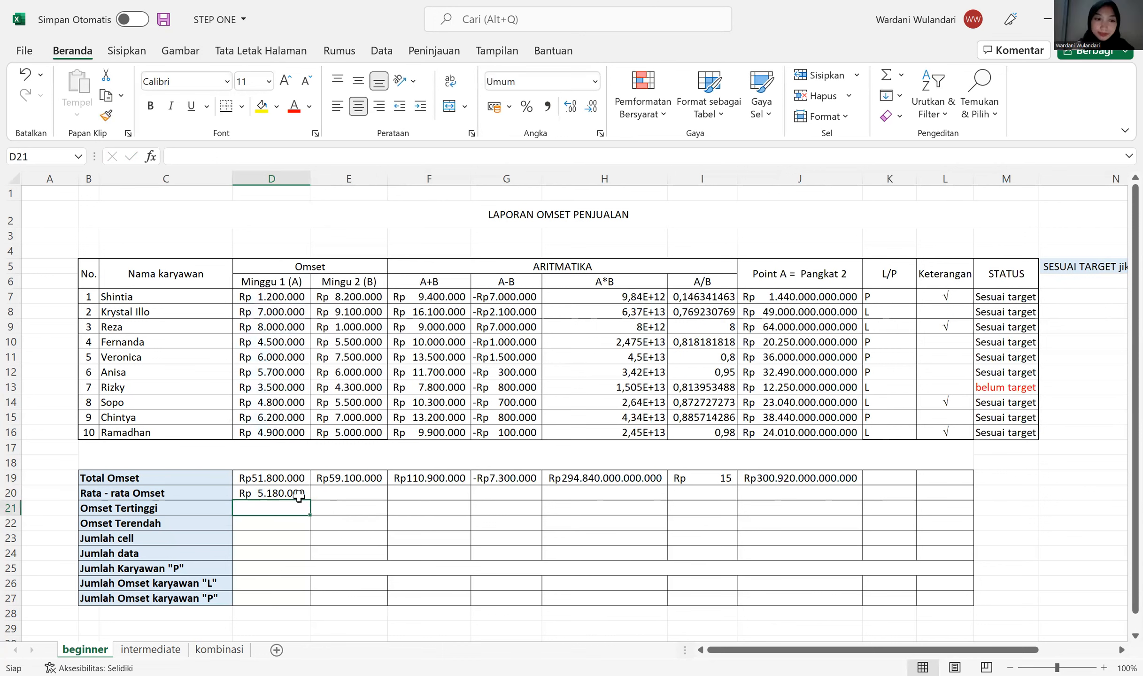
click(299, 497)
drag(310, 501, 767, 507)
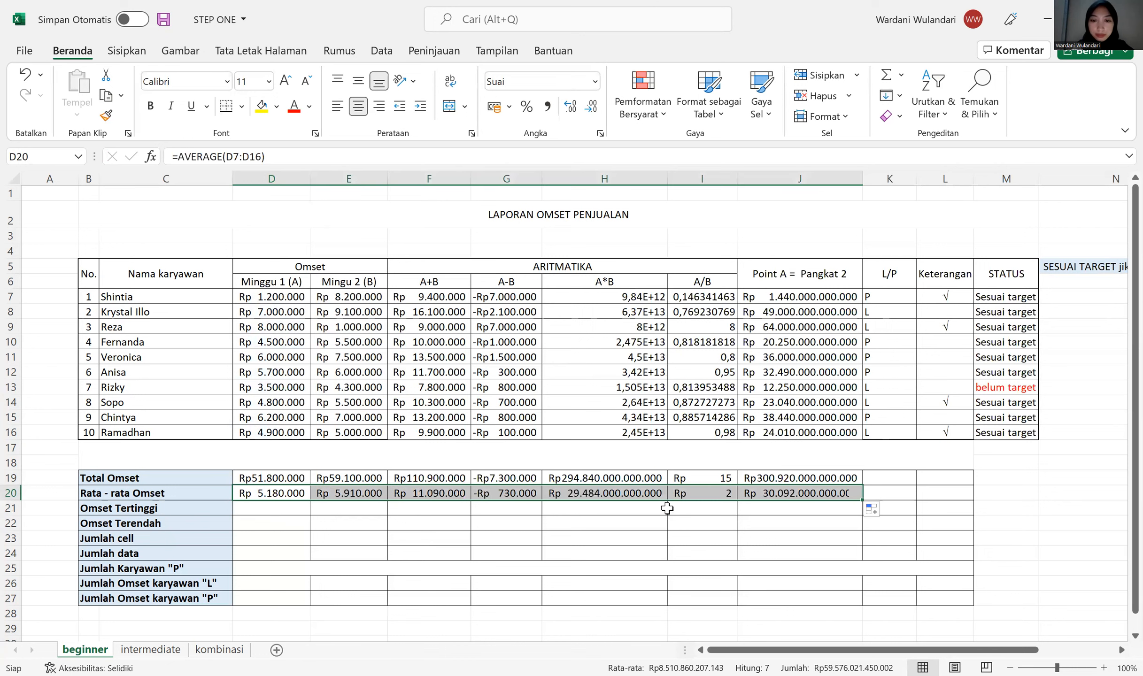
- Enter =MAX(D7:D16) in D21 for Omset Tertinggi and highlight the matching Minggu 1 value in D9 with yellow fill
click(288, 510)
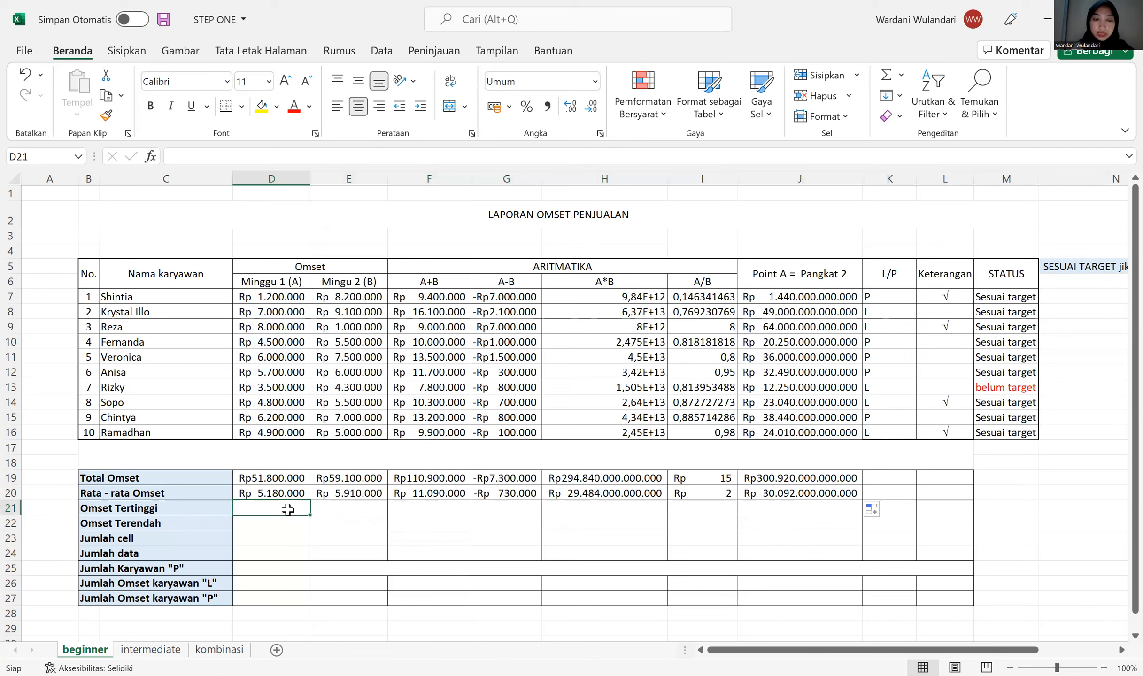
text(=)
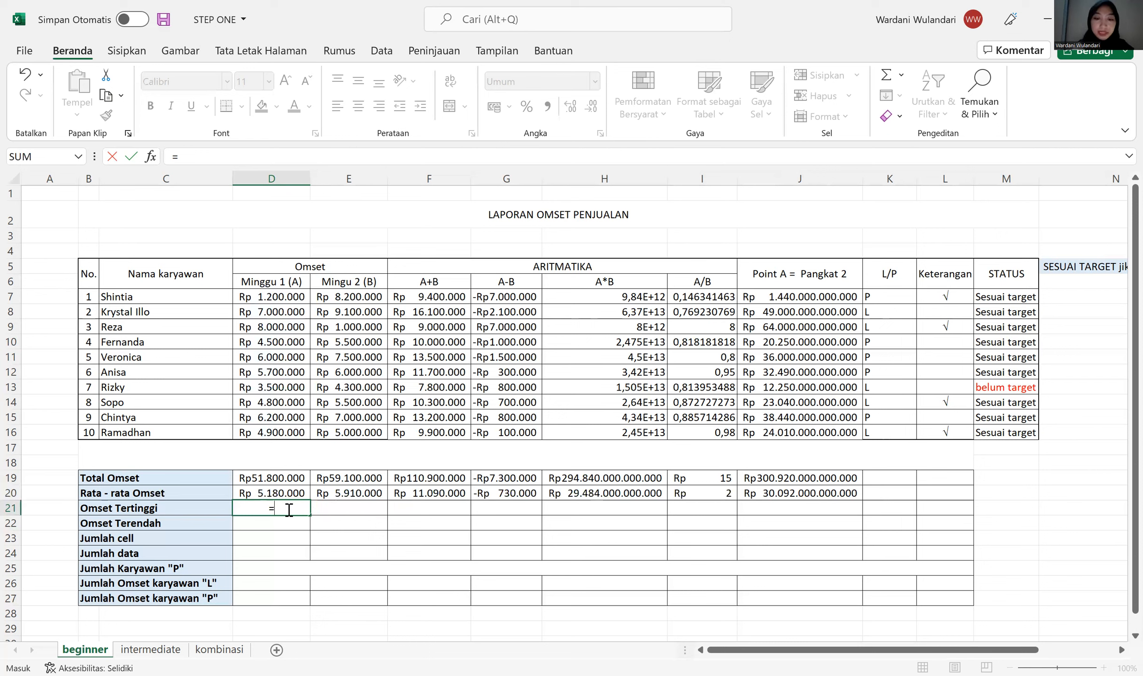
text(MAX()
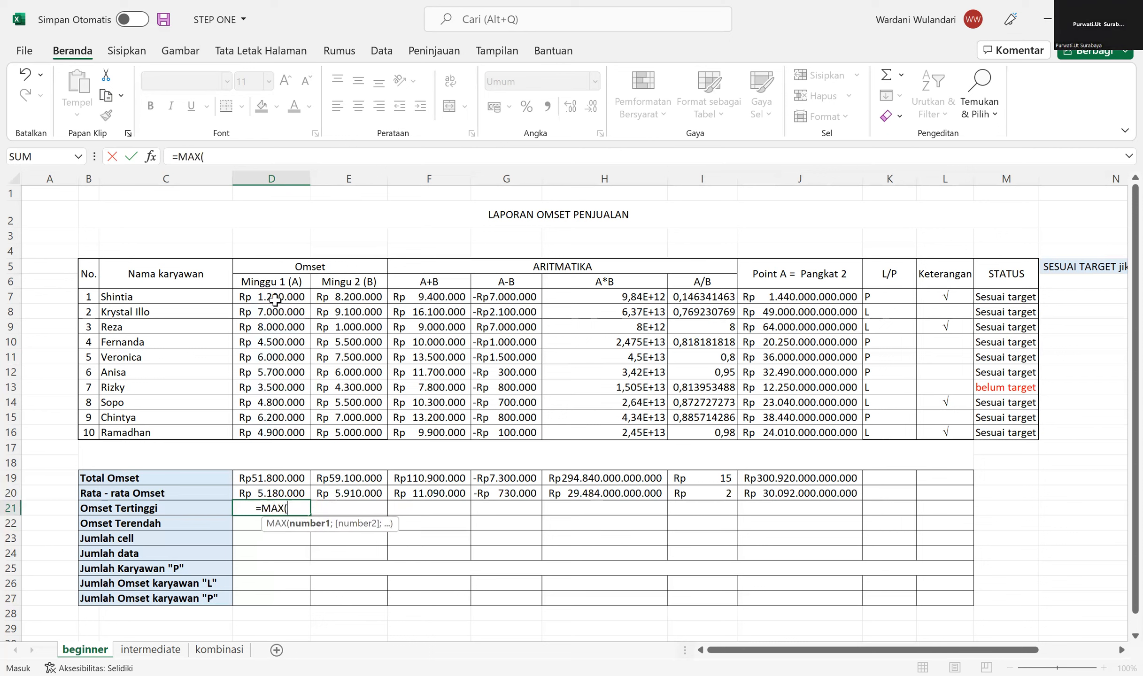
click(276, 300)
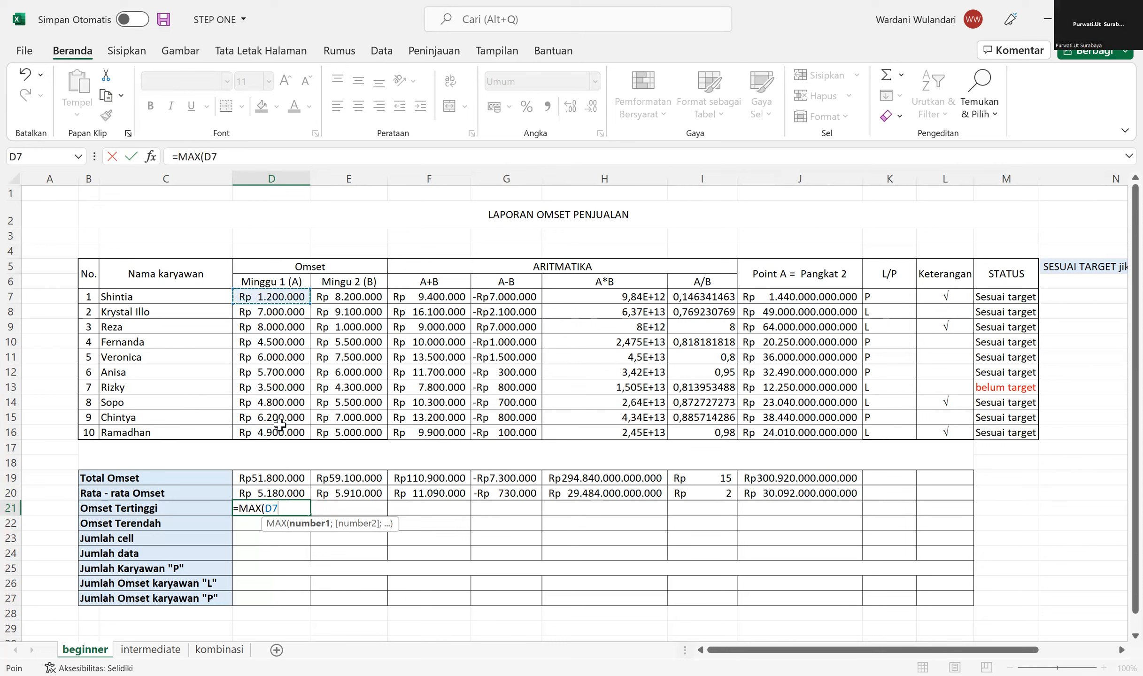
shift+click(280, 427)
key(Return)
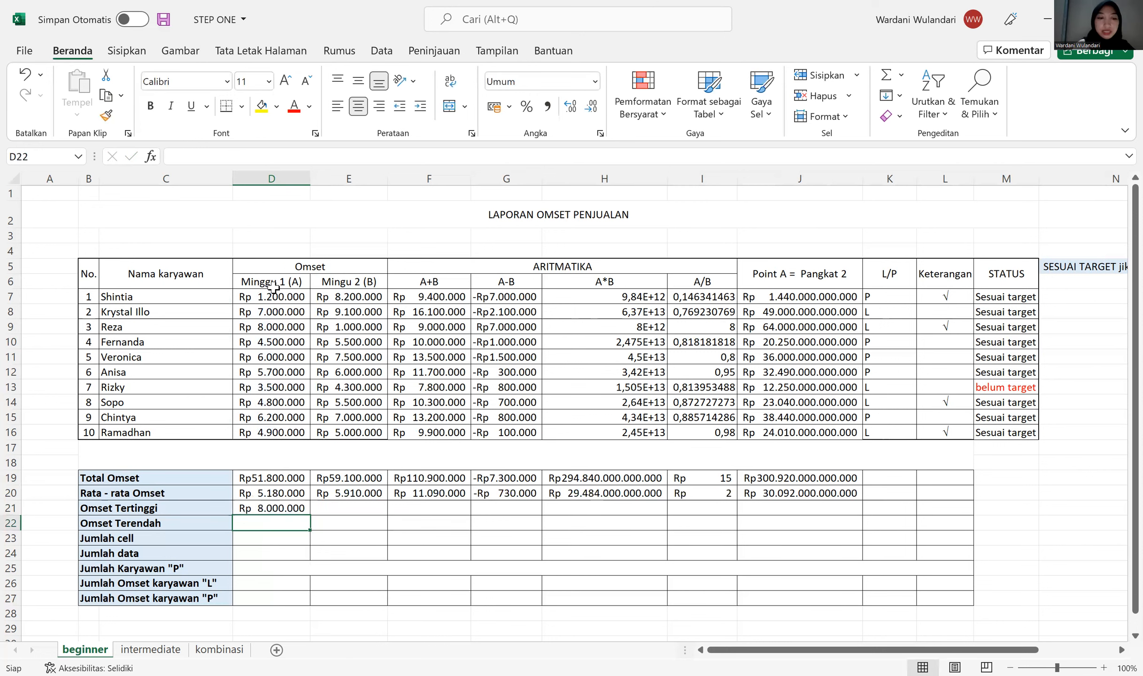
click(279, 327)
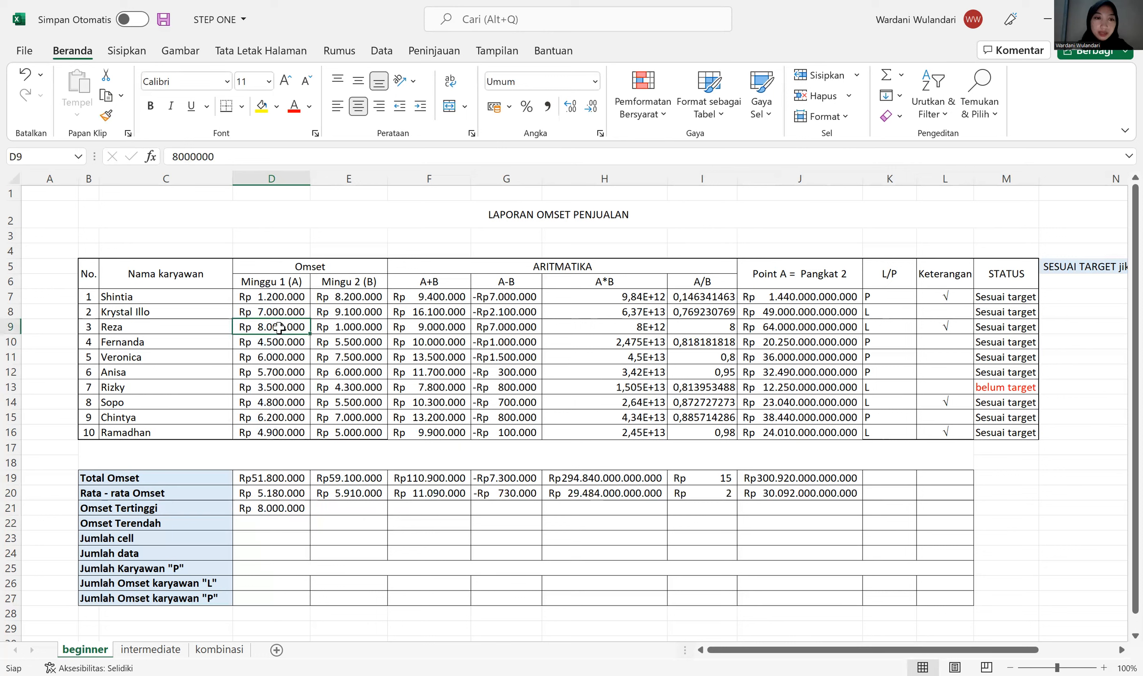
click(262, 107)
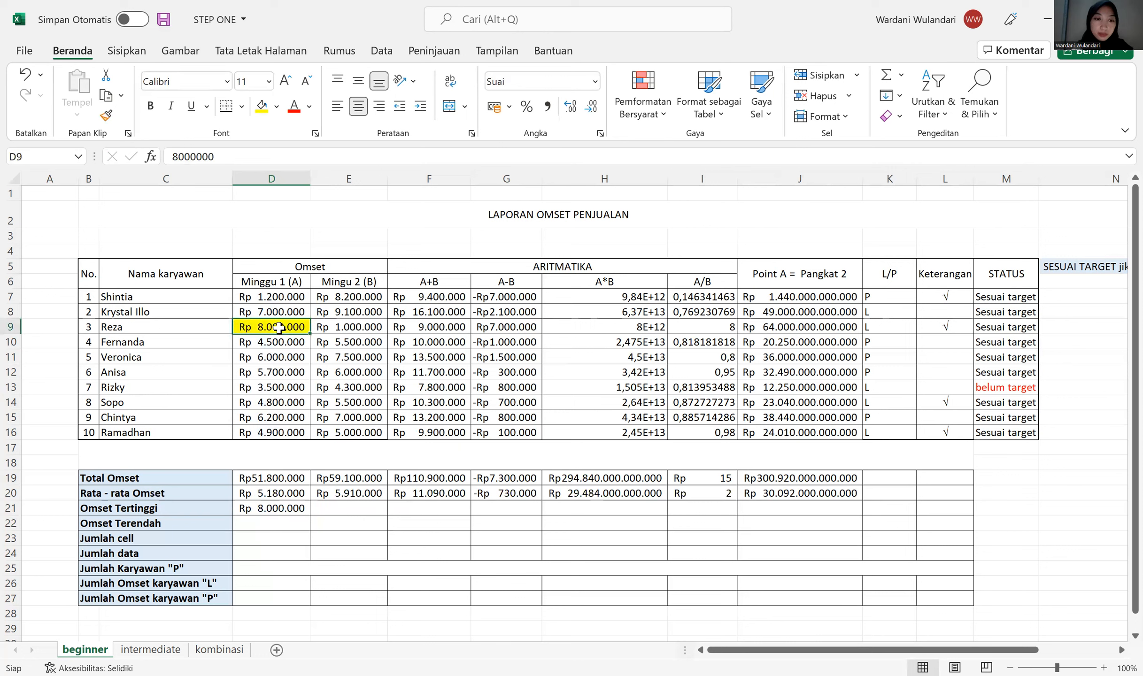
- Fill the Omset Tertinggi formula from D21 across to J21 and highlight the matching Minggu 2 value in E8 yellow
click(272, 509)
drag(310, 515, 863, 516)
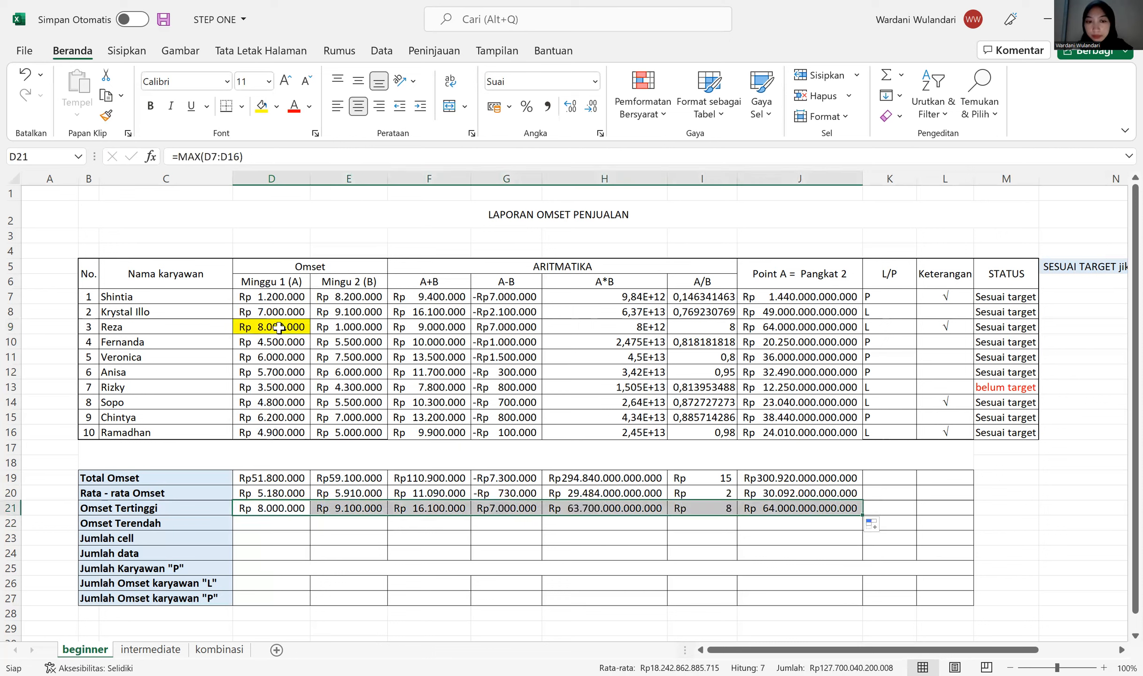
click(349, 313)
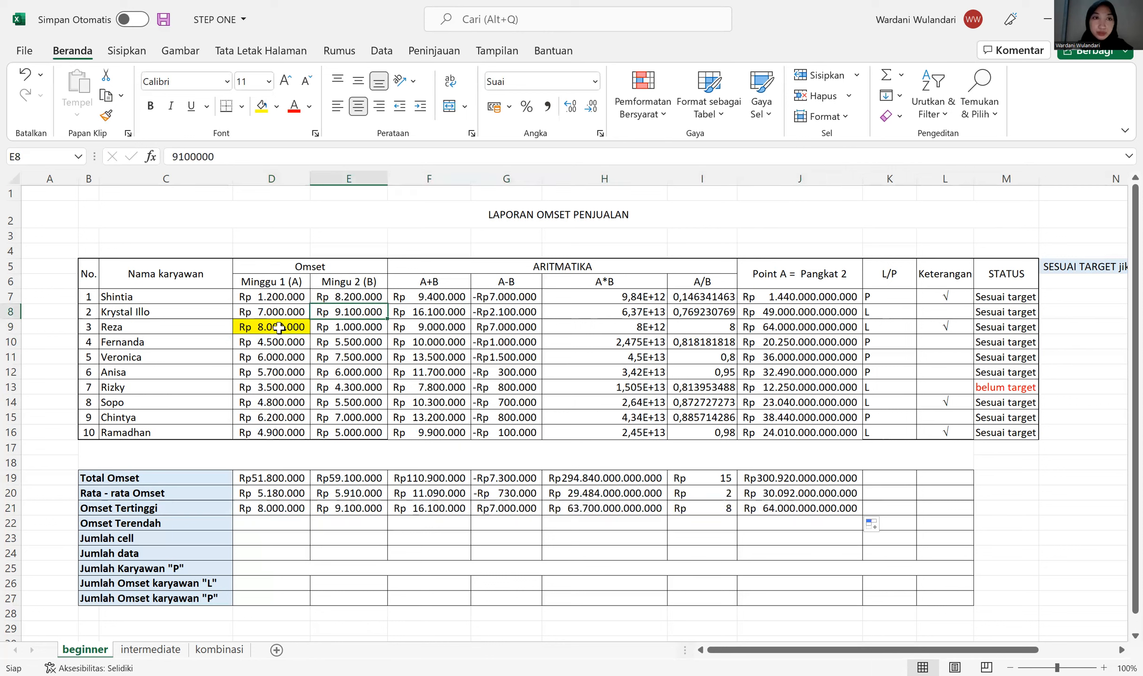
click(262, 107)
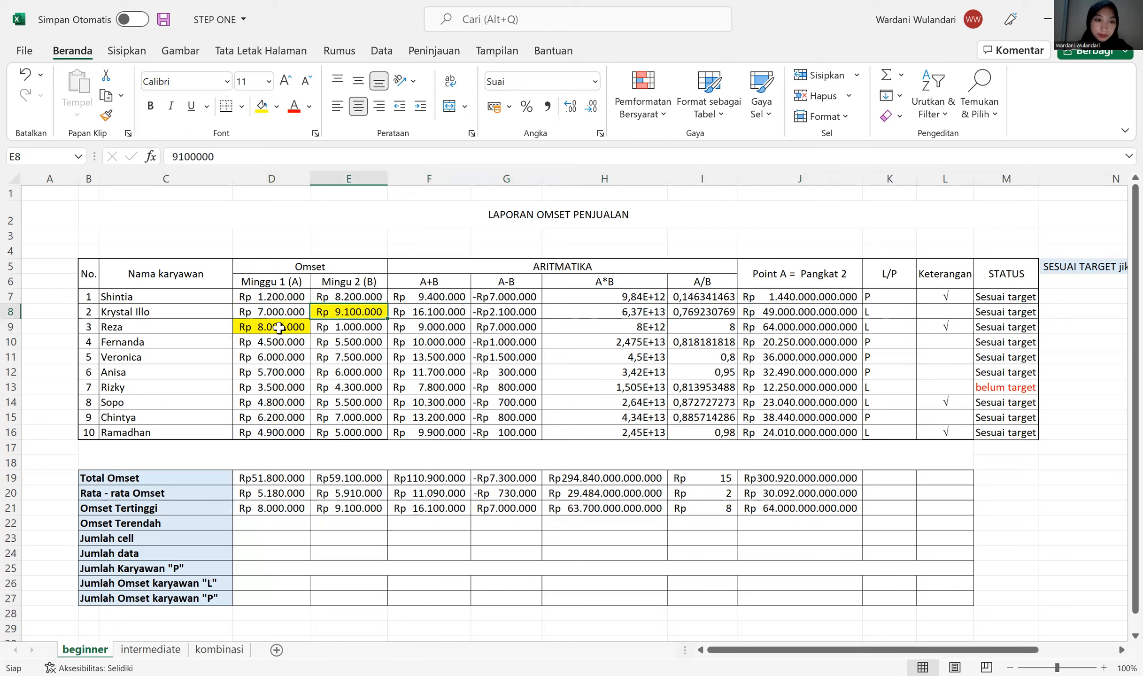
- Enter =MIN(D7:D16) in D22 for Omset Terendah and fill it across to J22
click(271, 523)
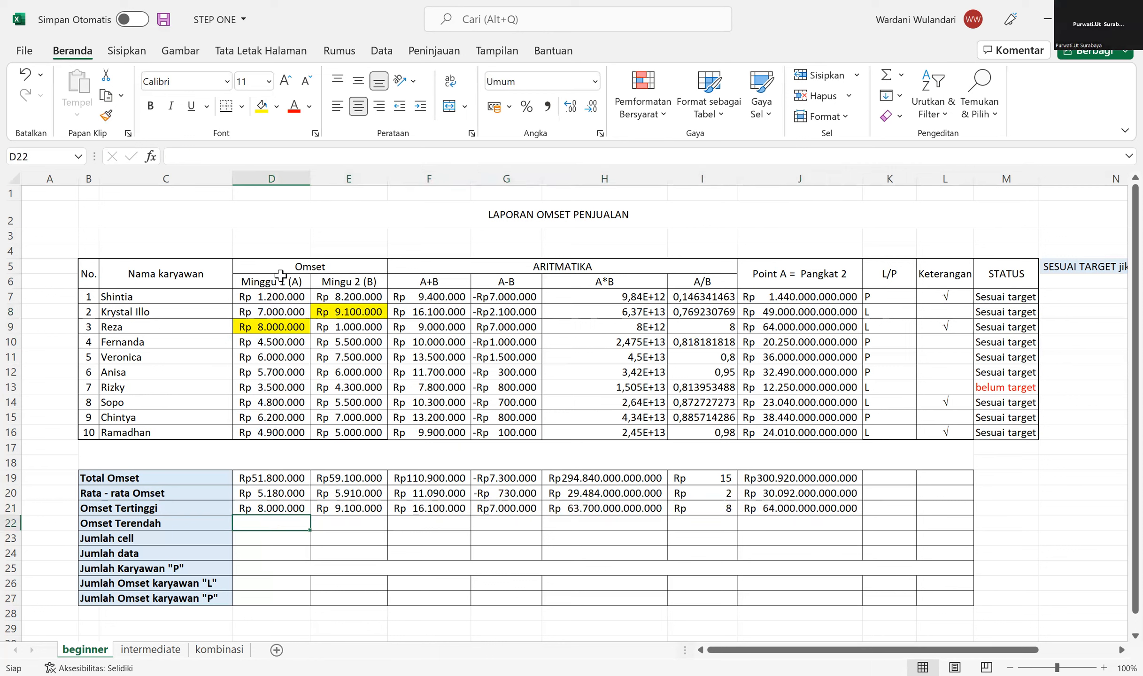
text(=)
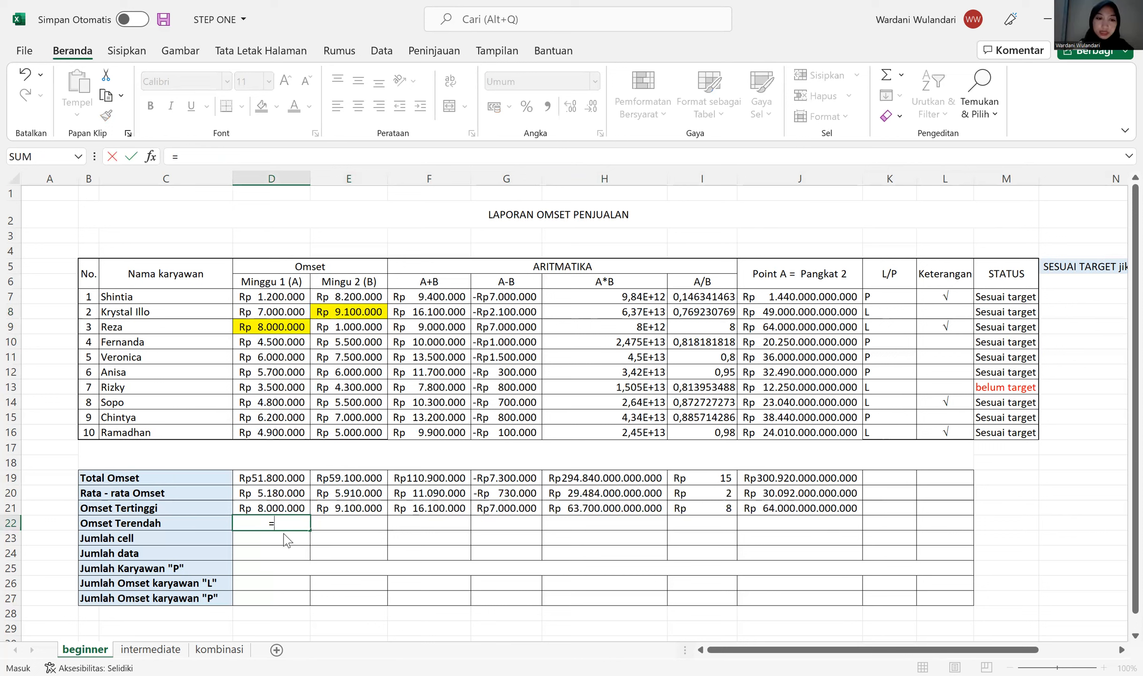
text(MIN()
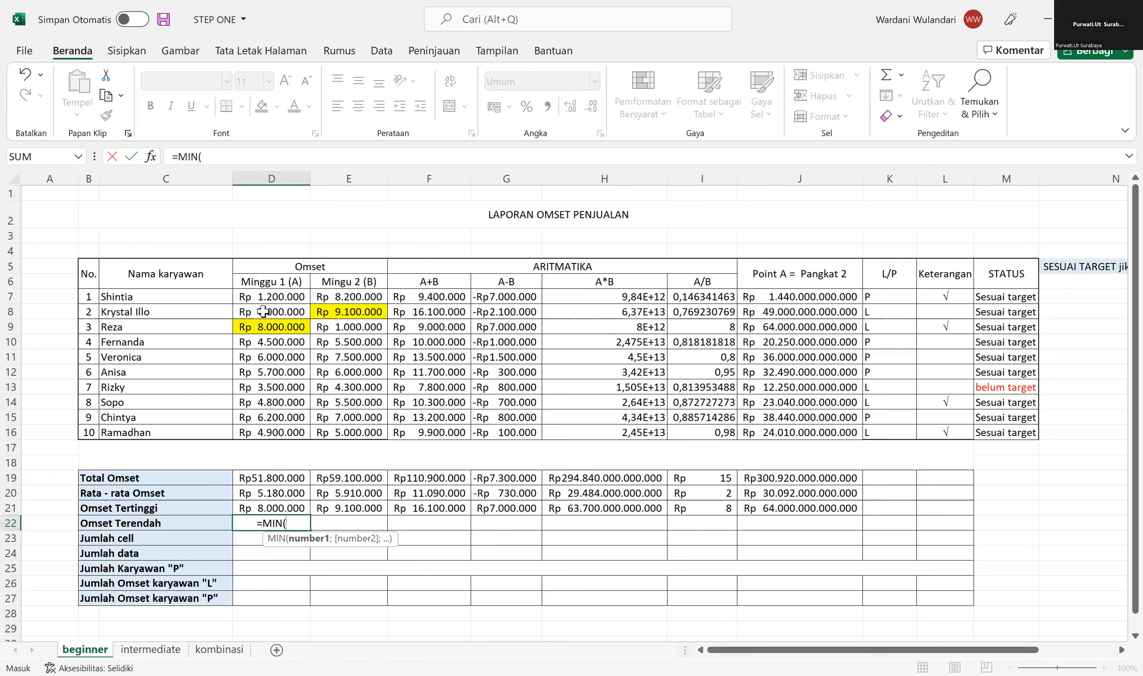
drag(268, 297, 271, 428)
key(Return)
click(296, 526)
drag(312, 531, 837, 542)
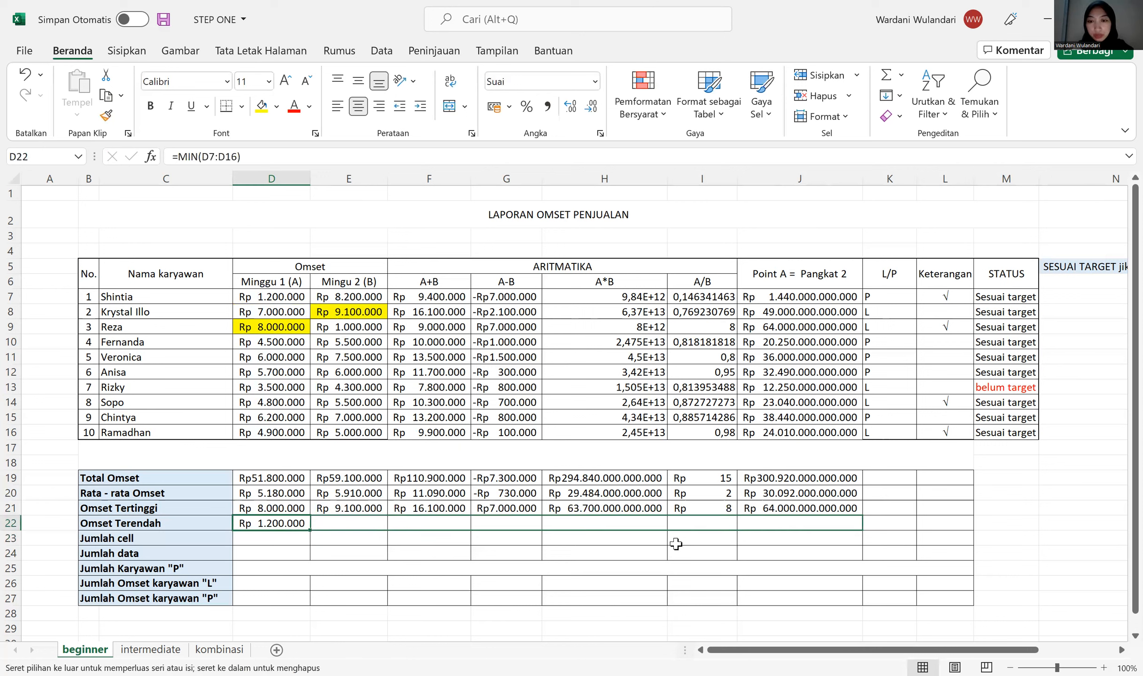
- Enter =COUNT(D7:D16) in D23 for Jumlah cell and fill it across to L23
click(280, 540)
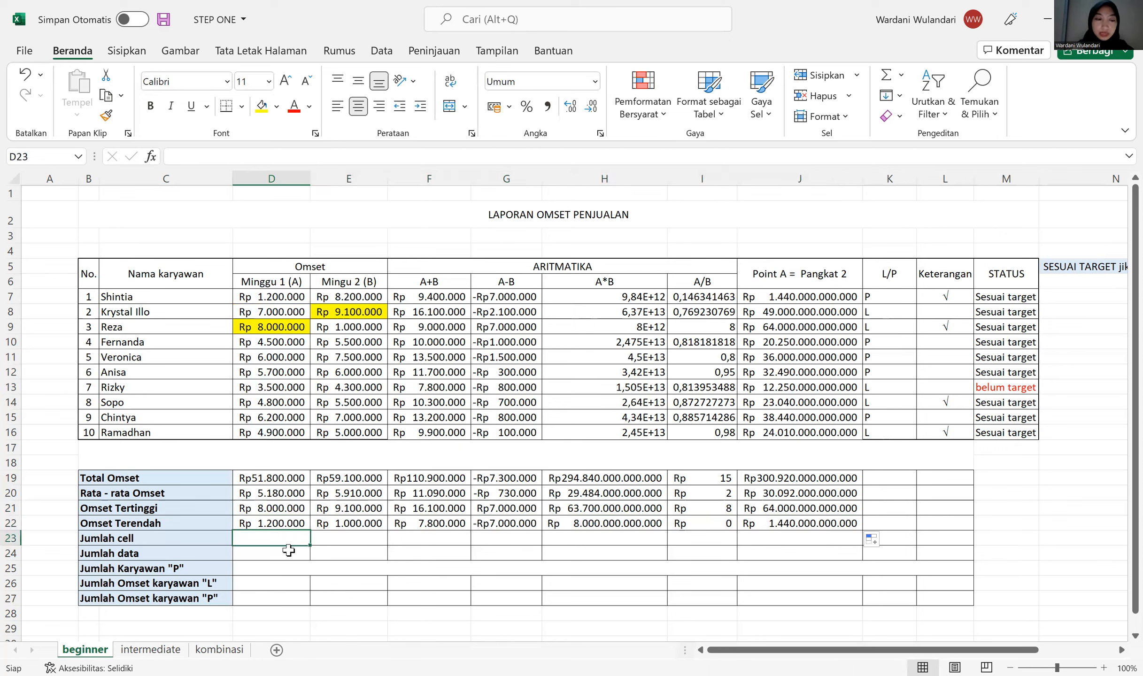
text(=)
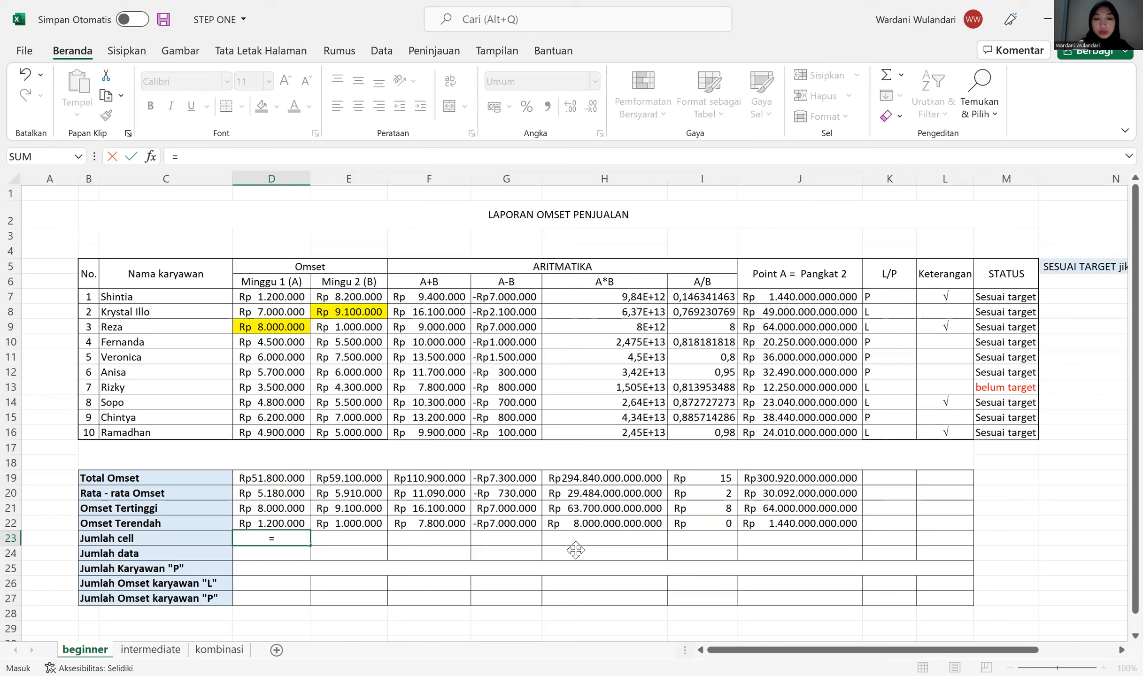
text(COUNT()
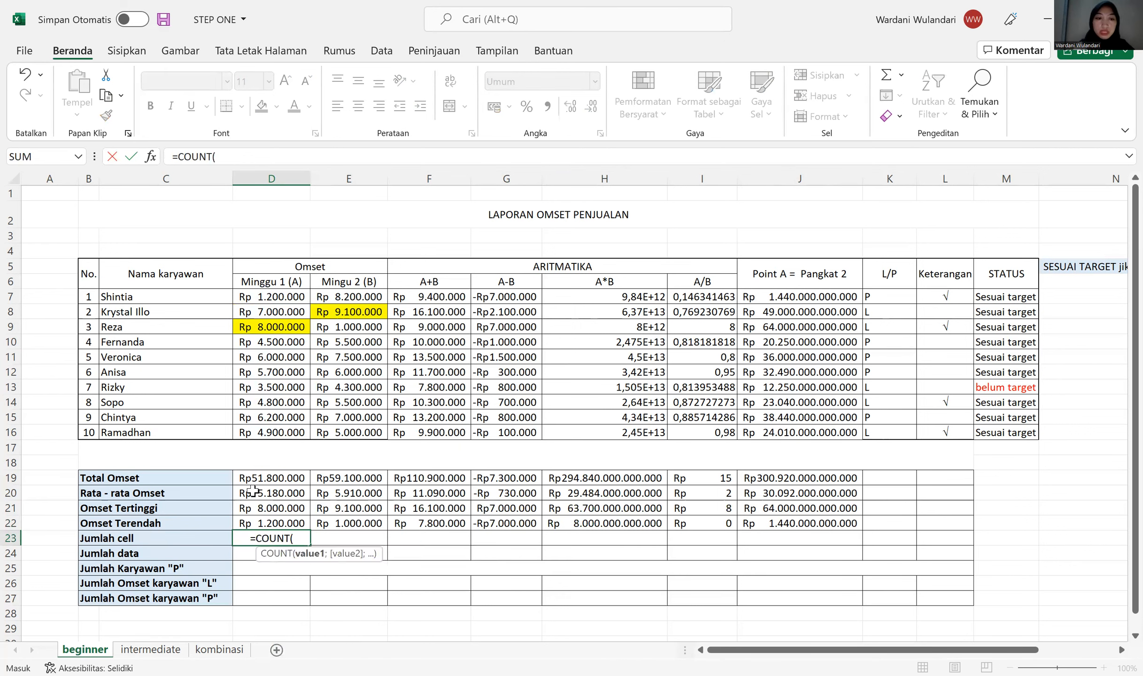
drag(271, 297, 279, 435)
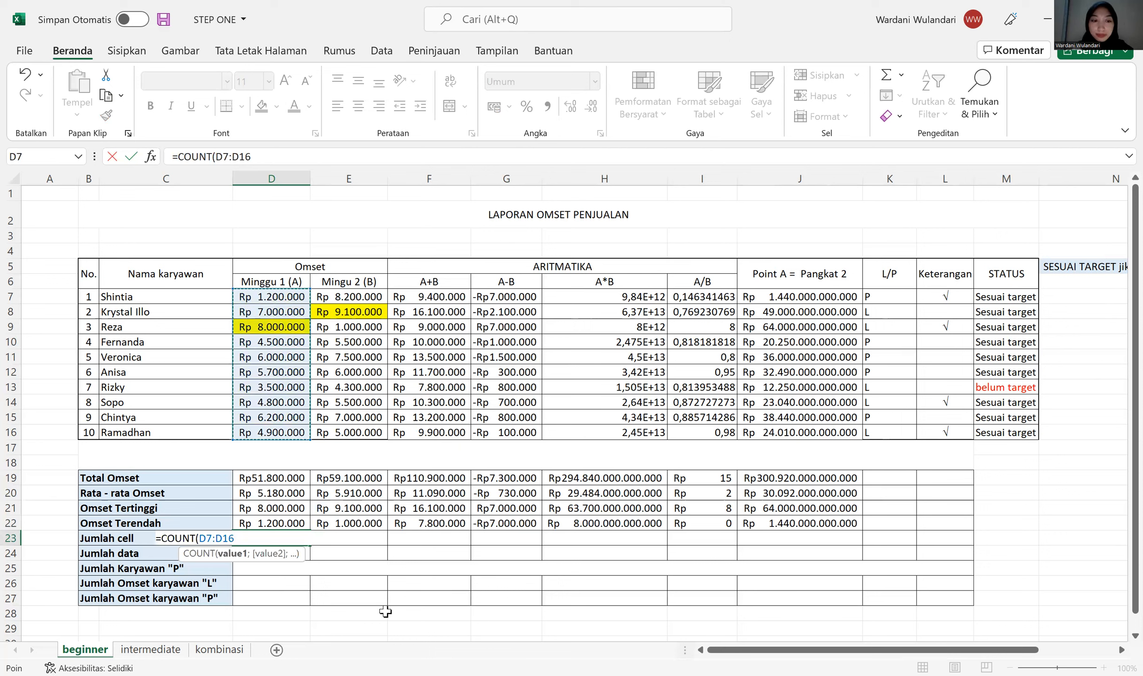
key(Return)
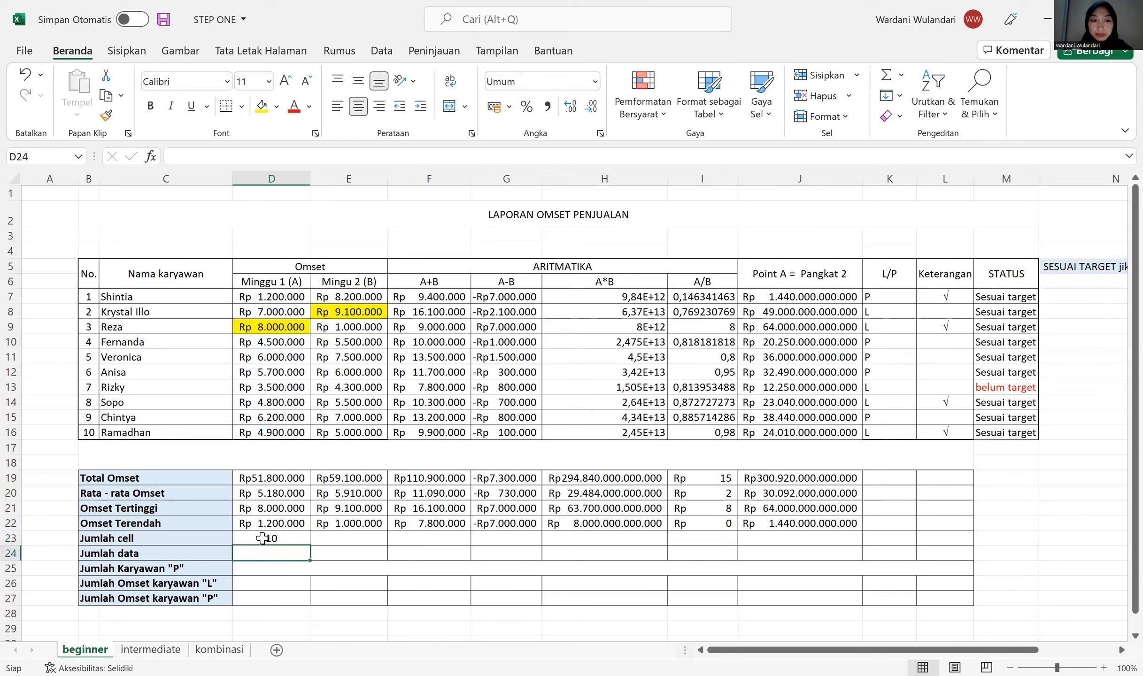
click(263, 539)
drag(308, 545, 954, 547)
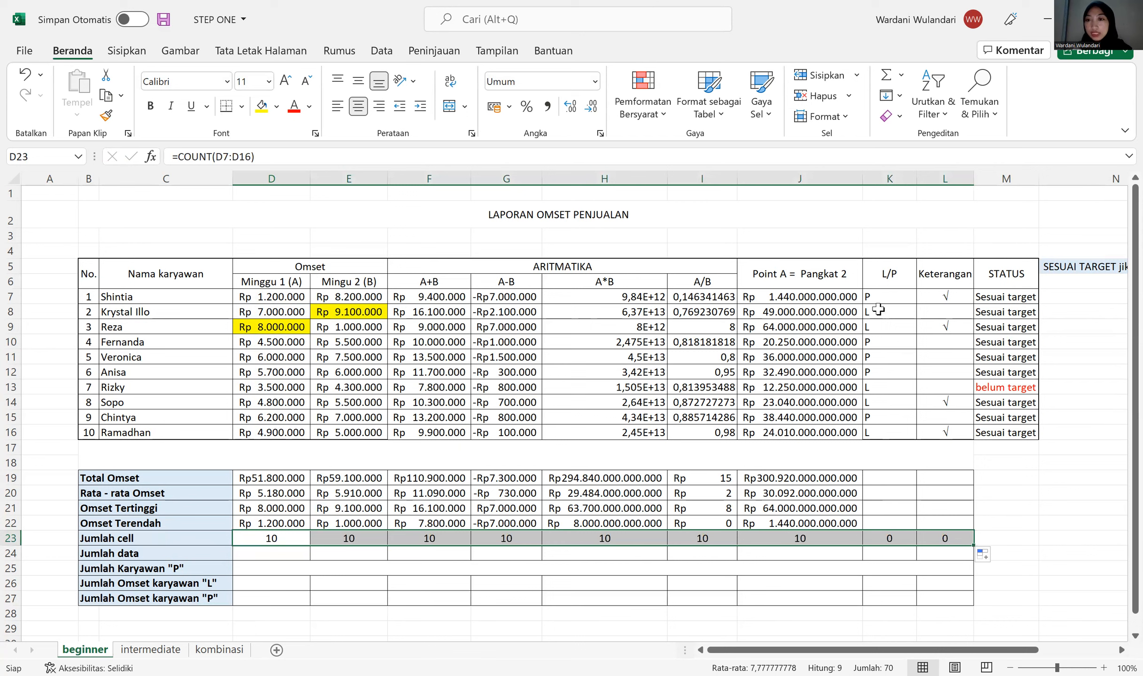
- Examine the text entries in the L/P column and the check marks in the Keterangan column
click(885, 296)
key(Down)
key(Down)
key(Down)
key(Down)
key(Down)
key(Down)
key(Down)
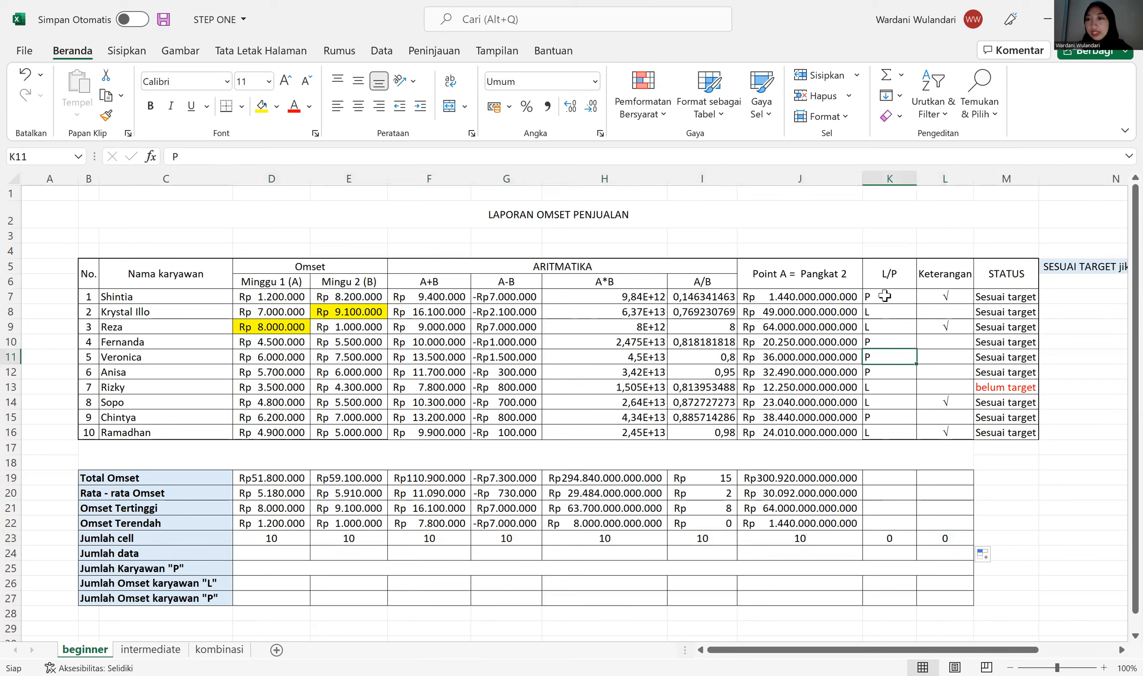
key(Right)
key(Down)
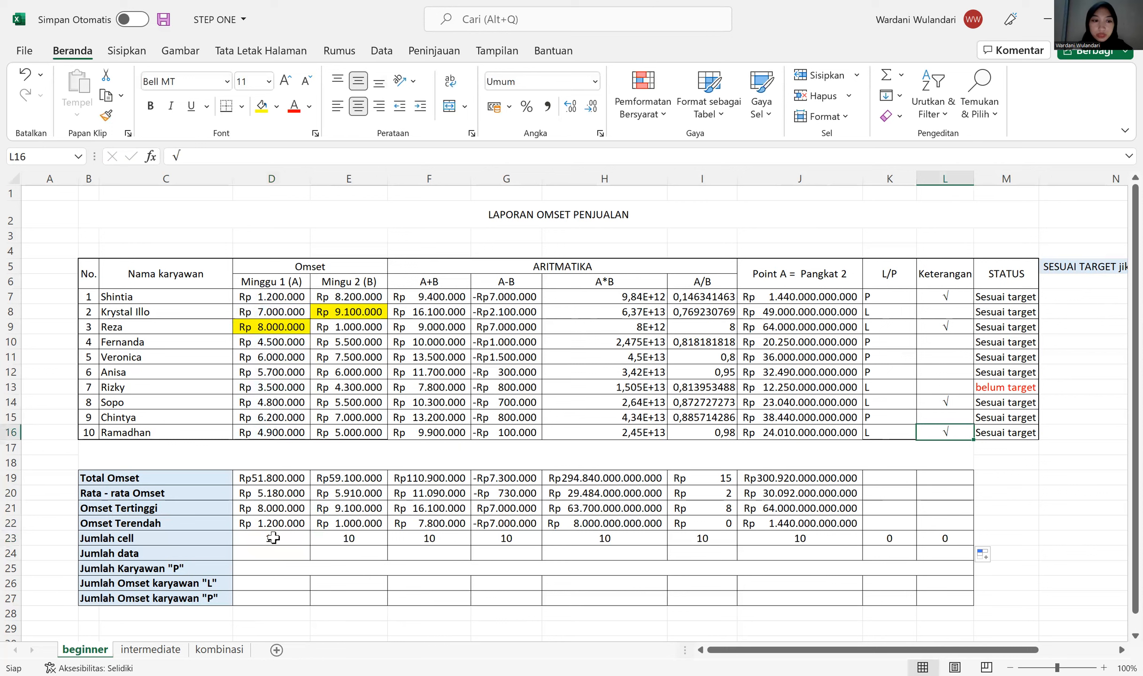
- Enter =COUNTA(D7:D16) in D24 for Jumlah data and fill it across to L24
click(264, 554)
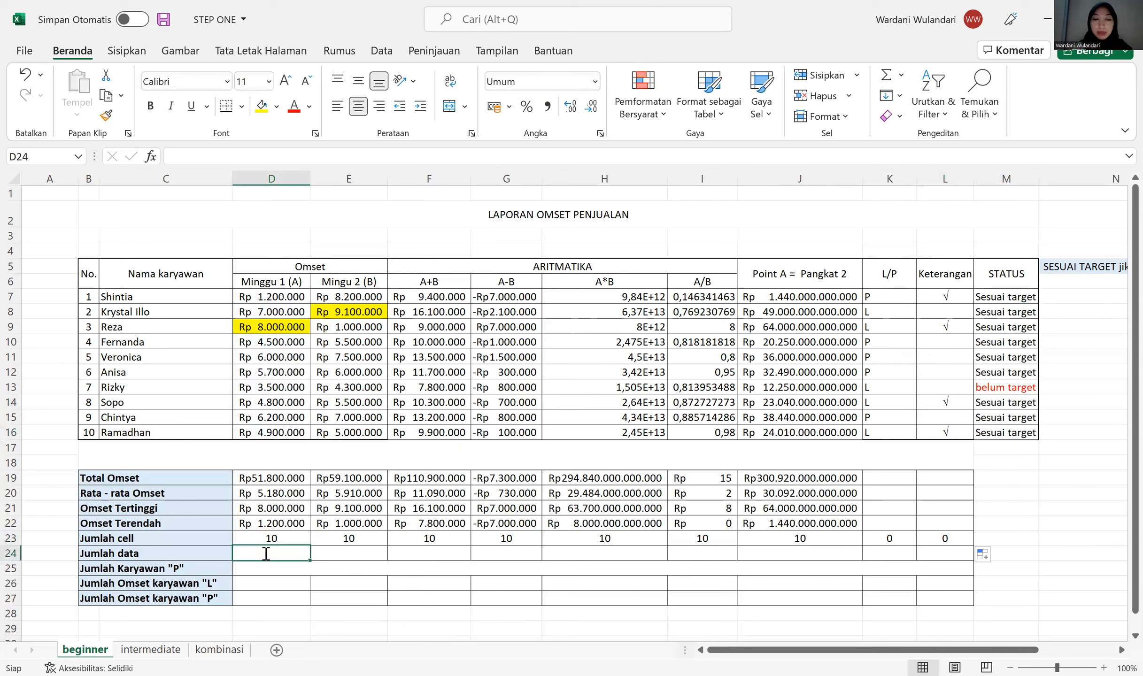
text(=)
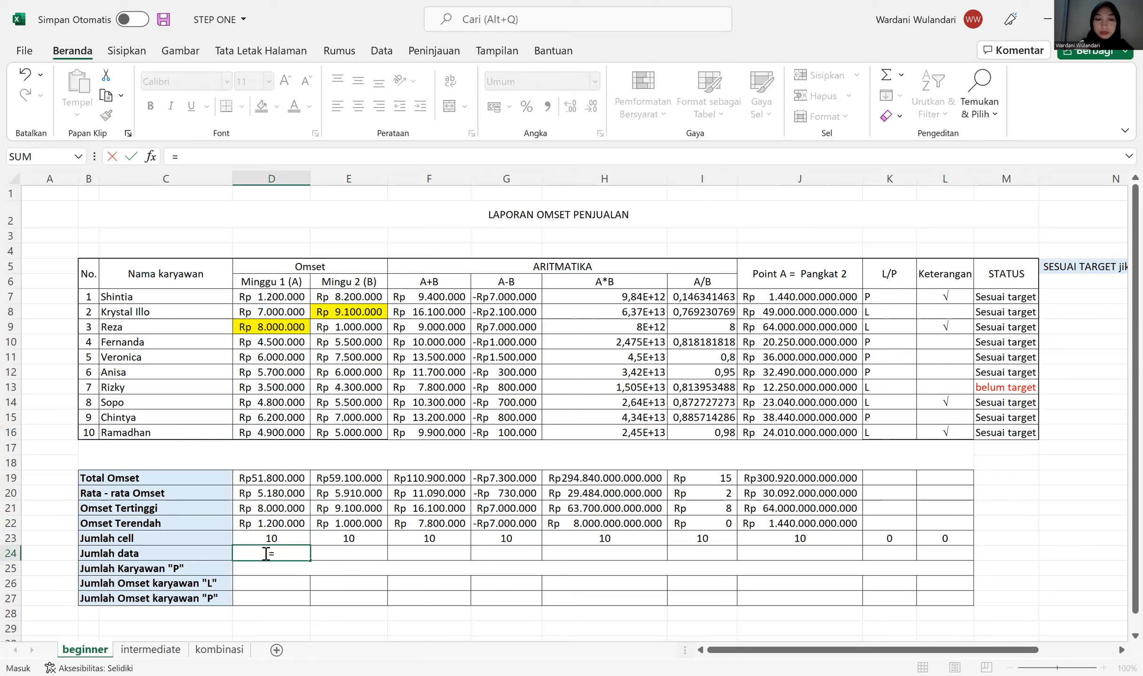
text(COUNTA()
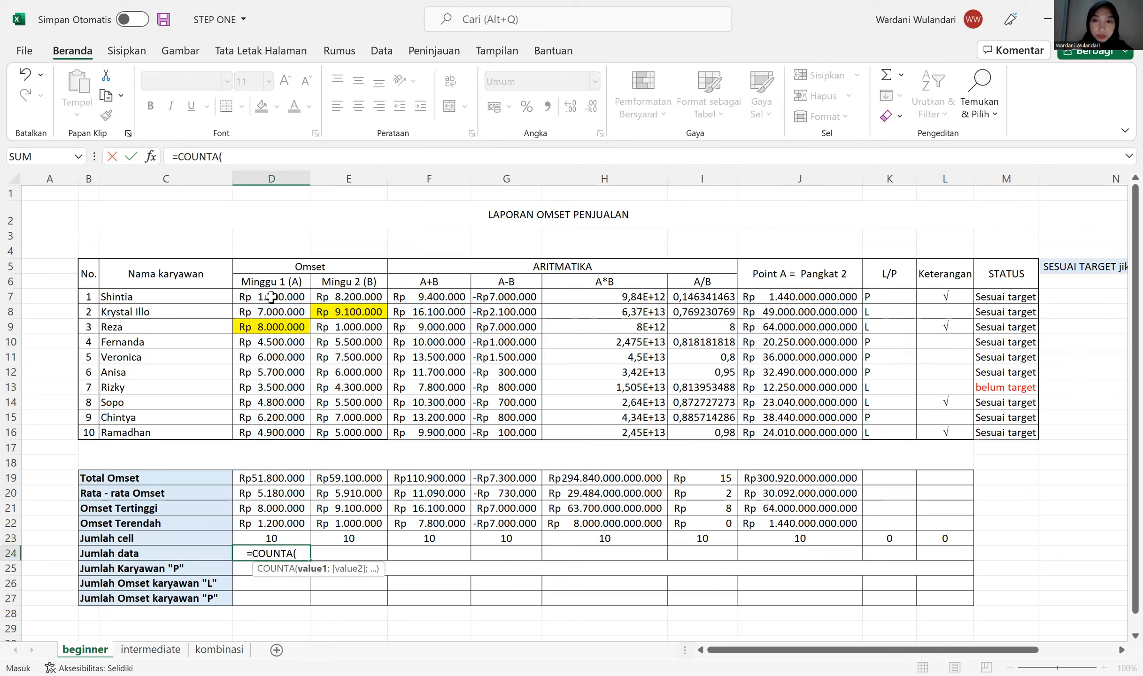
drag(271, 296, 279, 436)
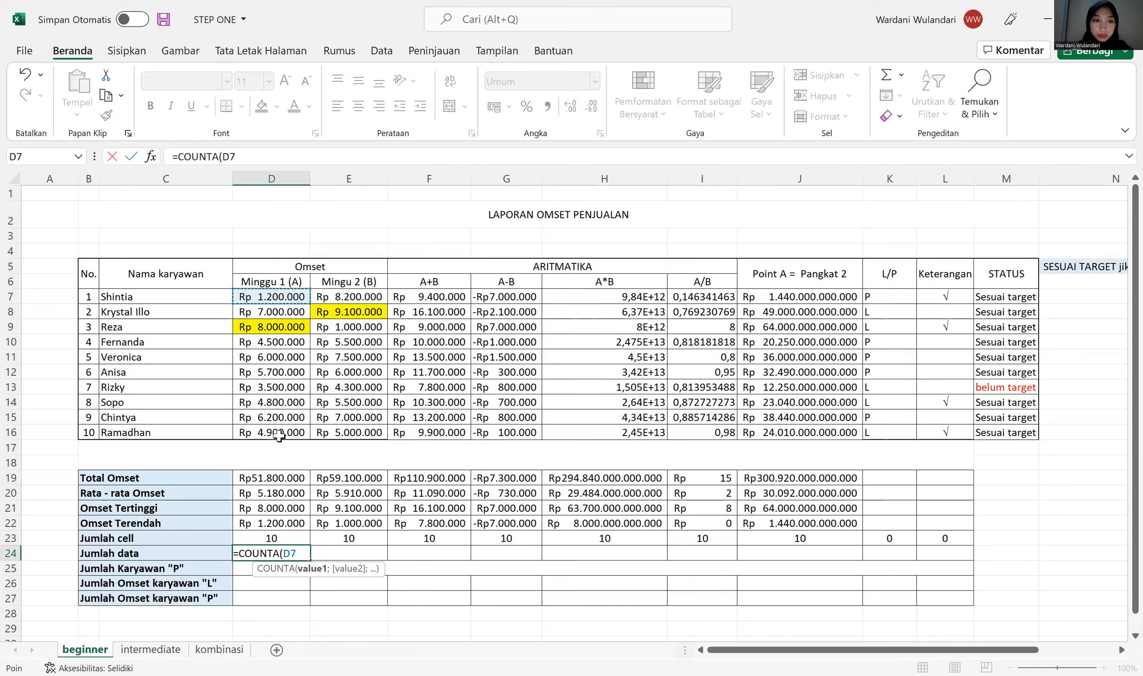
key(Return)
click(287, 556)
drag(315, 559, 956, 564)
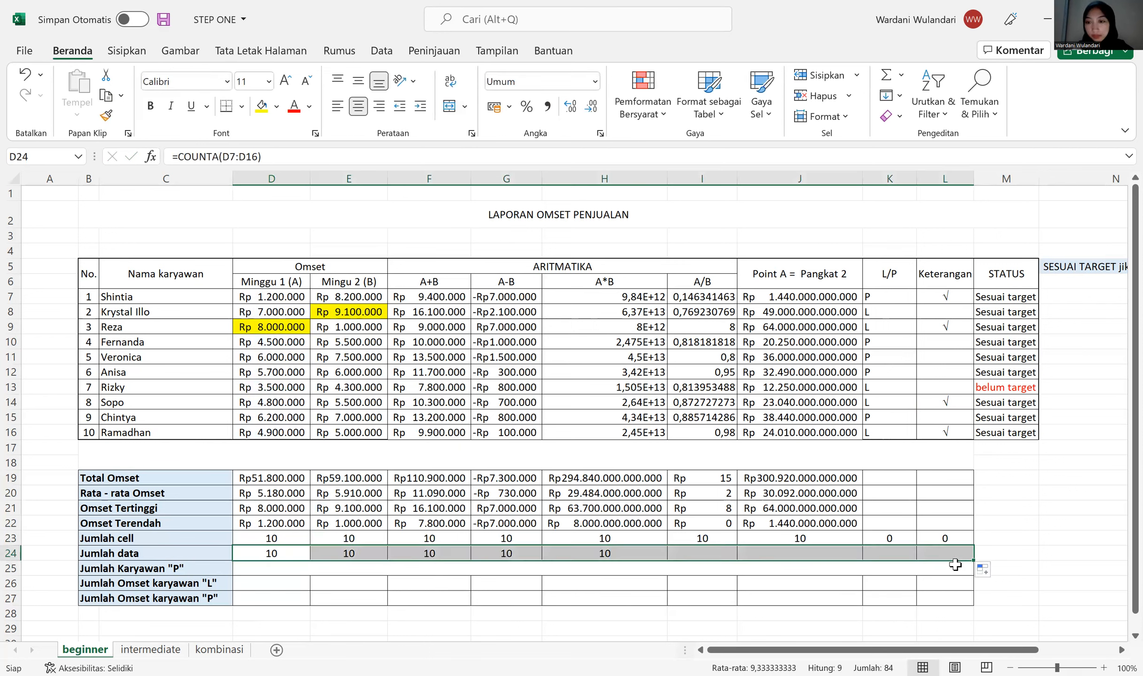
- Compare the check marks in the Keterangan column with the Jumlah data result in L24, and inspect K24
click(948, 297)
ctrl+click(952, 324)
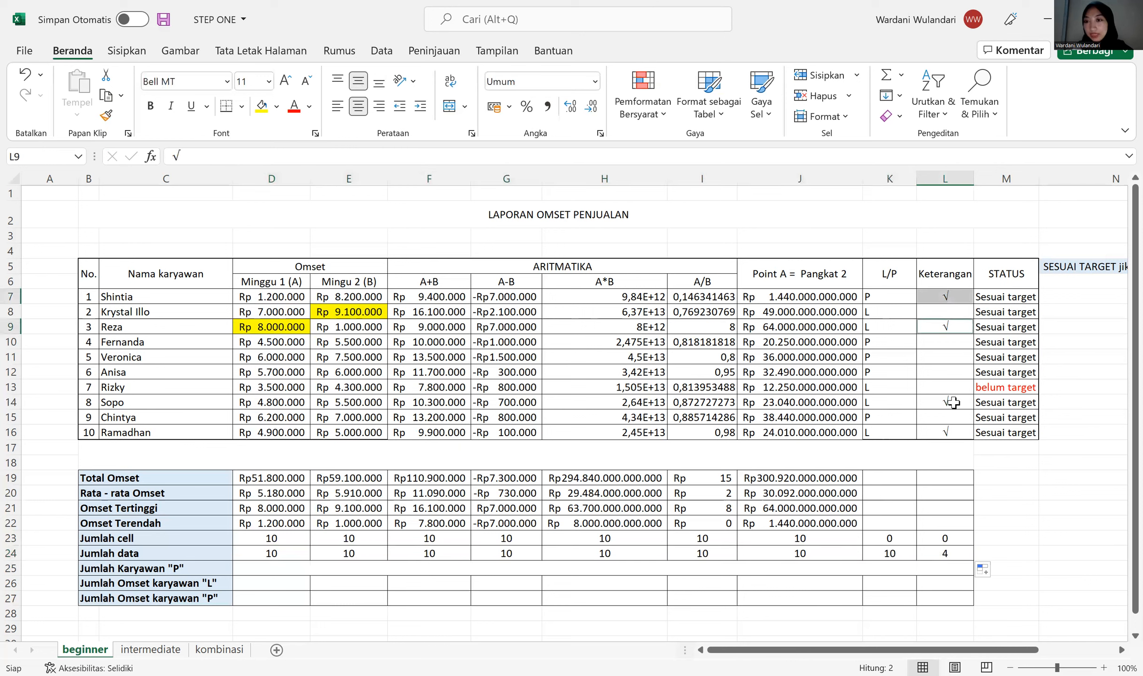
drag(954, 403, 953, 432)
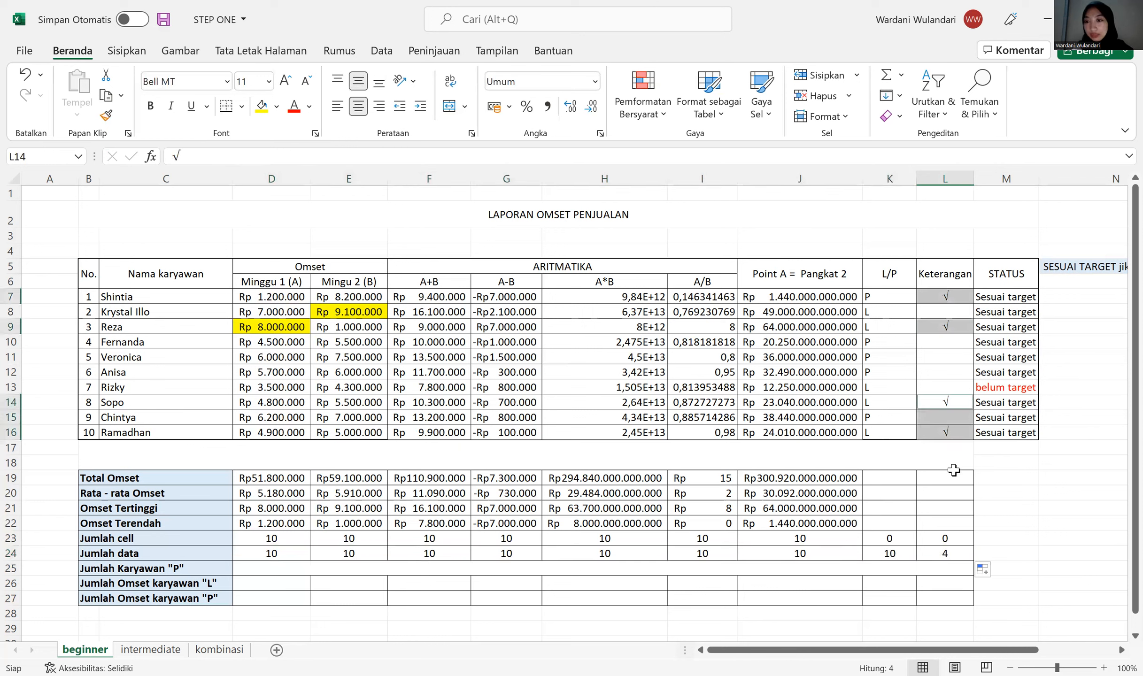
click(949, 554)
key(Left)
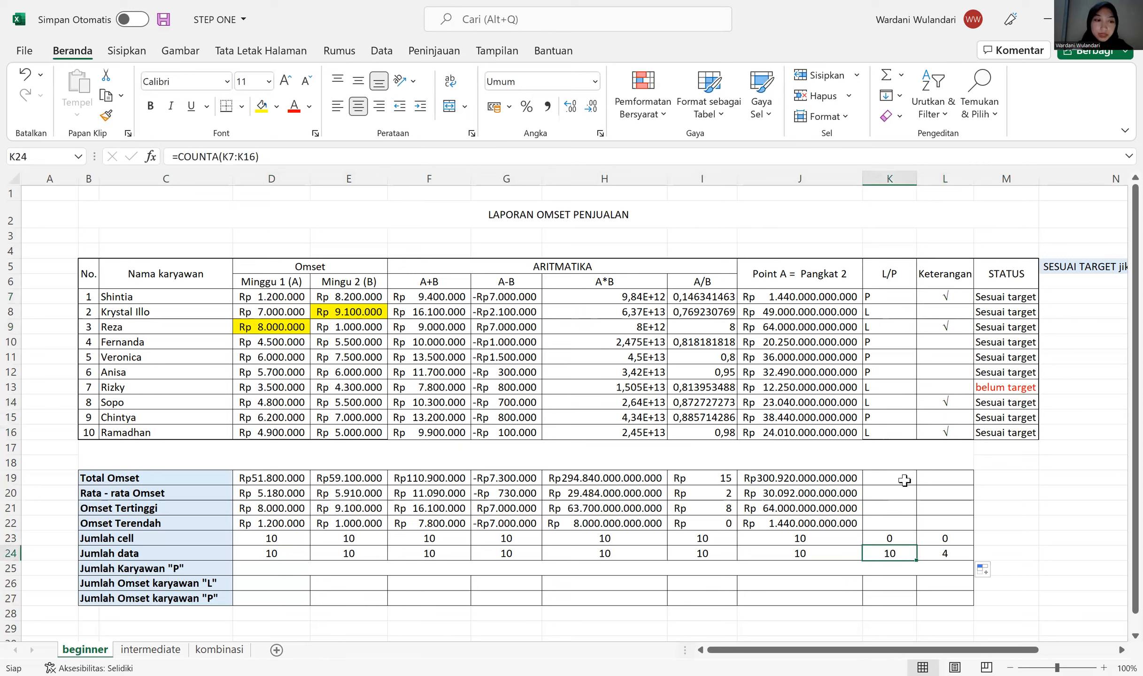
- Enter =COUNTIF(K7:K16;"P") in the merged cell D25 for Jumlah Karyawan "P"
click(264, 566)
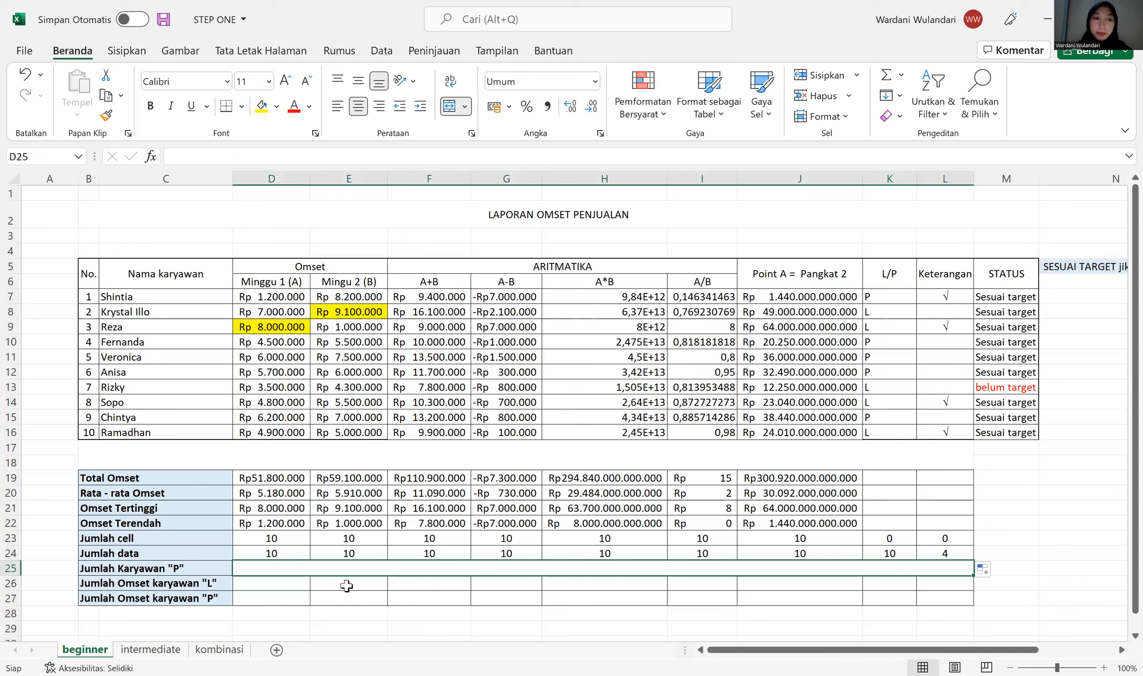
text(=)
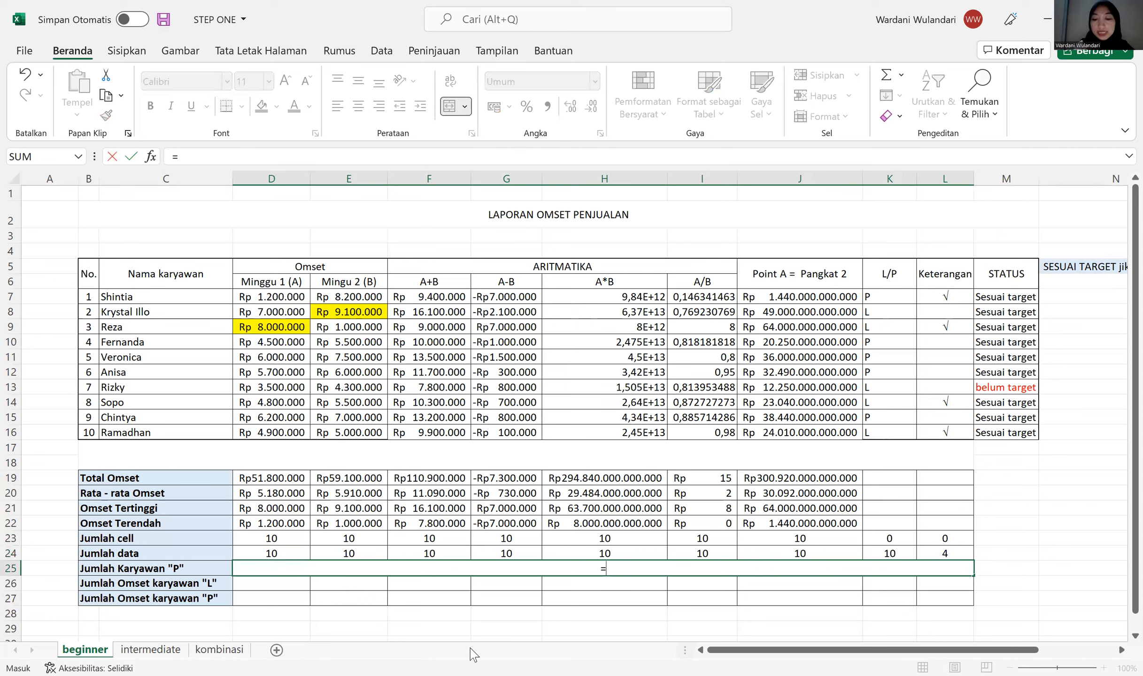
text(COU)
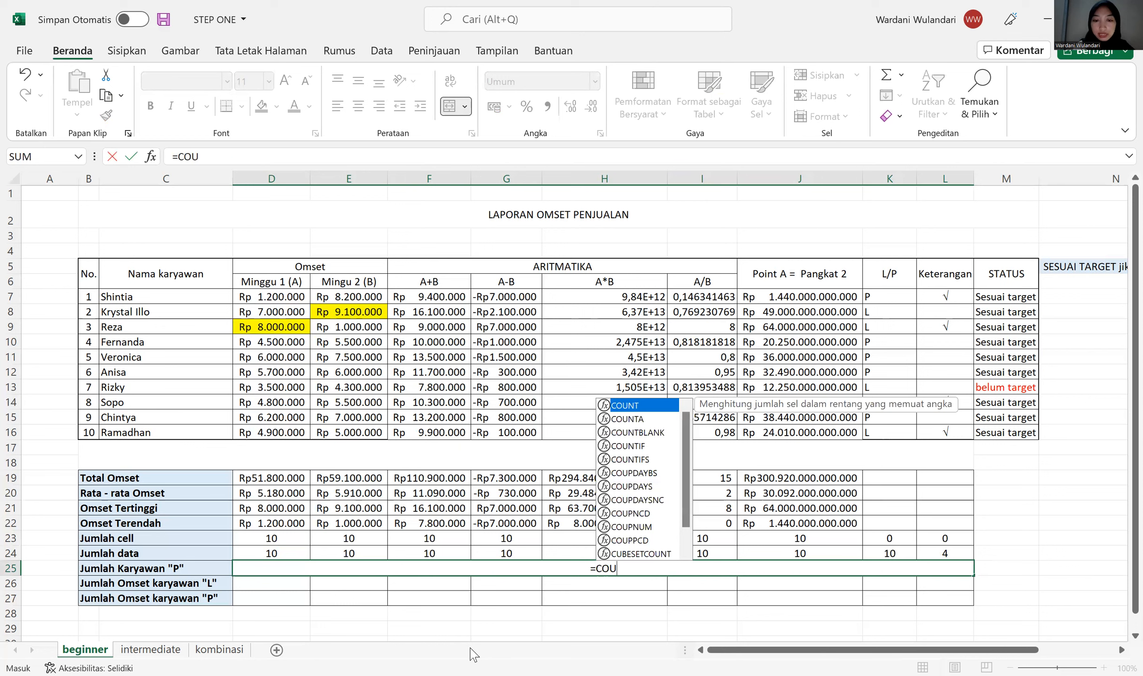
text(NT)
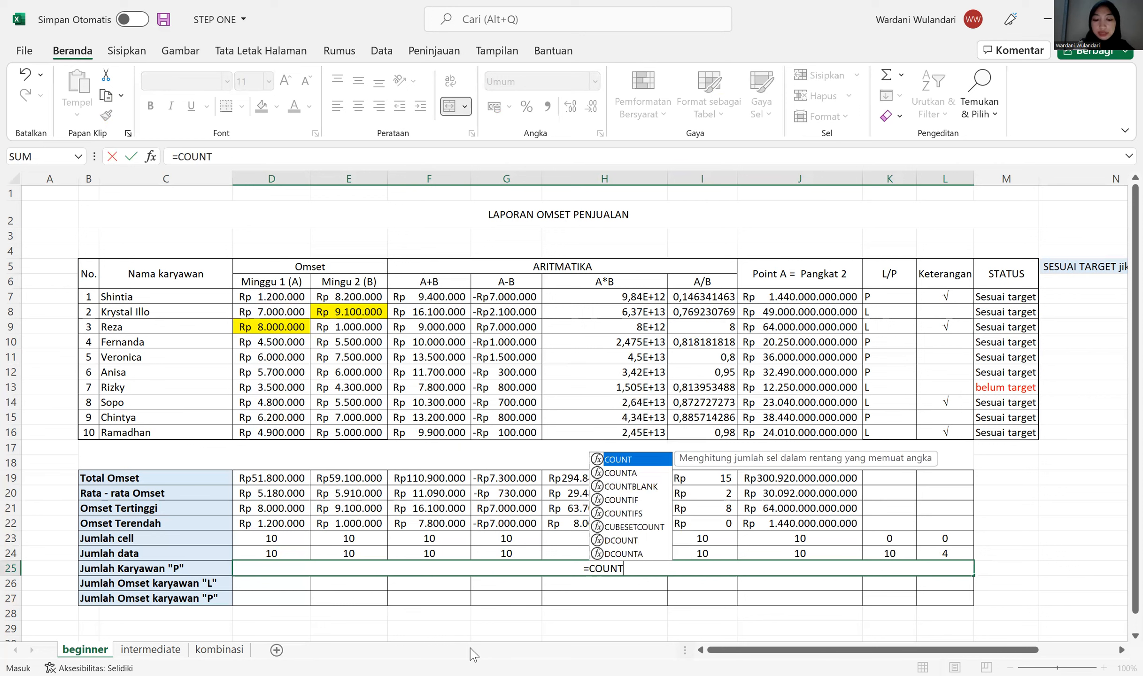
text(IF)
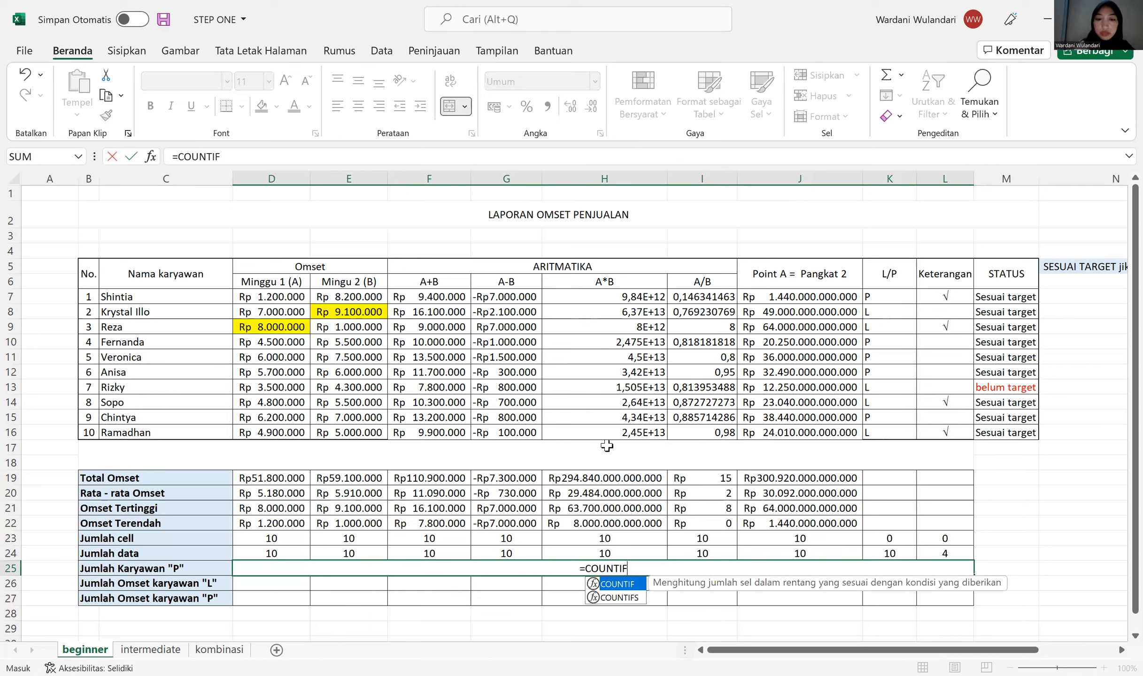
text(()
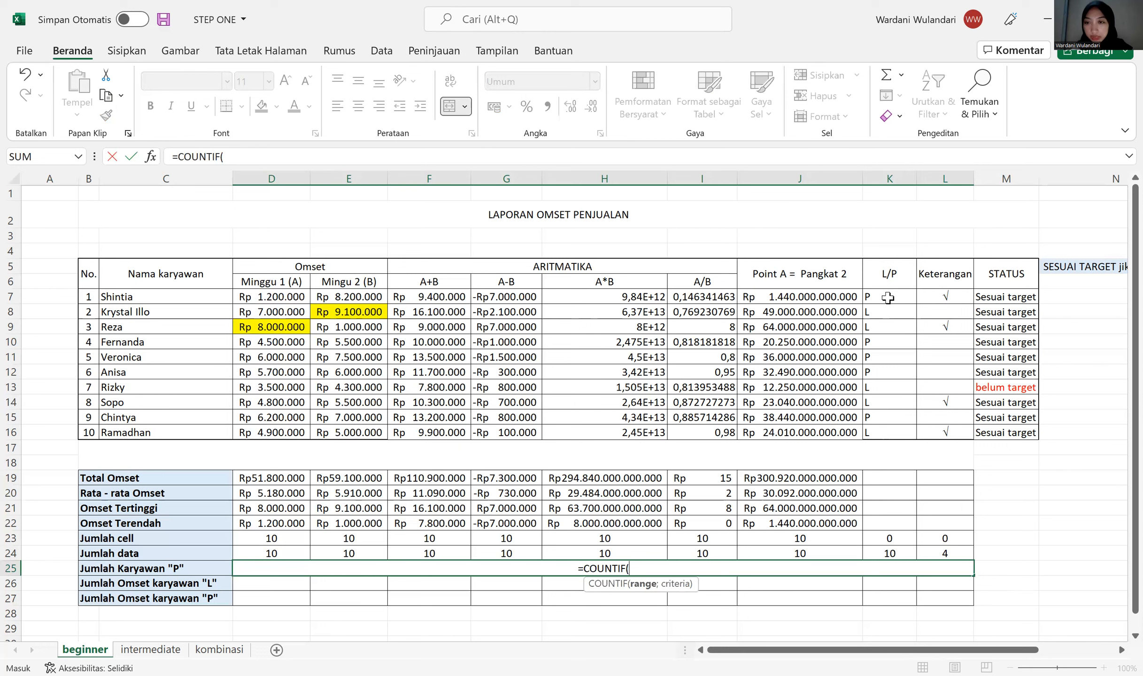
click(889, 297)
key(ctrl+shift+Down)
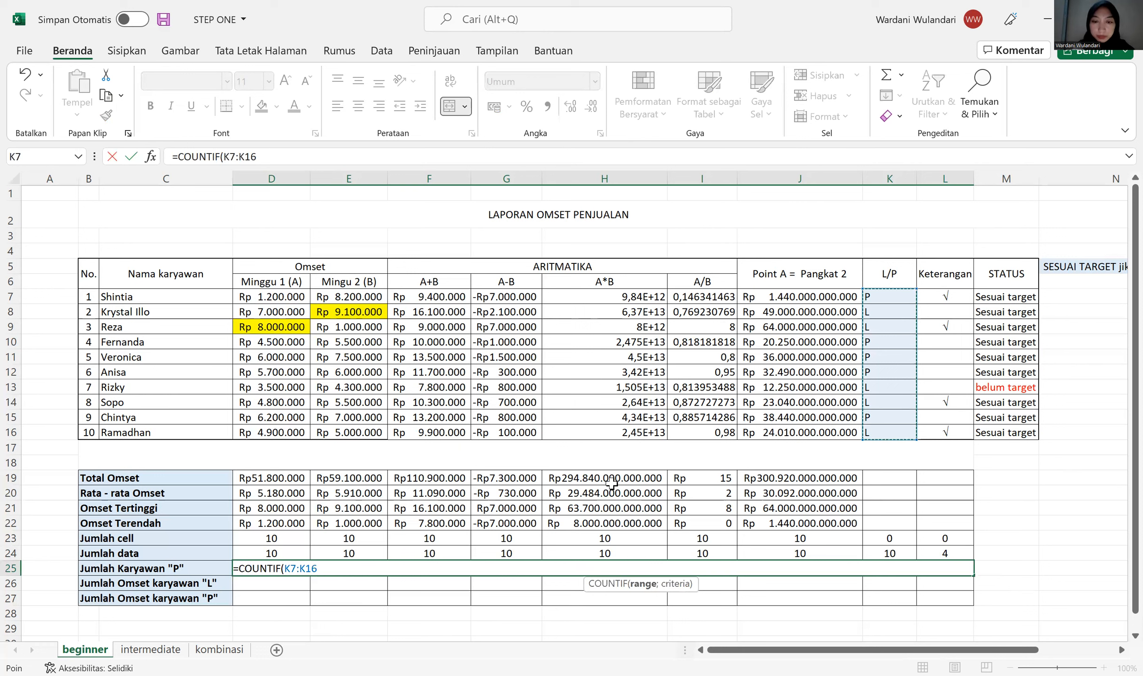
text(;)
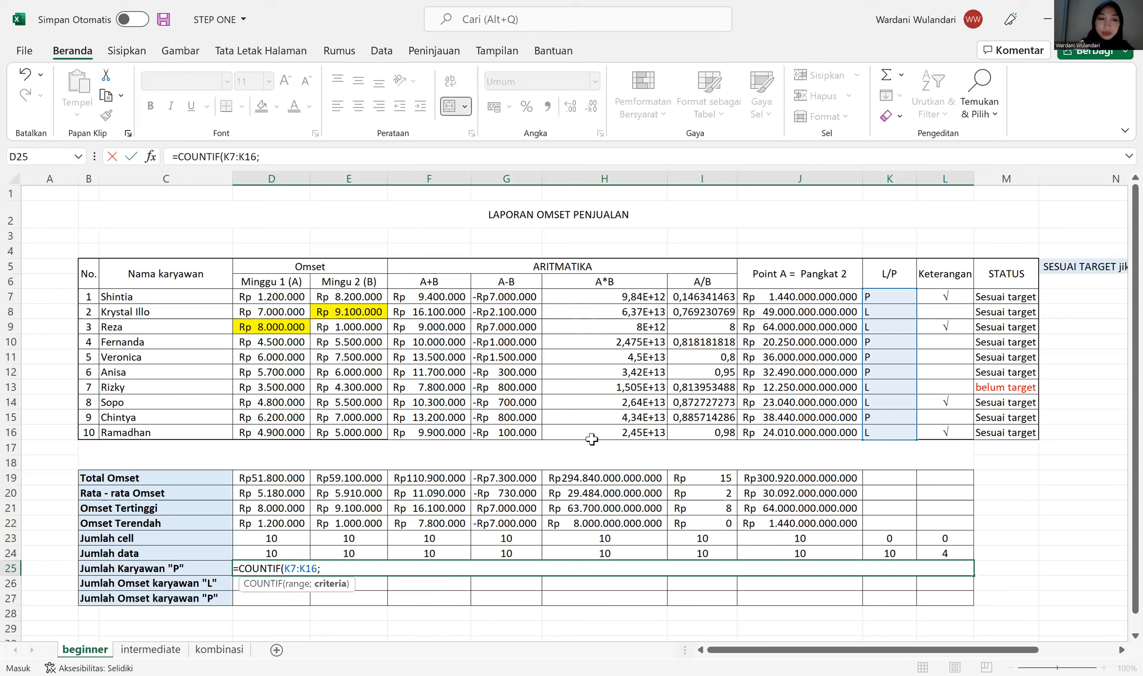
text(P)
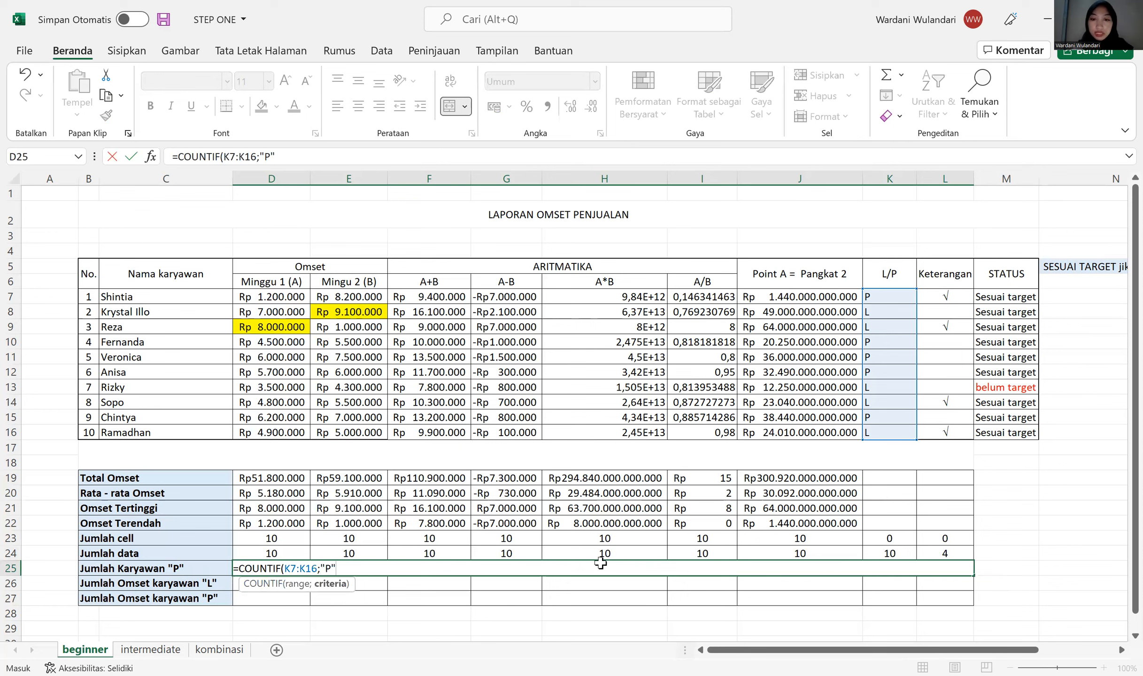
key(Return)
key(Up)
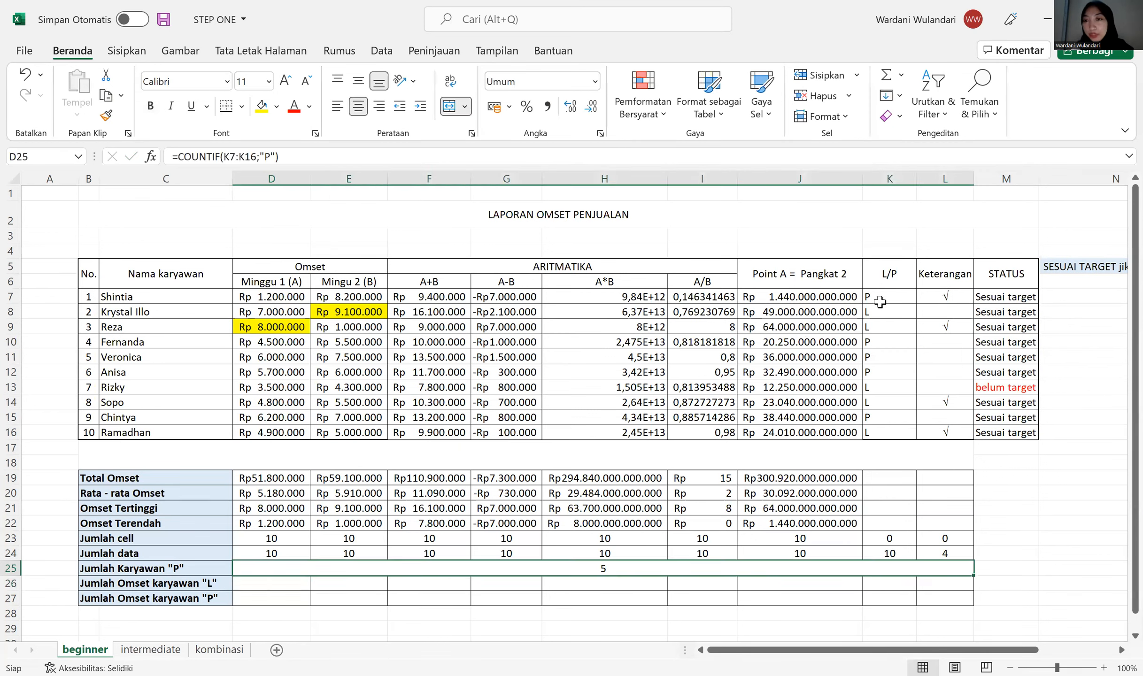
- Highlight the "P" cells K7, K10, K11, K12 and K15 in the L/P column with yellow fill
click(880, 303)
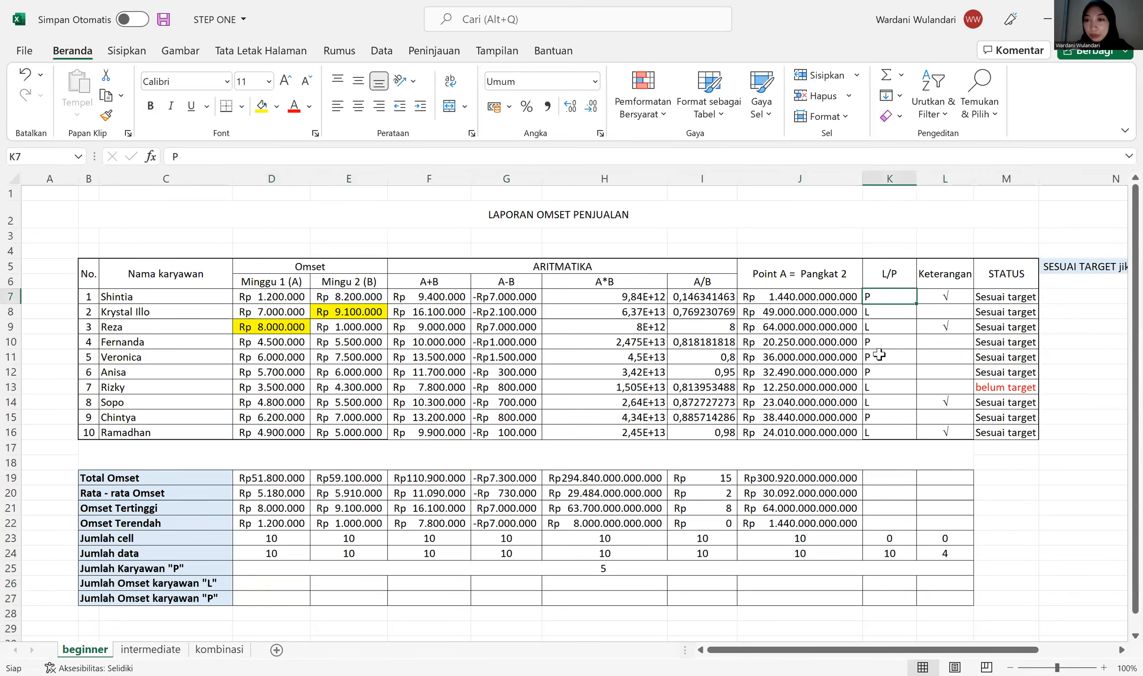
ctrl+click(880, 346)
ctrl+click(879, 359)
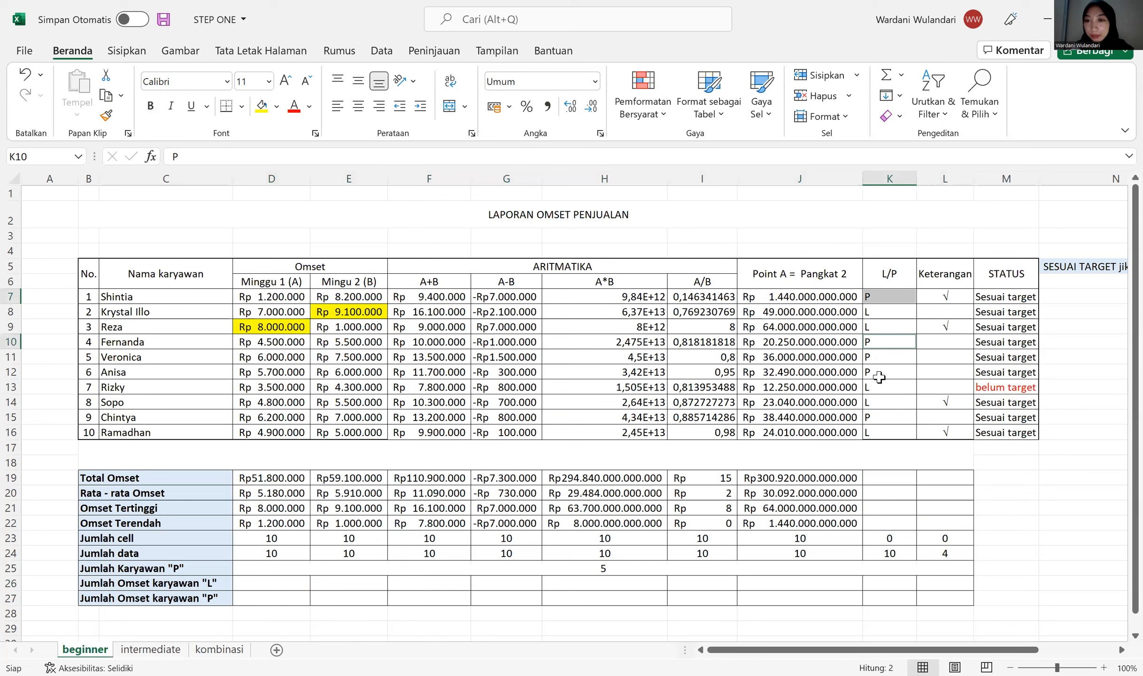
ctrl+click(880, 374)
ctrl+click(878, 417)
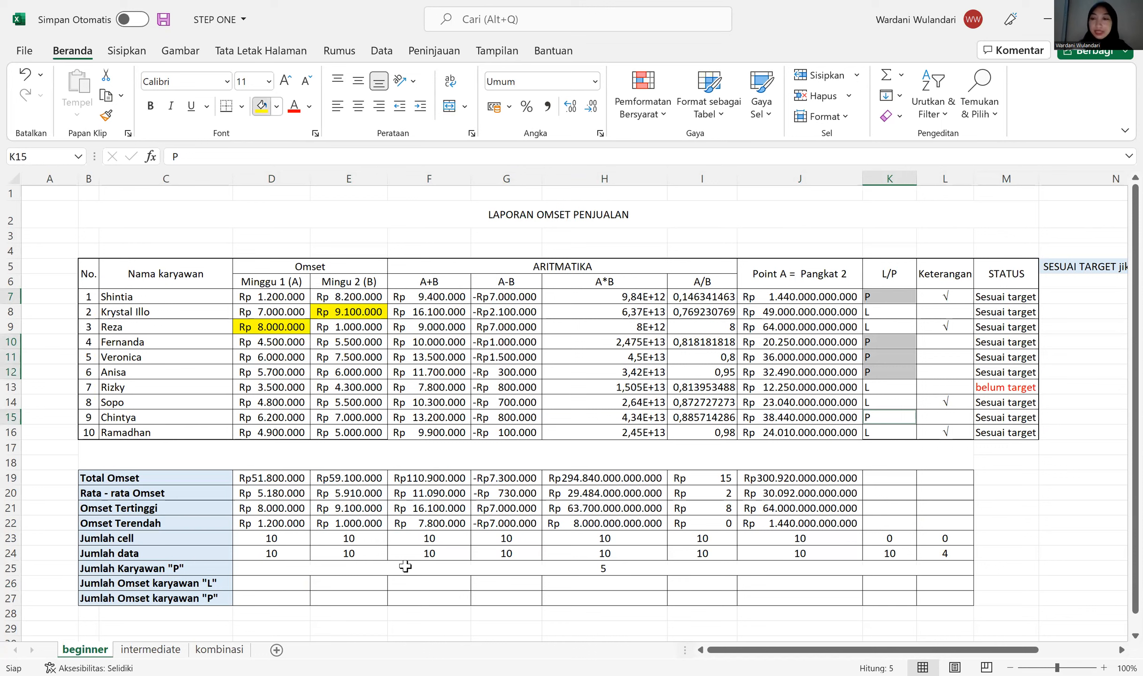
click(404, 567)
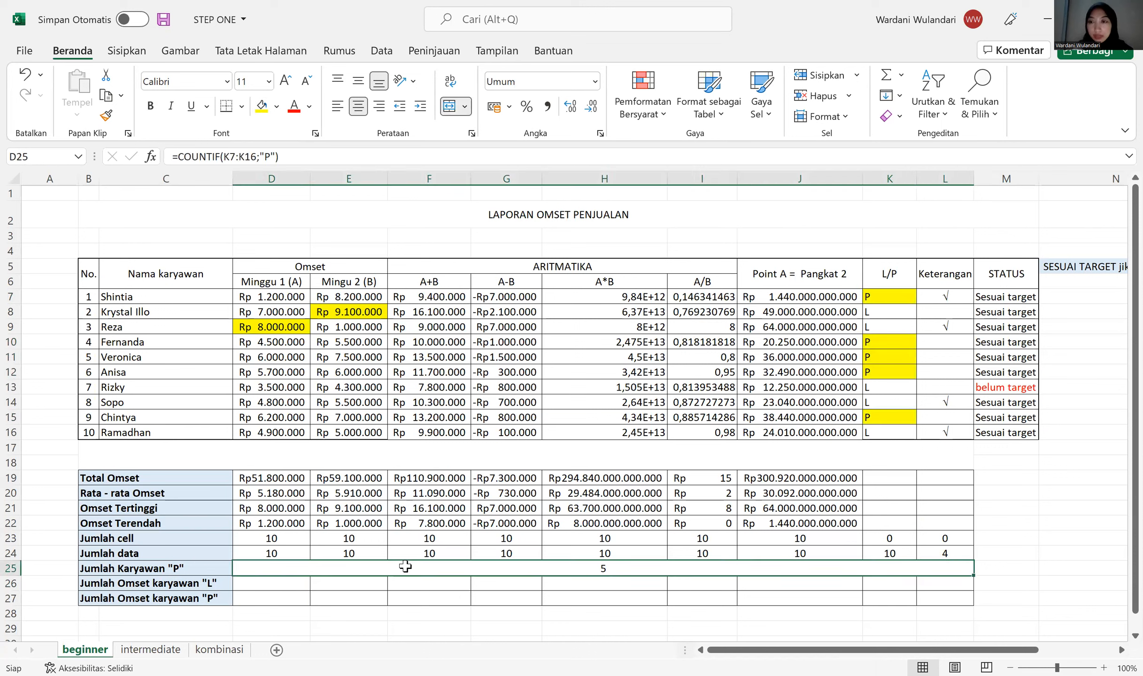
- Highlight the A+B Total Omset in F19 and its source values F7:F16 with yellow fill
click(274, 581)
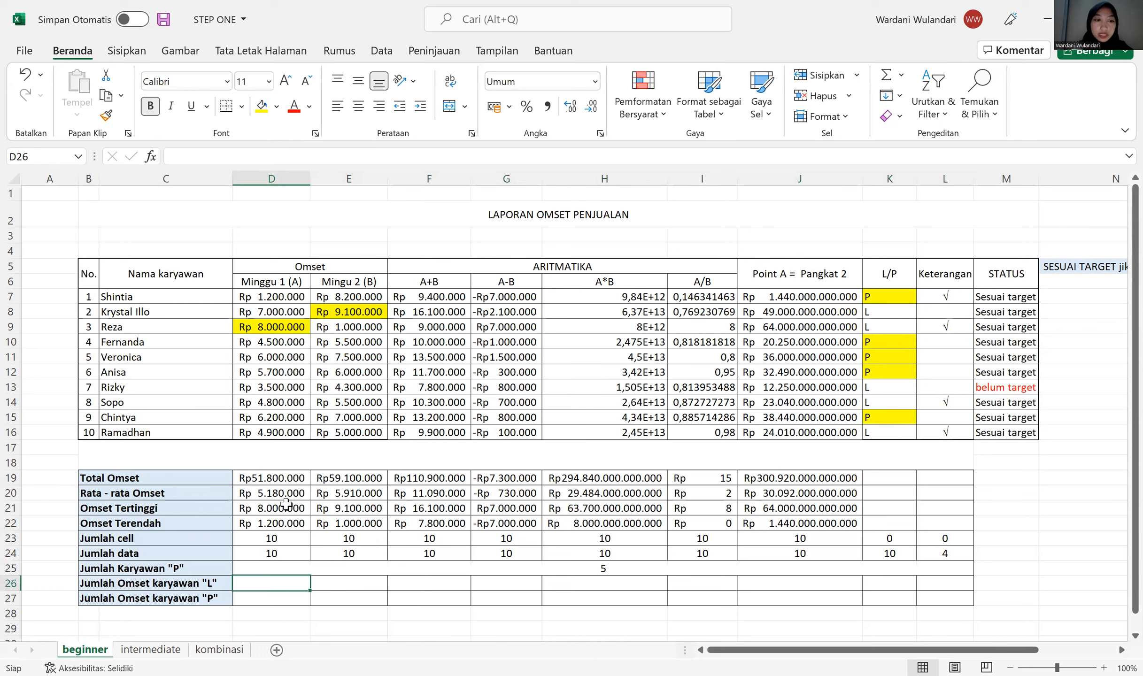
click(432, 478)
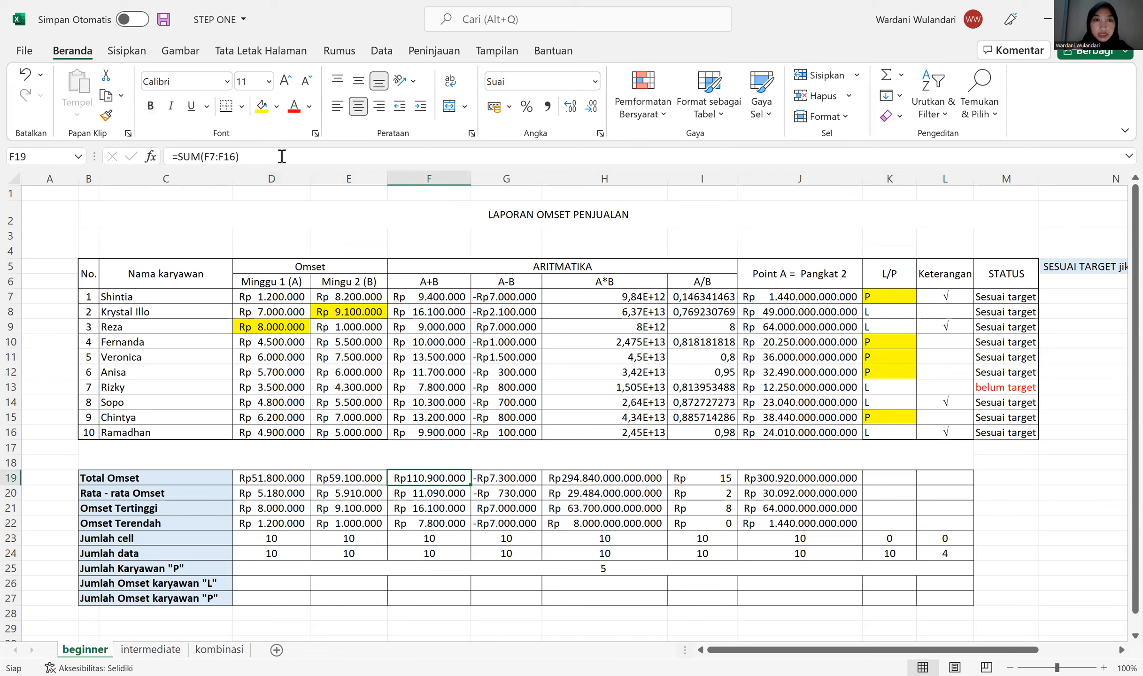
click(262, 107)
drag(430, 296, 439, 434)
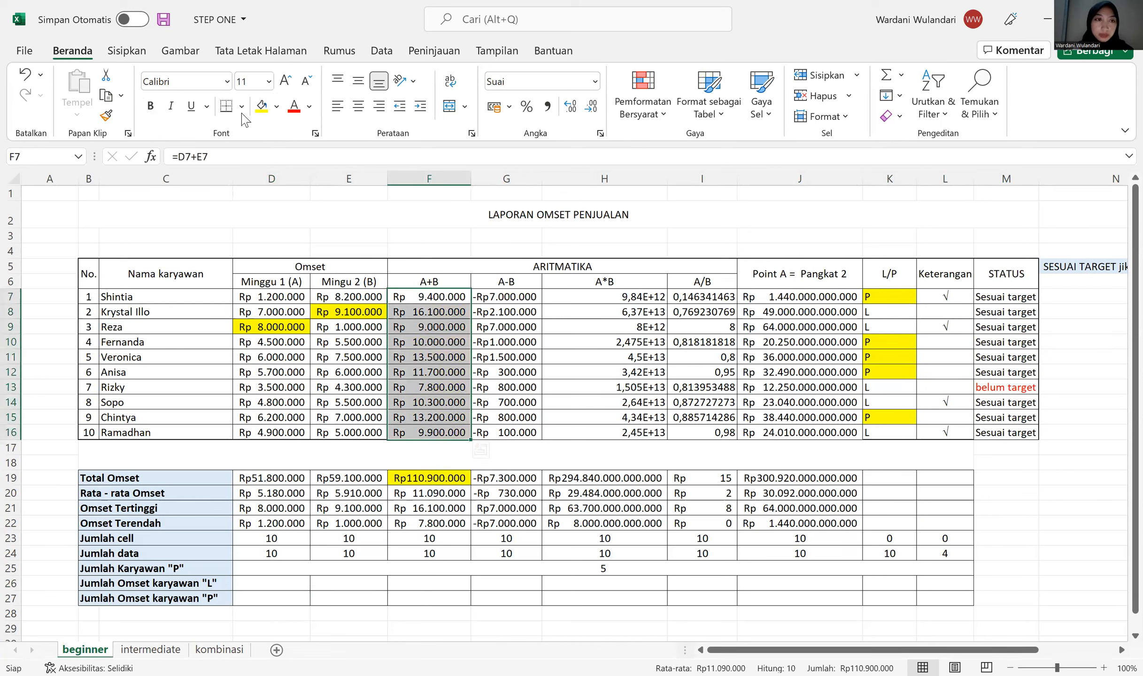
key(F4)
- Enter =SUMIF($K$7:$K$16;"L";F7:F16) in D26 for Jumlah Omset karyawan "L"
click(279, 581)
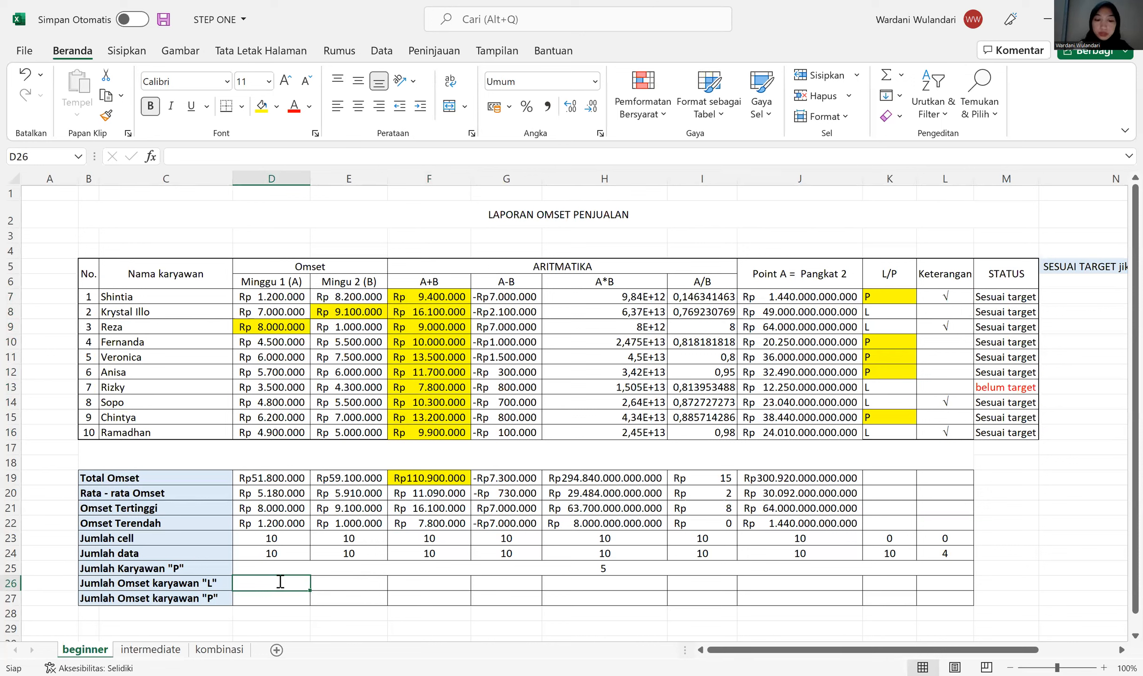
text(=)
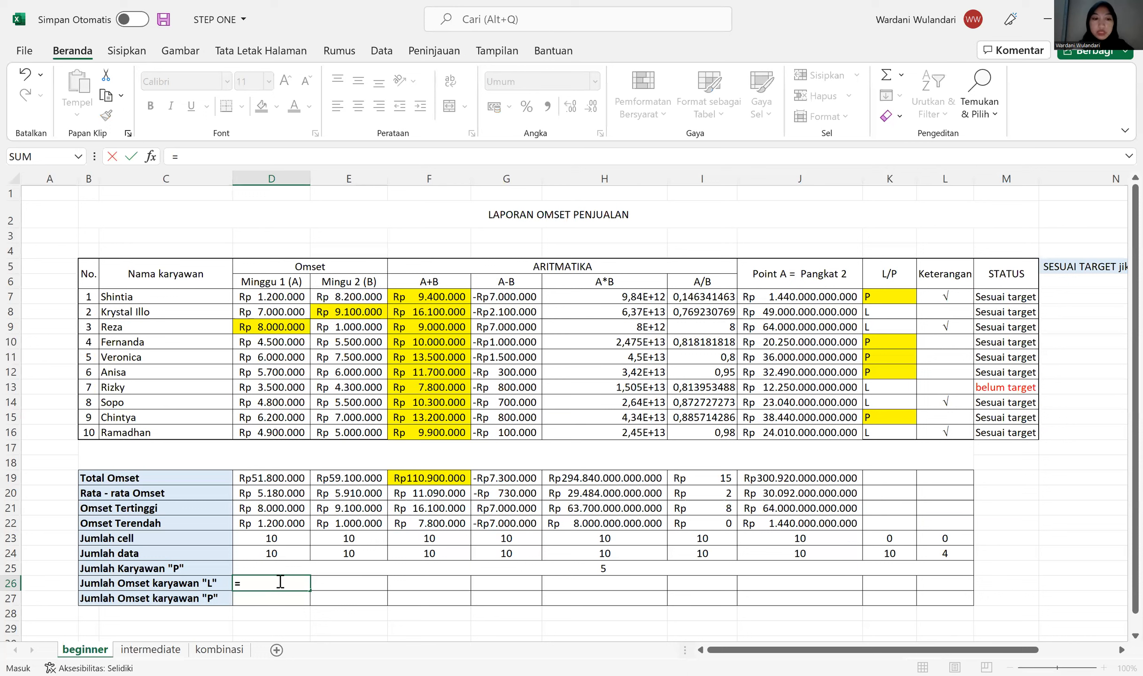
text(SUMIF)
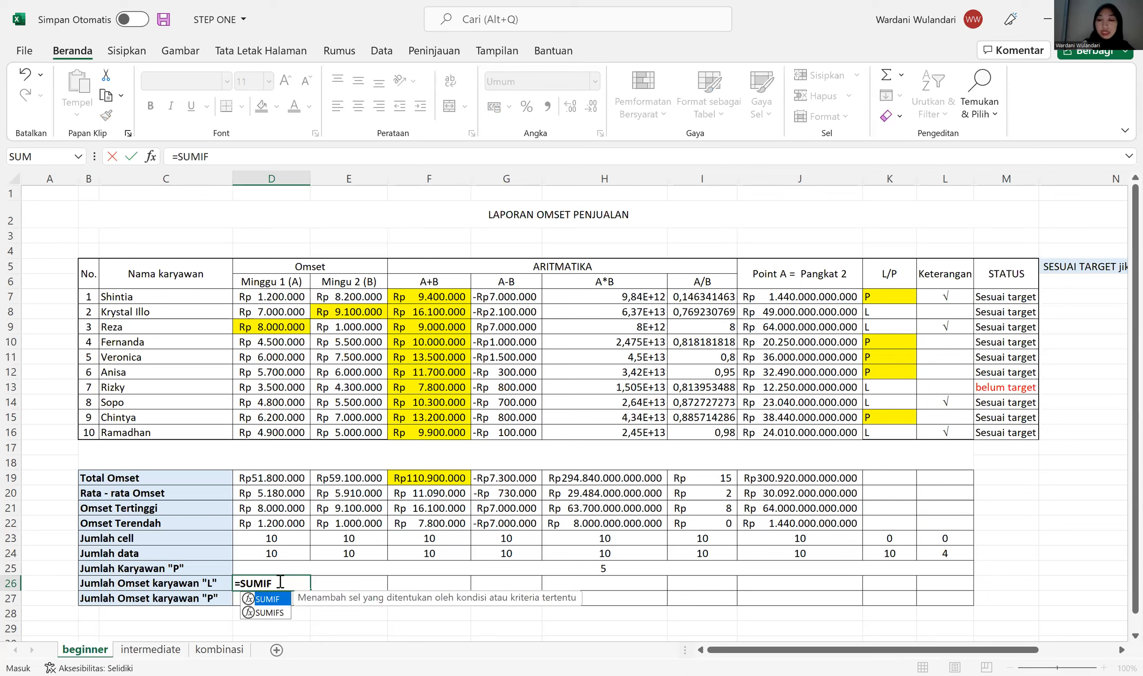
text(()
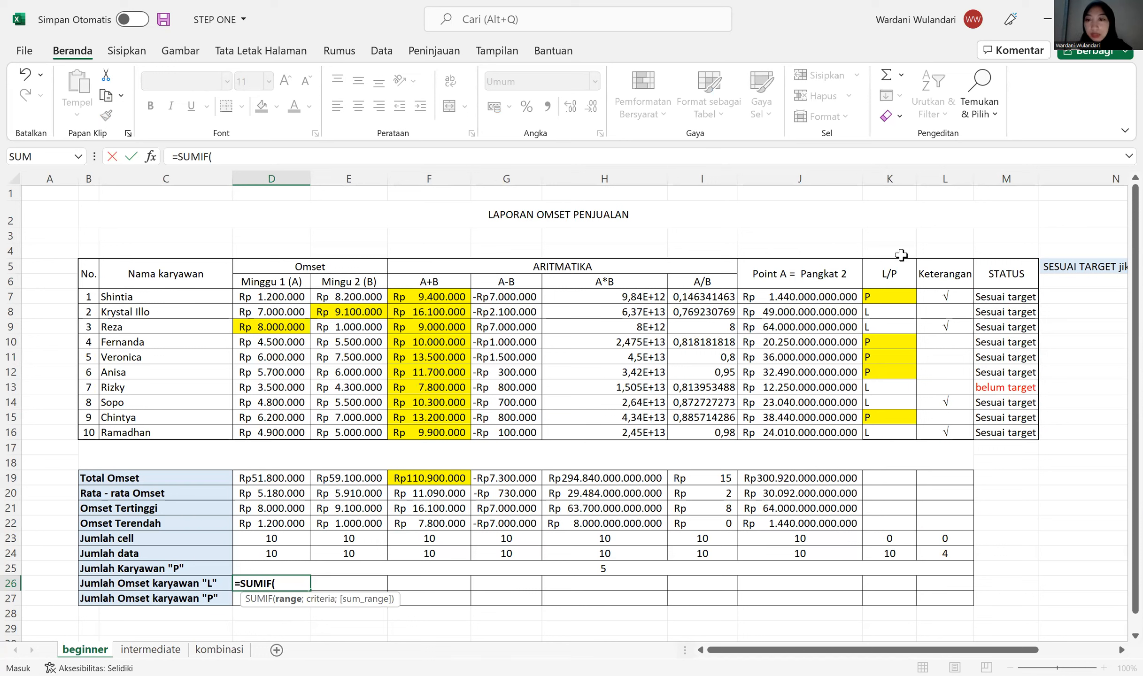
click(417, 293)
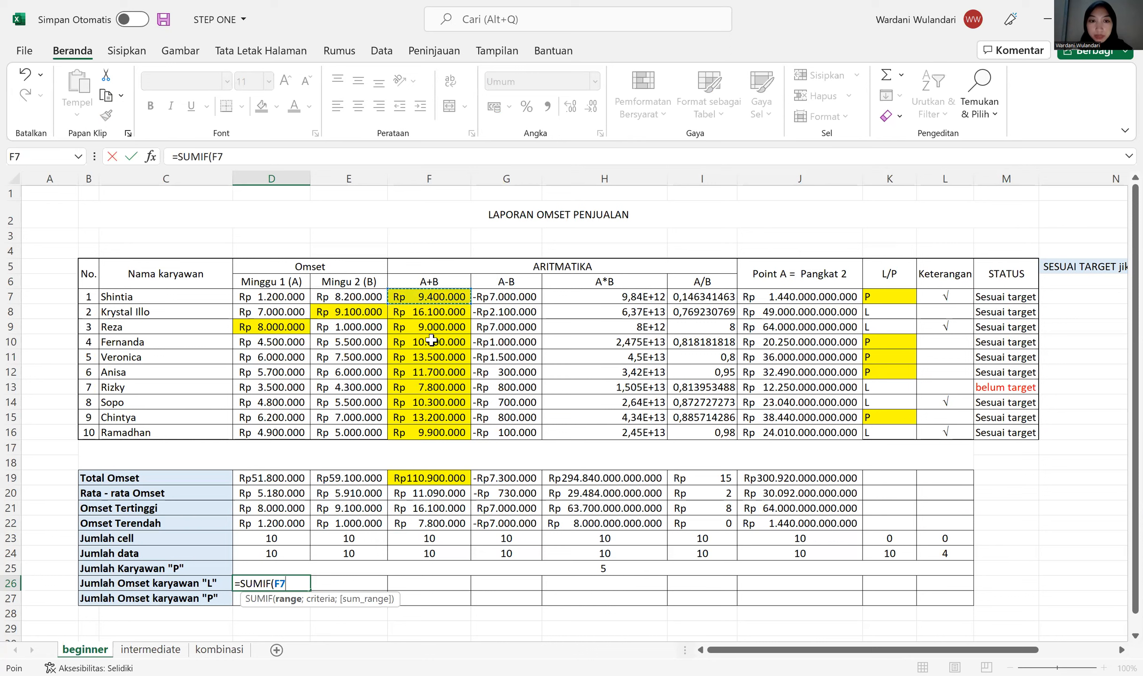
shift+click(432, 426)
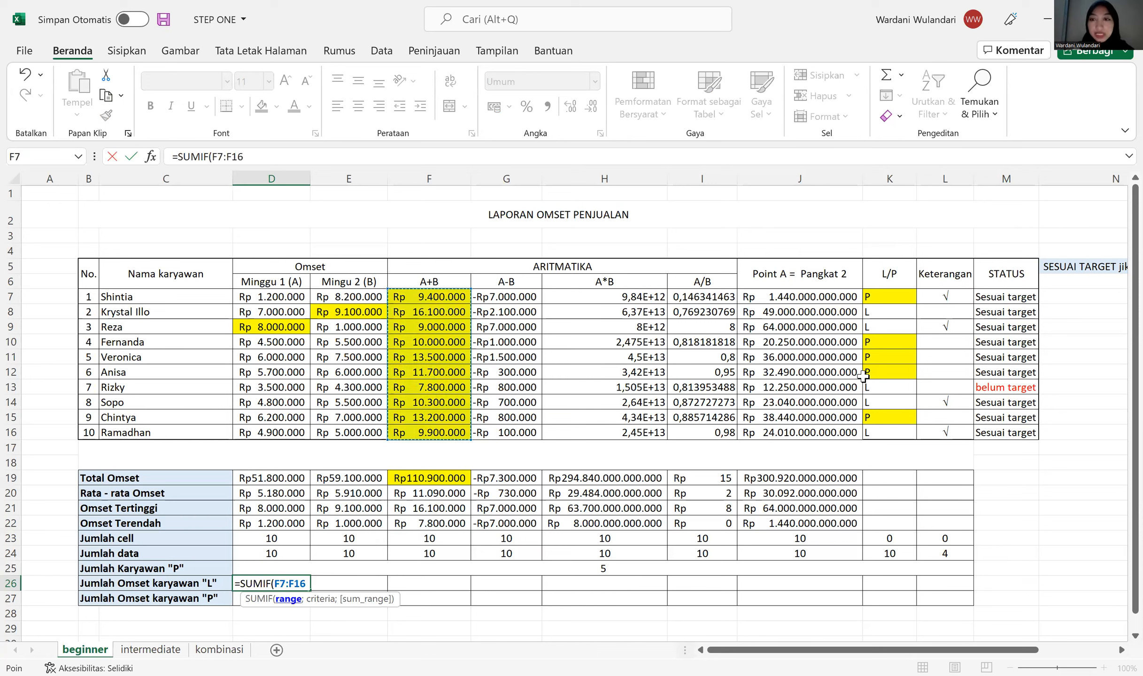
drag(881, 297, 888, 433)
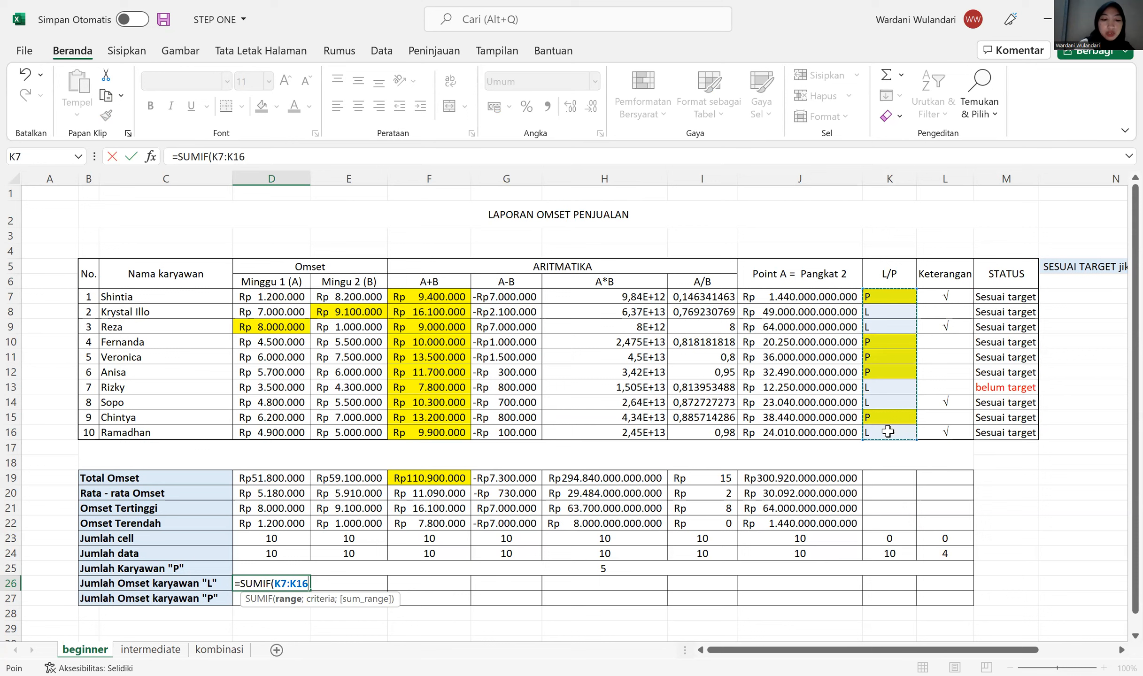
key(F4)
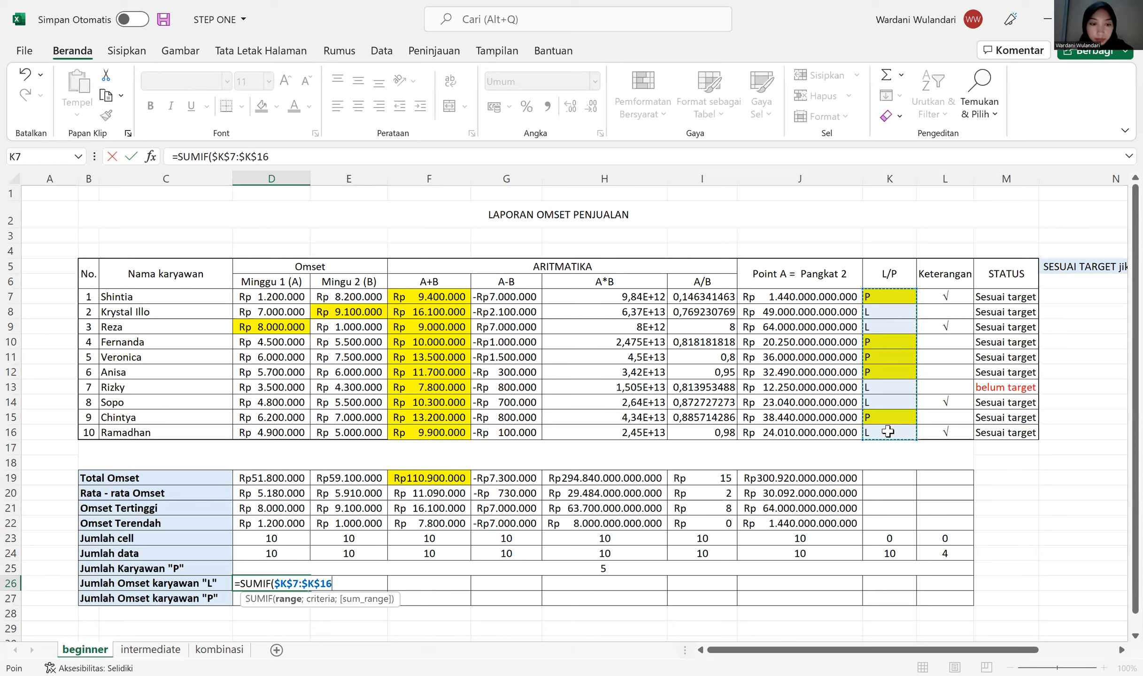
text(;"L)
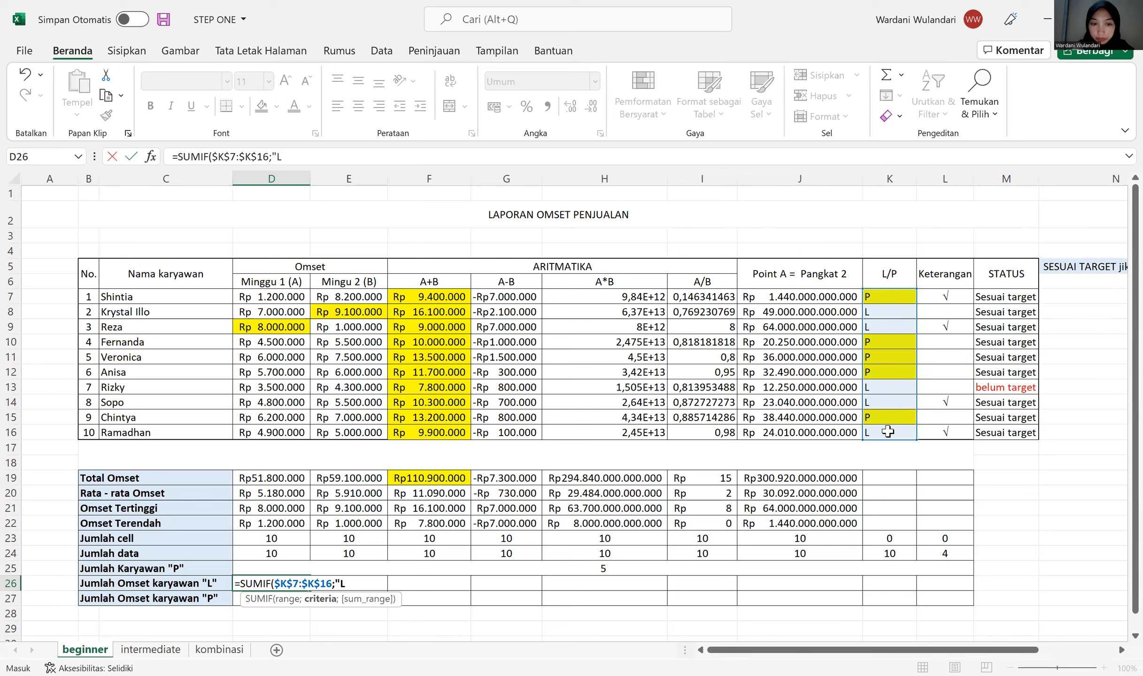
text(")
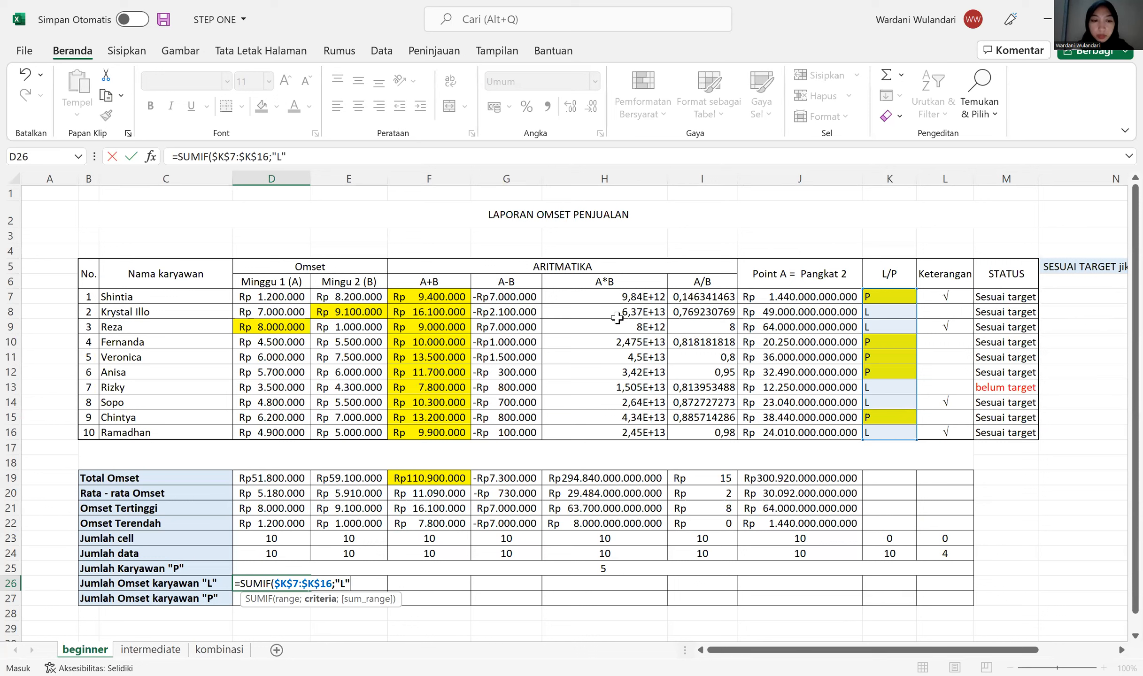
text(;)
drag(451, 296, 450, 431)
text())
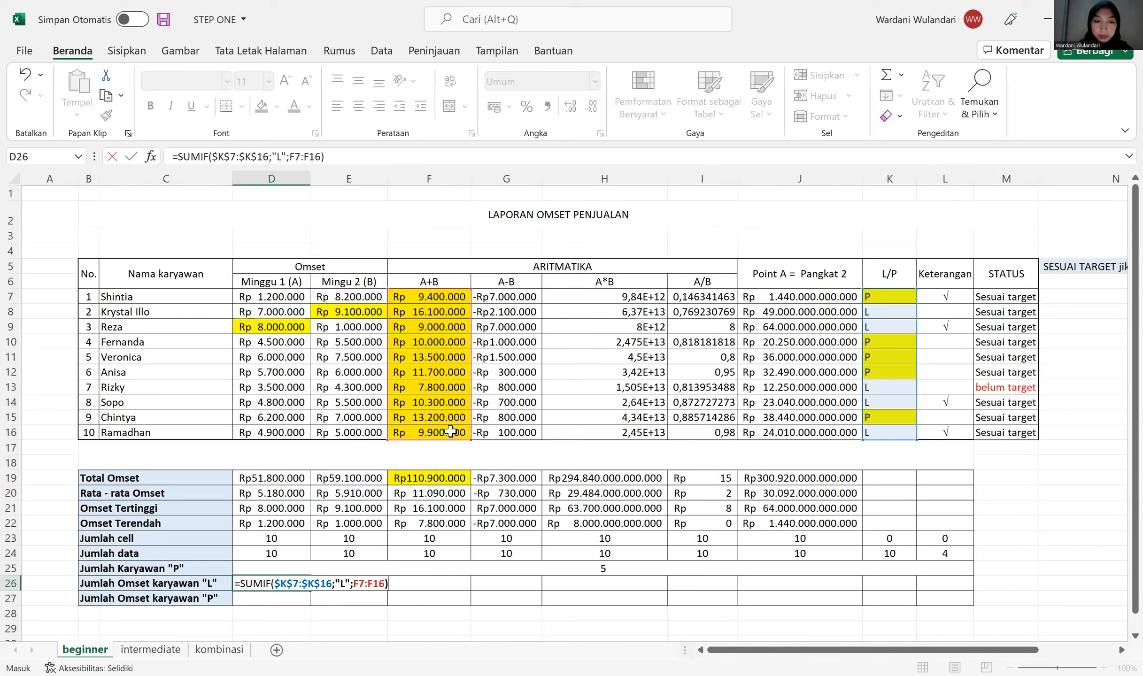
key(Return)
key(Up)
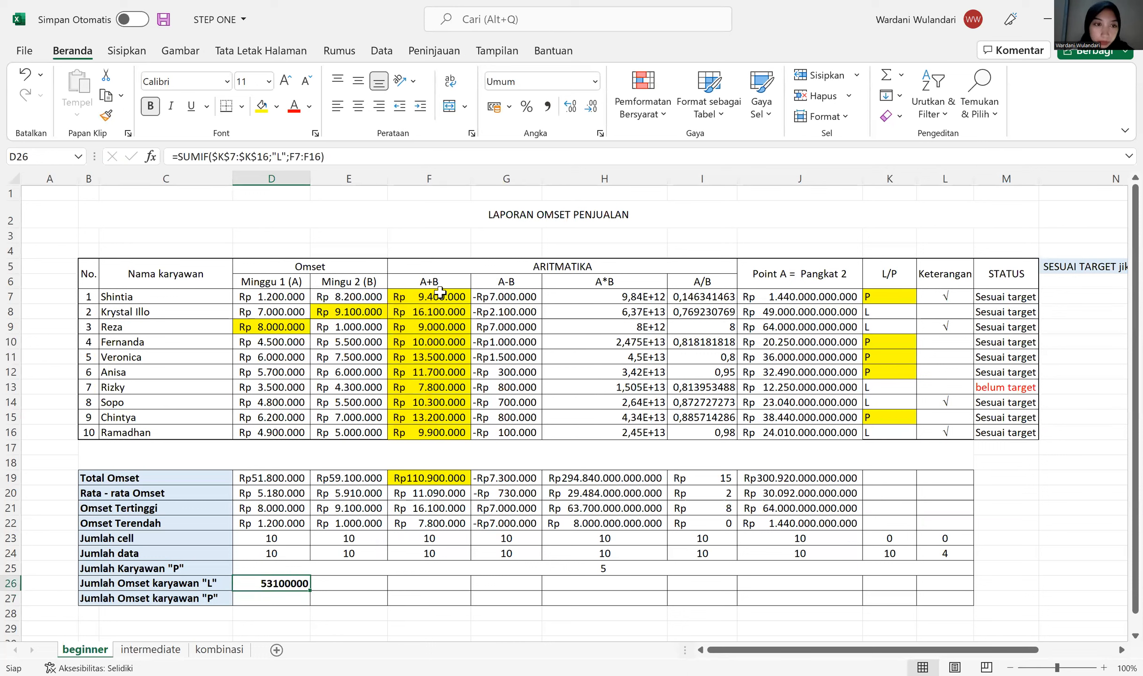
- Check the D26 result against the combined A+B turnover of the "L" employees in F8, F9, F13, F14 and F16
click(434, 312)
ctrl+click(434, 328)
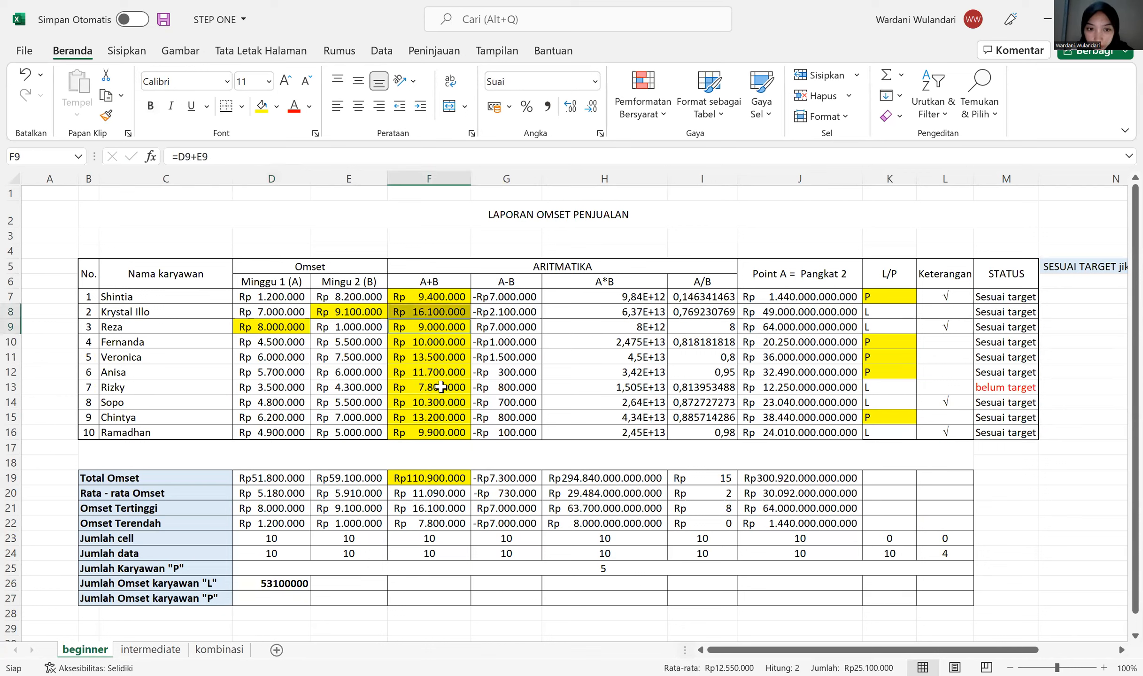
ctrl+click(442, 388)
ctrl+click(442, 404)
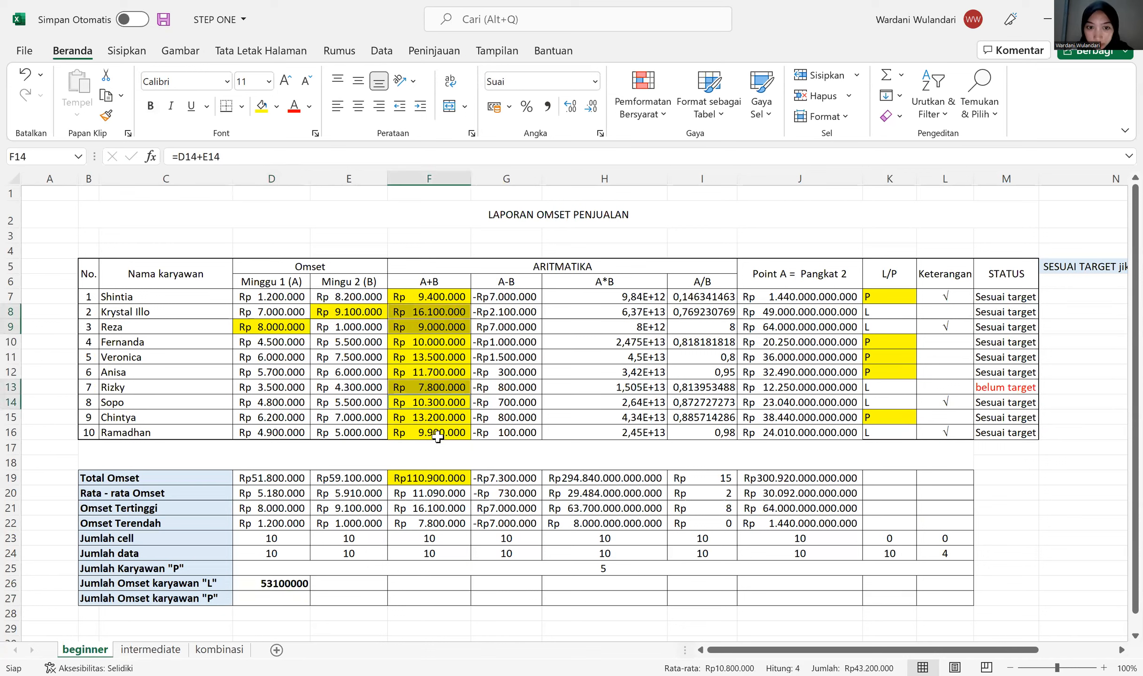
ctrl+click(437, 432)
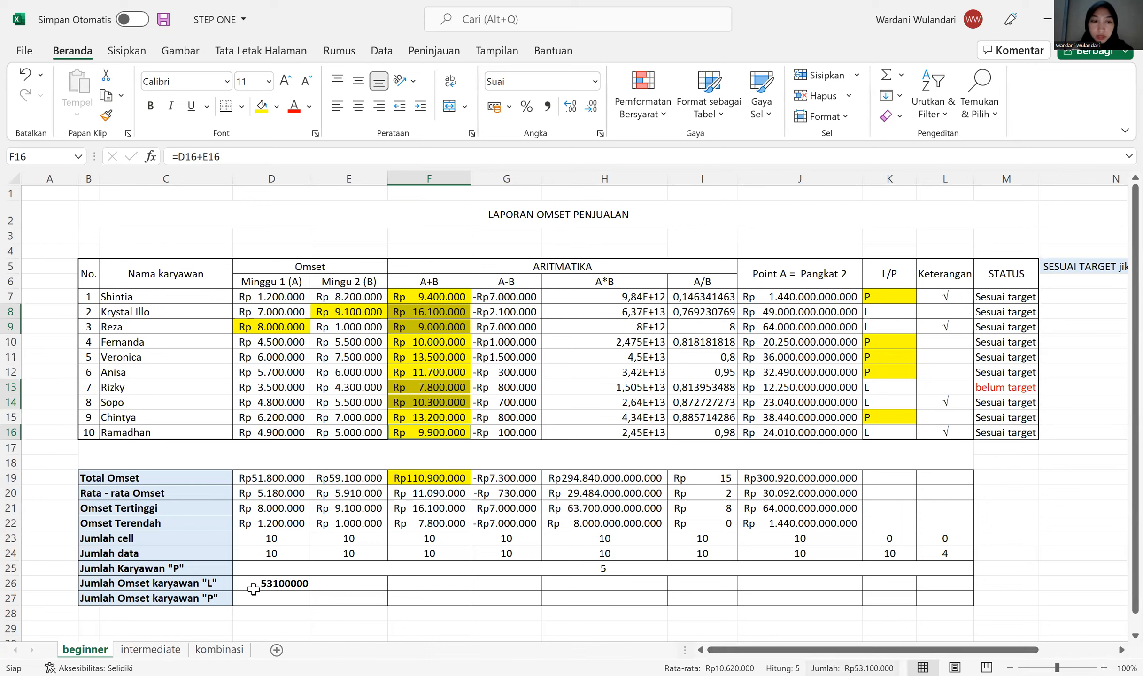
- Enter =SUMIF($K$7:$K$16;"P";F7:F16) in D27 for Jumlah Omset karyawan "P"
click(267, 595)
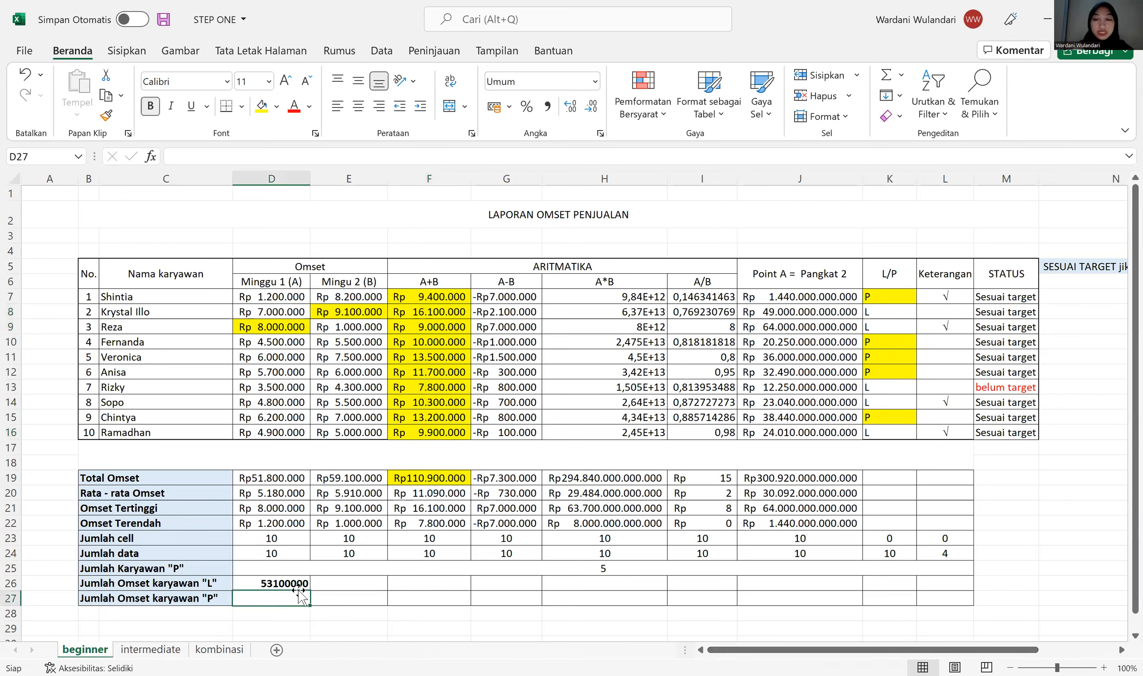
text(=)
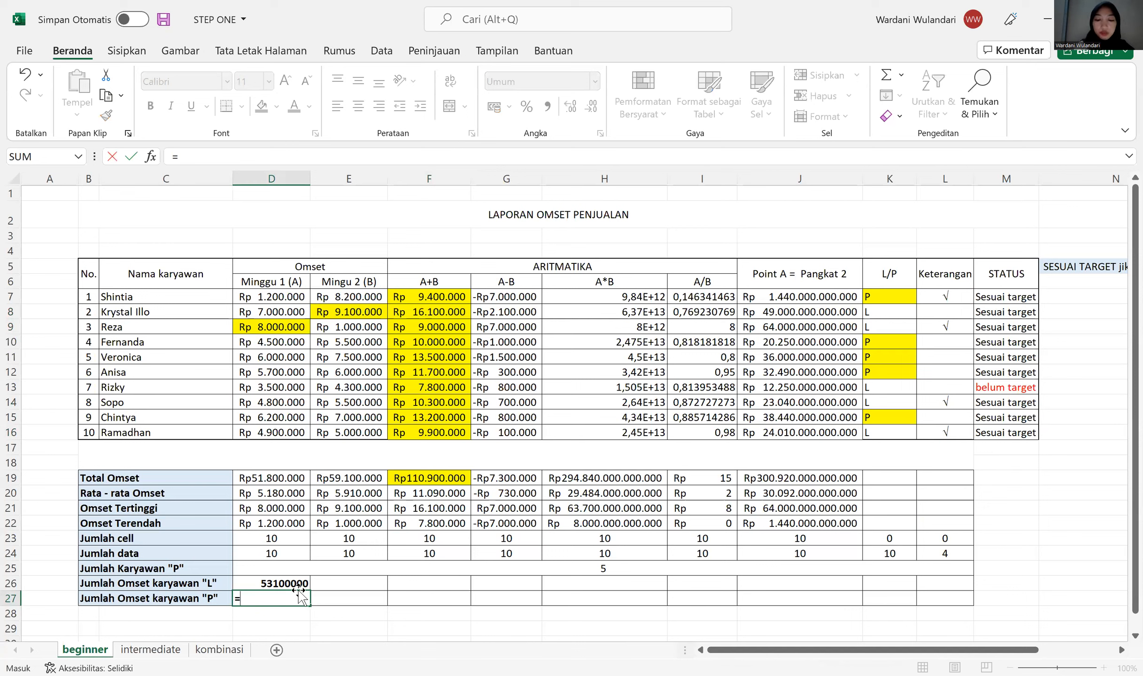
text(SUMIF)
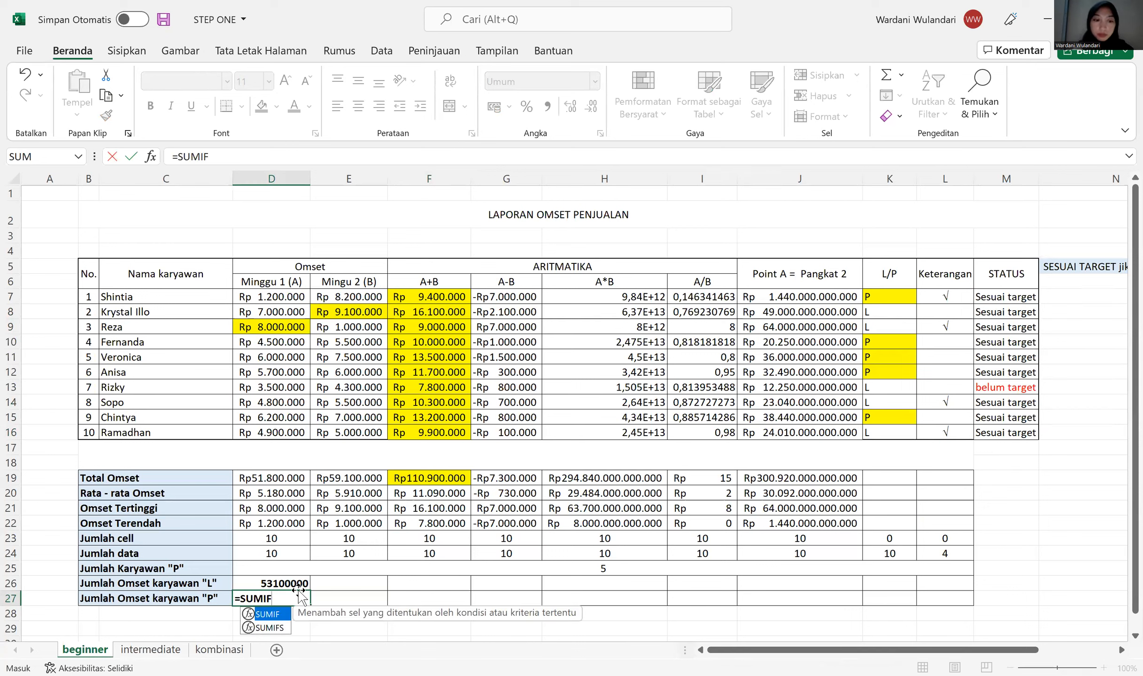
text(()
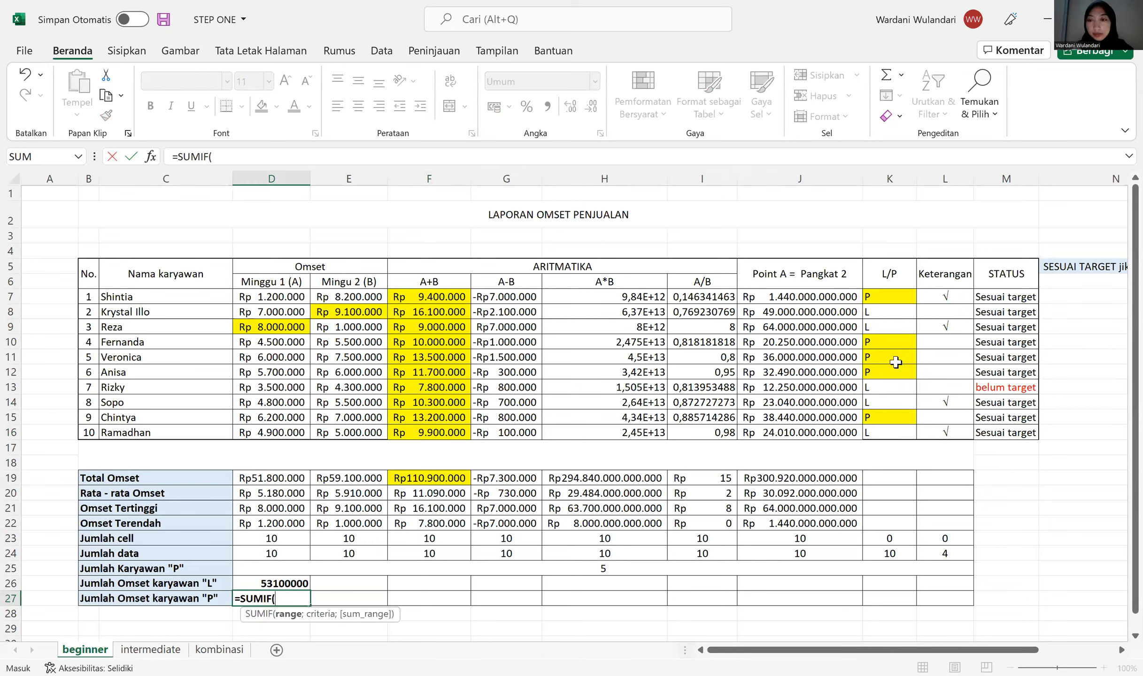
drag(889, 296, 889, 429)
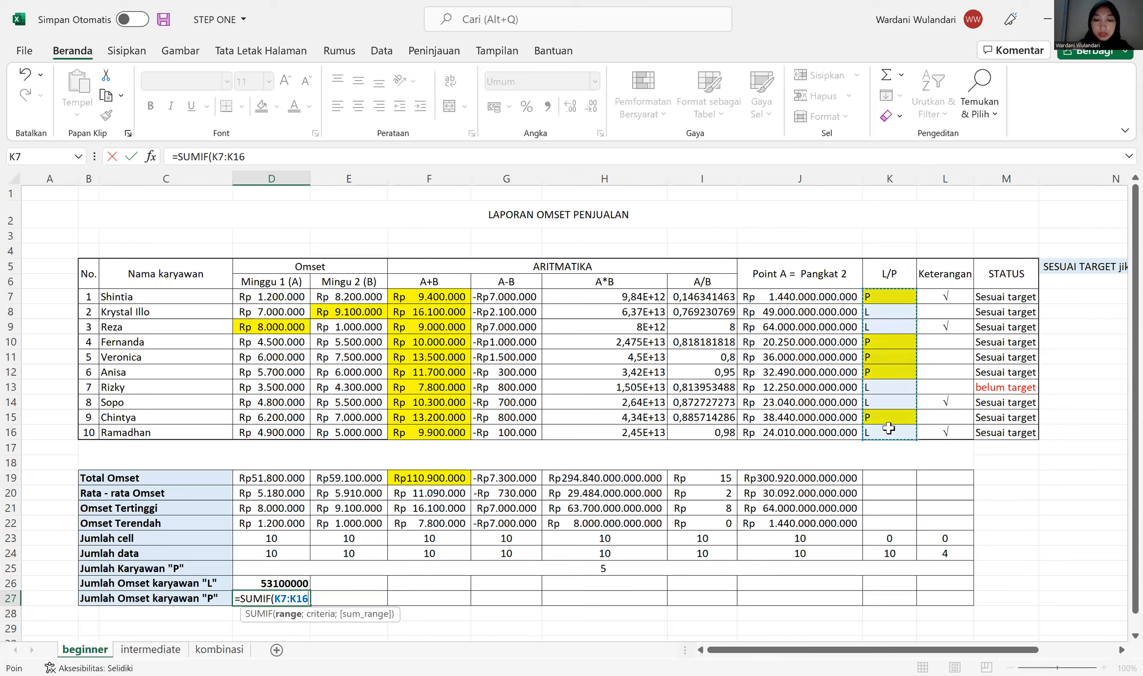
key(F4)
text(;")
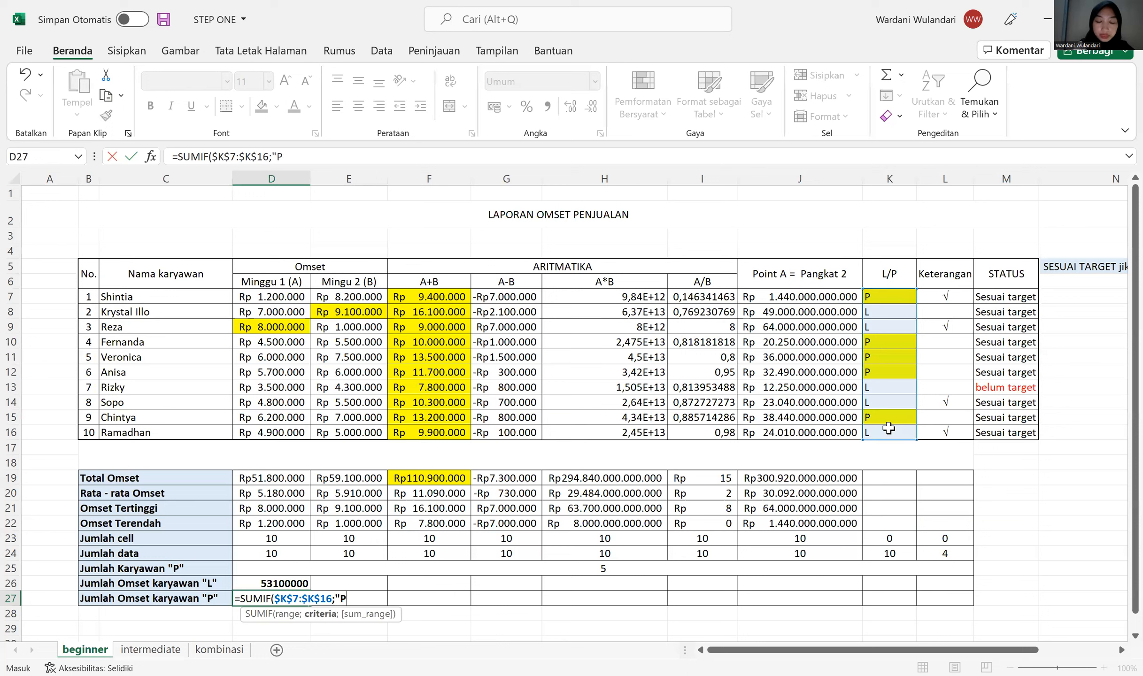
text(P)
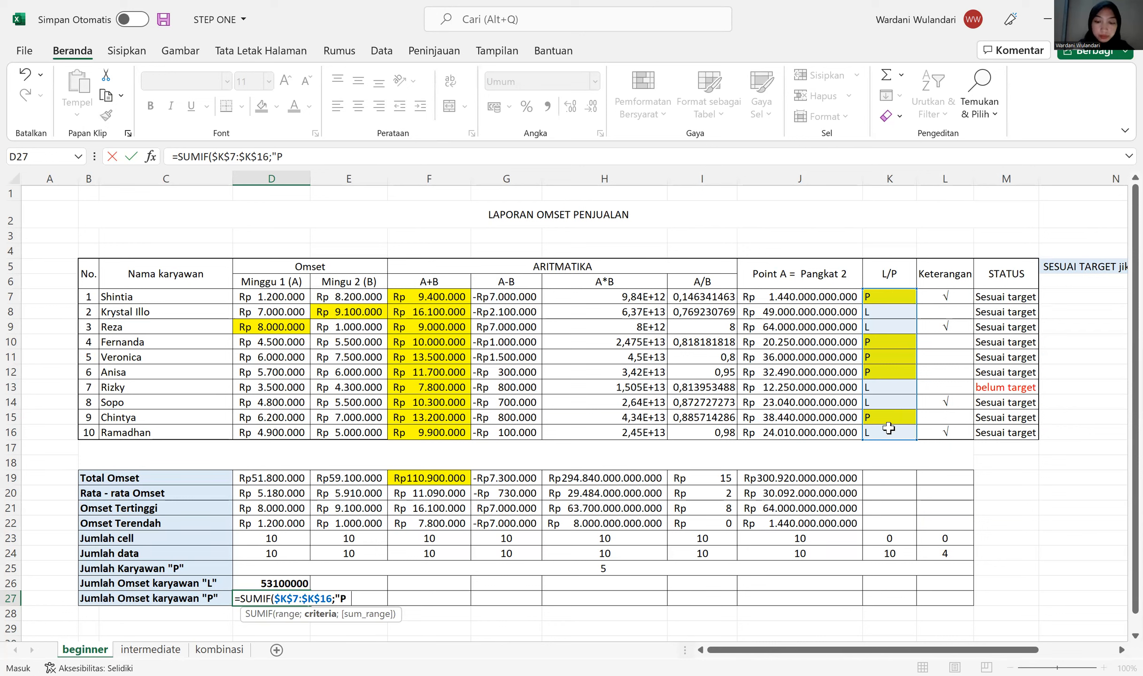
text(";)
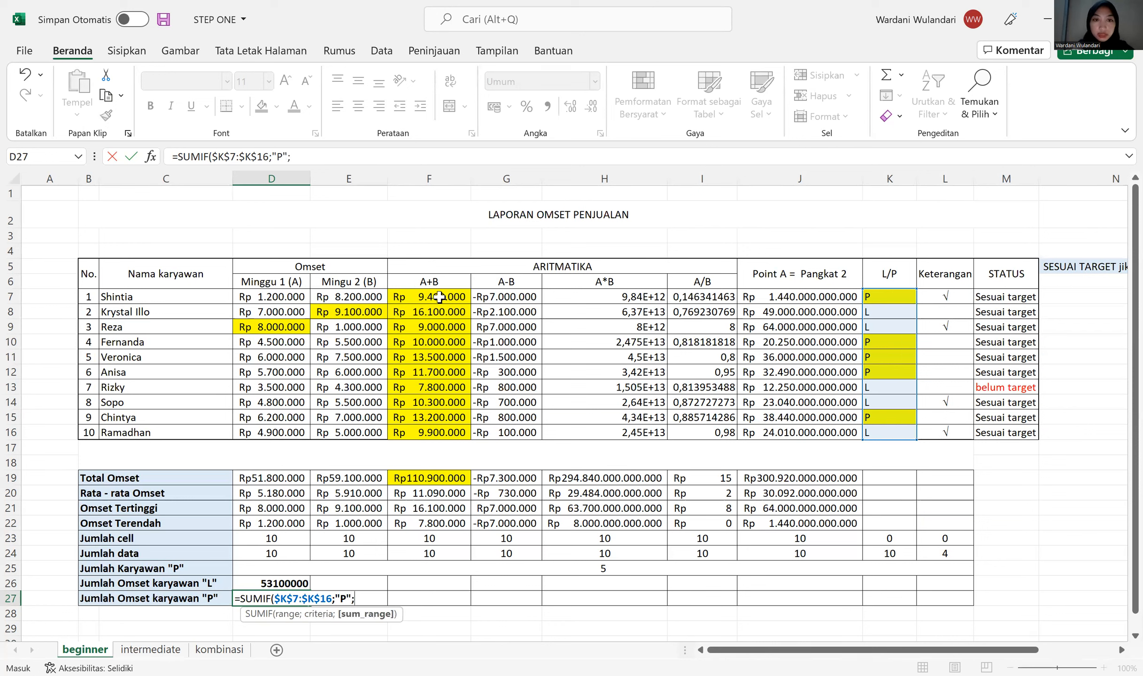
drag(449, 297, 448, 433)
key(Return)
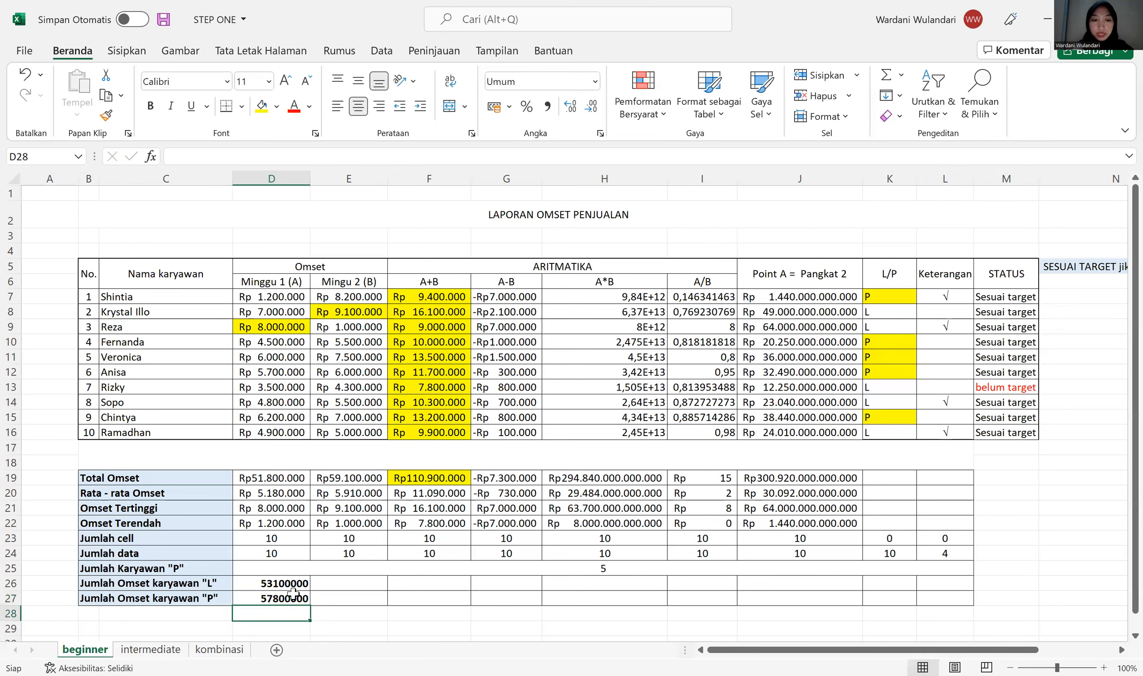
click(293, 594)
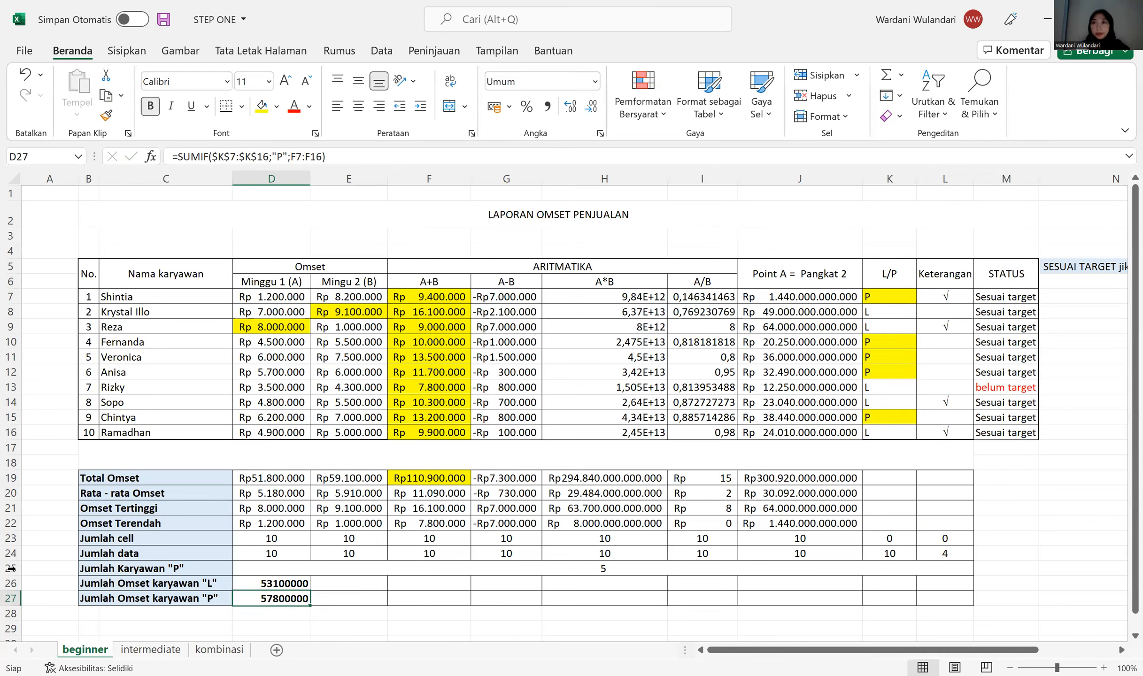
click(543, 456)
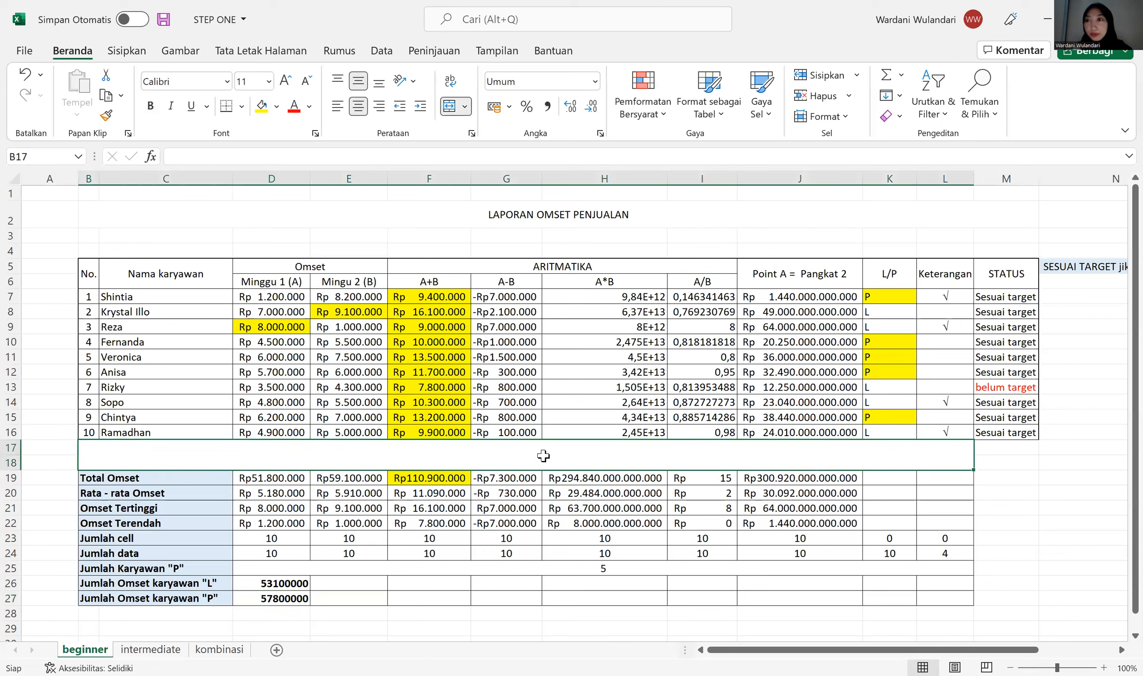
key(Right)
key(Right)
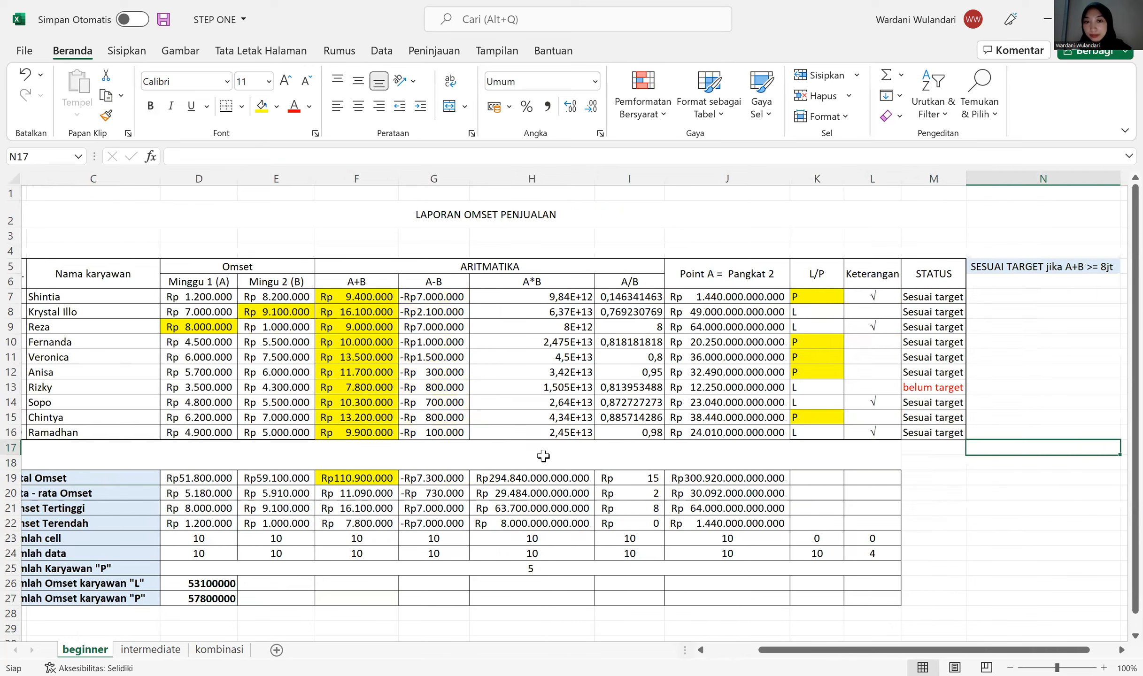
scroll(544, 455, right, 1)
key(Left)
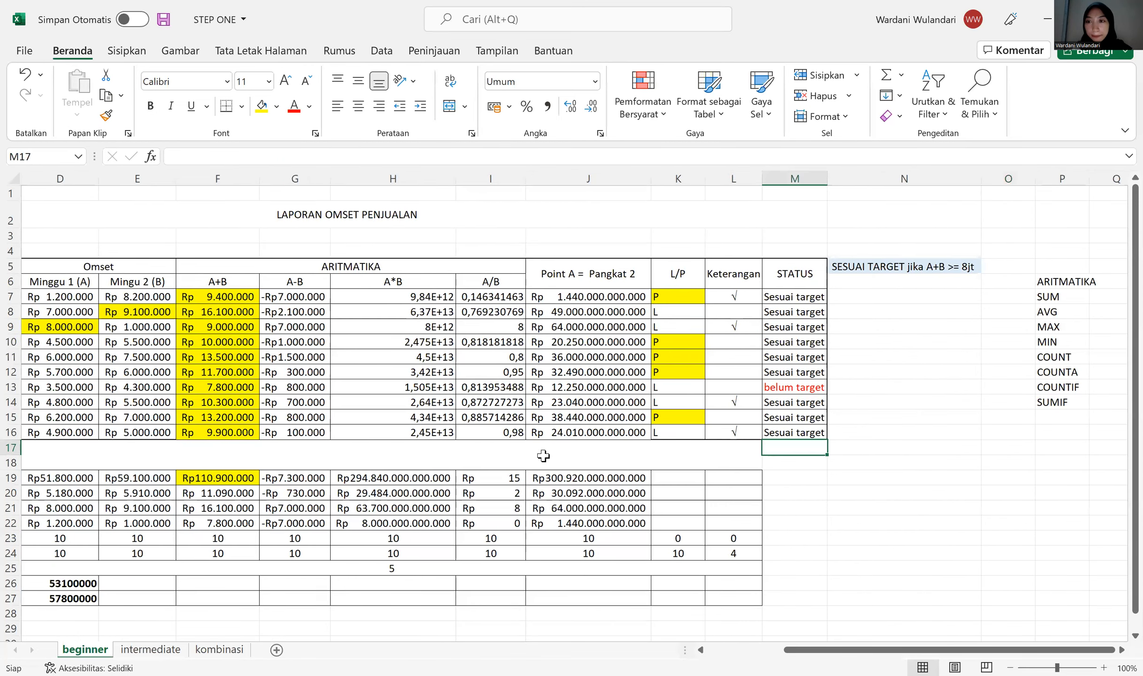
key(Home)
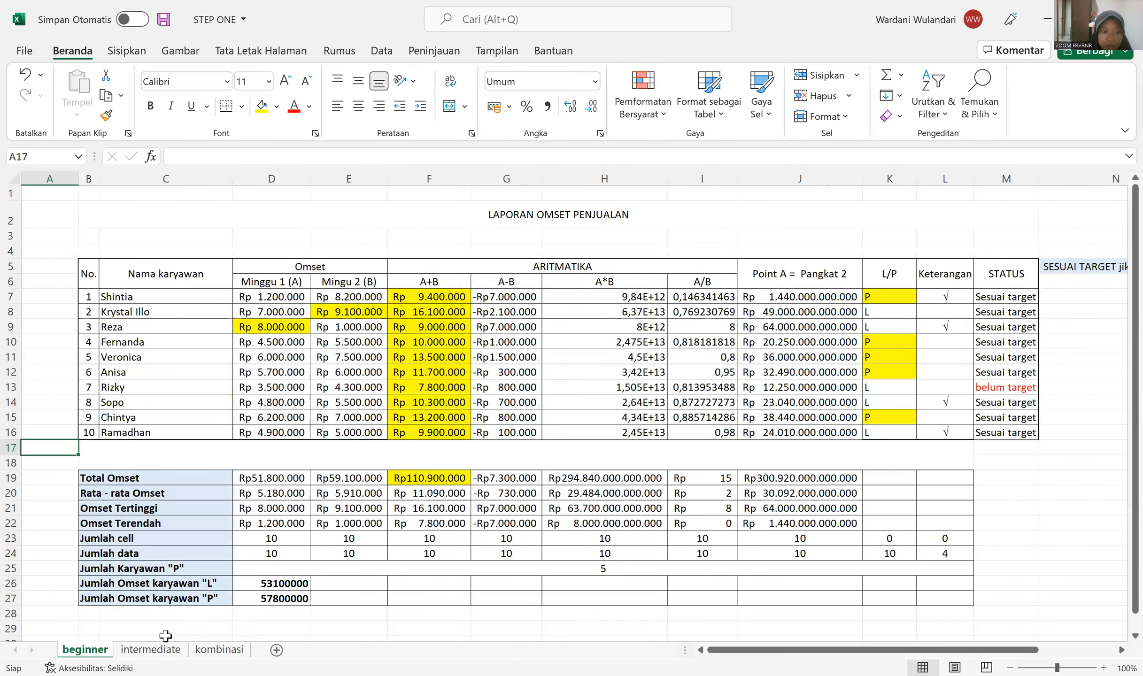
- Shade the function list in P6:P14, from ARITMATIKA to SUMIF, with light blue fill
double_click(864, 415)
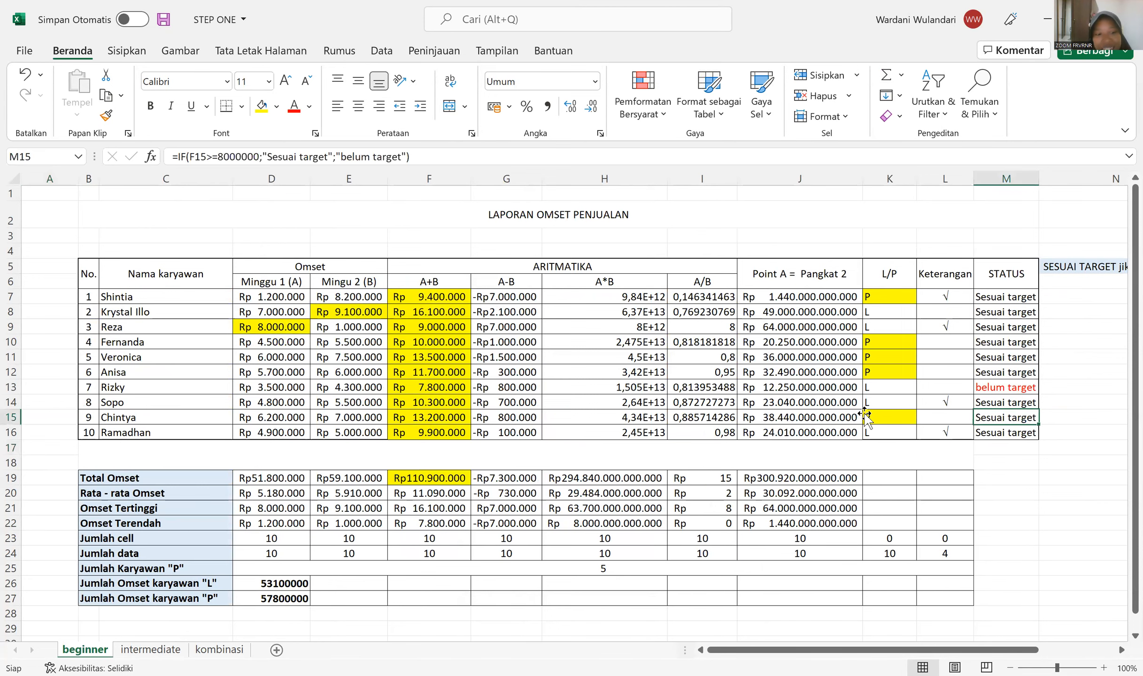
key(Right)
key(Right)
key(Right)
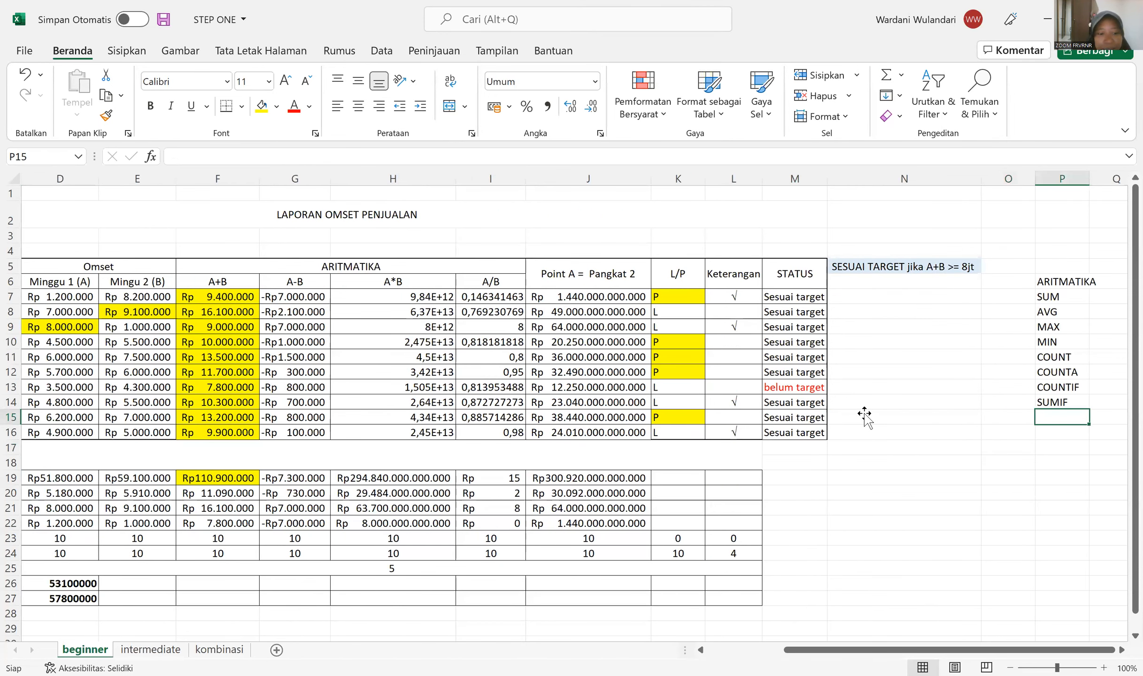
key(Up)
key(Up)
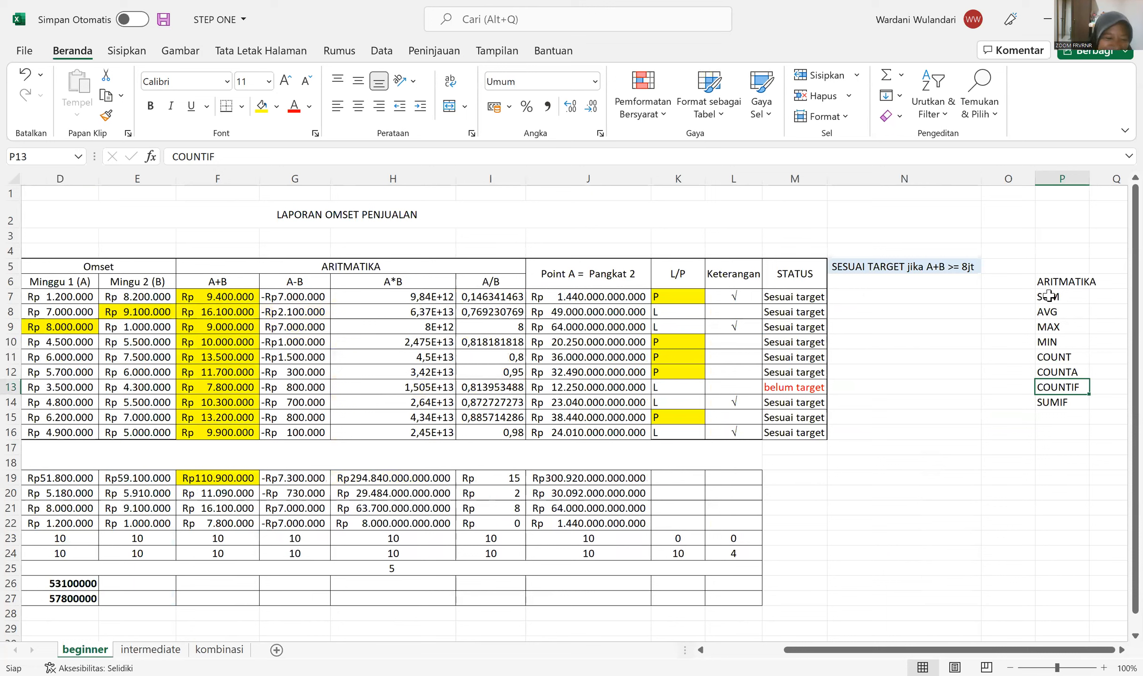
drag(1052, 342, 1052, 281)
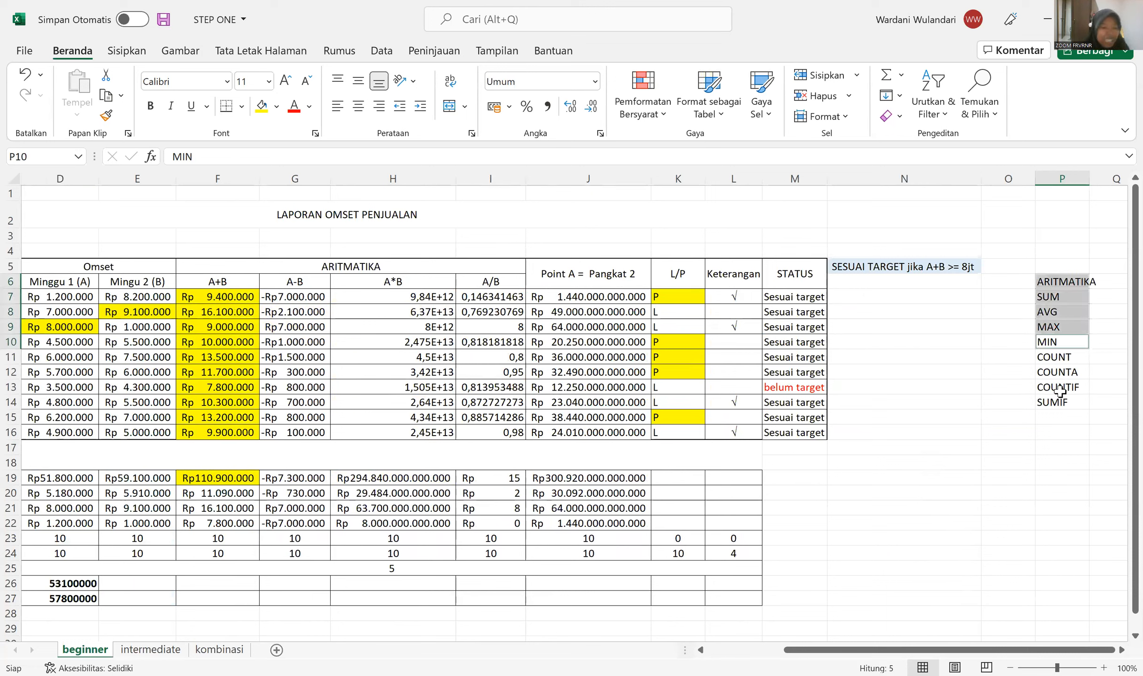
ctrl+click(1060, 357)
drag(1060, 373, 1060, 402)
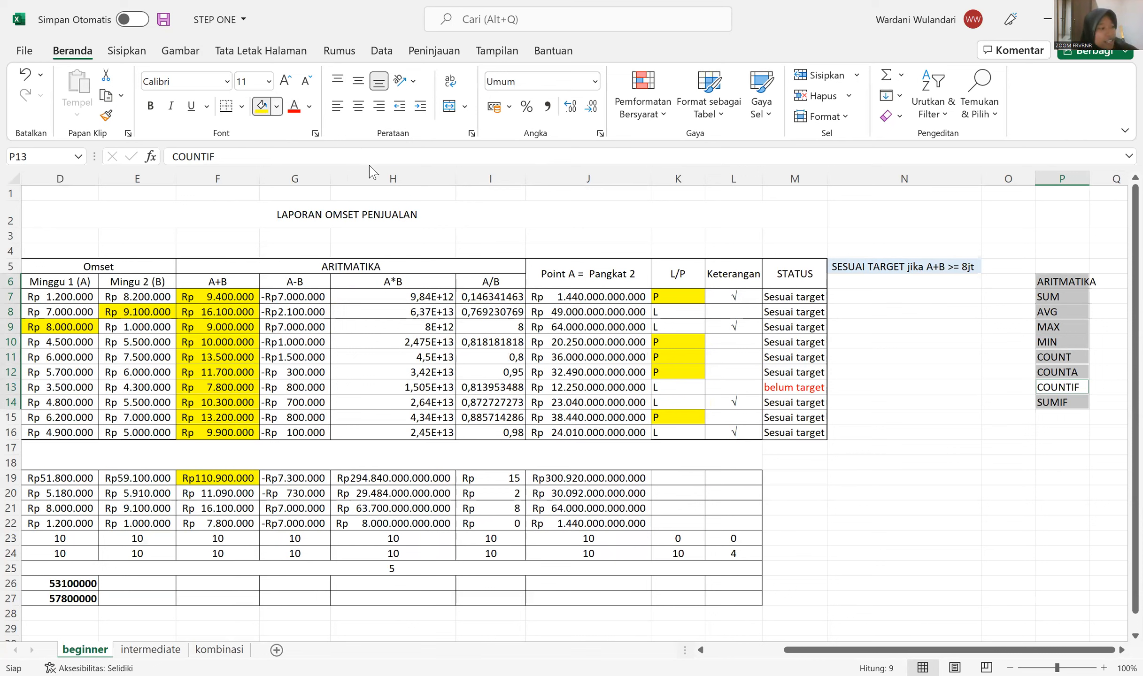
click(903, 311)
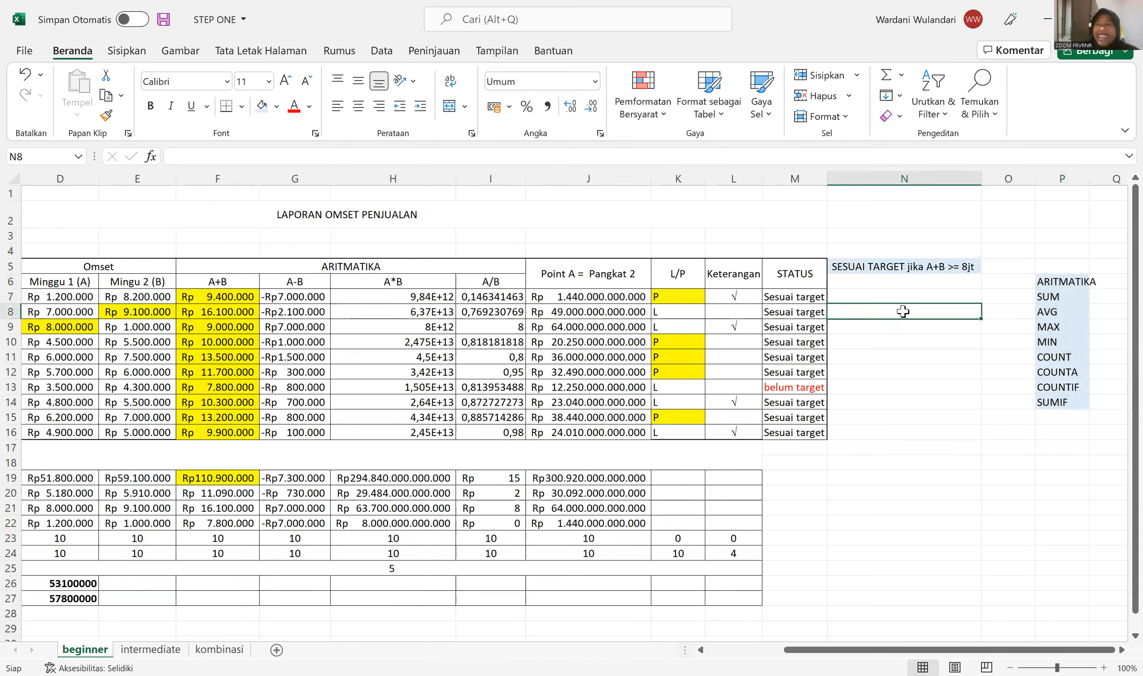
- Review the function list in P6:P14 and the completed employee and summary tables across the beginner sheet
drag(1062, 275, 1072, 400)
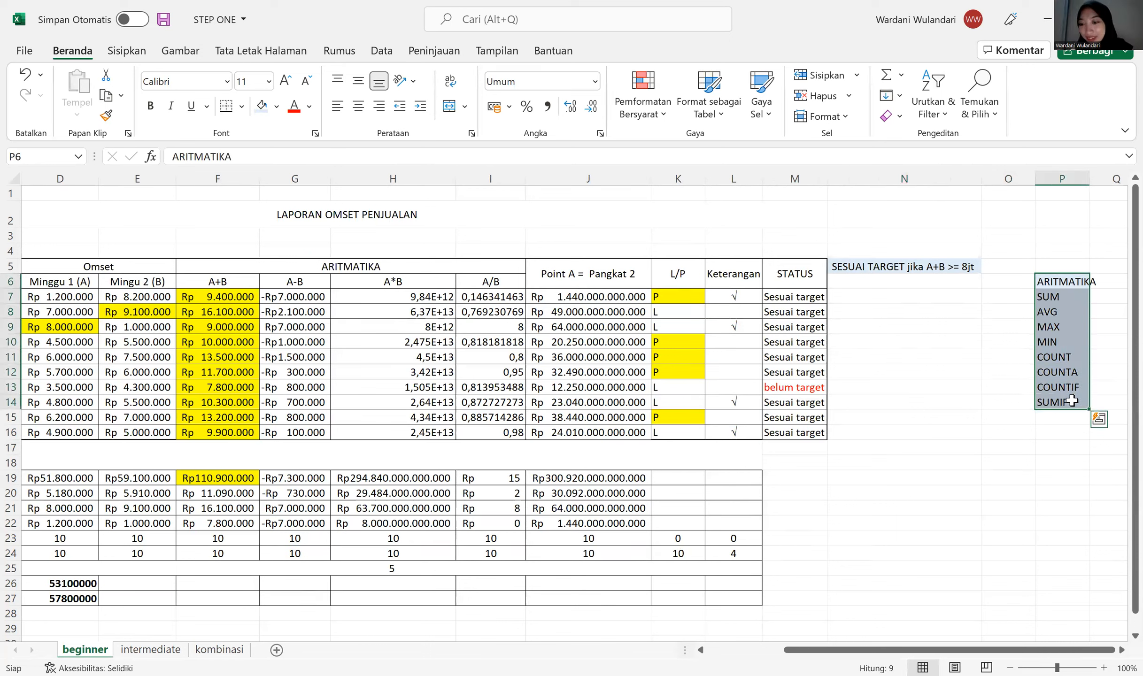
click(92, 609)
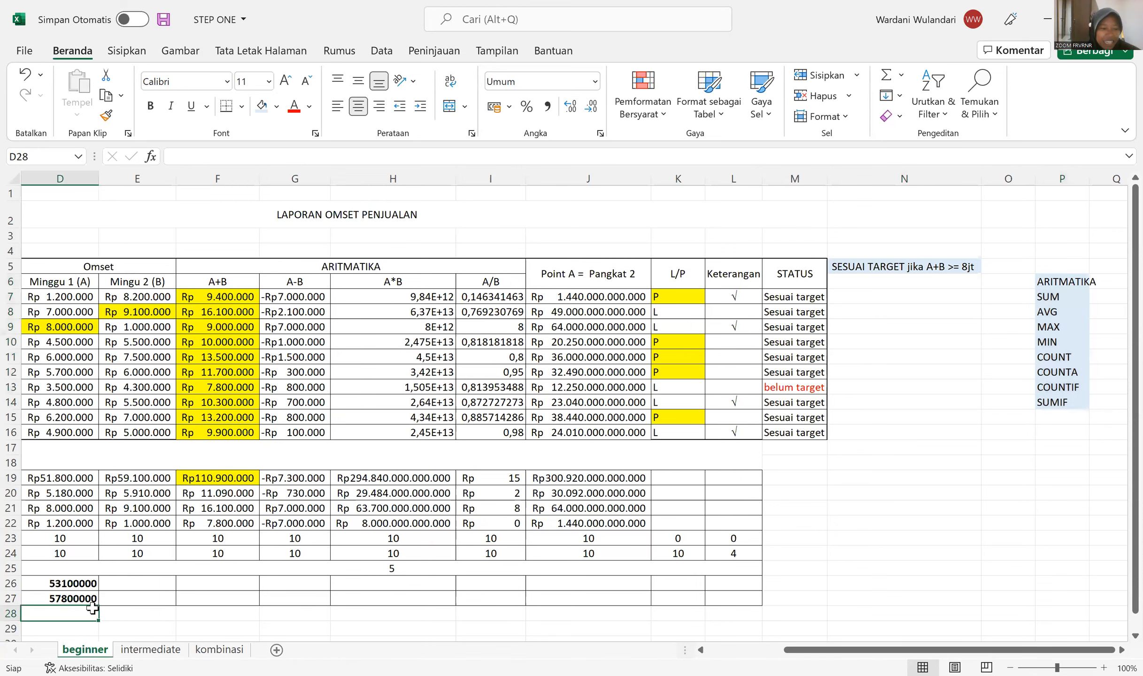
key(Left)
key(Left)
key(Left)
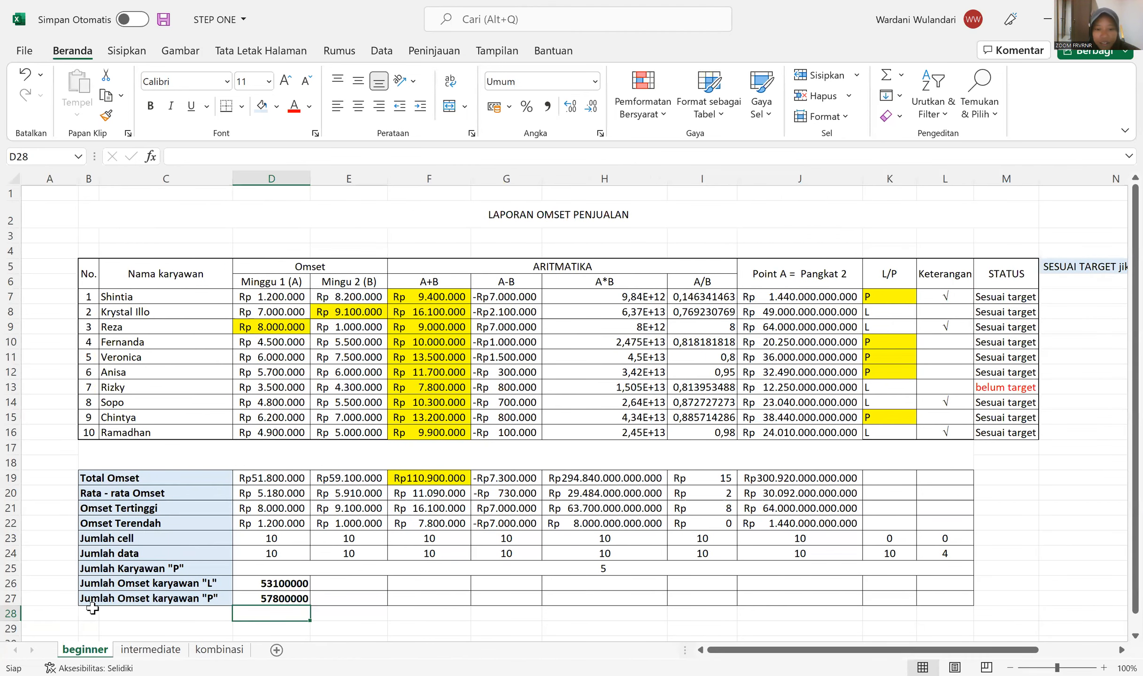
key(Right)
key(Right)
key(Right)
key(Right)
key(Right)
key(Right)
key(Right)
key(Right)
key(Right)
key(Right)
key(Right)
key(Right)
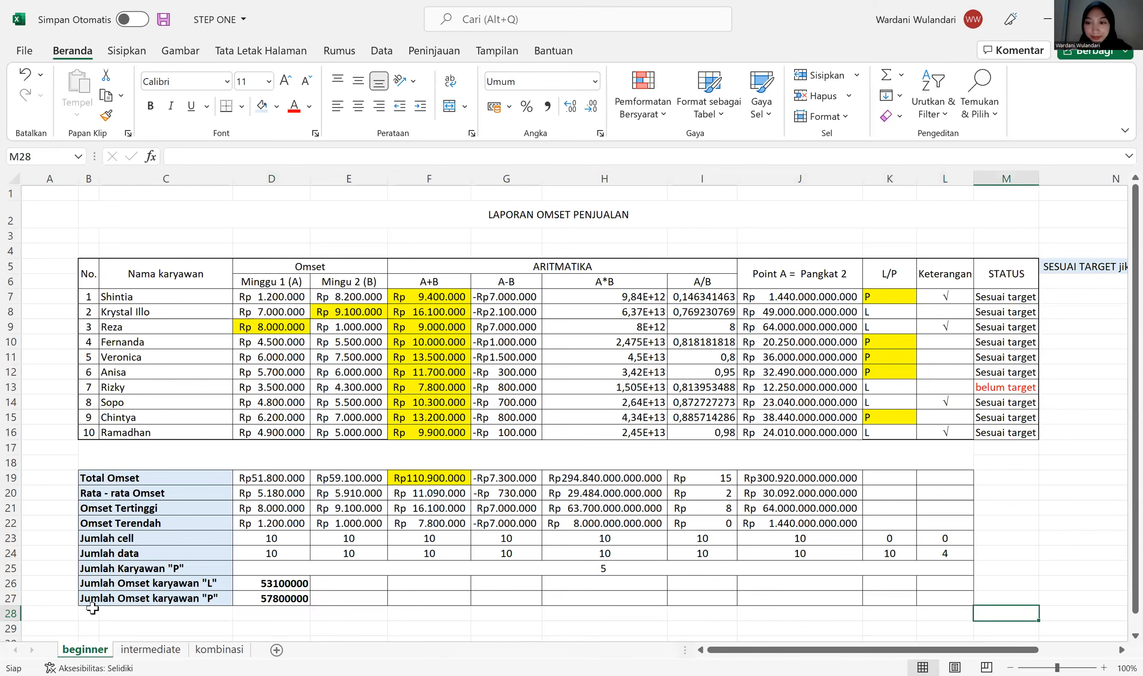
key(Right)
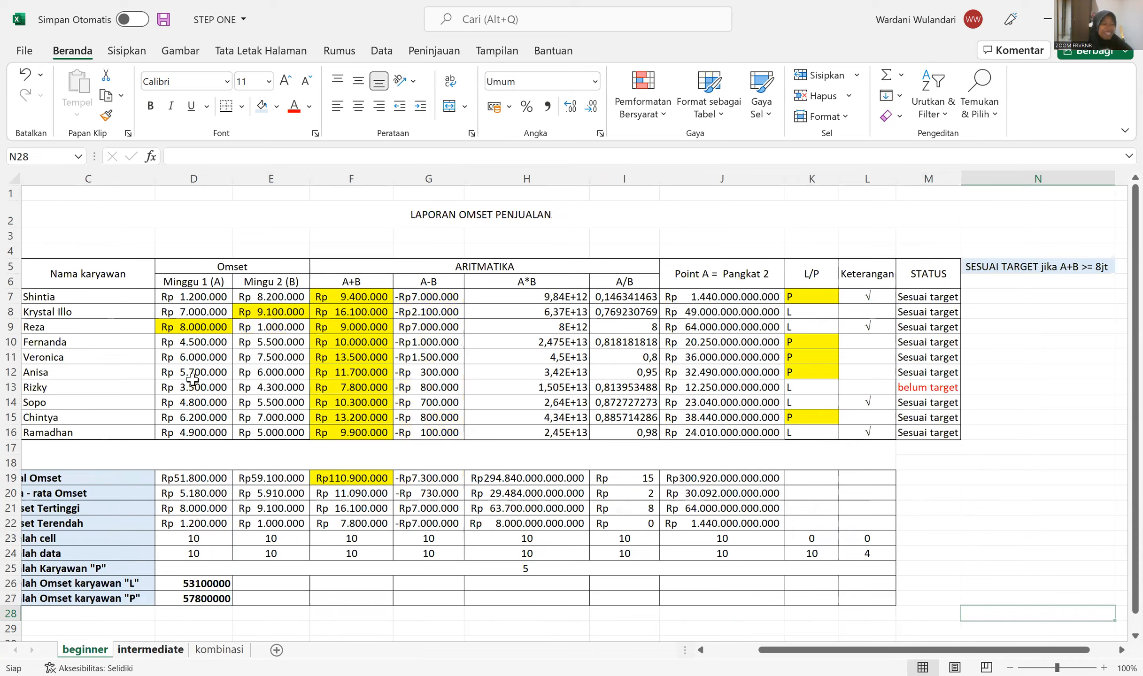
- On the intermediate sheet, shade the Nomor Pesanan values in C5:C16 with light grey fill
key(ctrl+Page_Down)
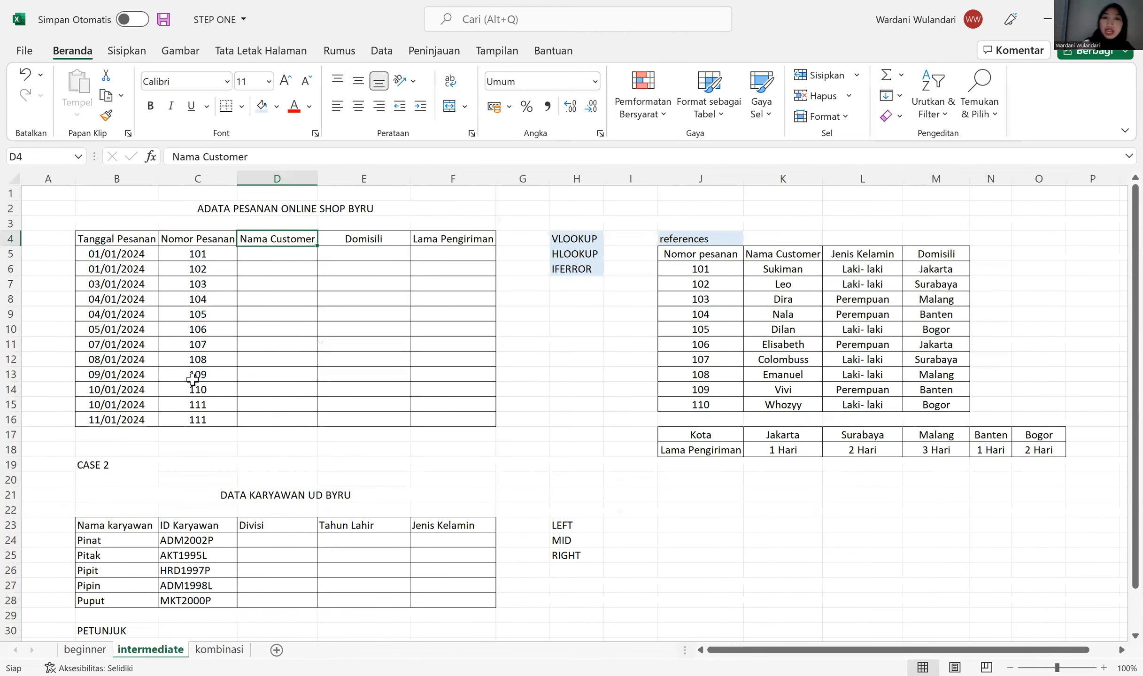
click(193, 379)
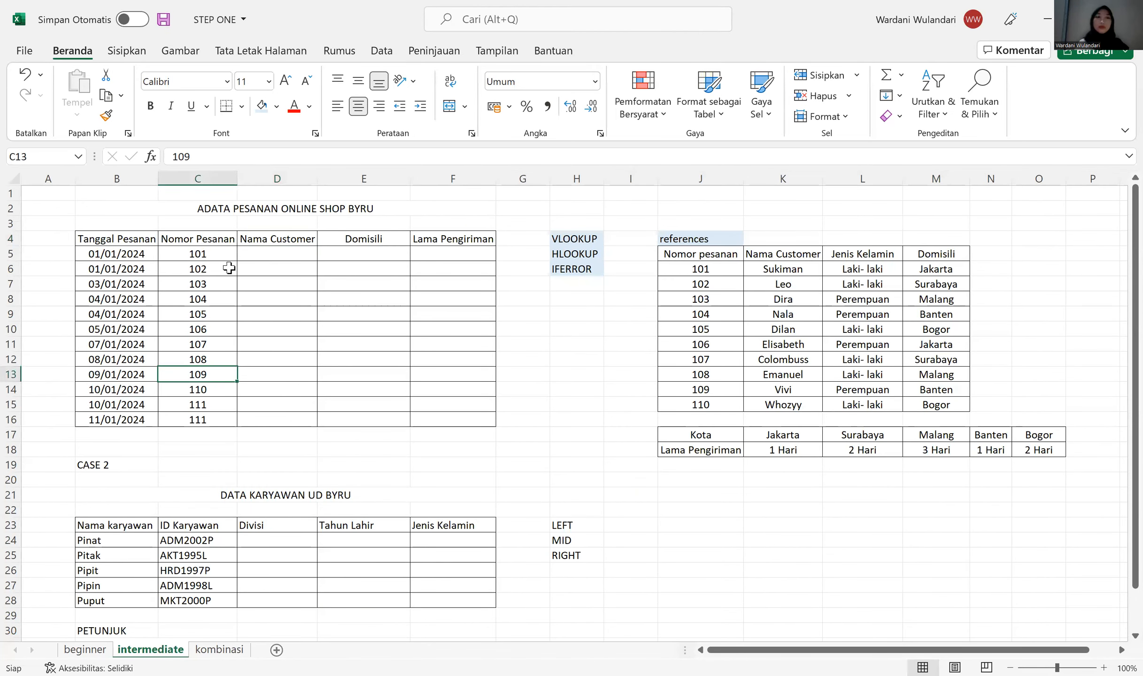
click(269, 253)
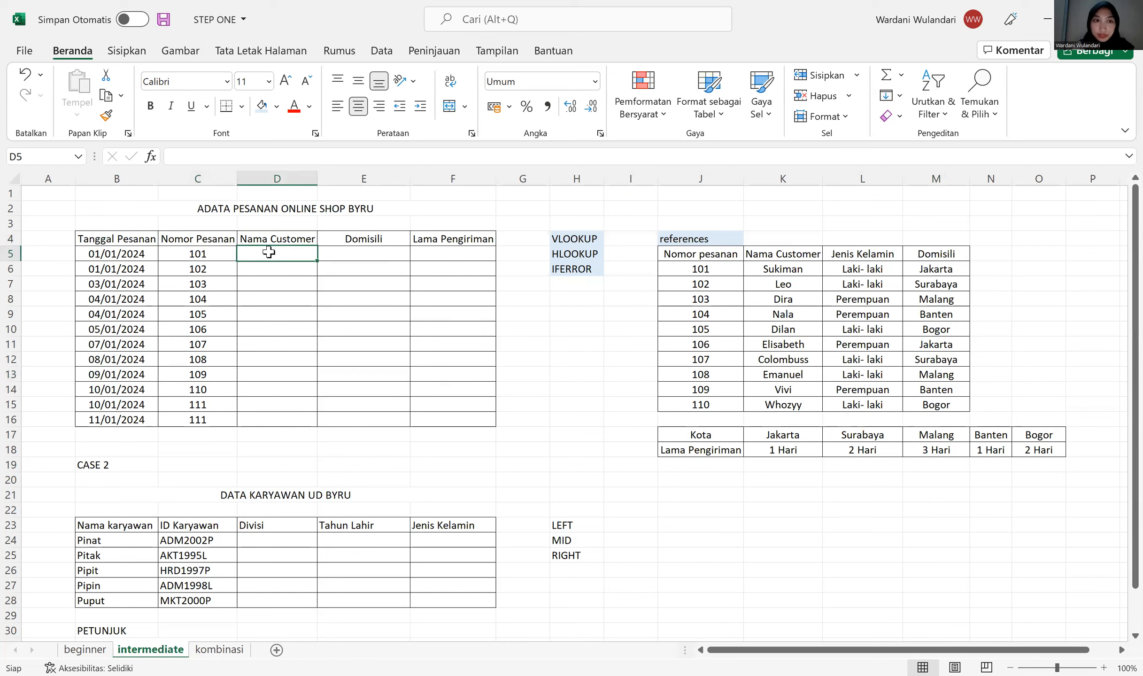
drag(111, 253, 122, 390)
drag(197, 254, 200, 419)
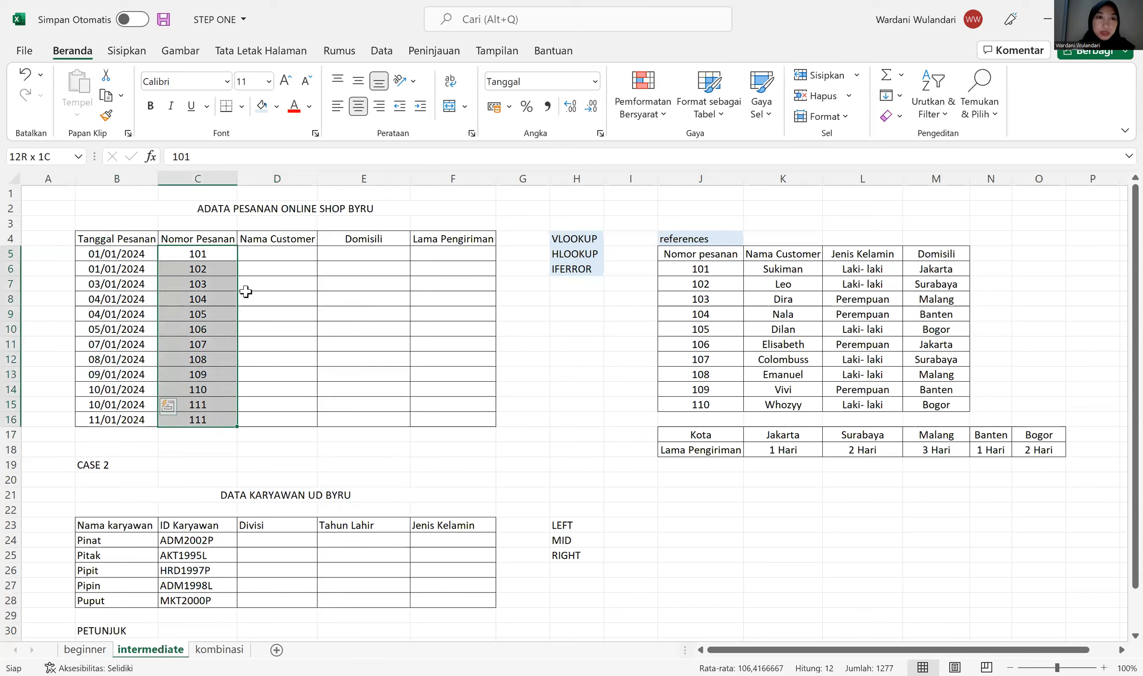
click(276, 107)
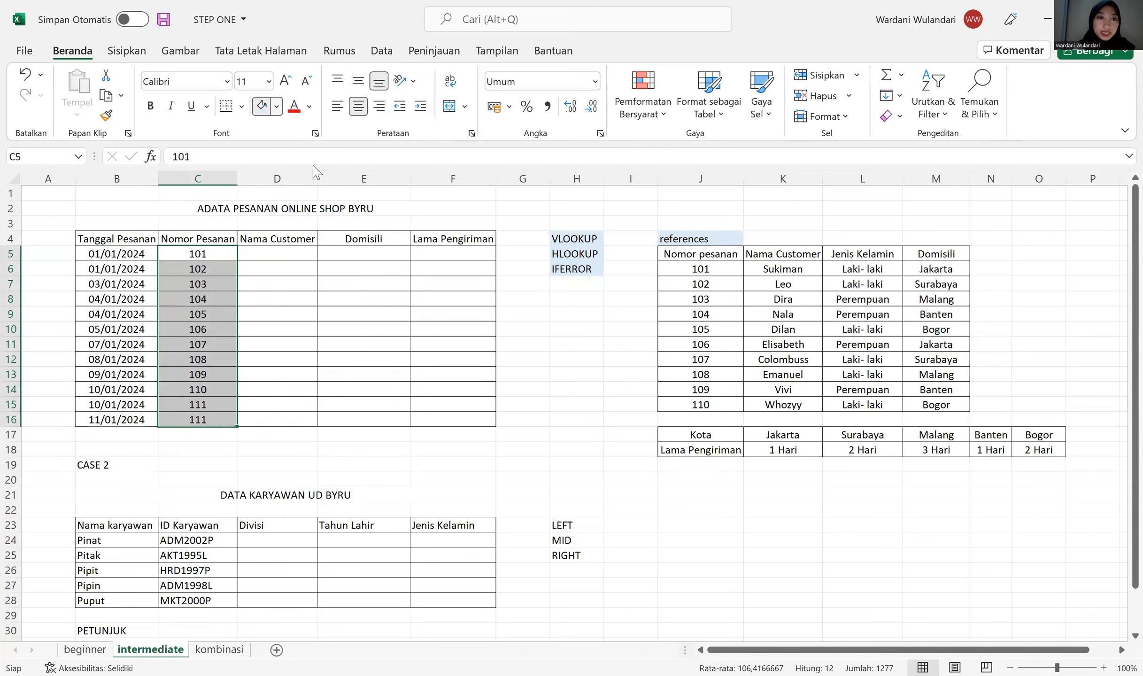
click(313, 166)
click(283, 243)
click(348, 243)
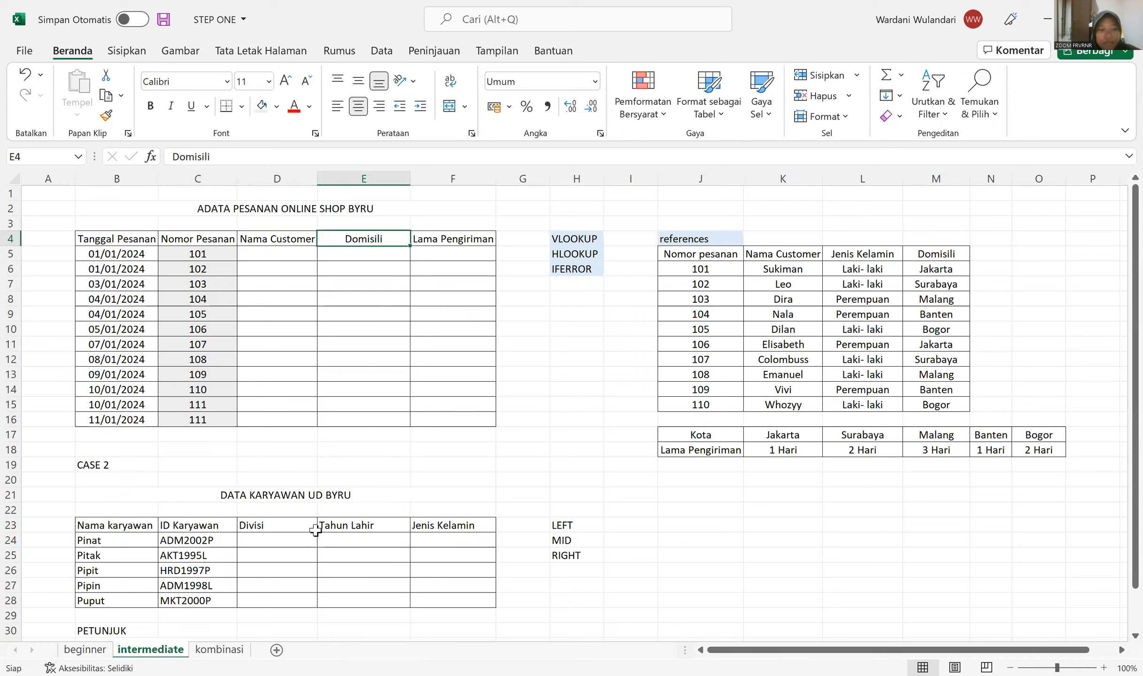
- Return to the beginner sheet and examine the formulas for Jumlah Karyawan "P" in D25, the average in F20 and A+B in F10
key(ctrl+Page_Up)
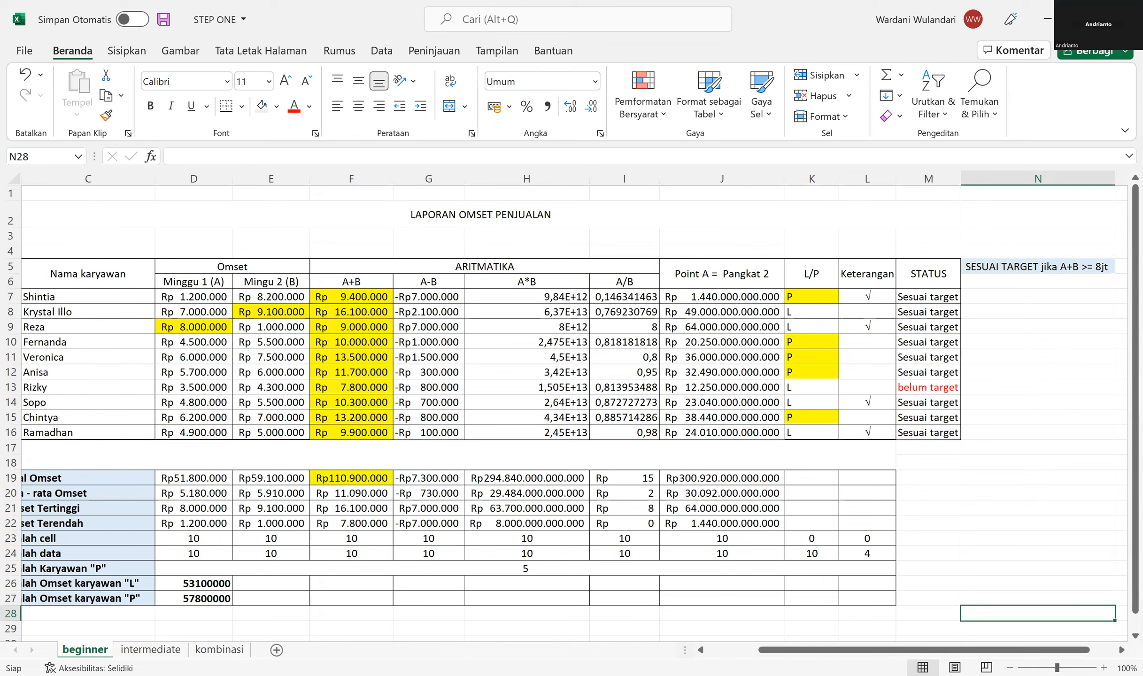
click(263, 597)
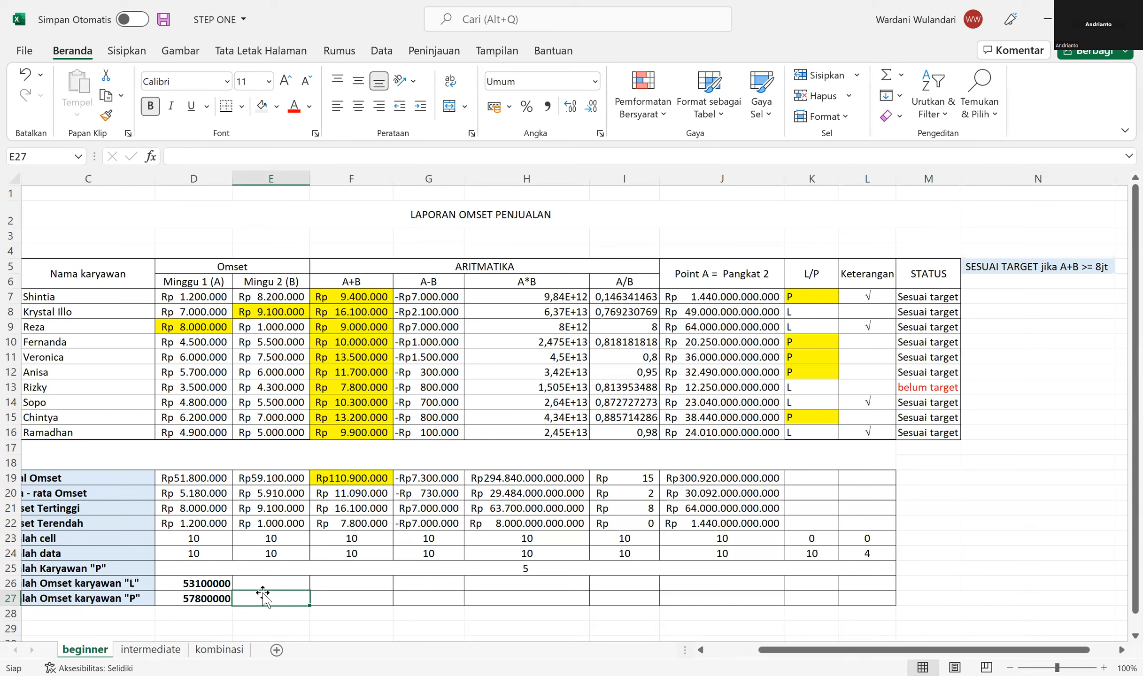
click(358, 581)
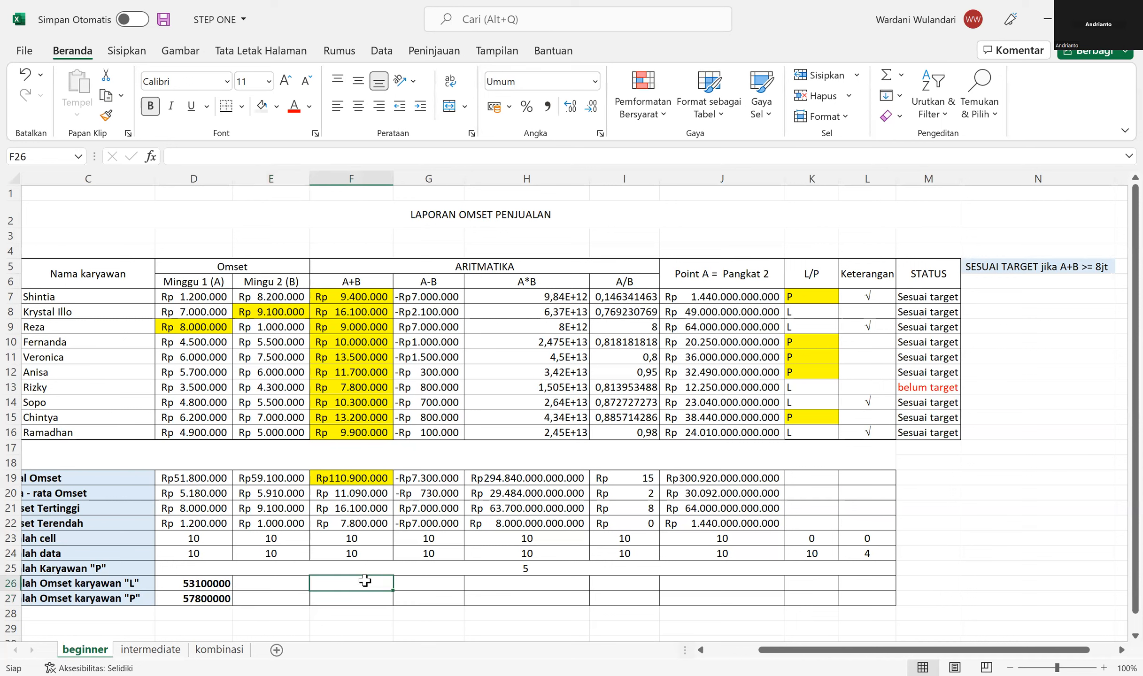
click(426, 581)
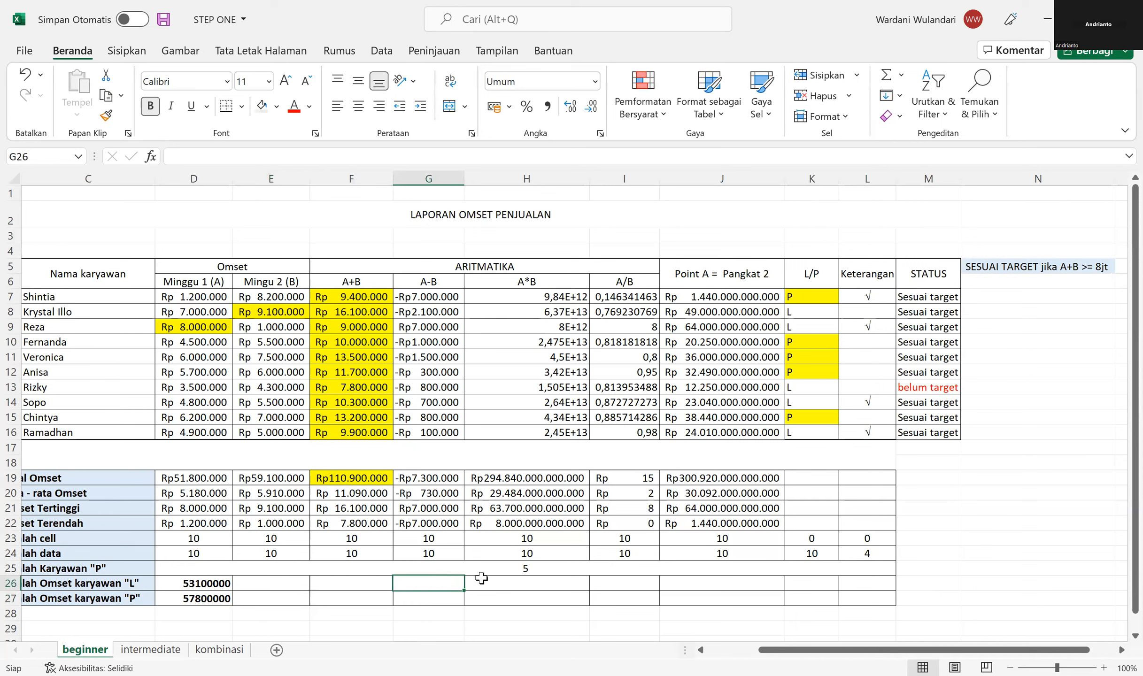
key(Right)
click(437, 569)
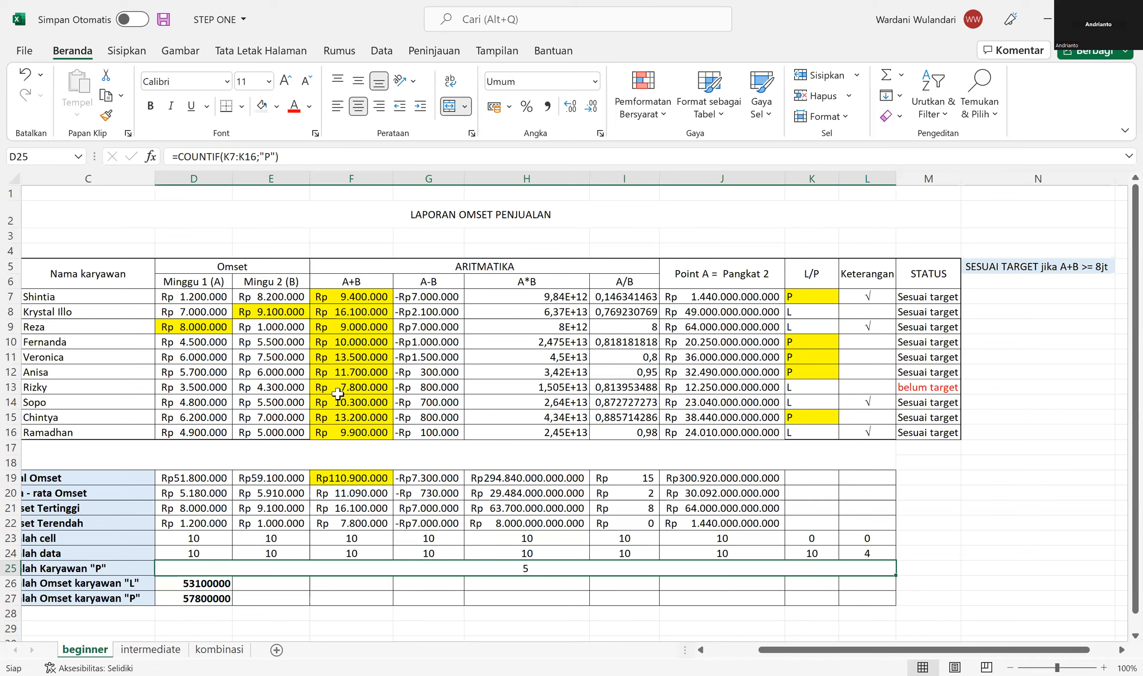
click(381, 492)
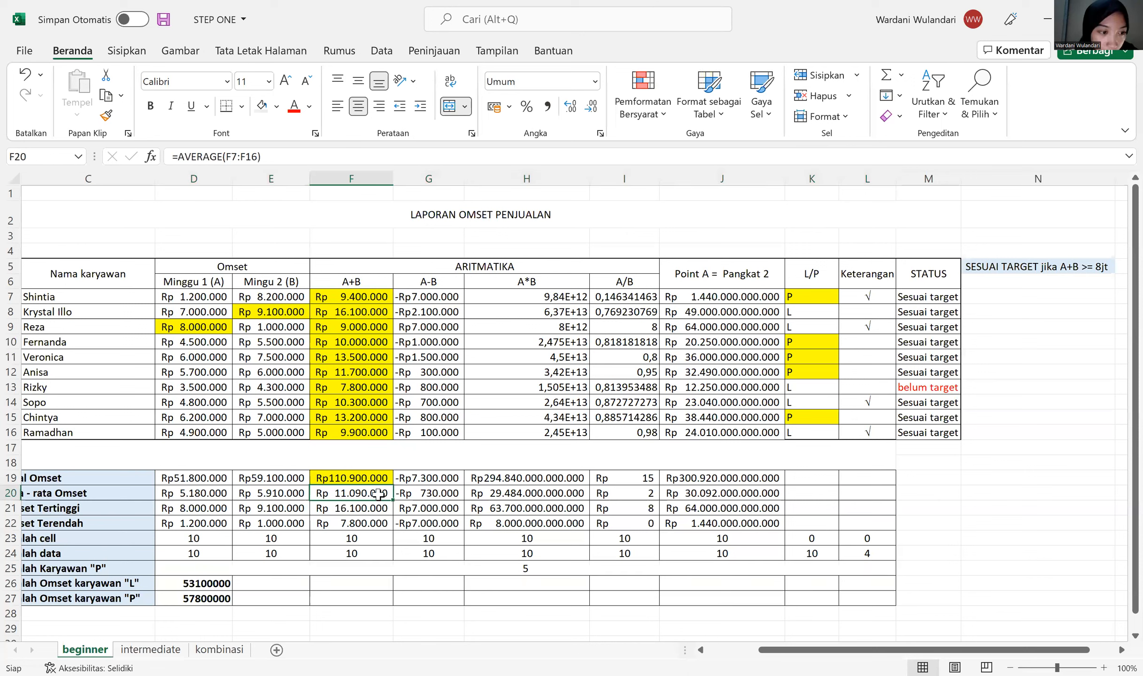
click(373, 340)
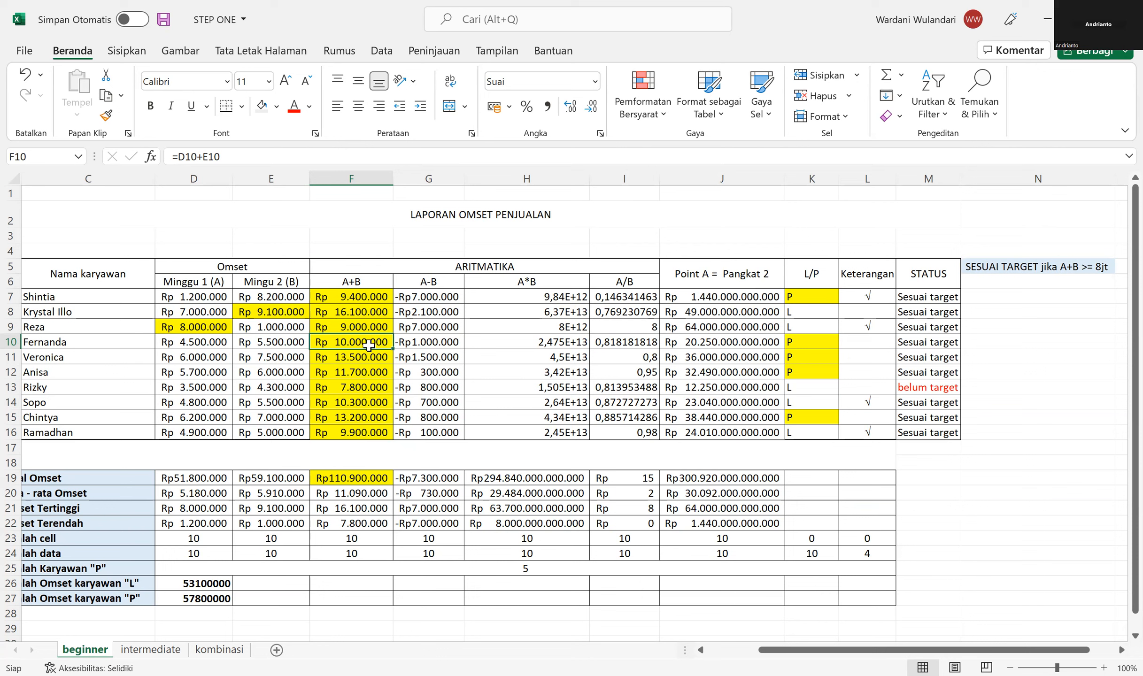
- Try 0 as the Minggu 1 (A) turnover in D7, and undo the entry
click(209, 293)
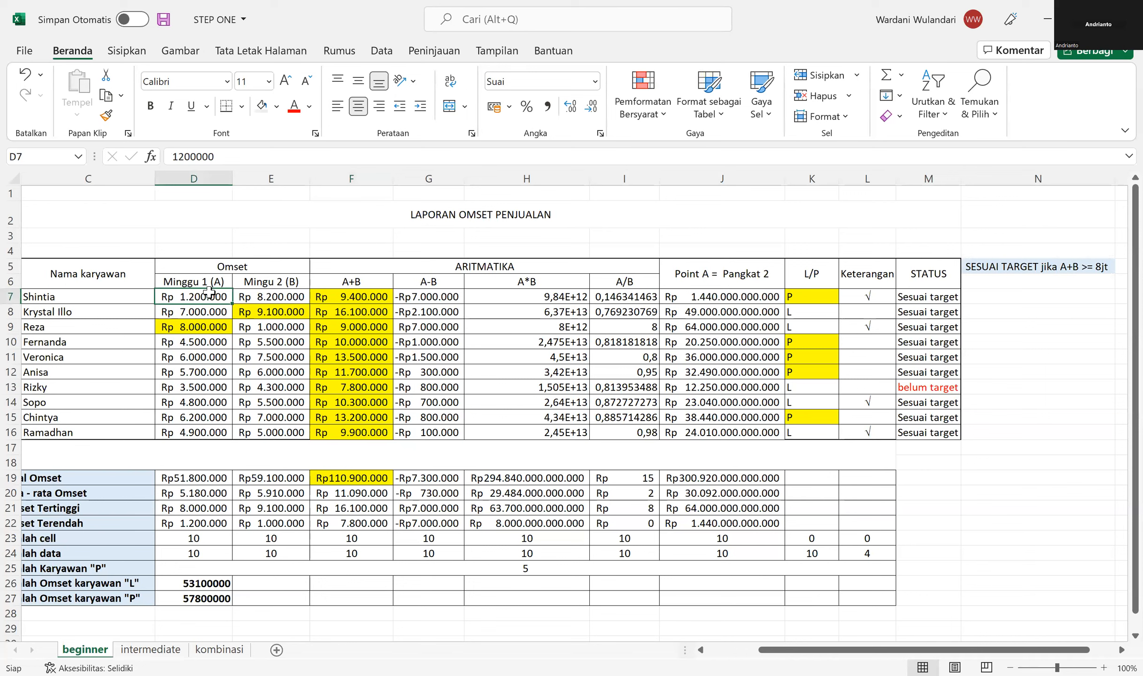
text(0)
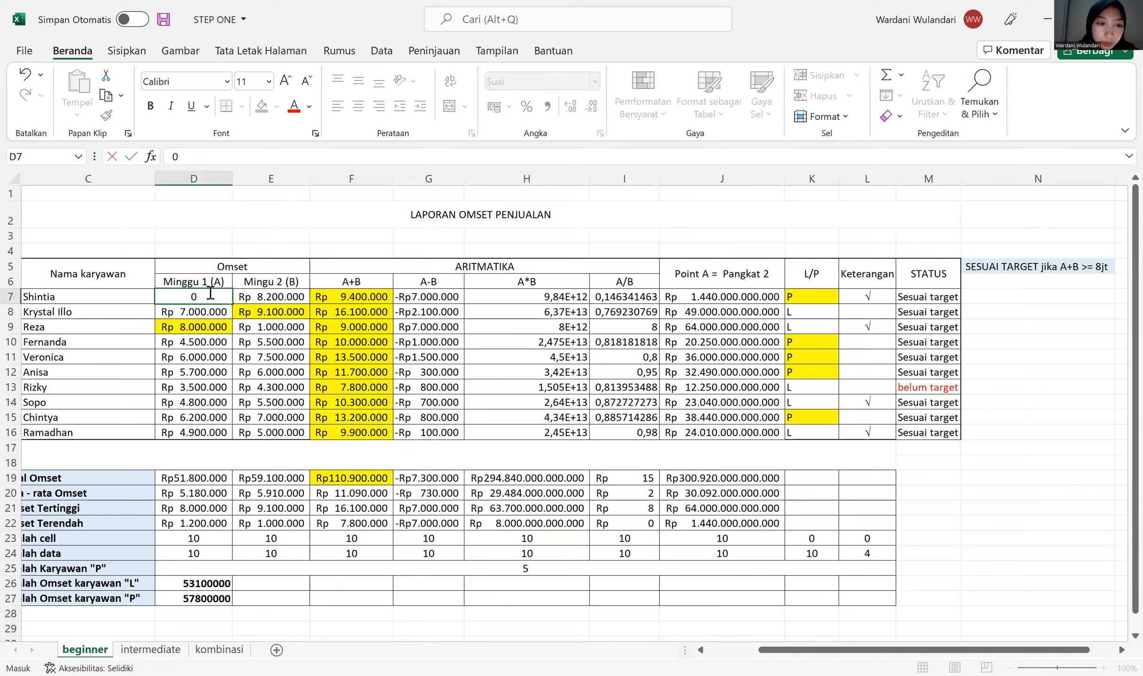
key(Return)
click(209, 292)
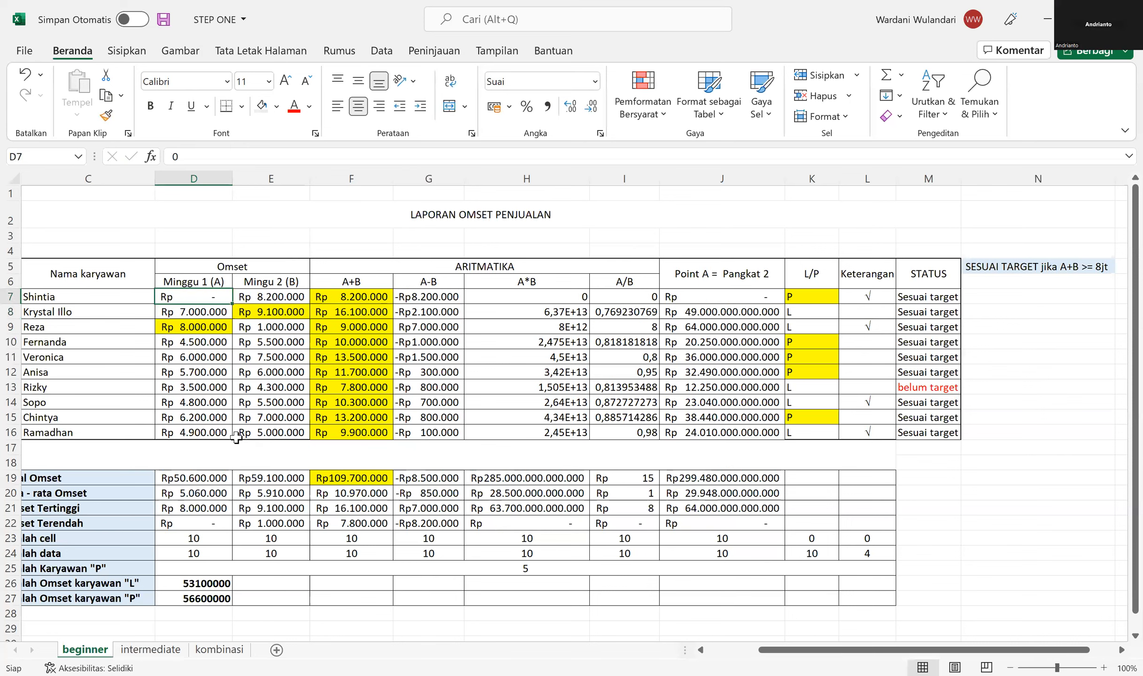
key(ctrl+z)
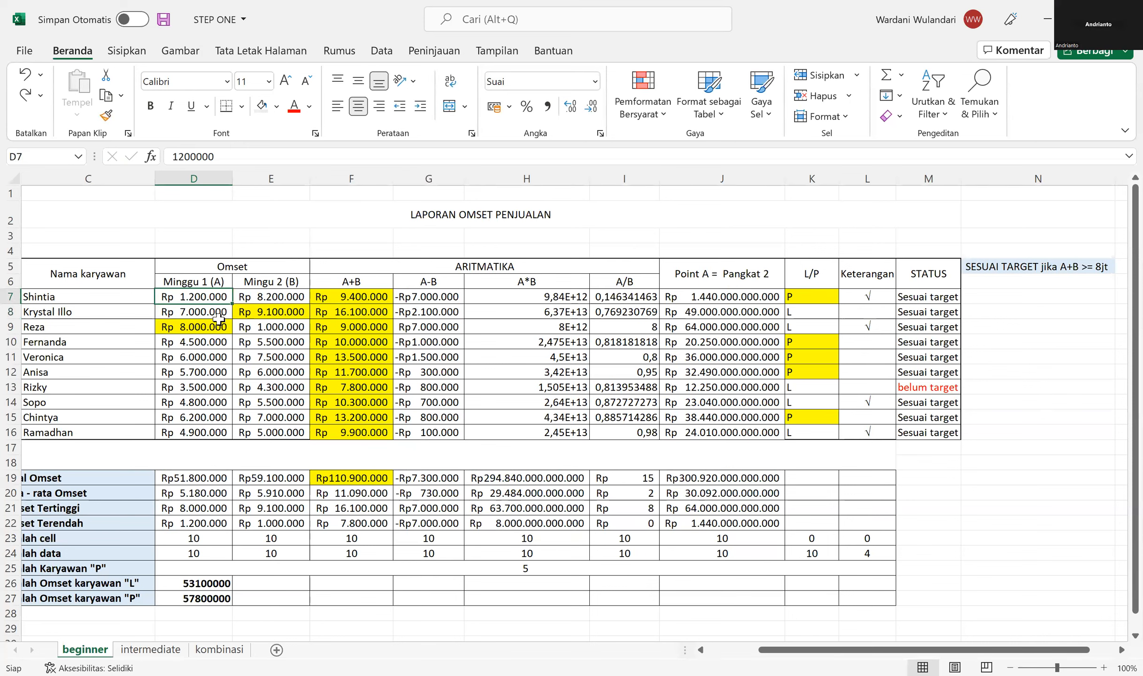
- Set D7 to 0, clear the cell to compare the summary rows, and inspect the Total Omset formula in D19
text(0)
click(203, 296)
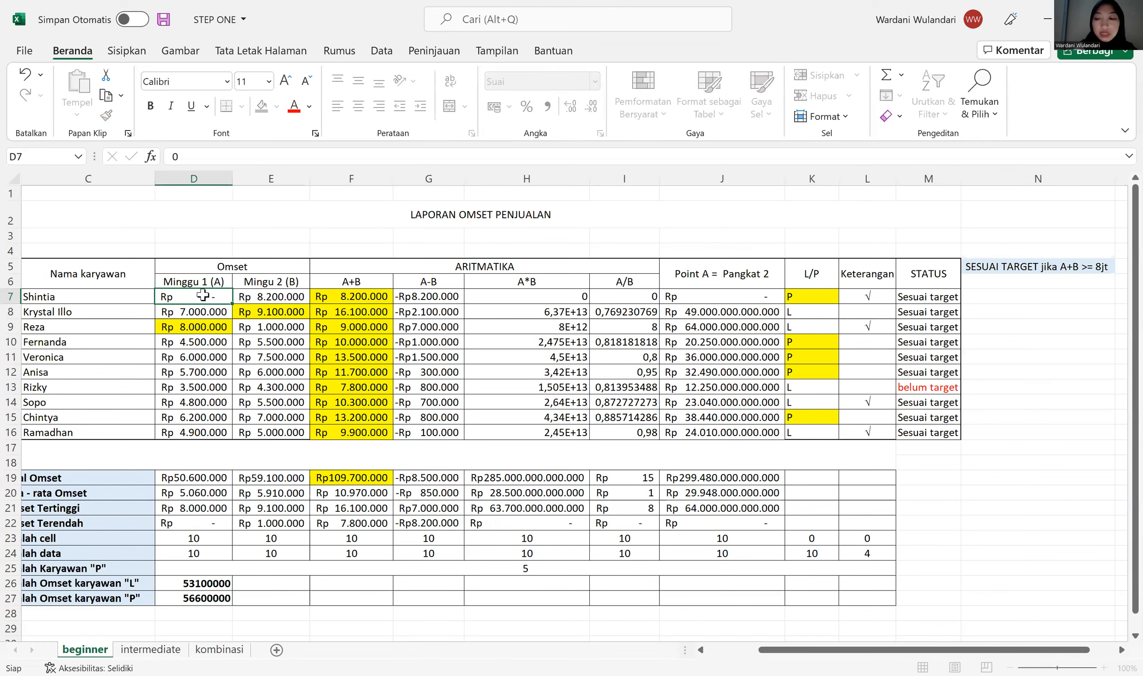
key(Delete)
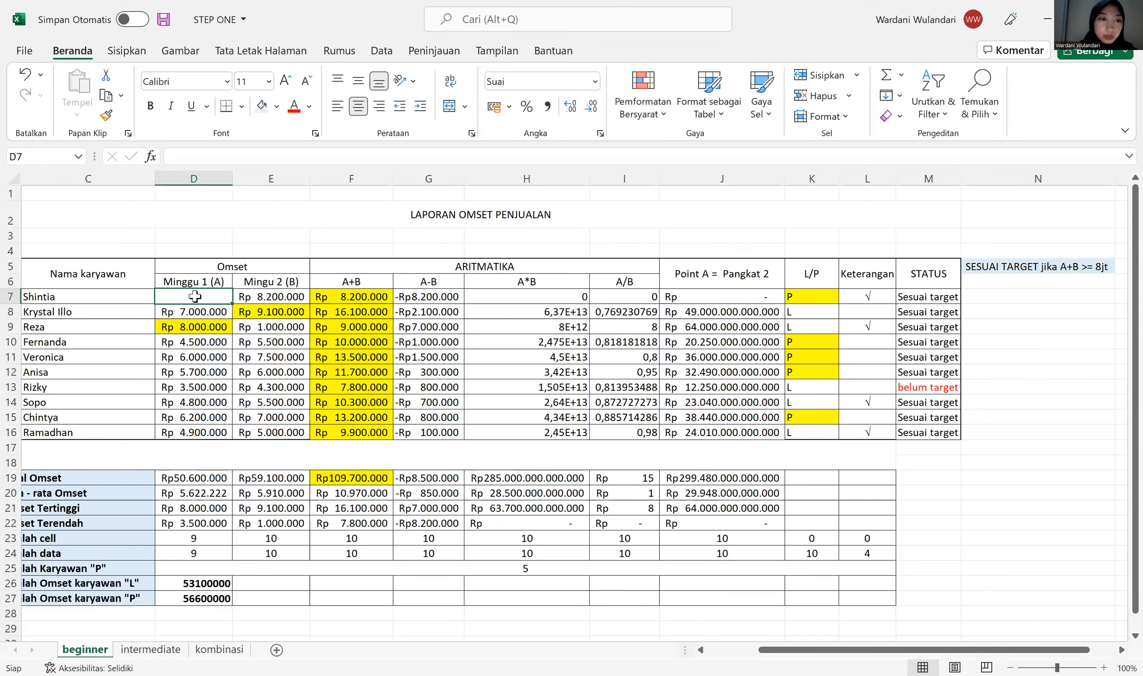
click(202, 480)
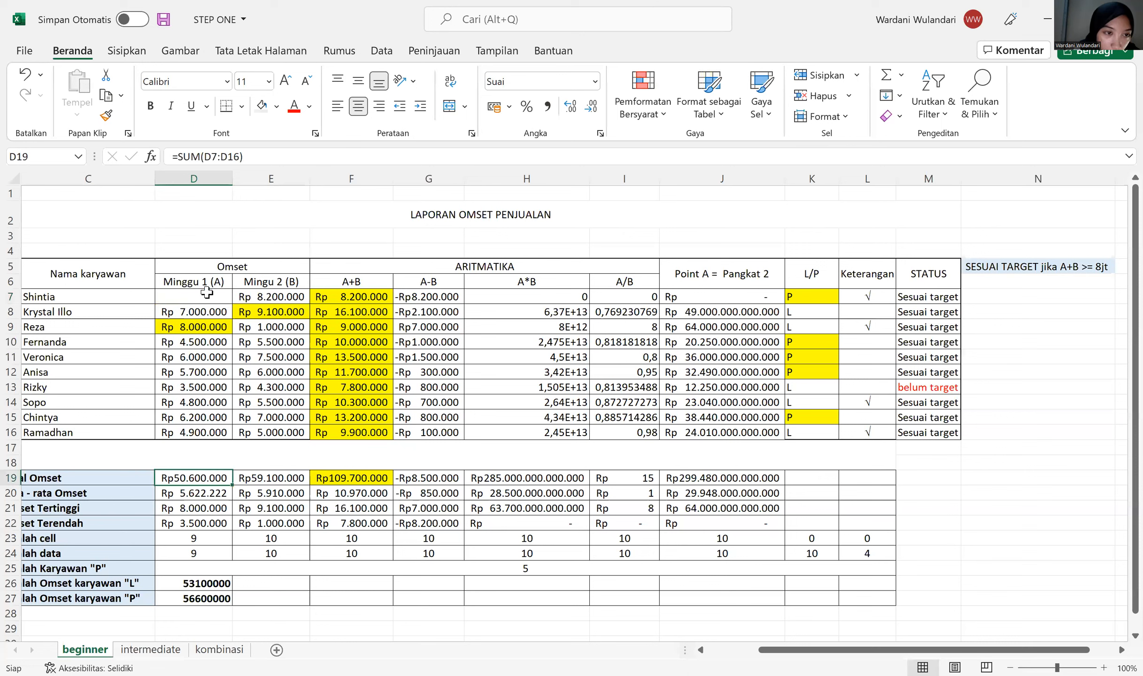
- Enter 0 in the empty D7 cell for comparison, and restore its Minggu 1 (A) turnover to 1200000
click(208, 293)
text(0)
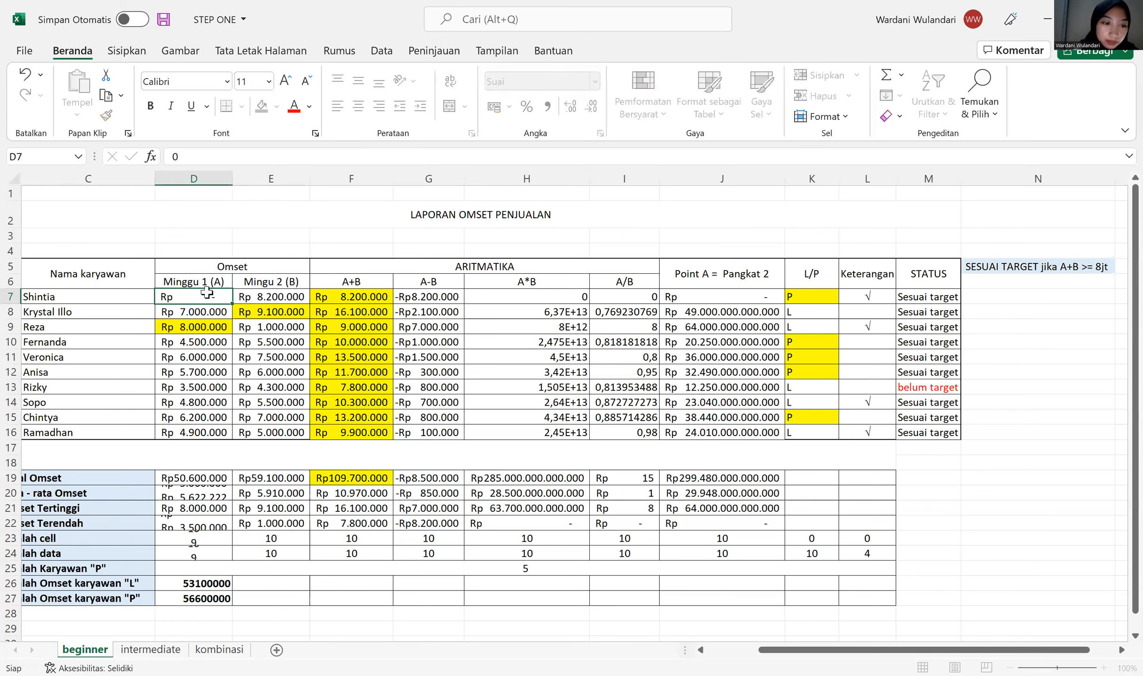
key(Return)
click(207, 293)
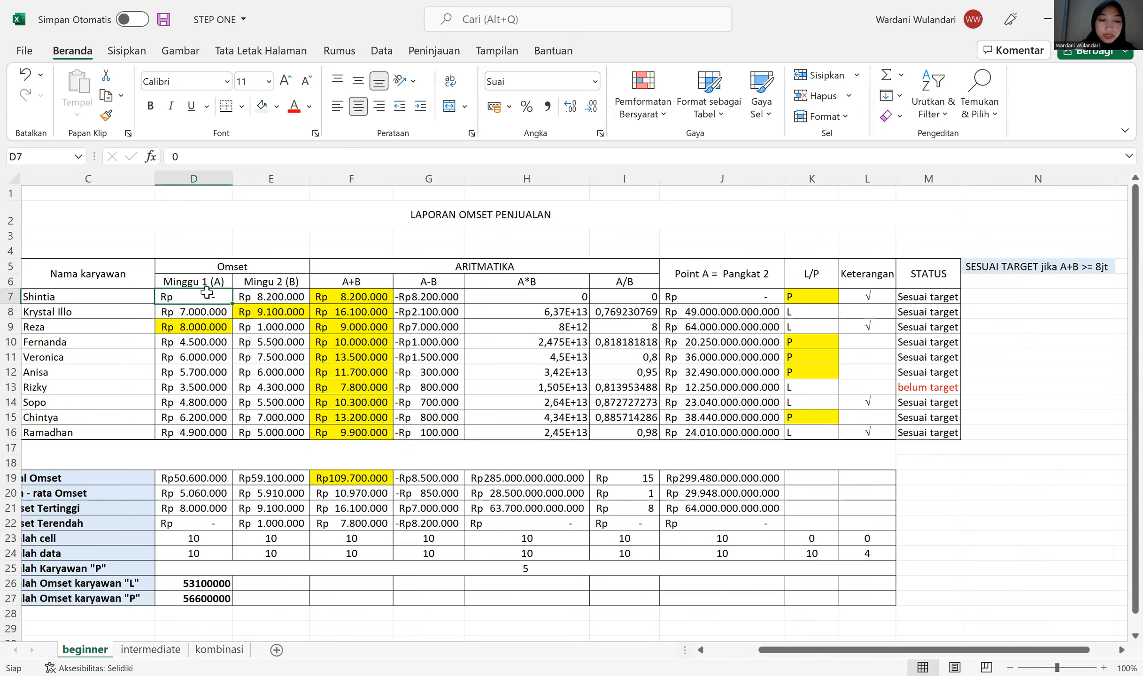
text(1200000)
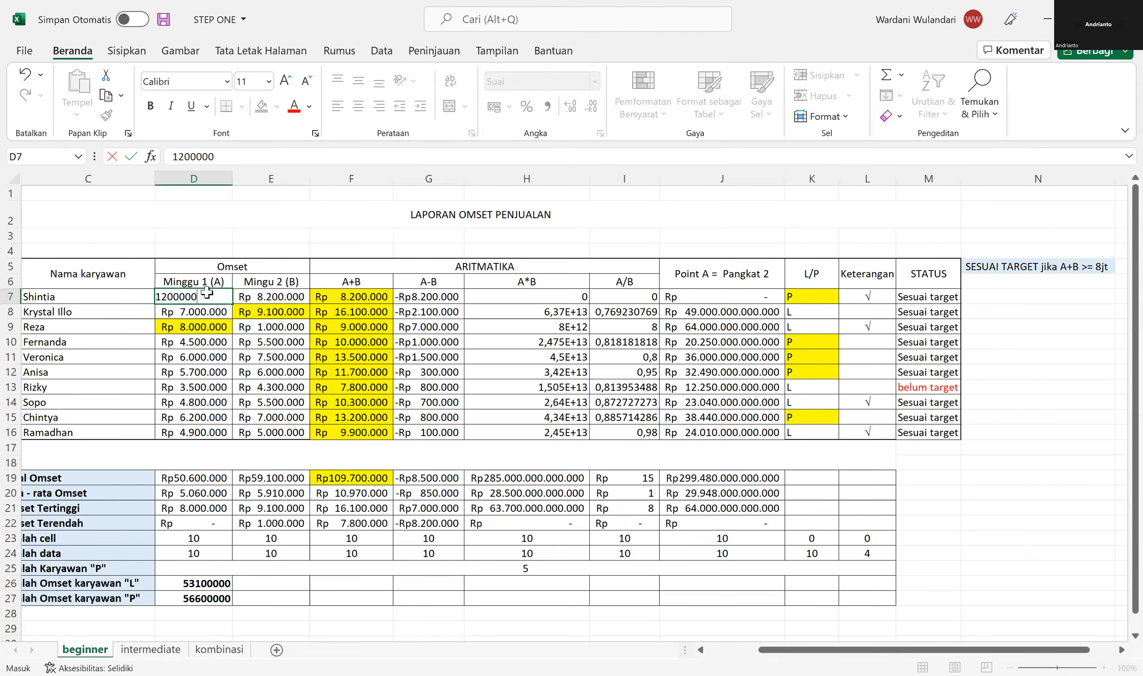
key(Return)
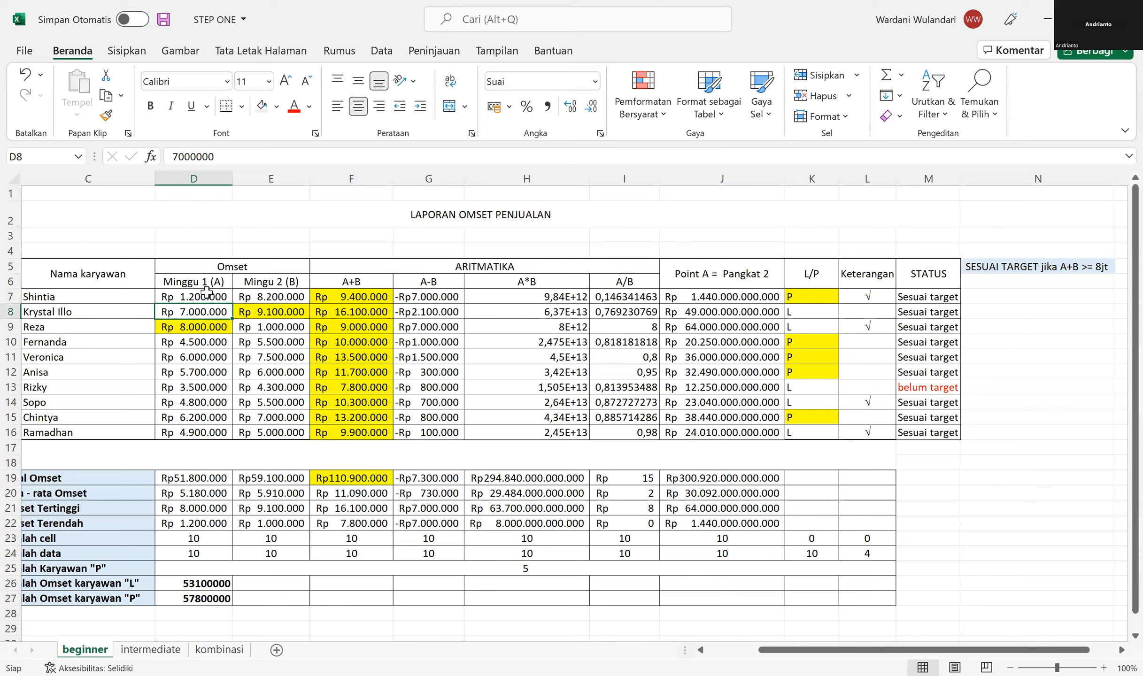
- Check the Total Omset formula in D19 against the sum of the Minggu 1 (A) values in D7:D16
click(203, 477)
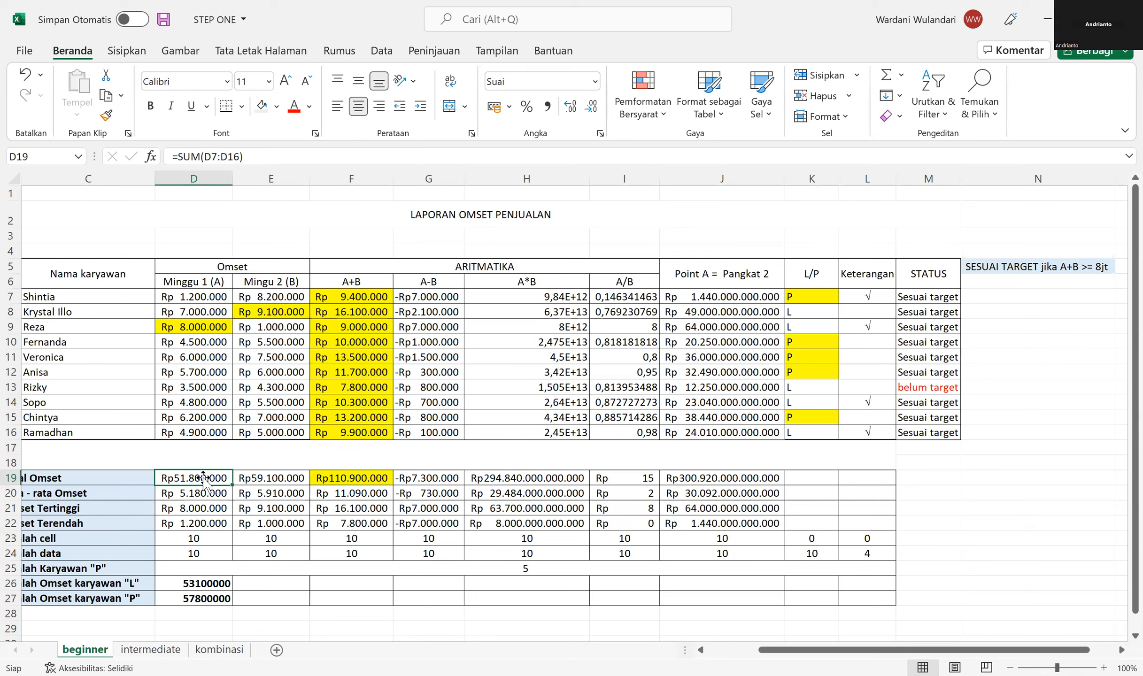
drag(207, 282, 207, 432)
drag(195, 298, 205, 432)
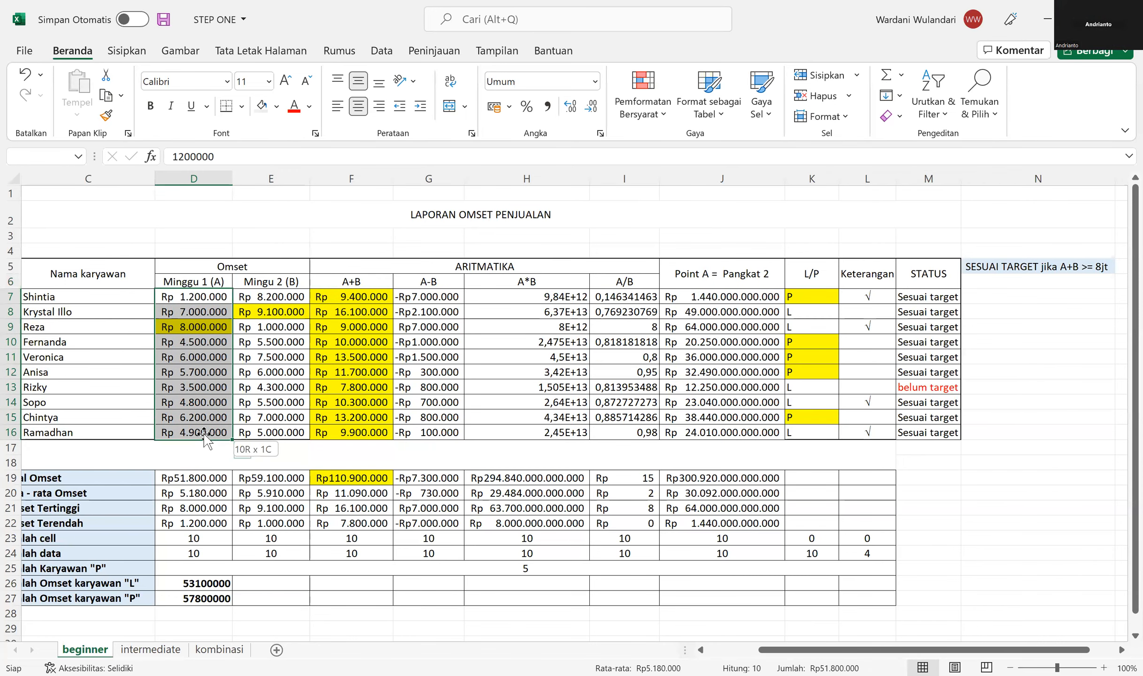
click(207, 477)
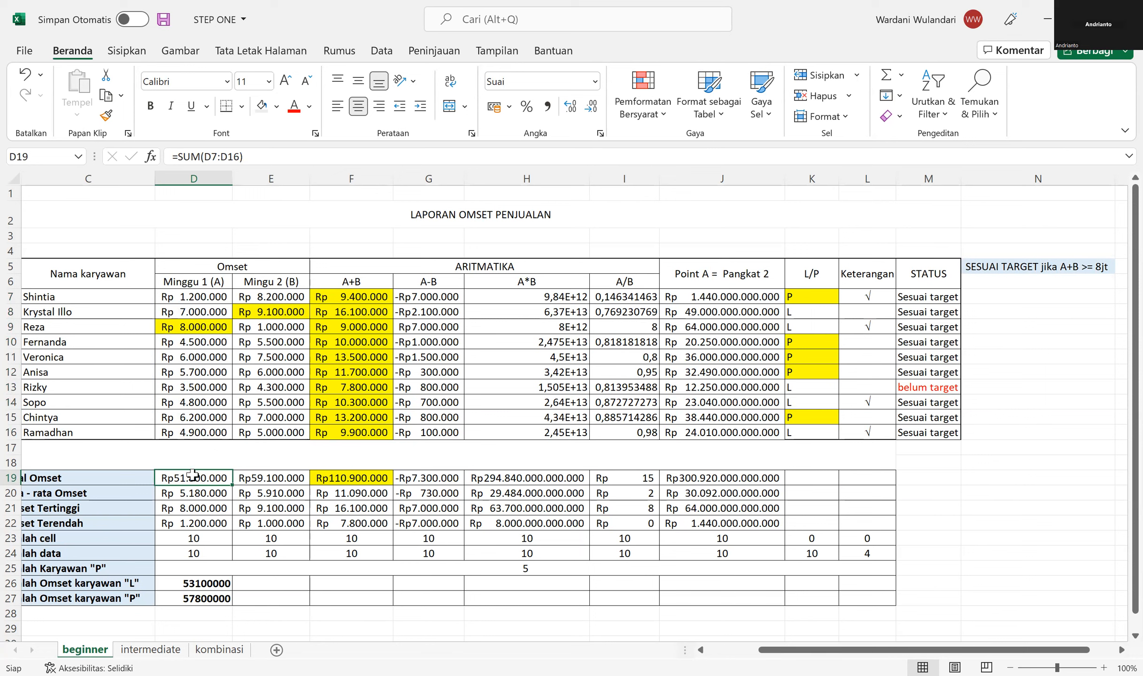
- Clear the Minggu 1 (A) turnover in D7 and check the remaining values in D8:D16 against the summary rows
click(184, 314)
click(184, 297)
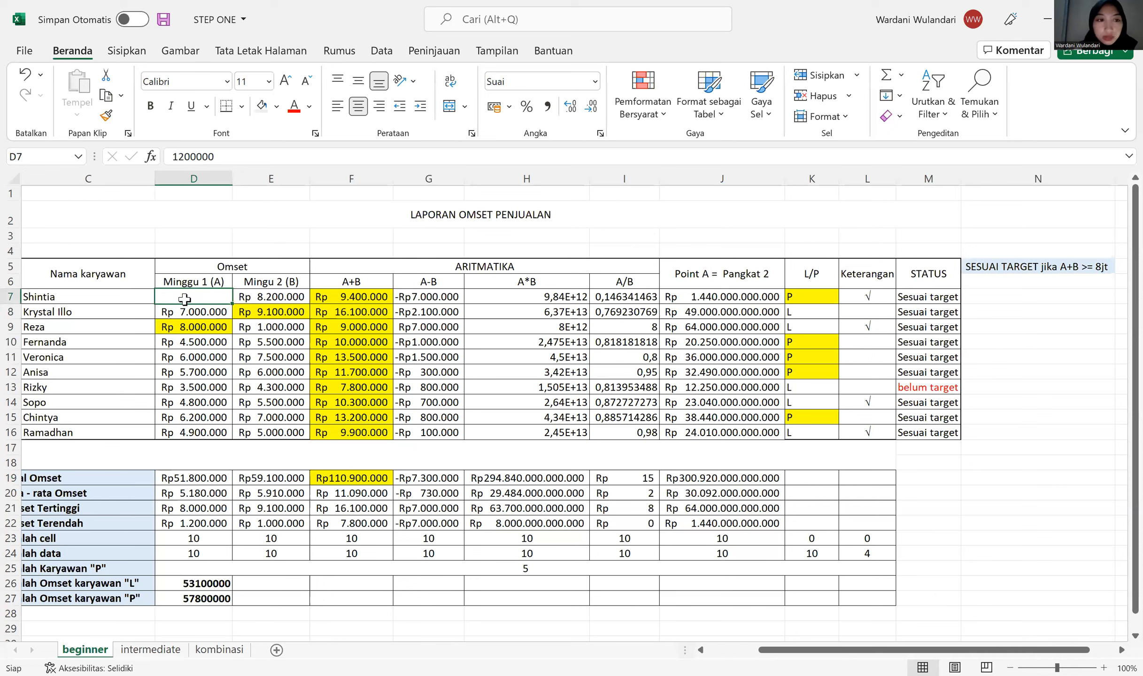
key(Delete)
drag(196, 312, 196, 447)
drag(196, 308, 209, 431)
key(Home)
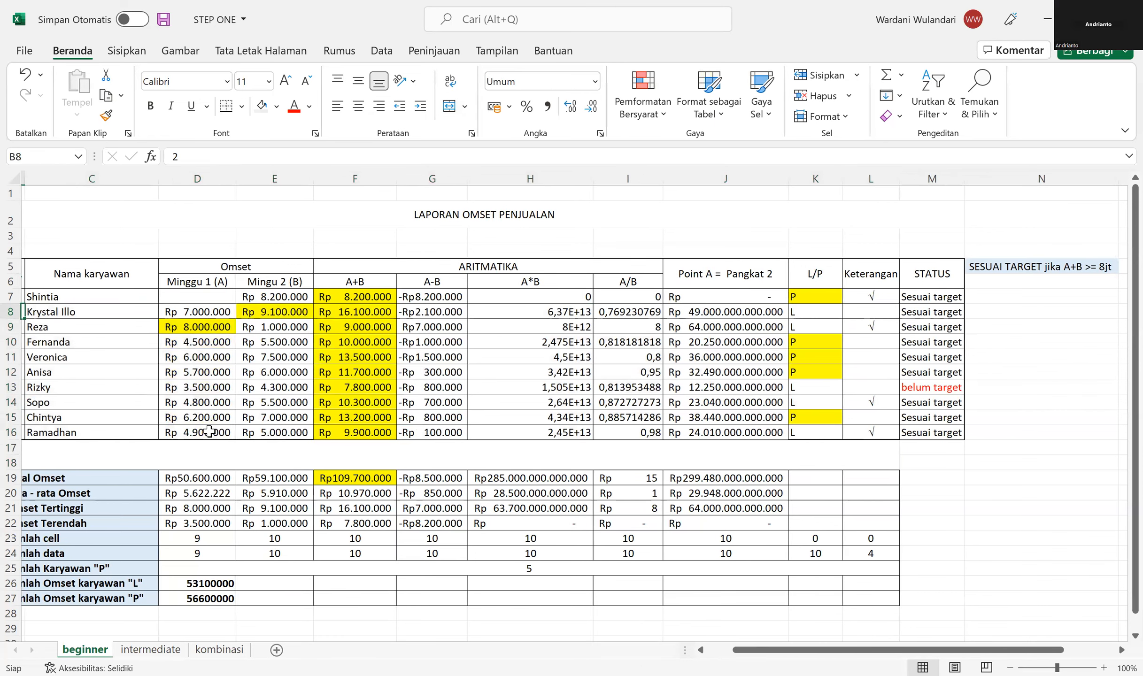
drag(279, 312, 279, 432)
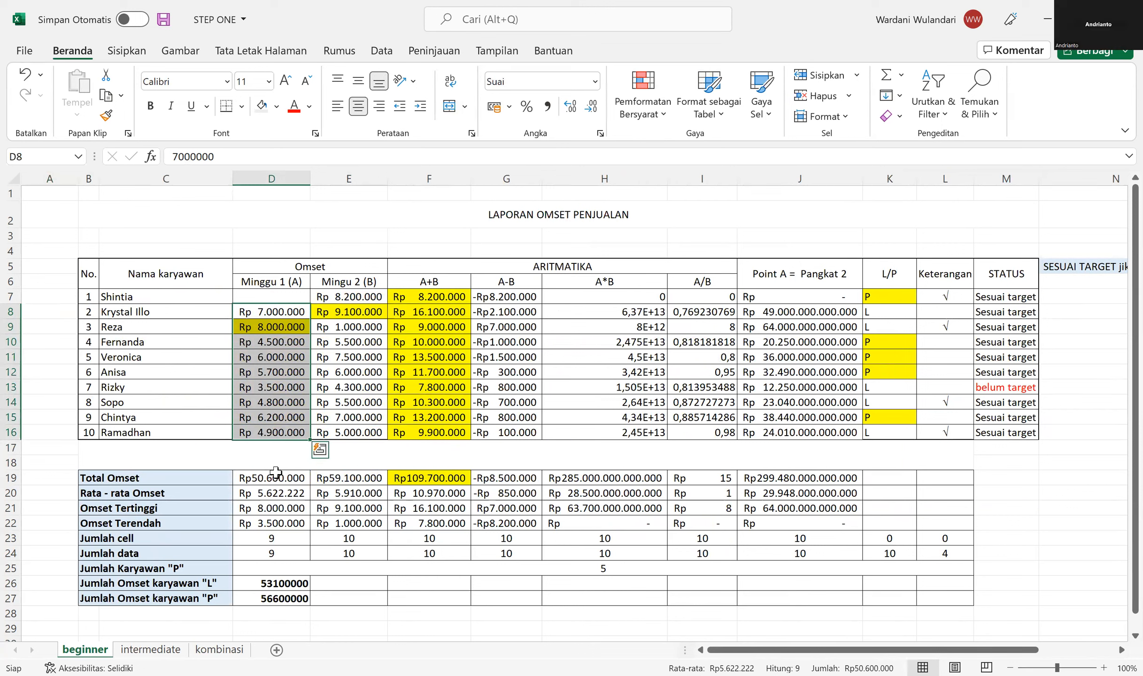
- Inspect which cells the Total Omset SUM formula in D19 covers while D7 is empty, leaving the formula as it is
click(275, 477)
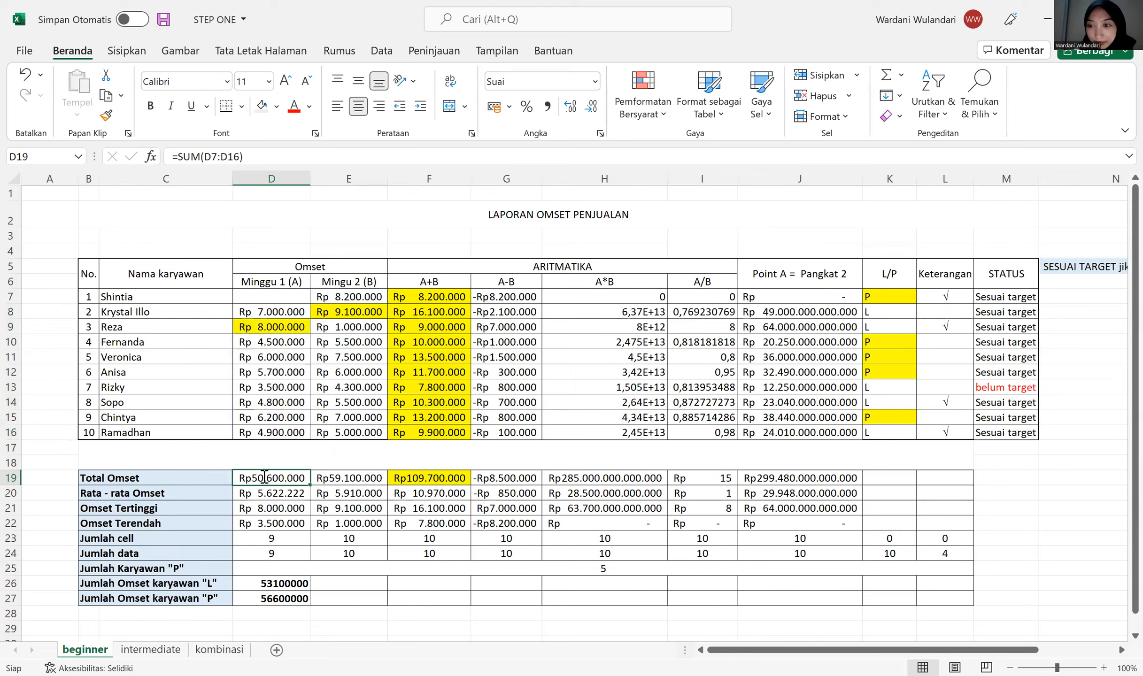
key(F2)
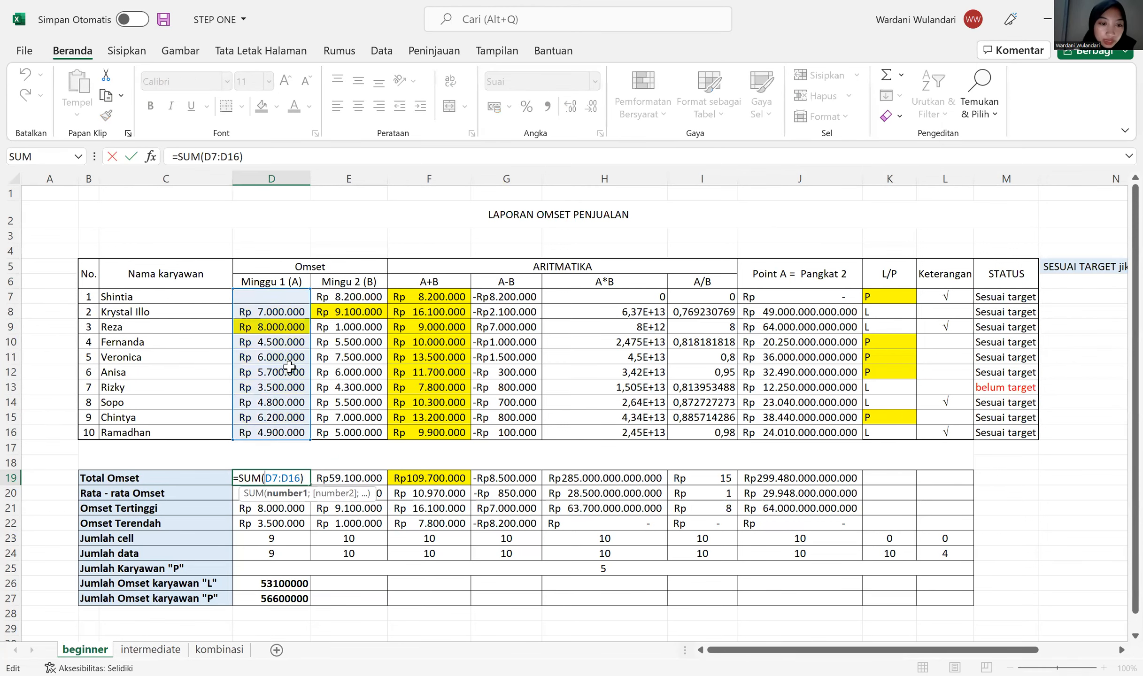
key(Return)
- Change the Rata - rata Omset formula in D20 to average D8:D16, leaving out the empty D7 cell
click(247, 156)
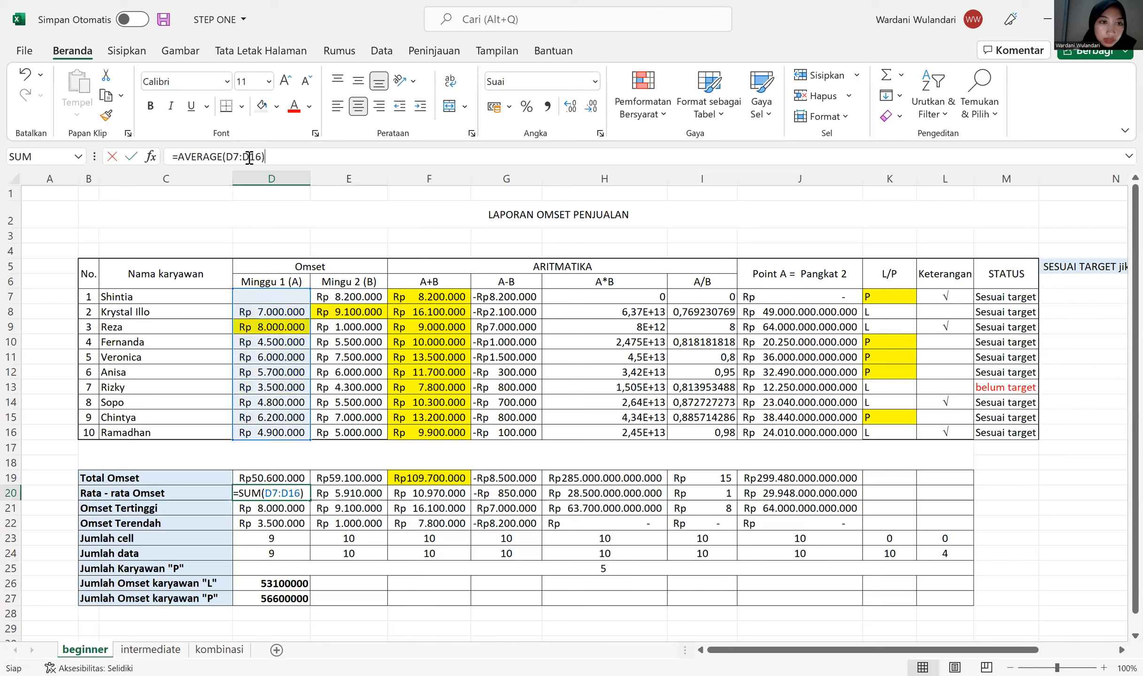
double_click(247, 156)
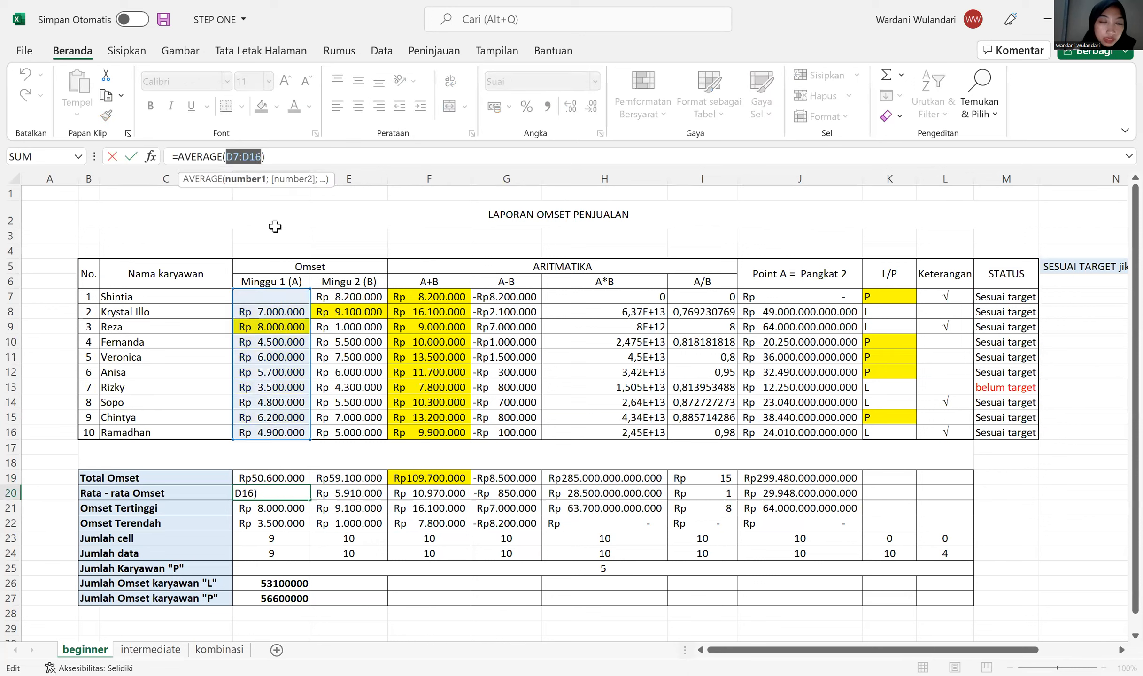
click(239, 156)
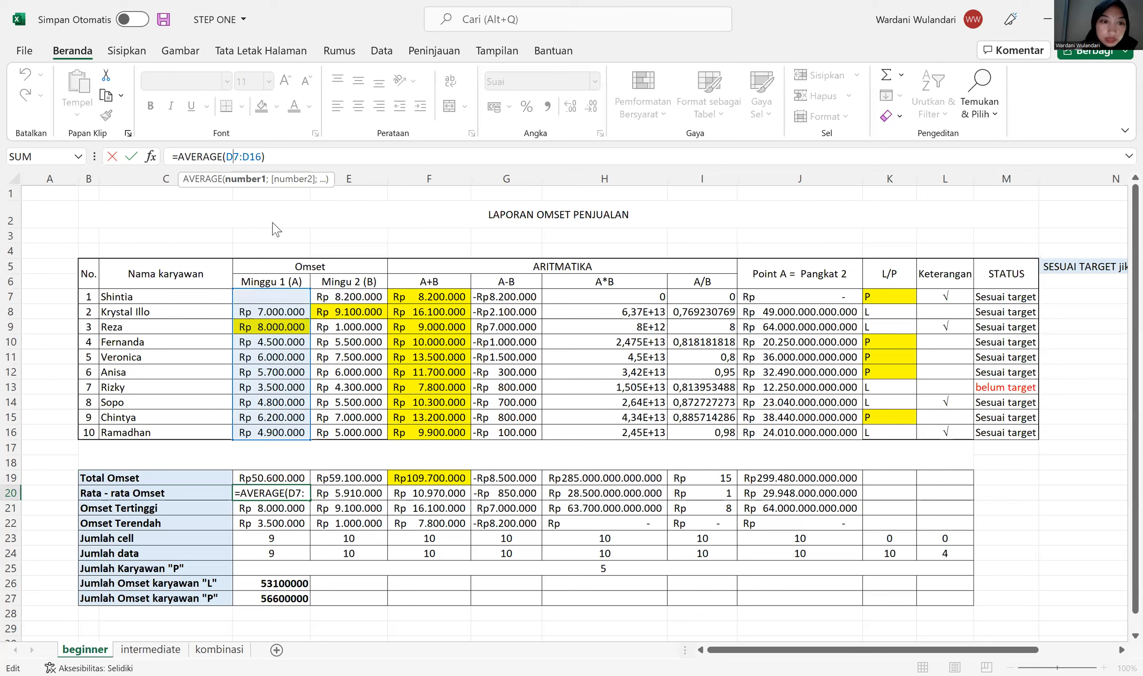
key(BackSpace)
text(8)
key(Return)
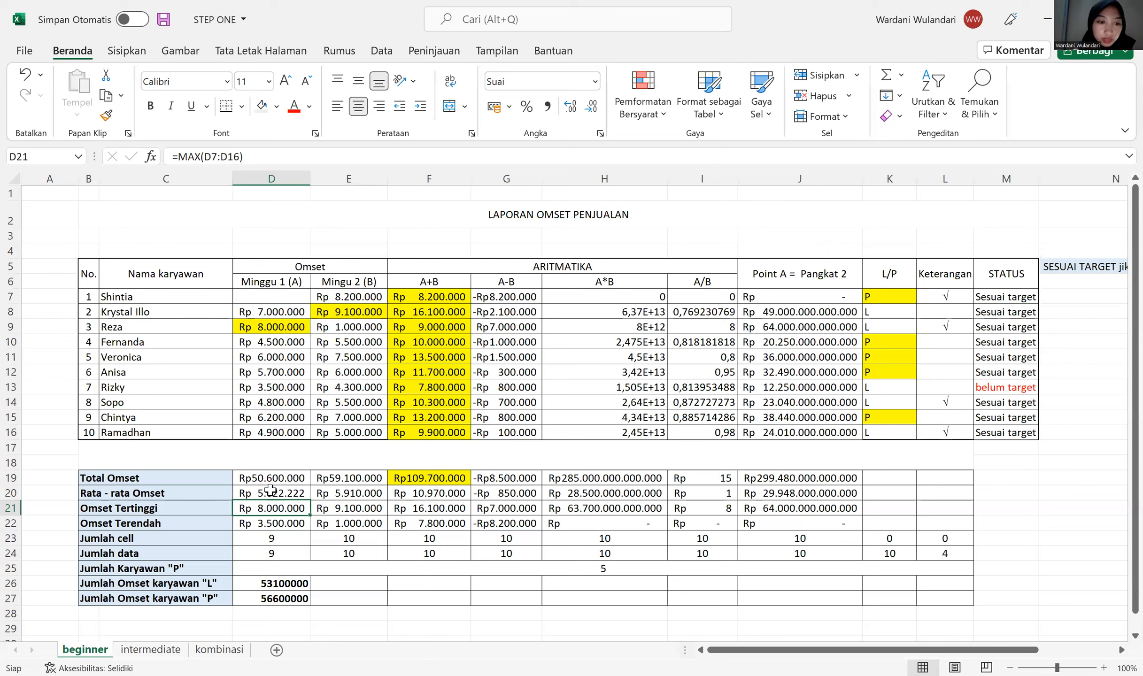
- Enter 0 as the first employee's Minggu 1 (A) sales figure in cell D7
key(Up)
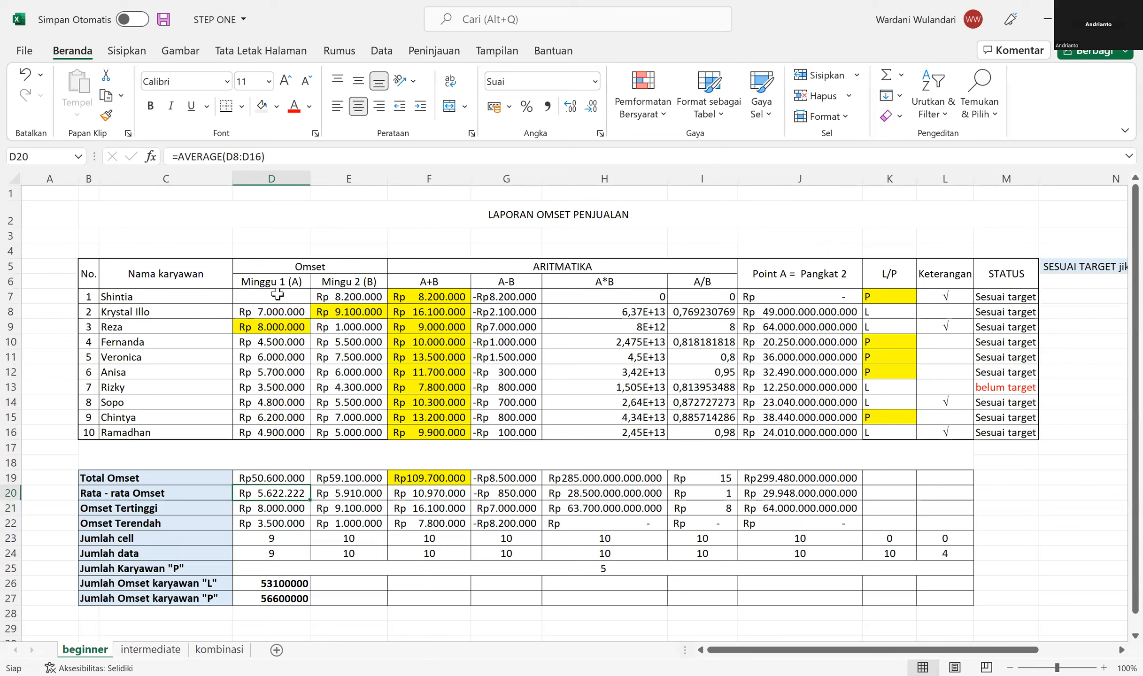
click(278, 295)
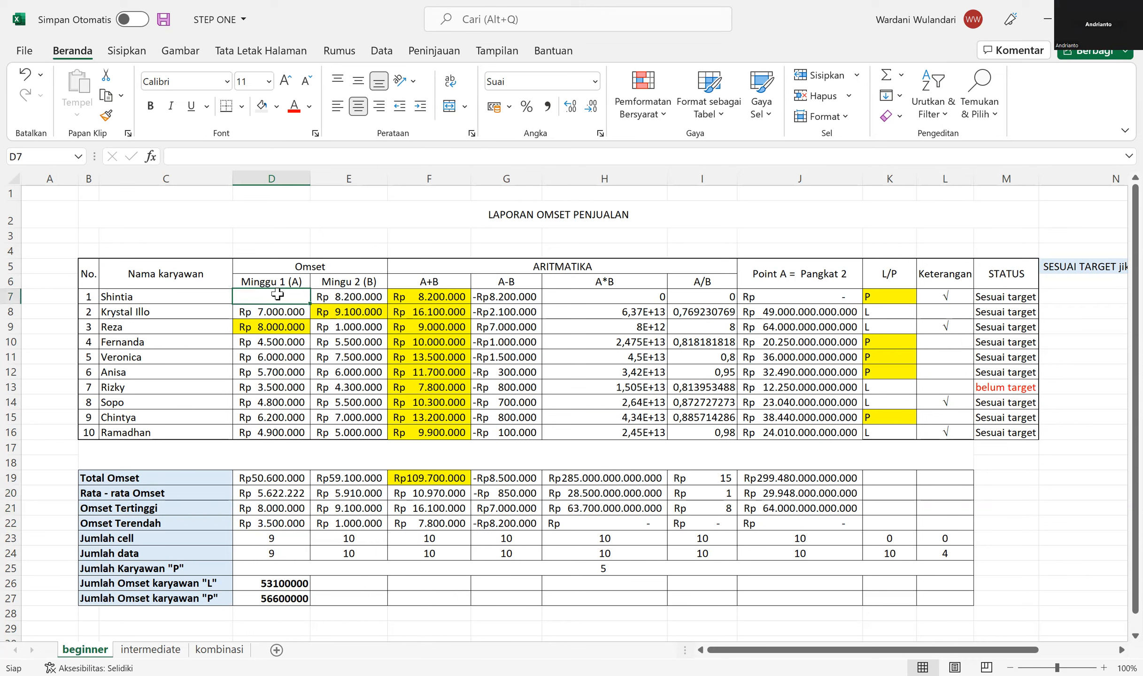
click(280, 490)
double_click(296, 297)
text(0)
key(Return)
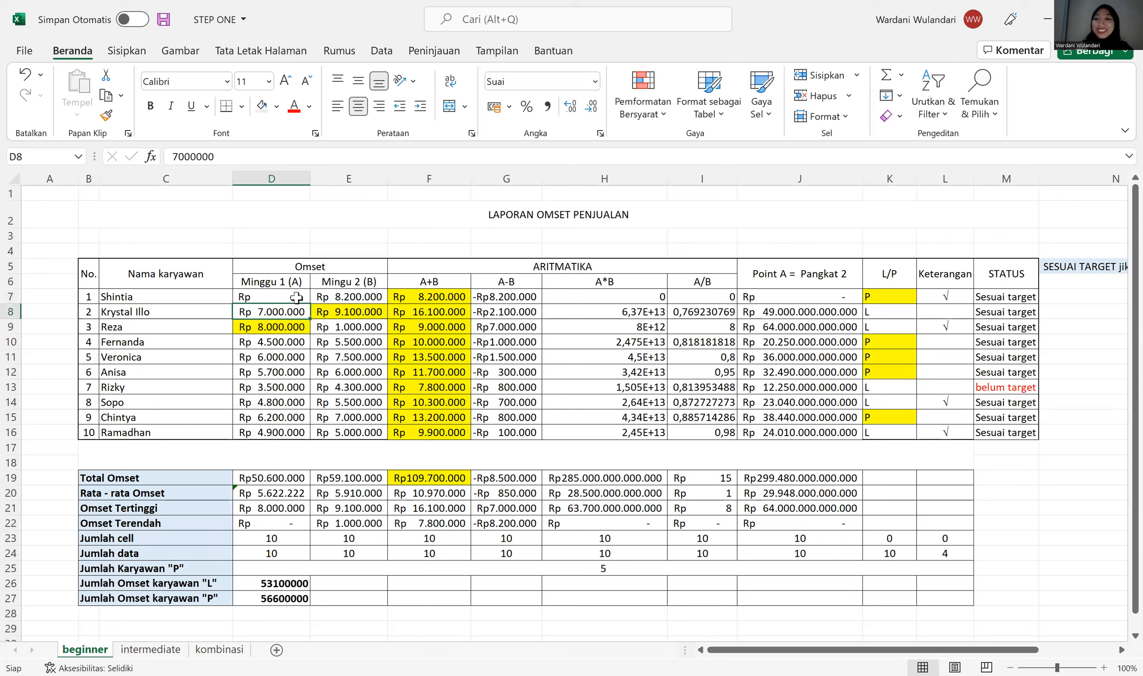
key(Up)
key(Up)
key(Up)
key(Up)
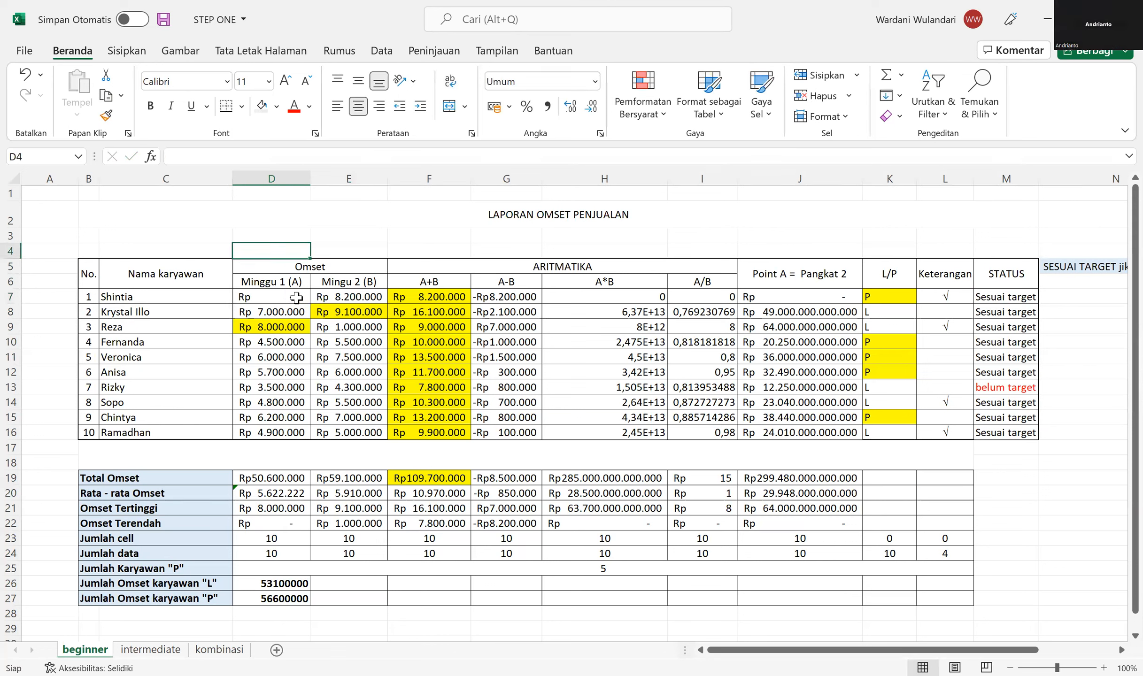
key(Down)
key(Down)
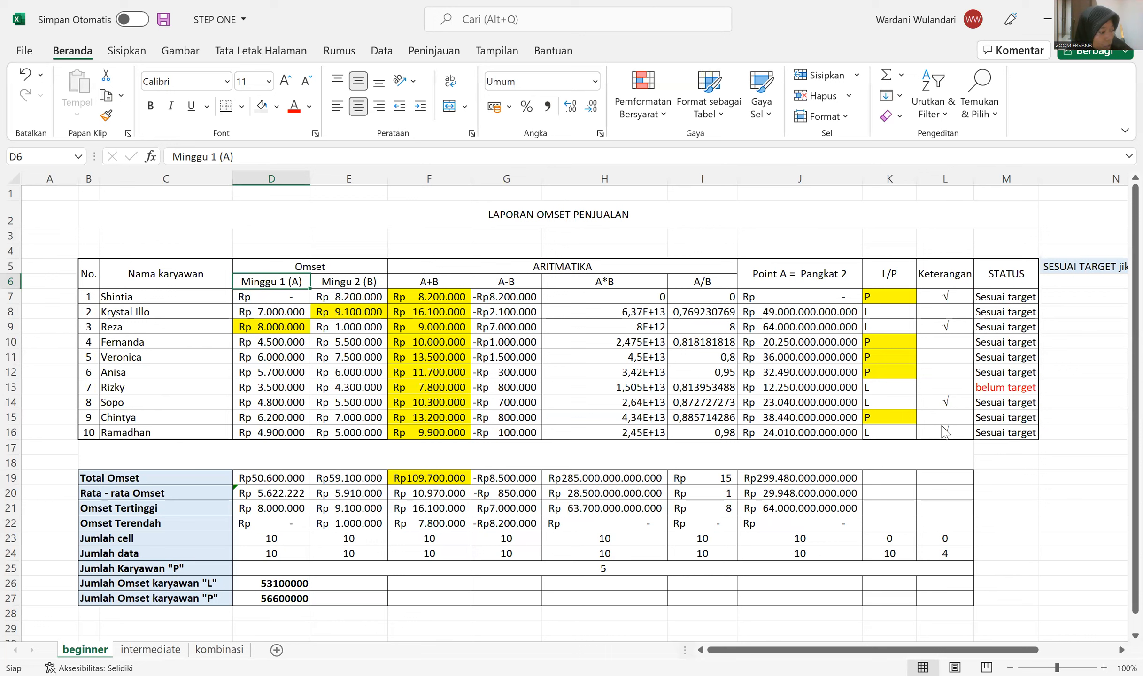
click(581, 478)
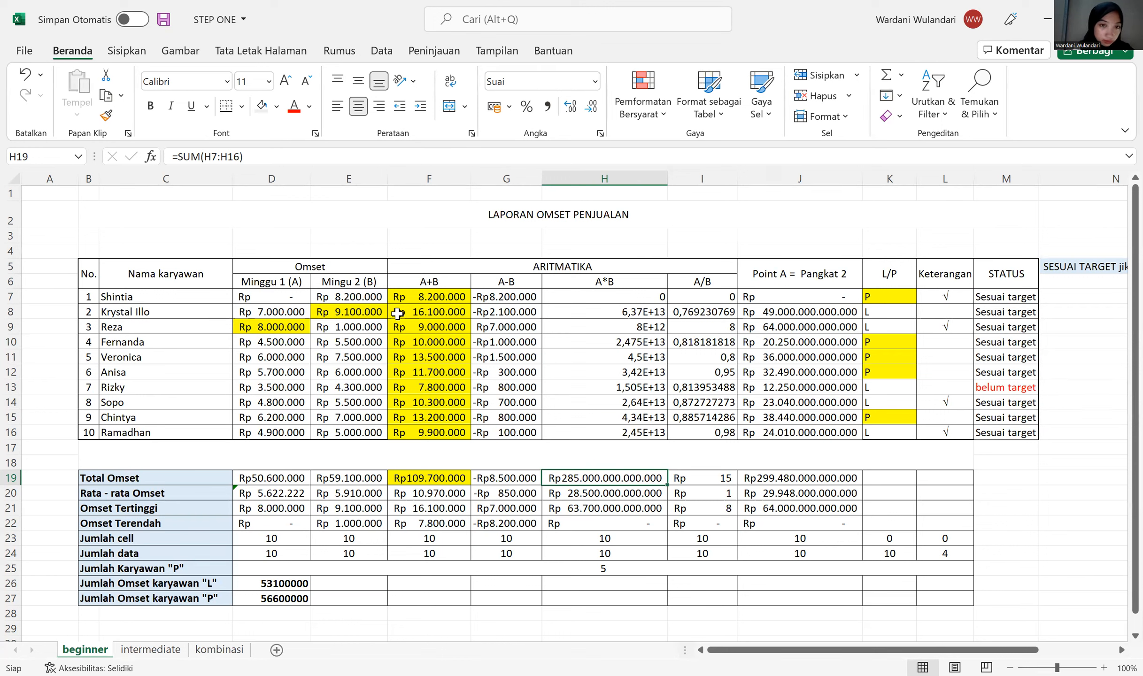
- Remove the fill colour from the employee data and the summary rows below it, columns B to L from row 7 down
mouse_move(232, 292)
mouse_down()
mouse_move(405, 387)
mouse_move(512, 373)
mouse_move(820, 413)
mouse_move(820, 614)
mouse_up()
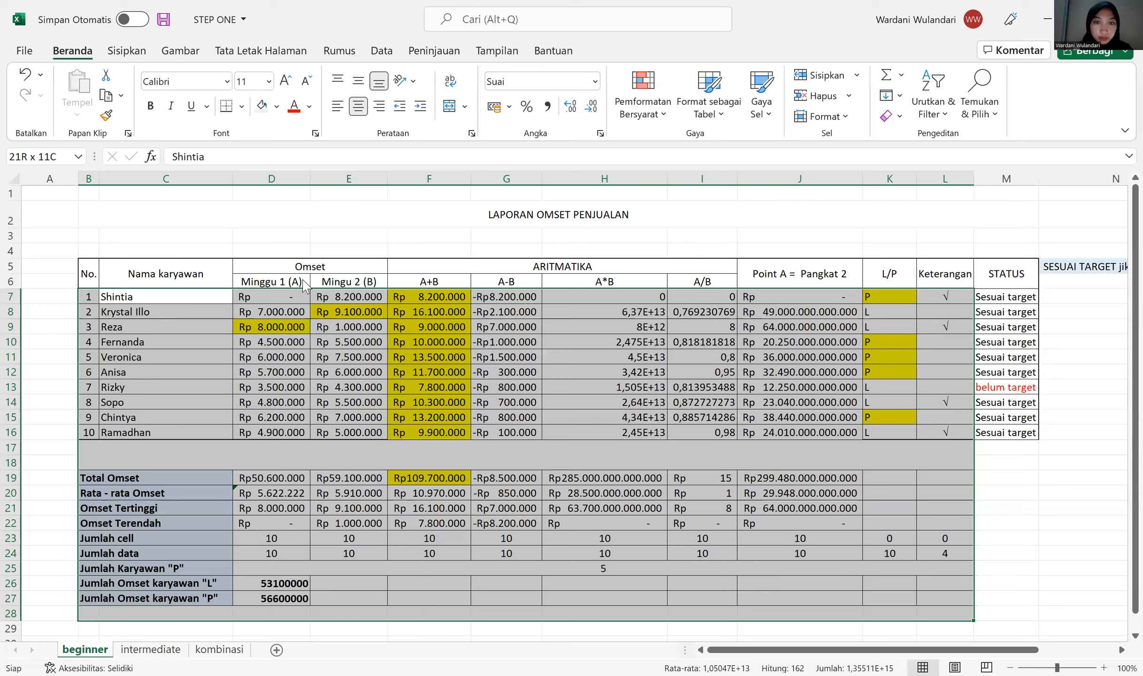
click(276, 107)
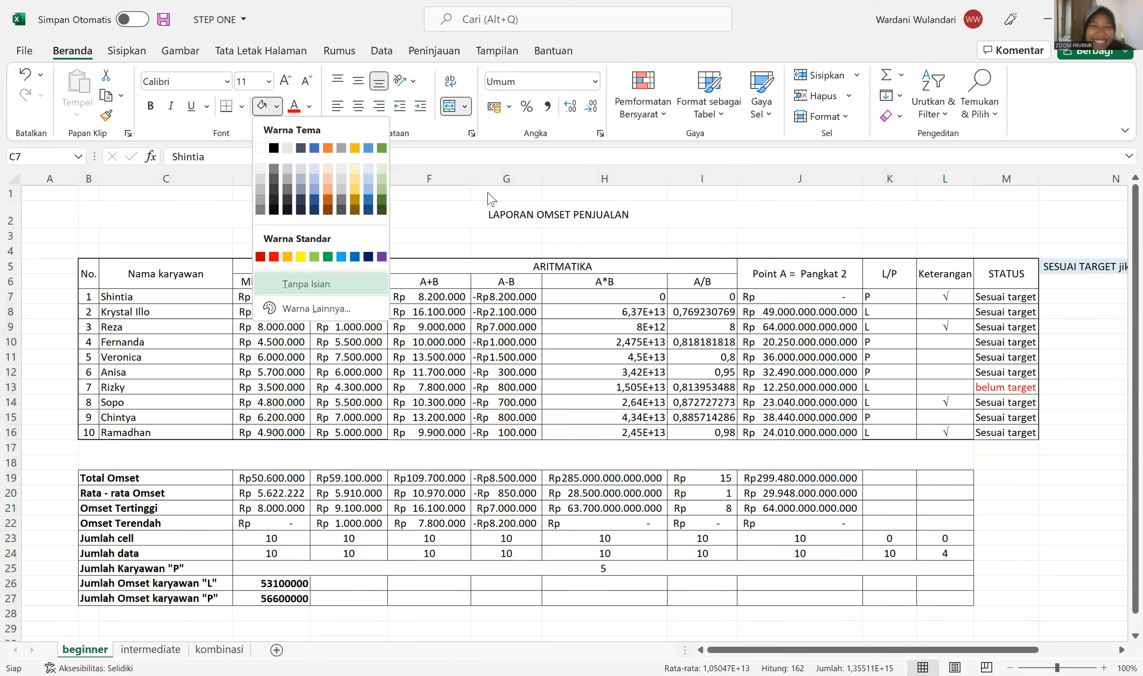
click(506, 372)
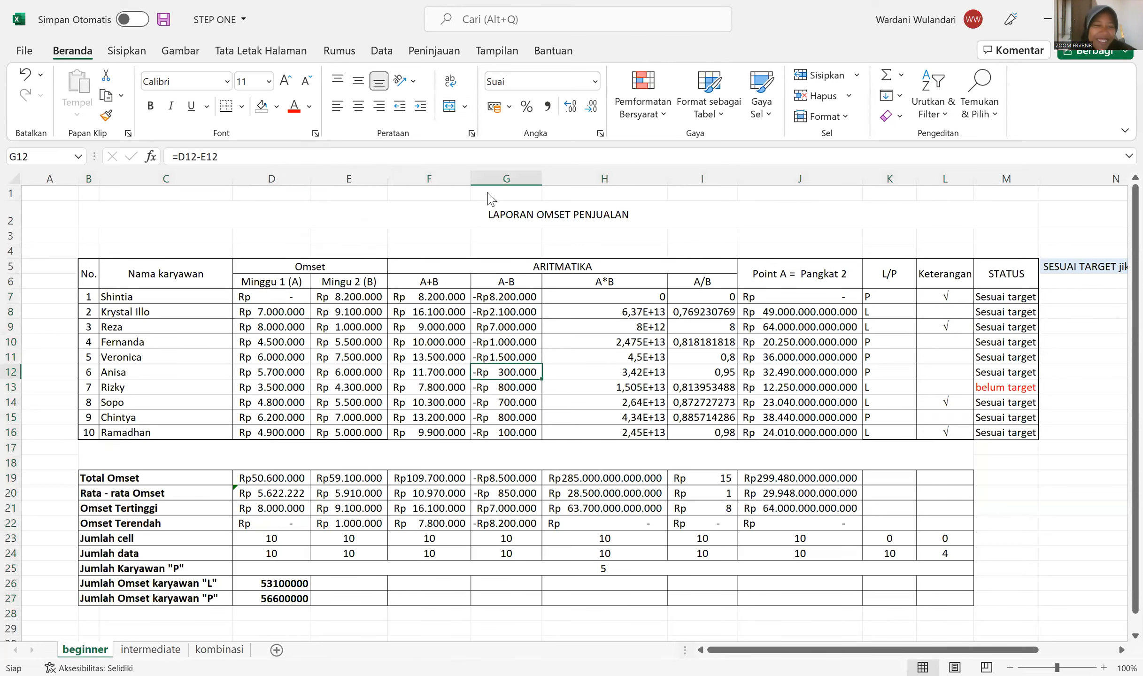
- Set the font colour of the STATUS cells M11:M15 to black
click(1007, 358)
key(shift+Down)
key(shift+Down)
key(shift+Down)
key(shift+Down)
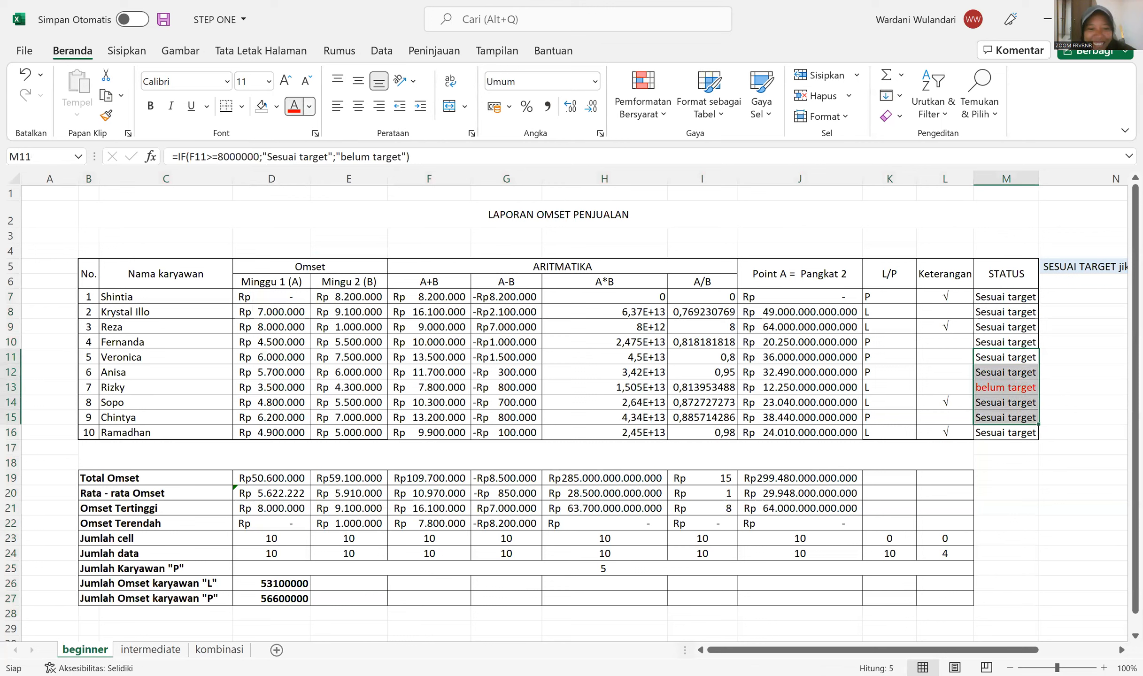
click(309, 107)
click(325, 128)
click(604, 373)
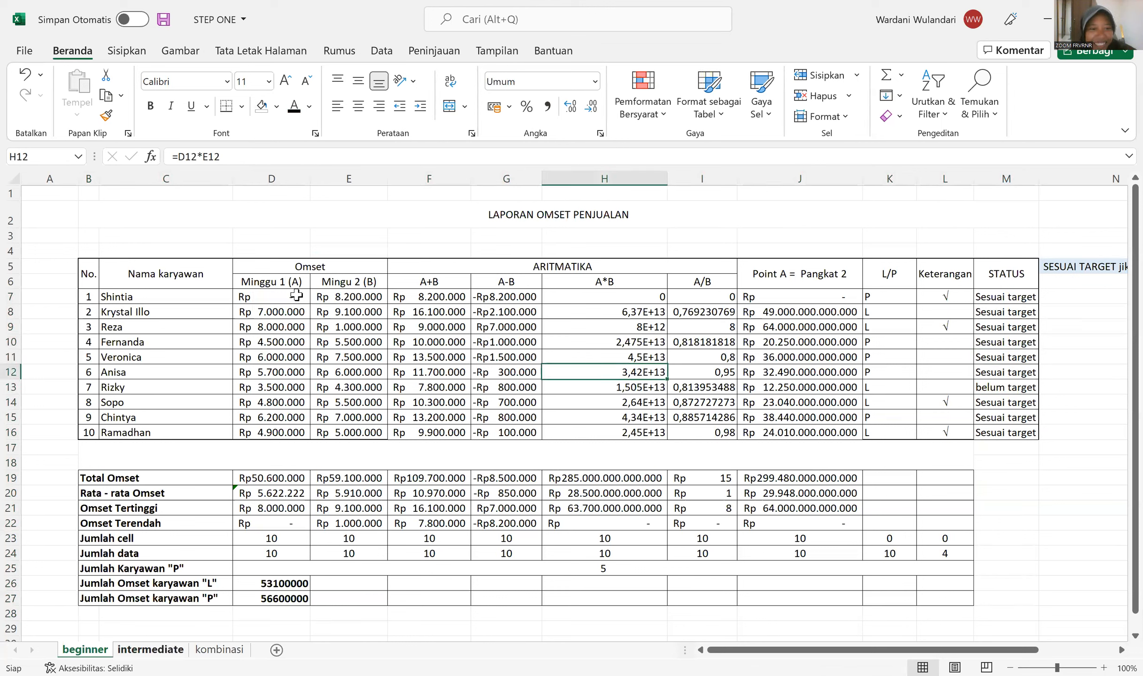
- Set the first employee's Minggu 1 (A) sales figure in D7 to 1.200.000
click(296, 295)
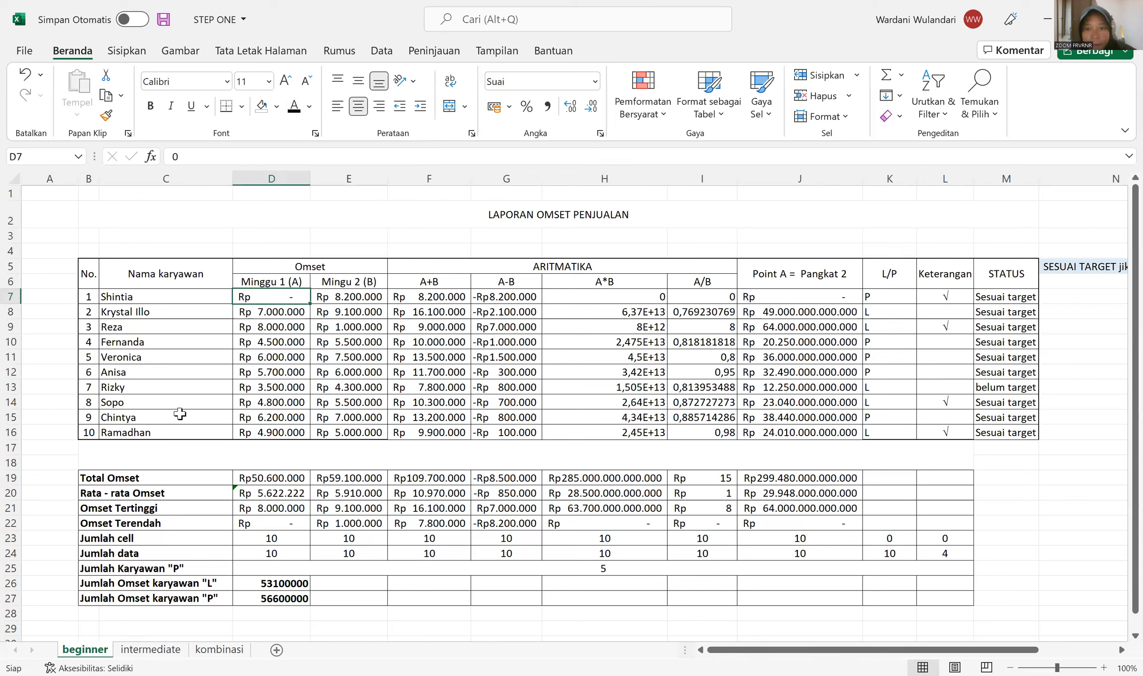
text(1.200.000)
key(Return)
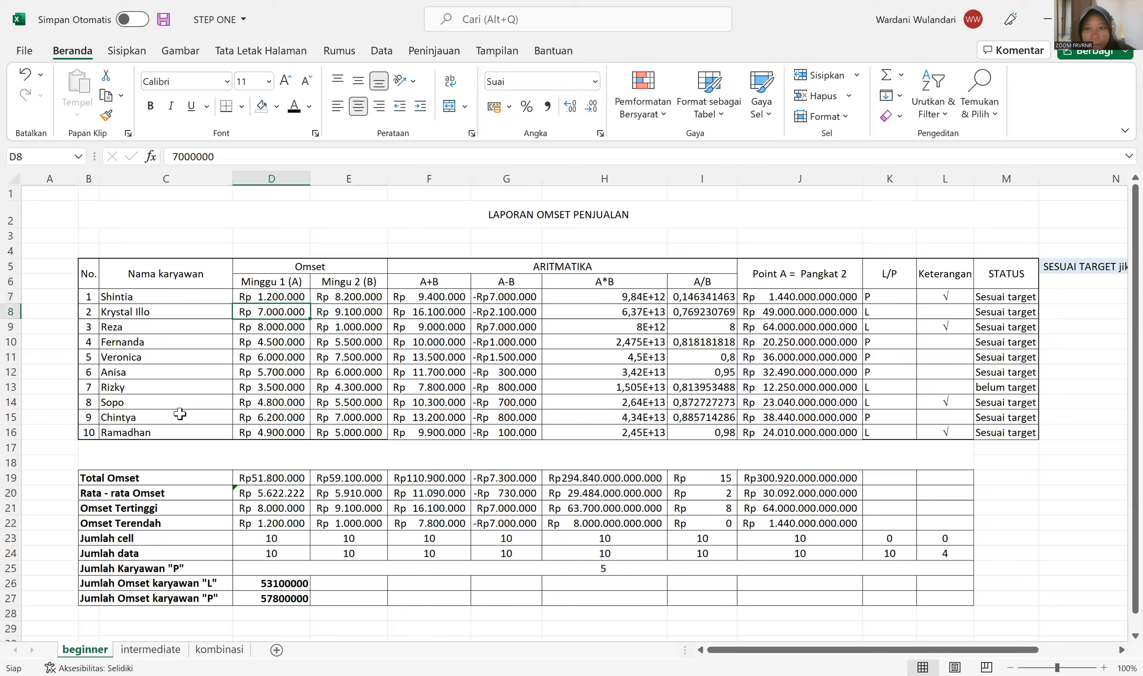
- Apply an outside border around the whole sales table B5:M16
click(398, 347)
click(418, 430)
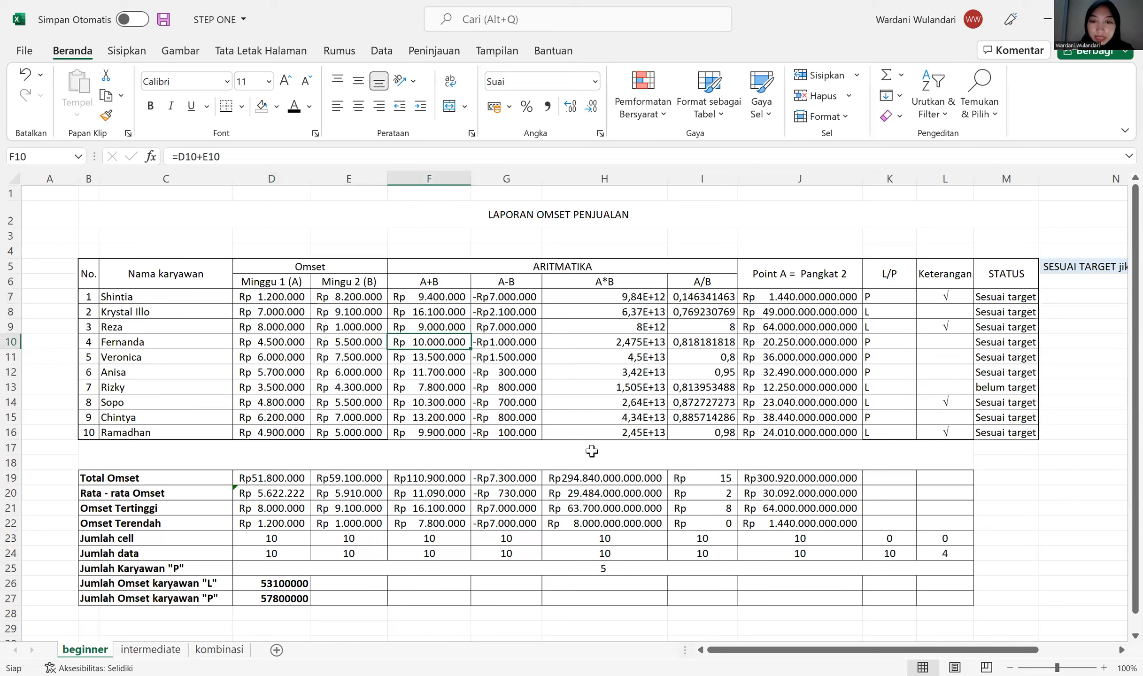
key(shift+Down)
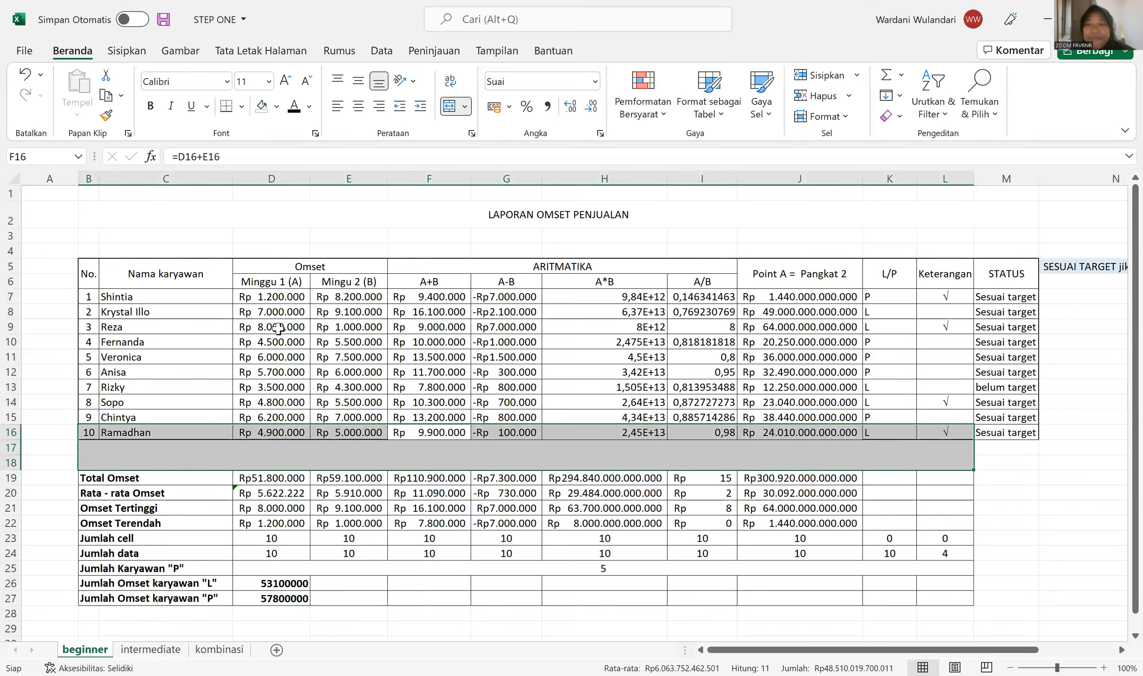
drag(89, 273, 998, 432)
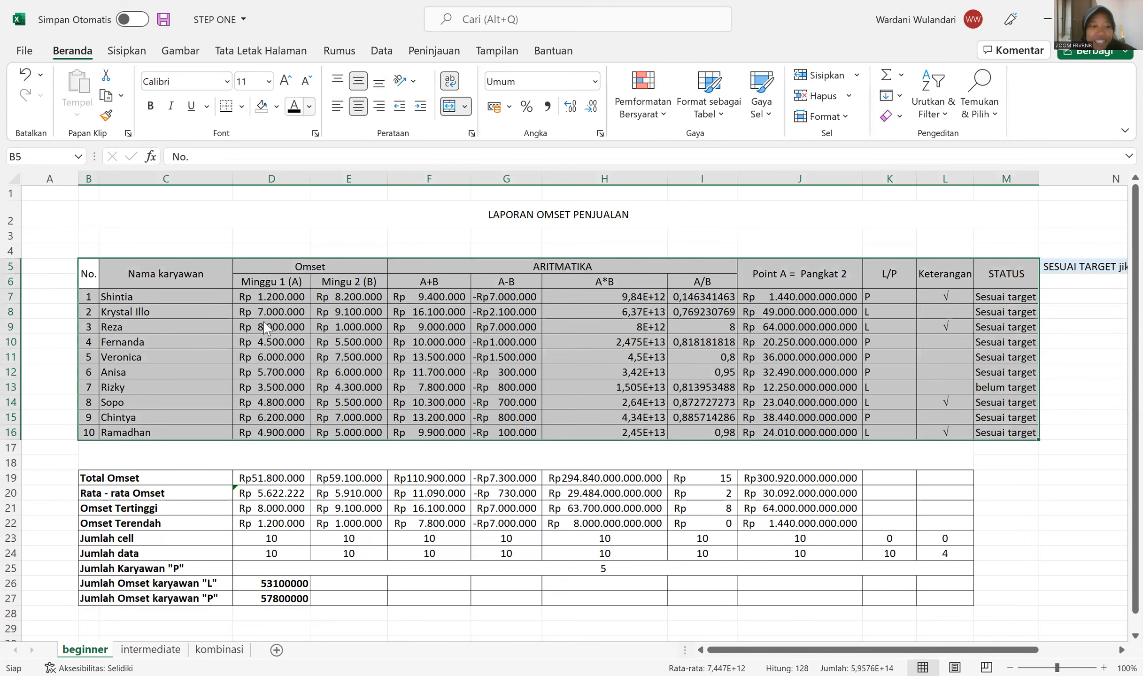
click(242, 106)
click(282, 317)
- Switch to the intermediate sheet and look over its order numbers and the customer columns of the references table
click(151, 650)
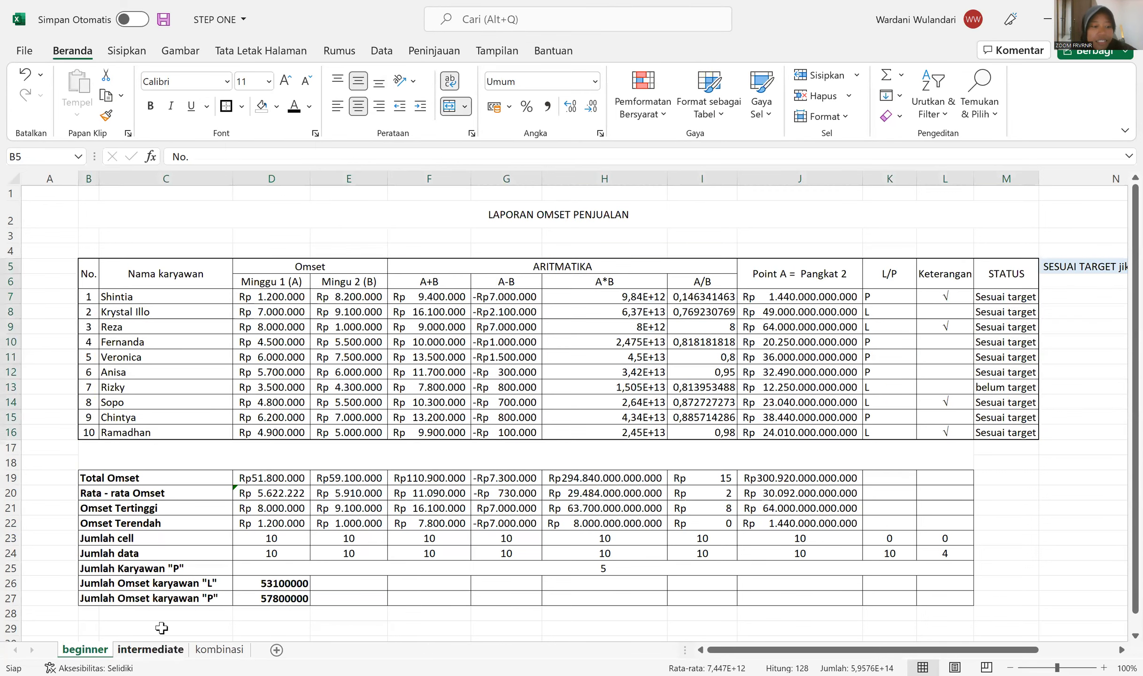
click(232, 314)
click(268, 253)
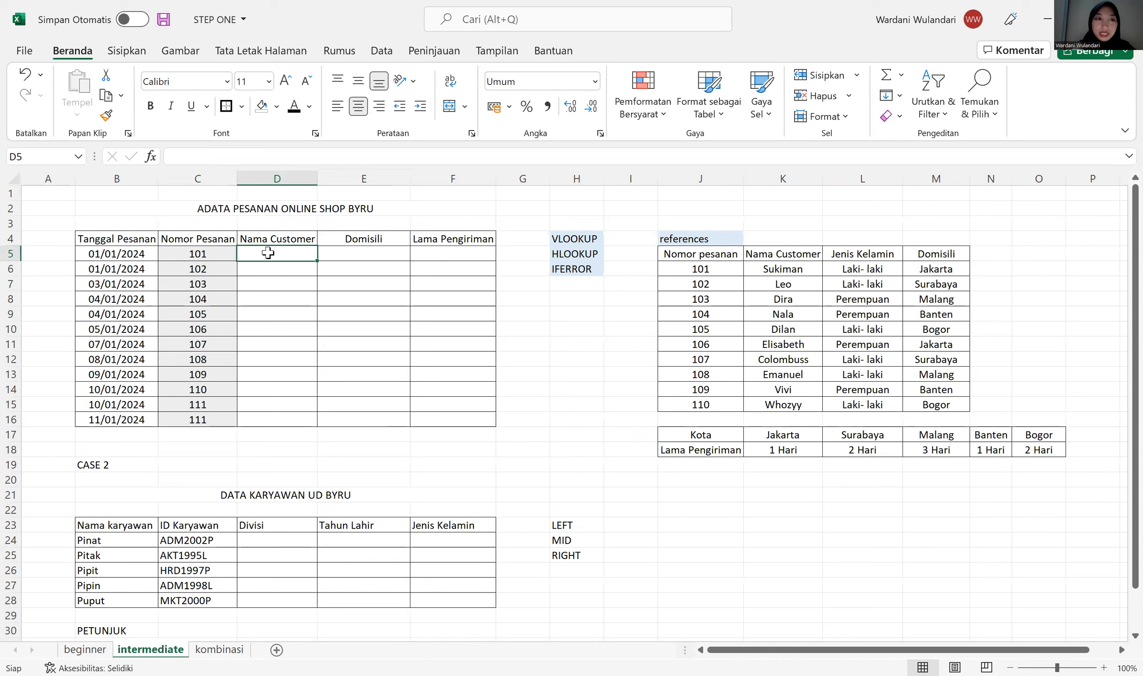
click(200, 255)
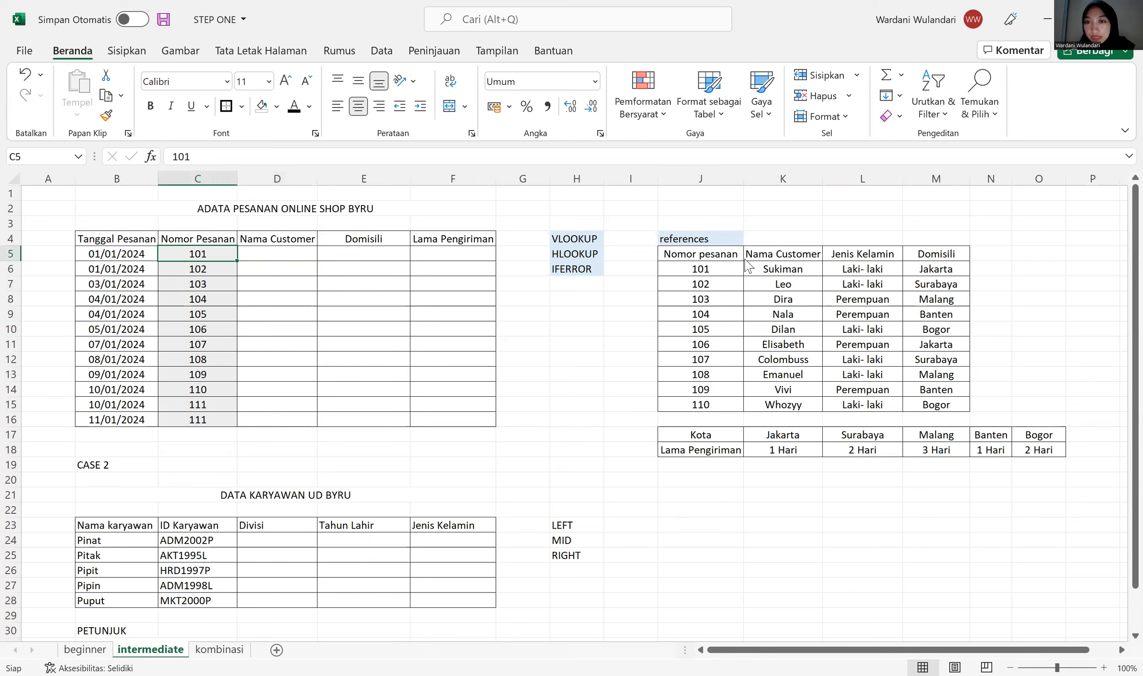
drag(783, 254, 915, 404)
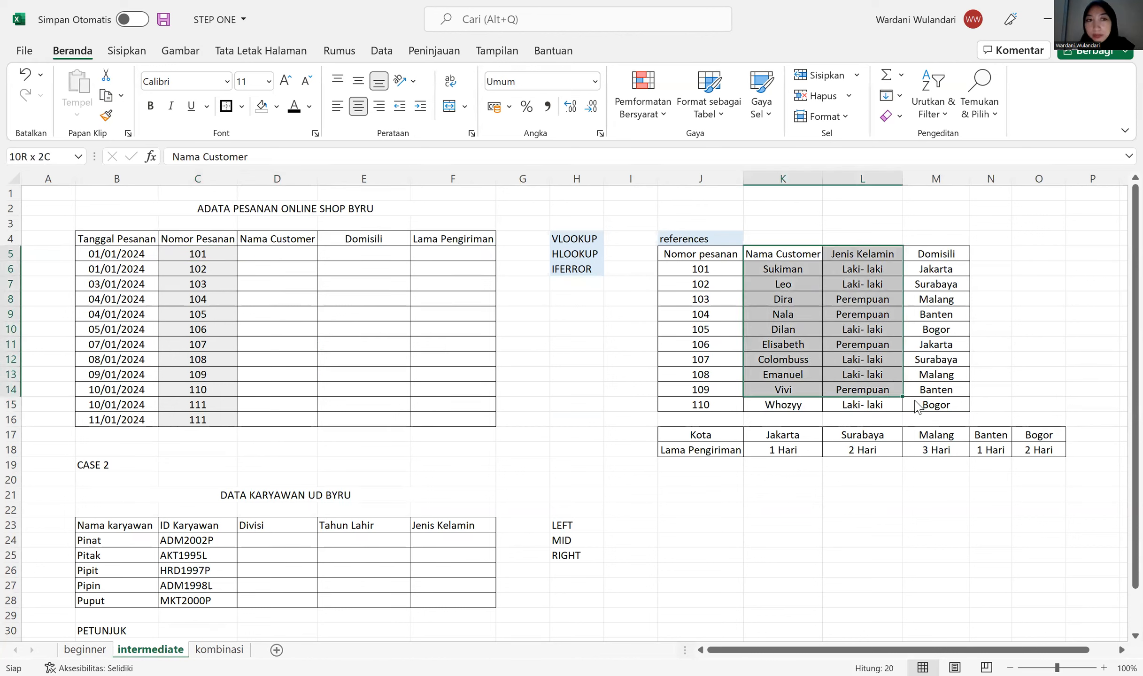
- Begin a VLOOKUP formula in Nama Customer cell D5 with lookup value C5 and the absolute table range $J$5:$M$15
double_click(279, 255)
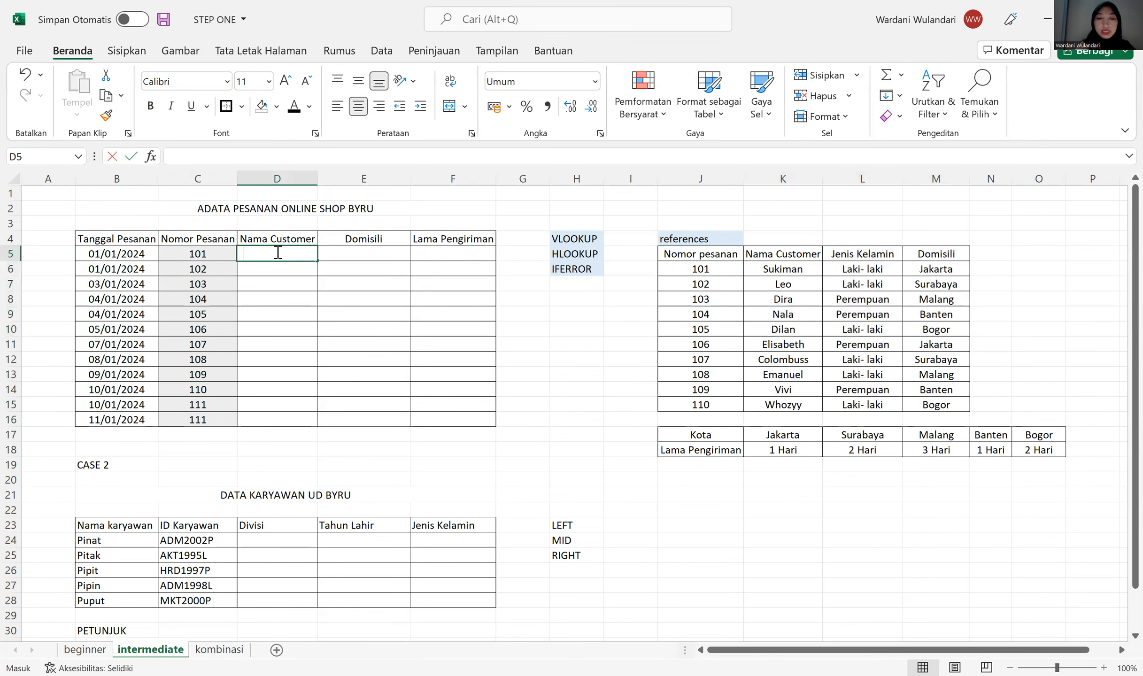
text(=VLOOKUP)
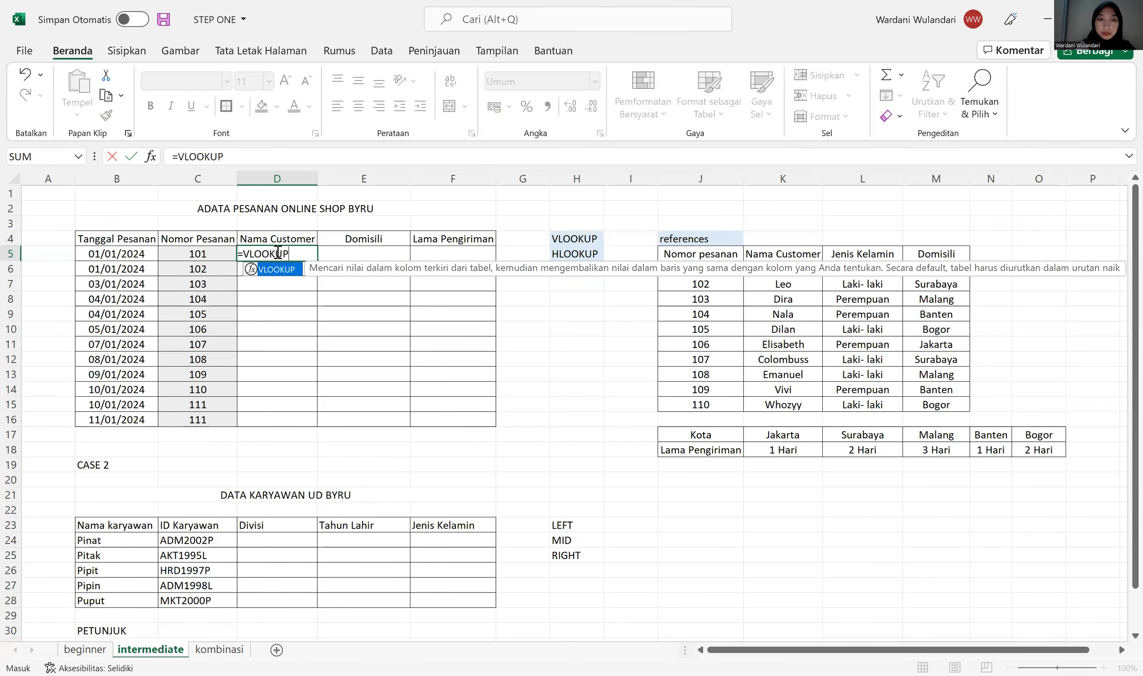
text(()
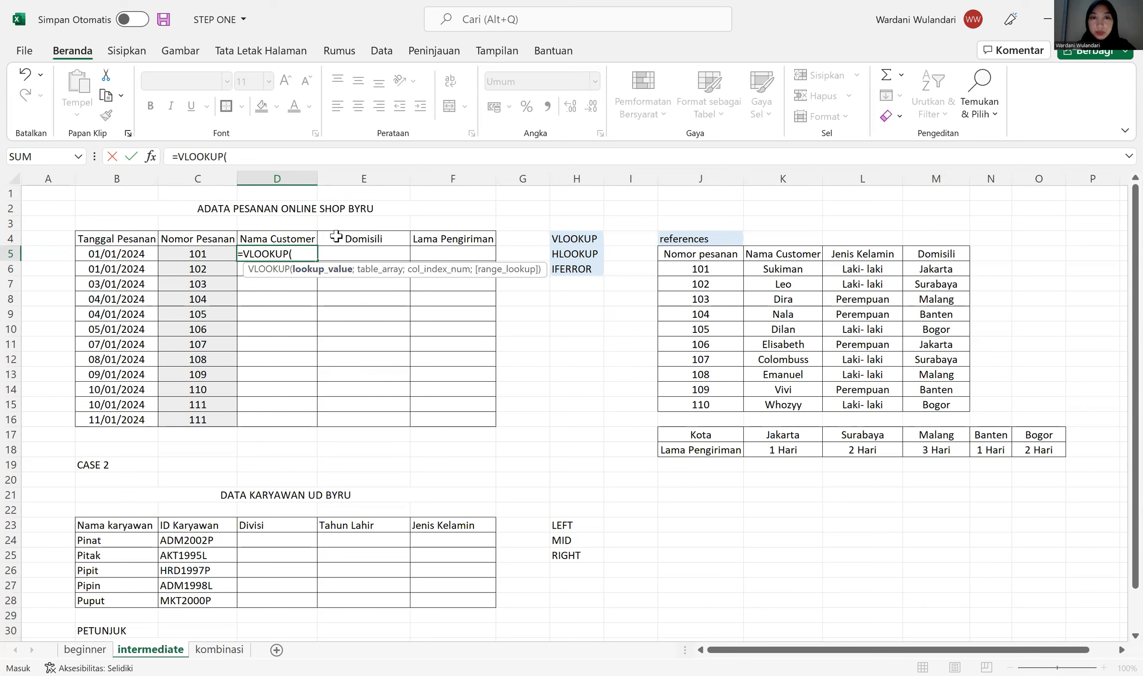
click(187, 257)
text(;)
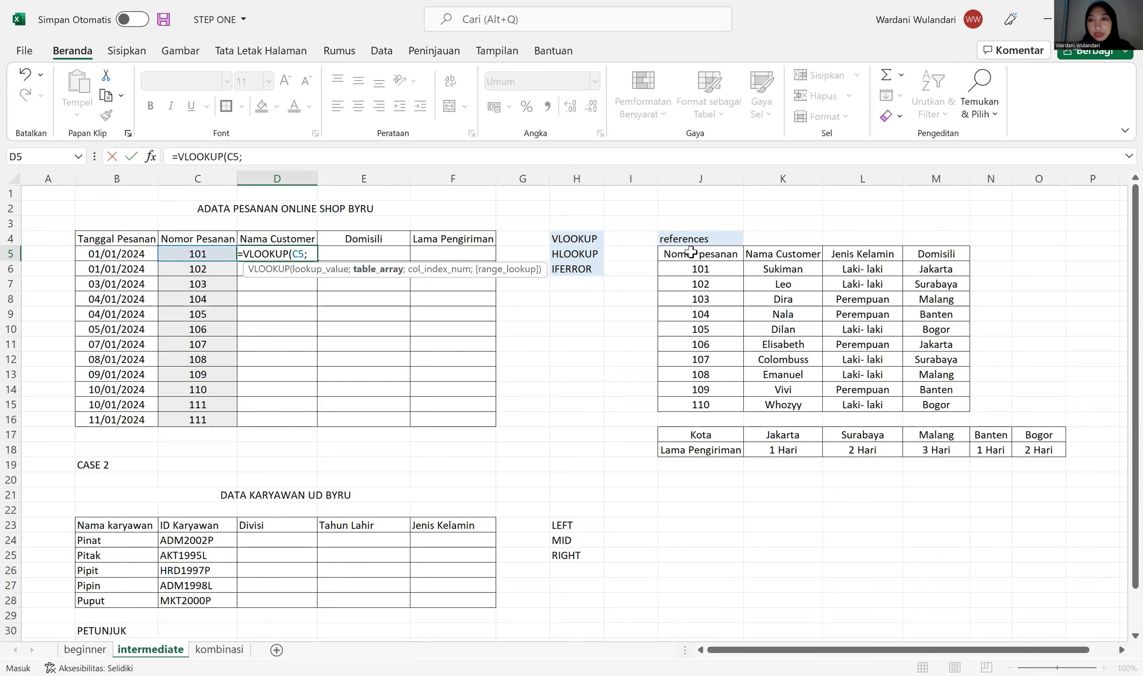
drag(700, 253, 954, 405)
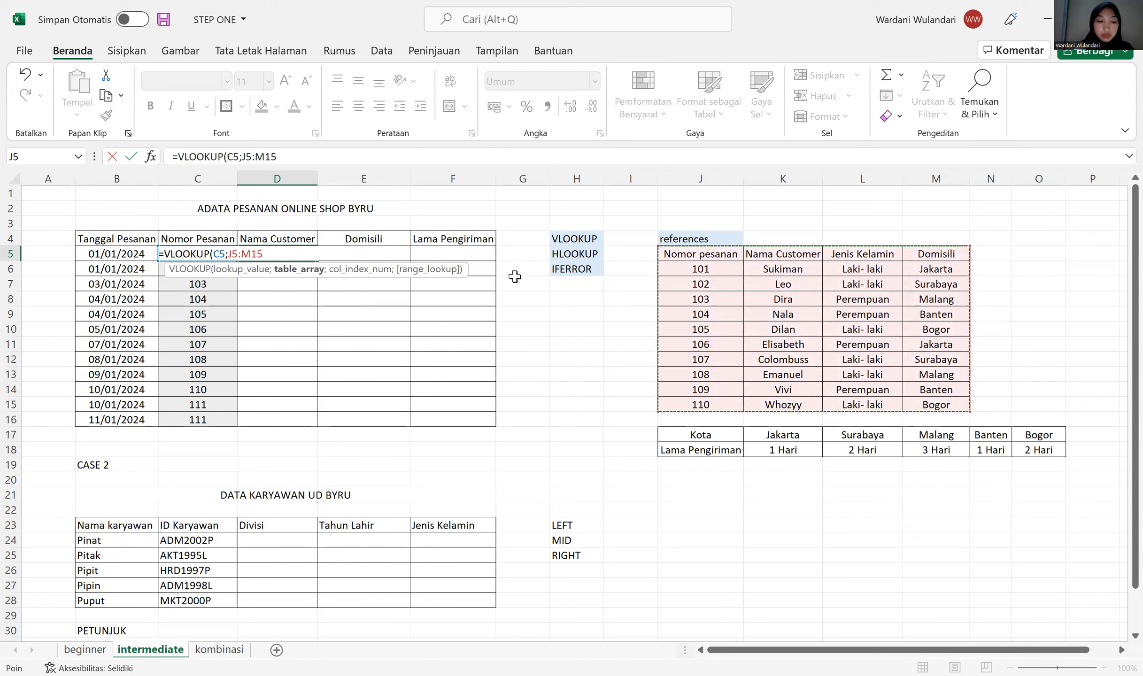
key(F4)
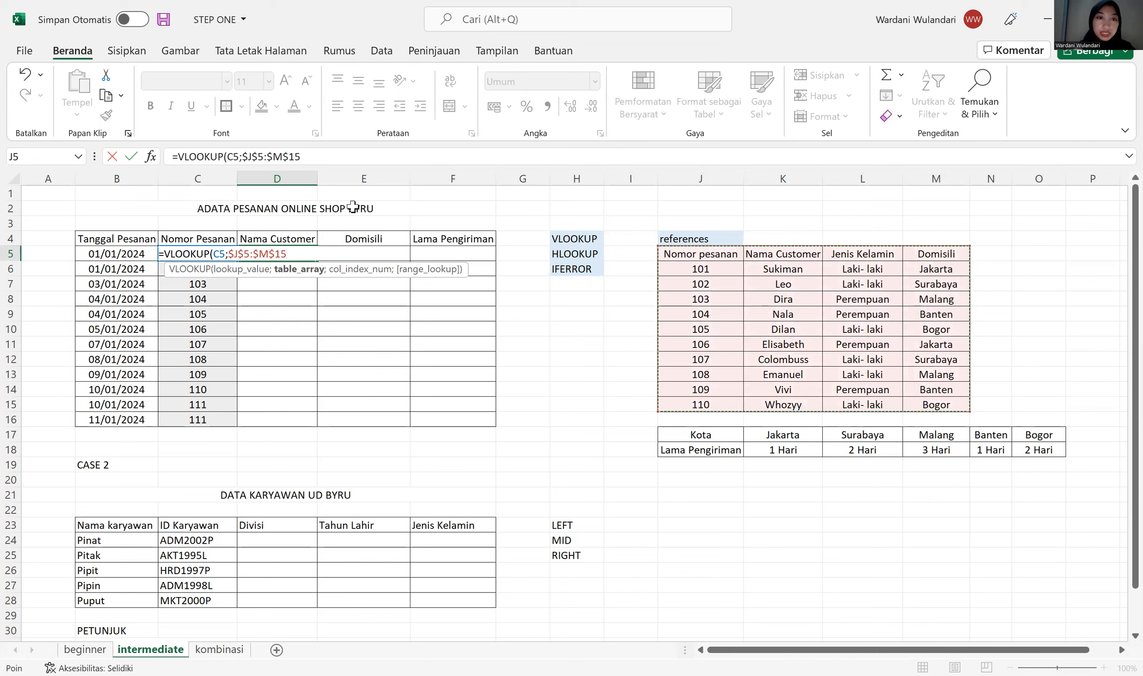
- Complete the D5 formula with column index 2 and FALSE, and fill it down through D16
text(;2)
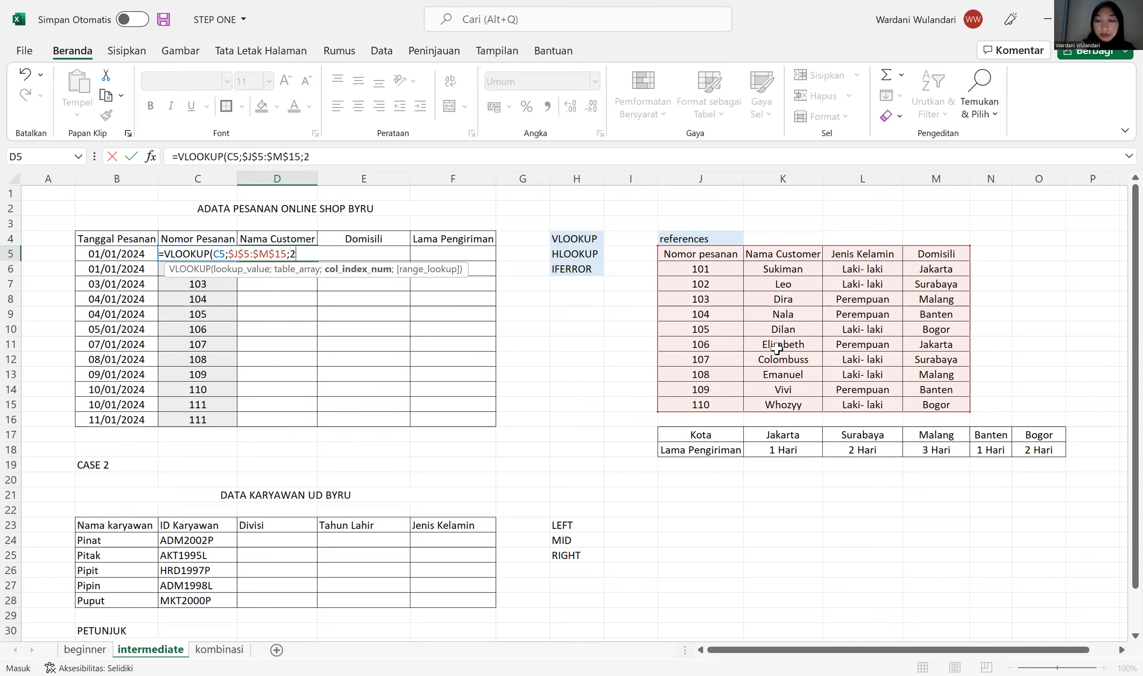
text(;FALS)
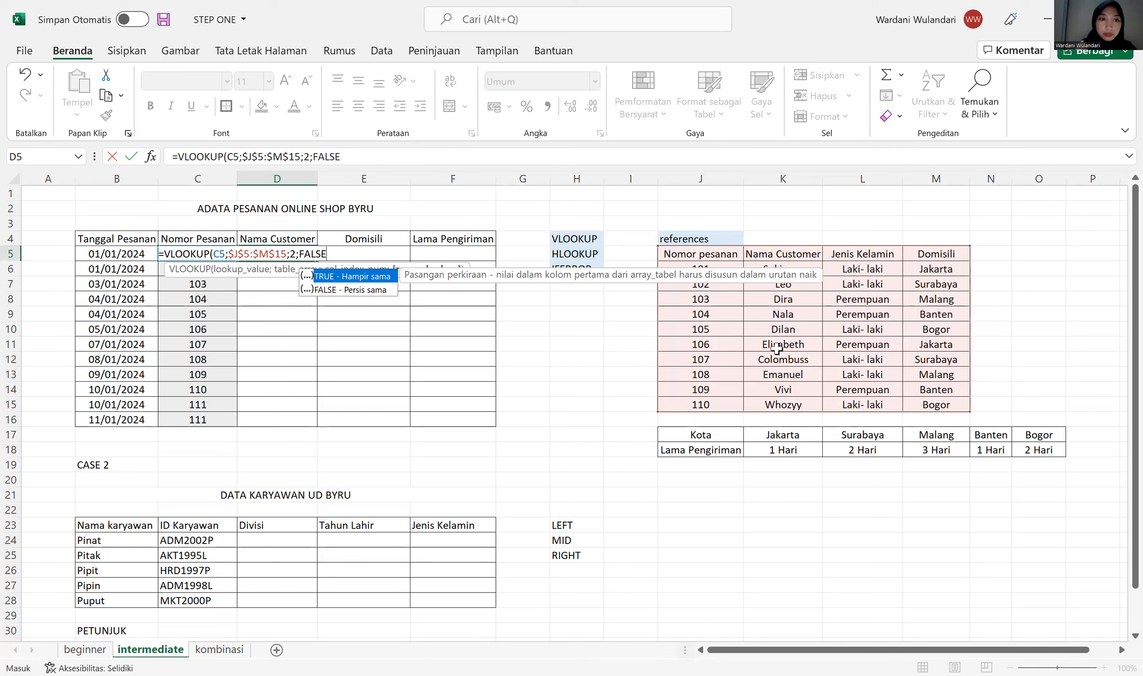
text(E)
key(Return)
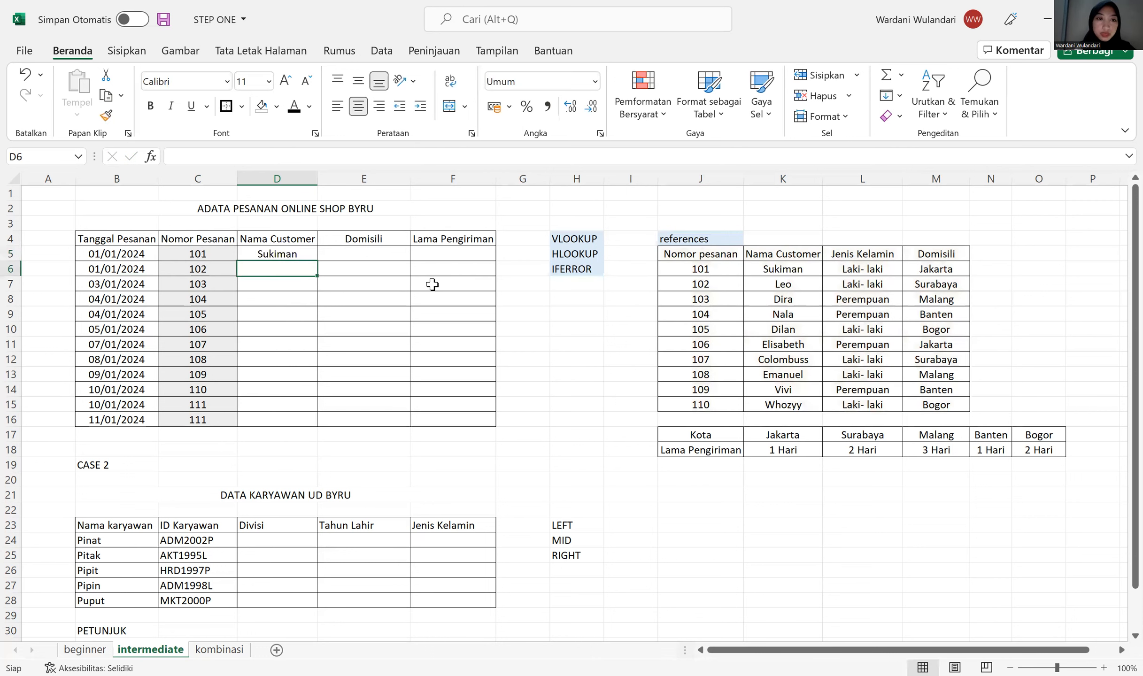
click(296, 253)
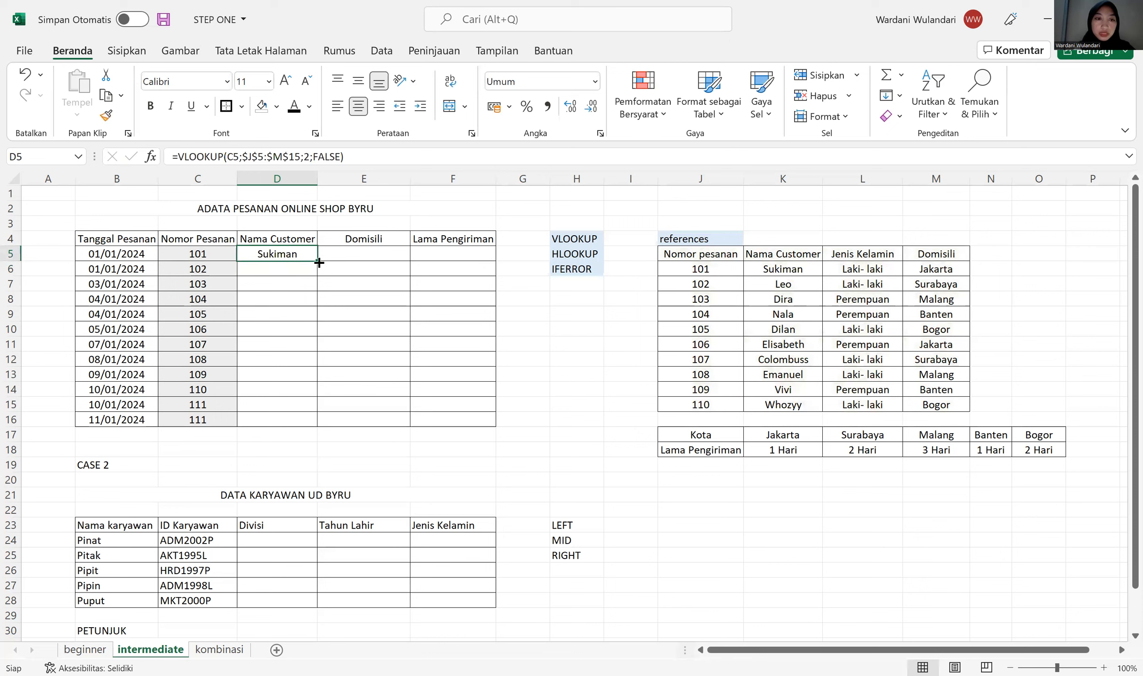
double_click(317, 262)
- Begin a VLOOKUP formula in Domisili cell E5 with lookup value C5 and the absolute table range $J$5:$M$15
click(369, 255)
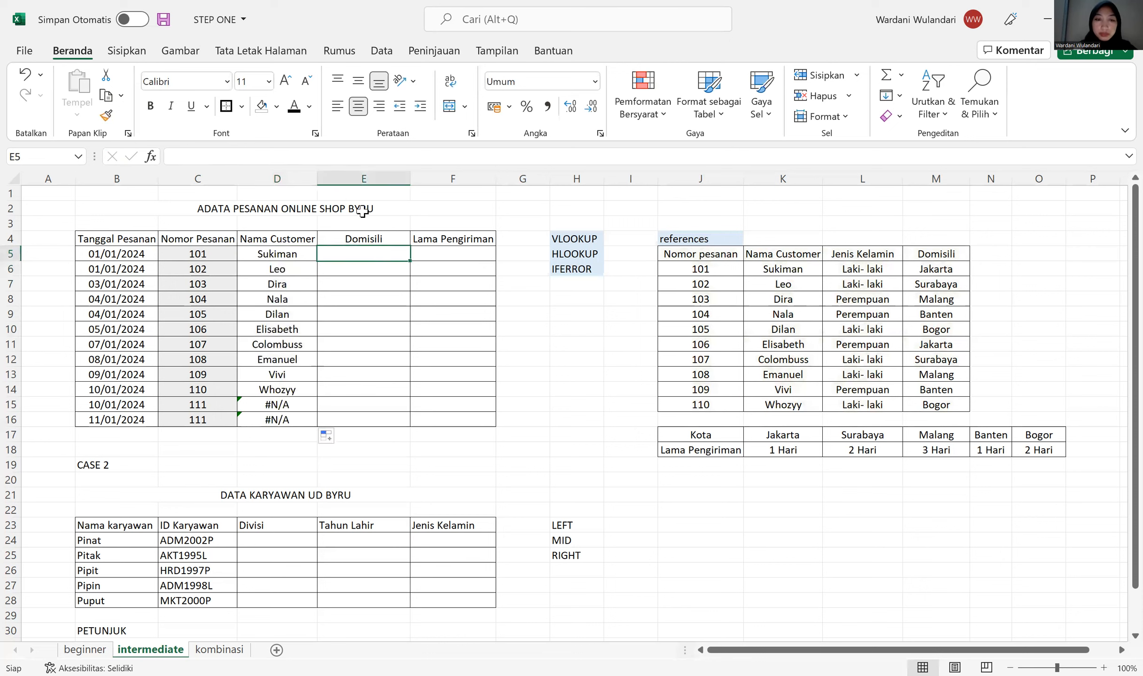
text(=)
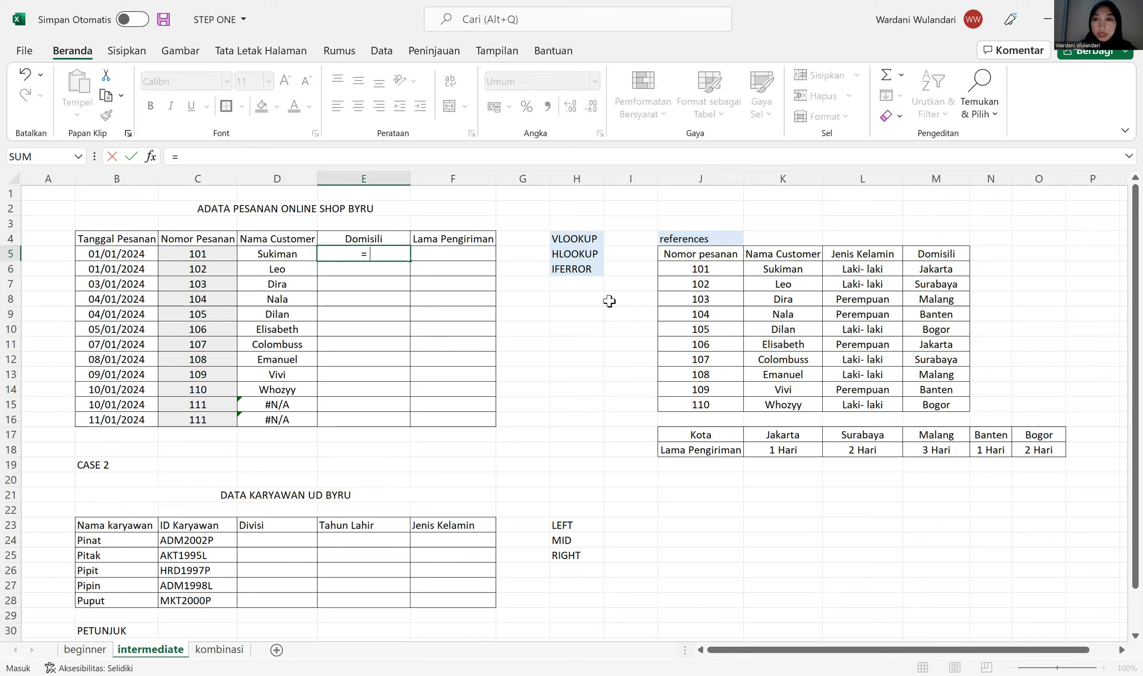
text(V)
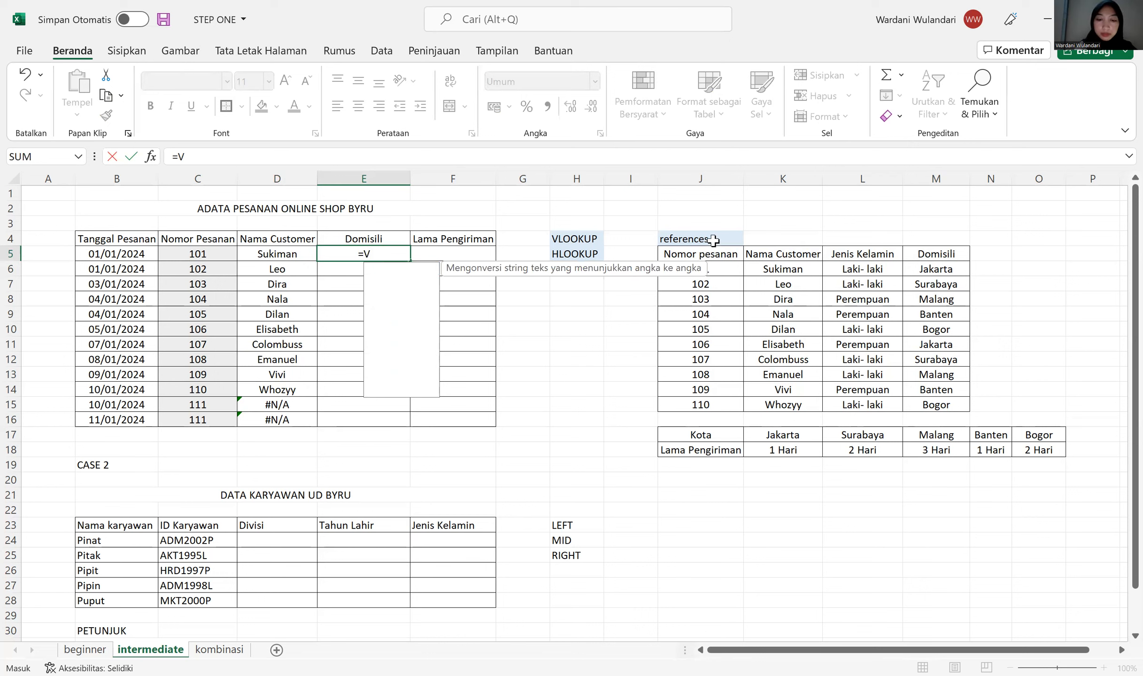
text(LOOKUP)
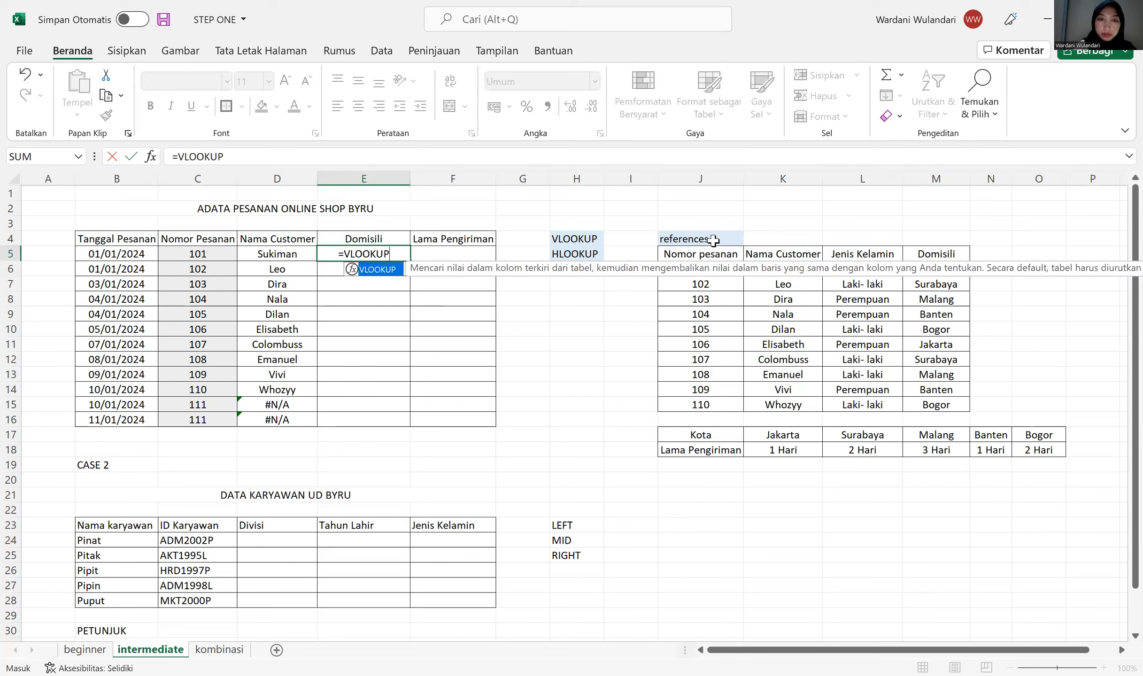
key(Tab)
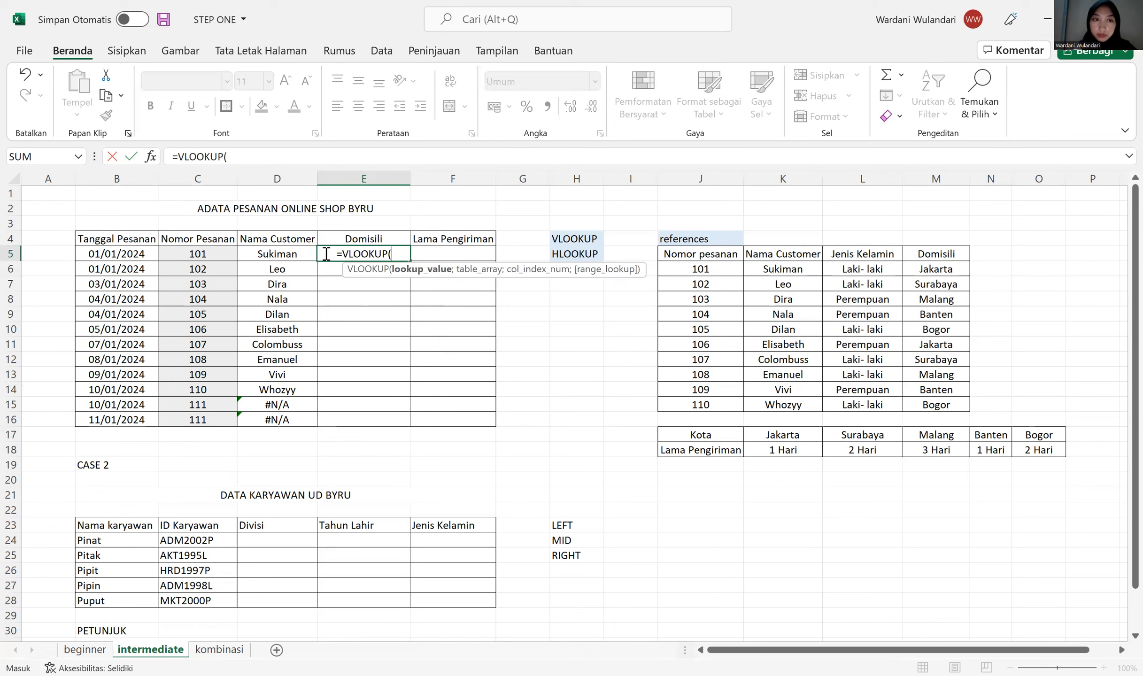
click(203, 253)
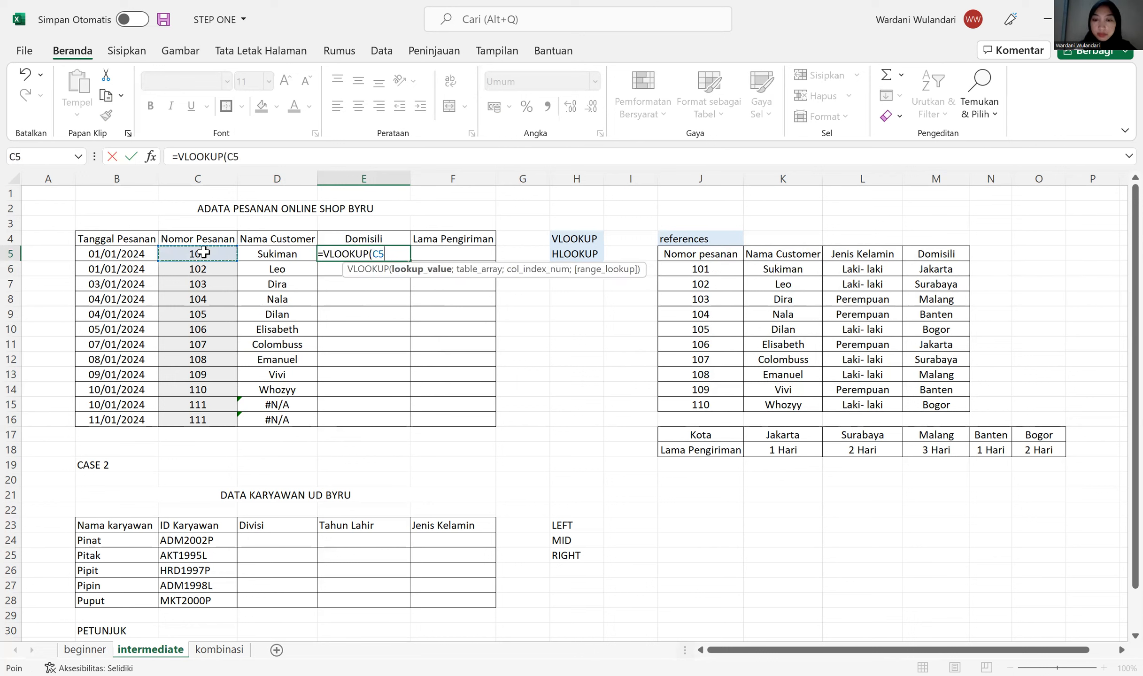
text(;)
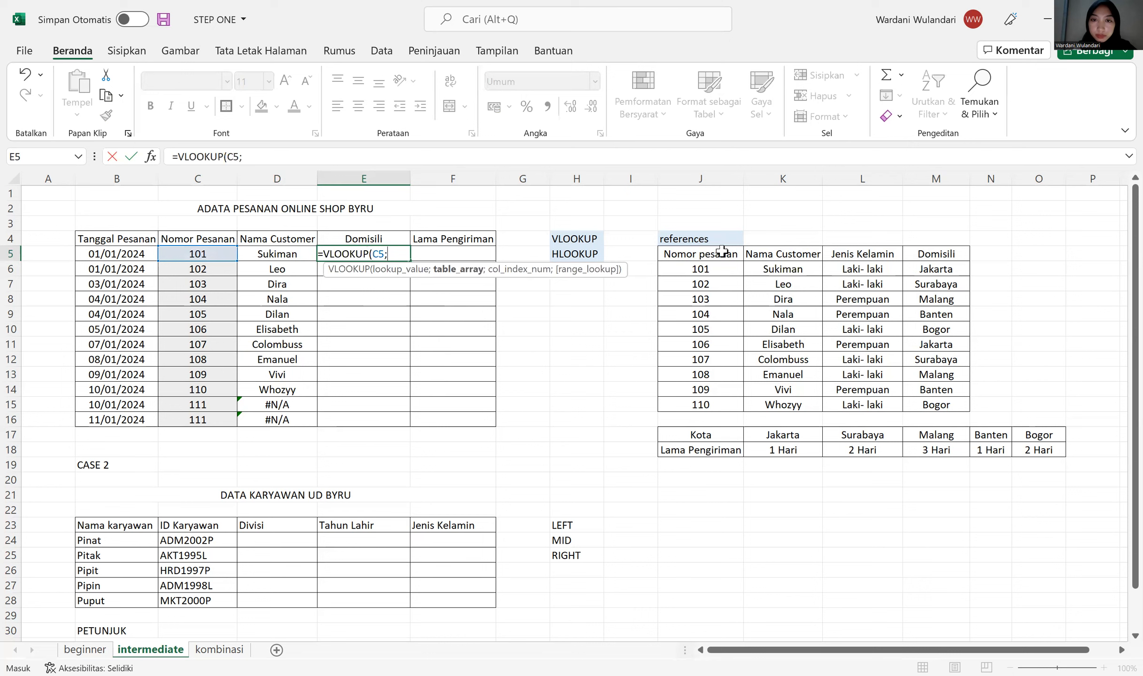
drag(722, 253, 946, 407)
key(F4)
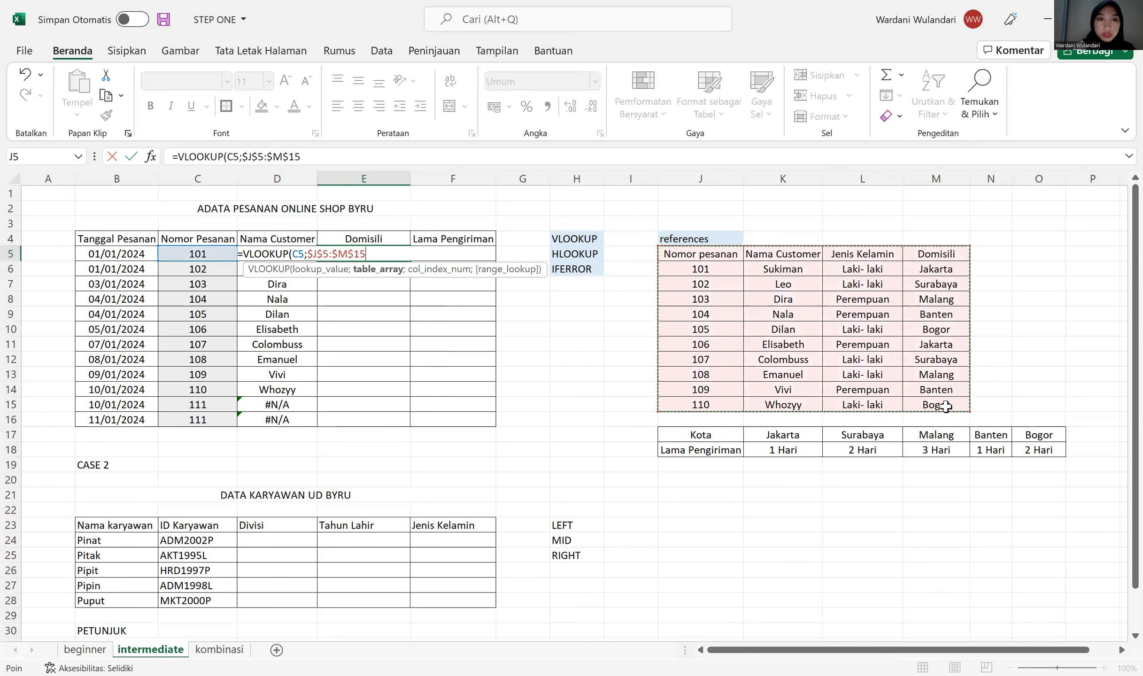
- Complete the E5 formula with column index 4 and FALSE, and fill it down through E16
text(;4)
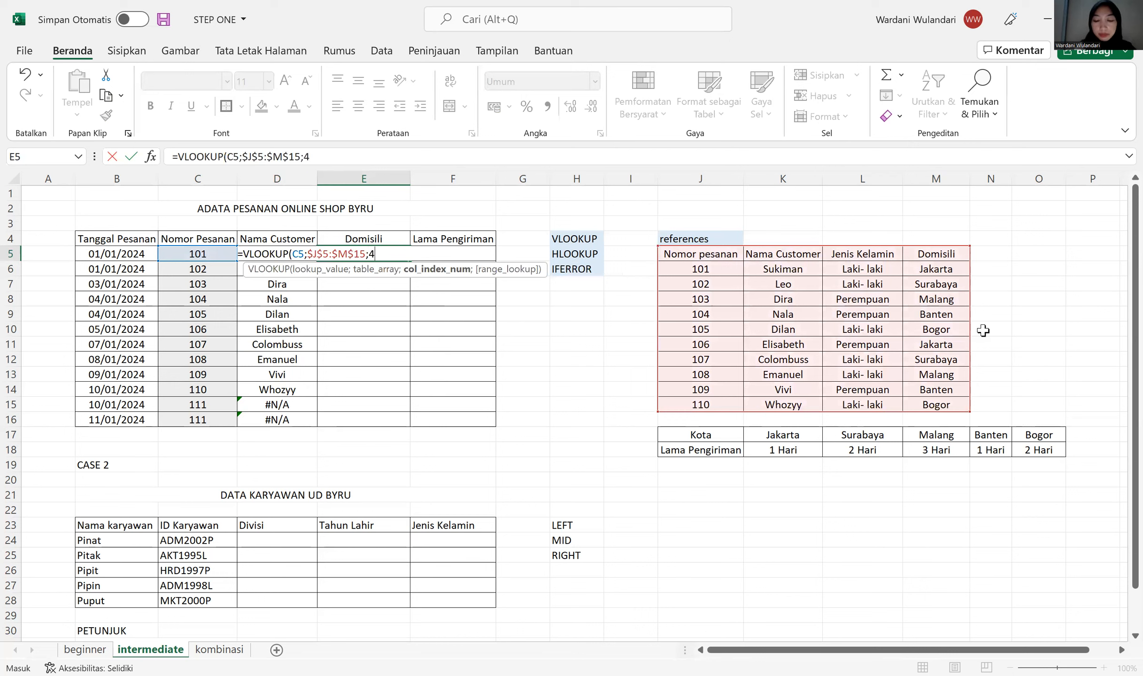
text(;FALSE)
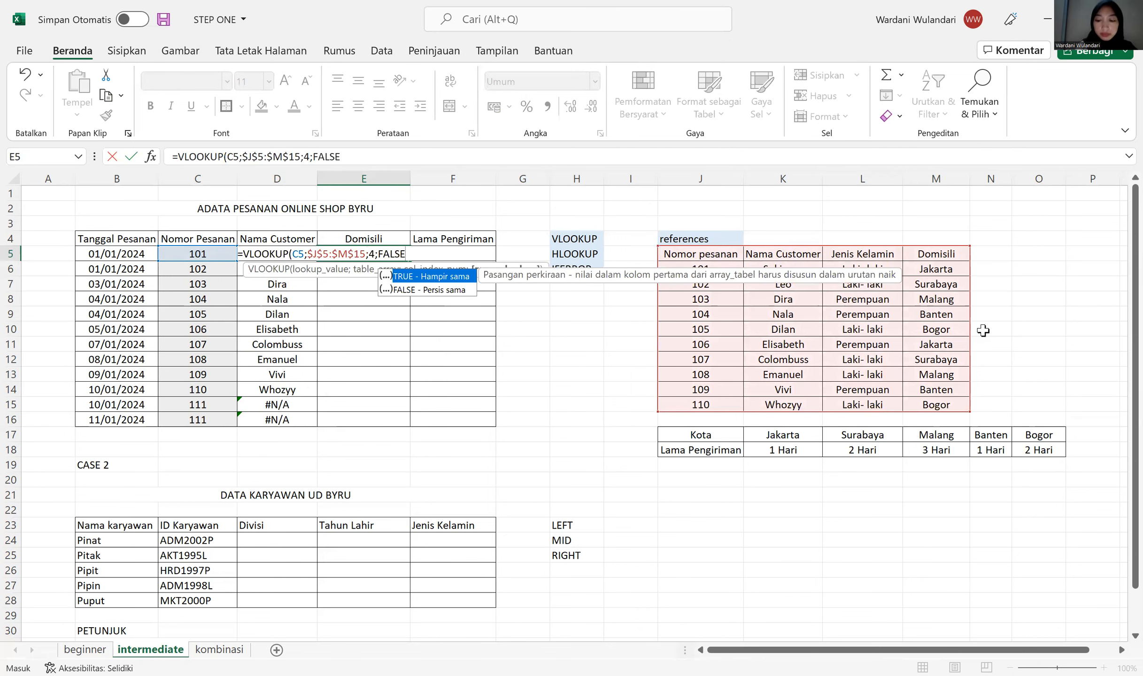
text())
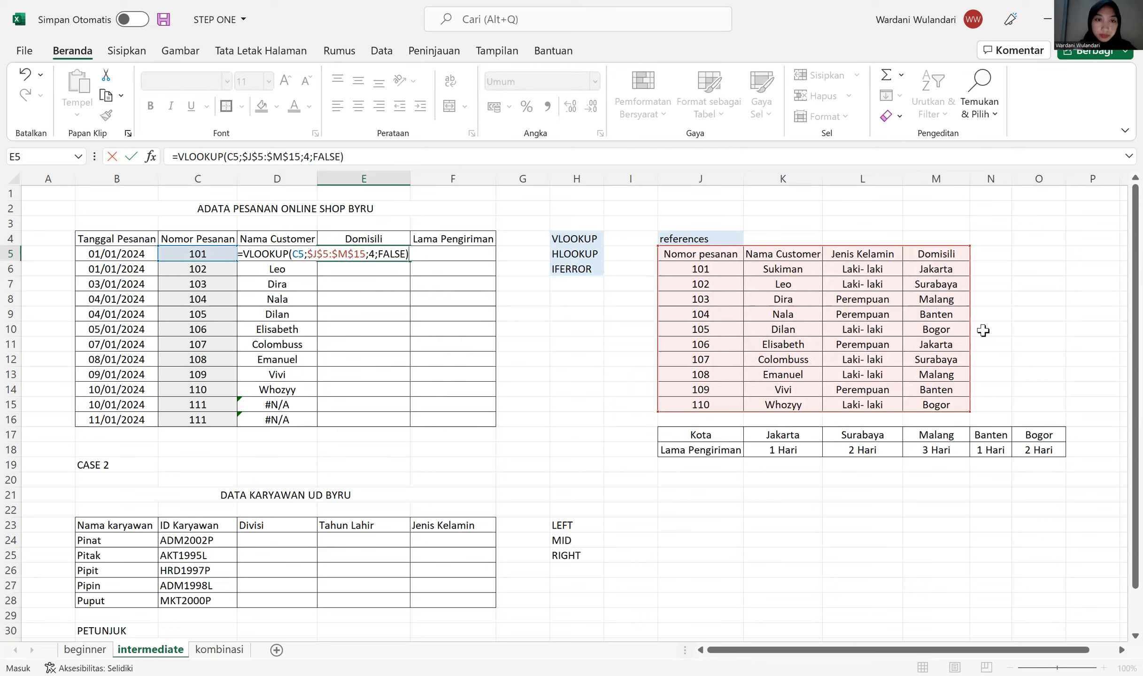
key(Return)
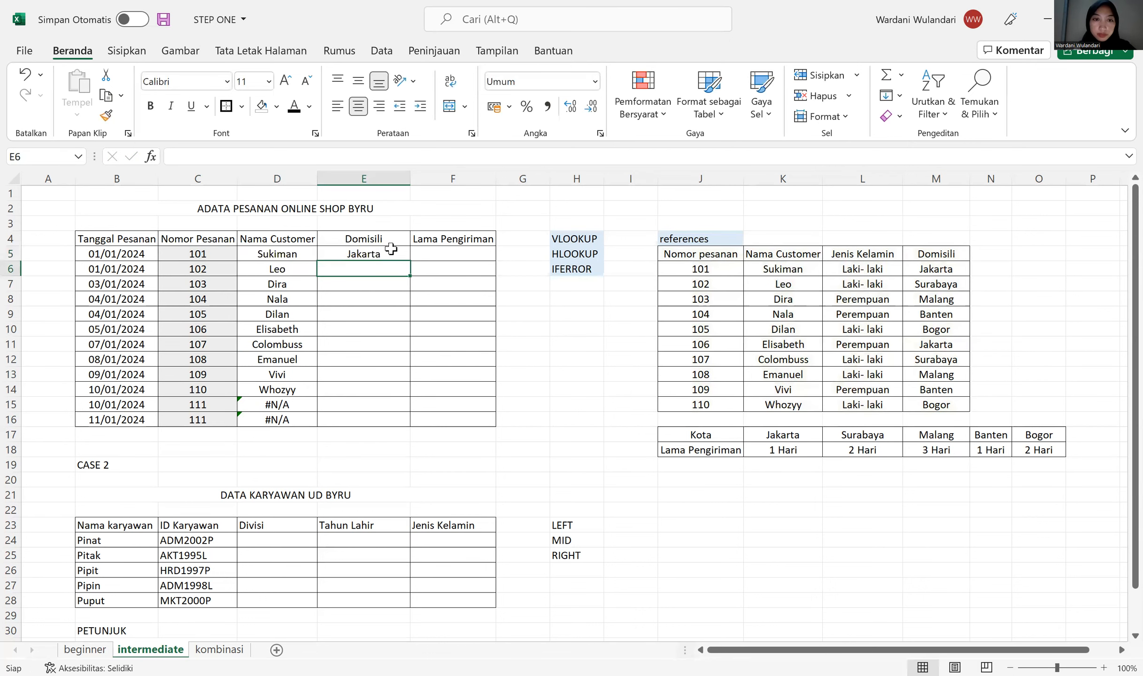
click(407, 258)
double_click(410, 261)
- Begin an HLOOKUP formula in Lama Pengiriman cell F5 with lookup value E5 and the absolute table range $J$17:$O$18
click(462, 254)
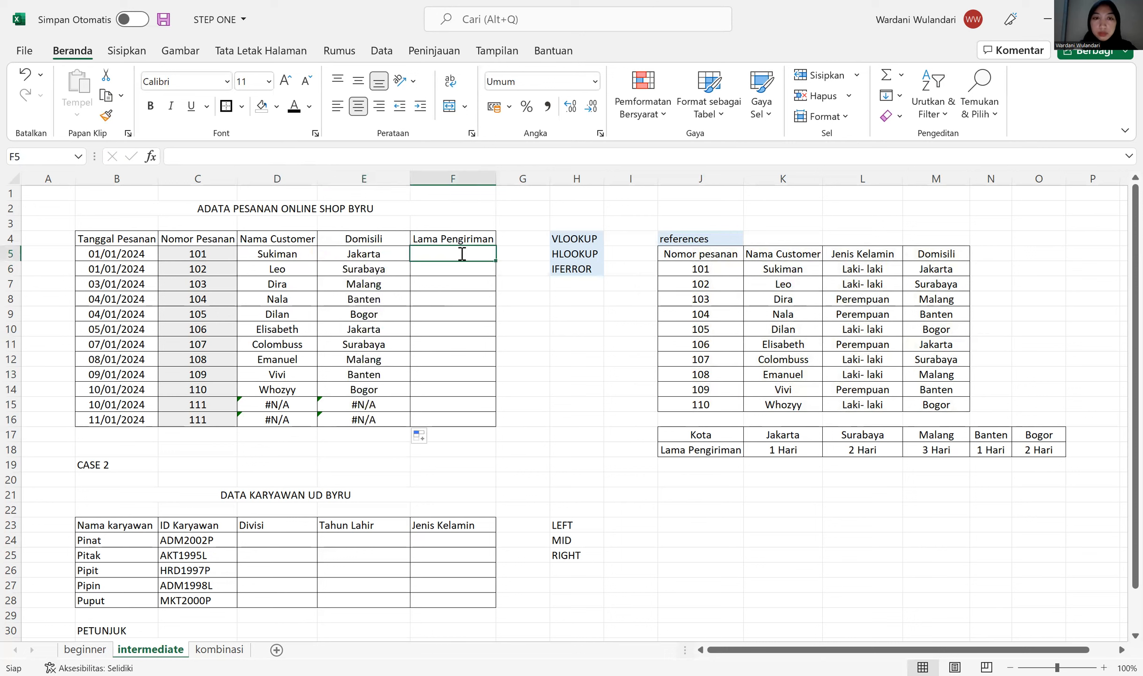
text(=)
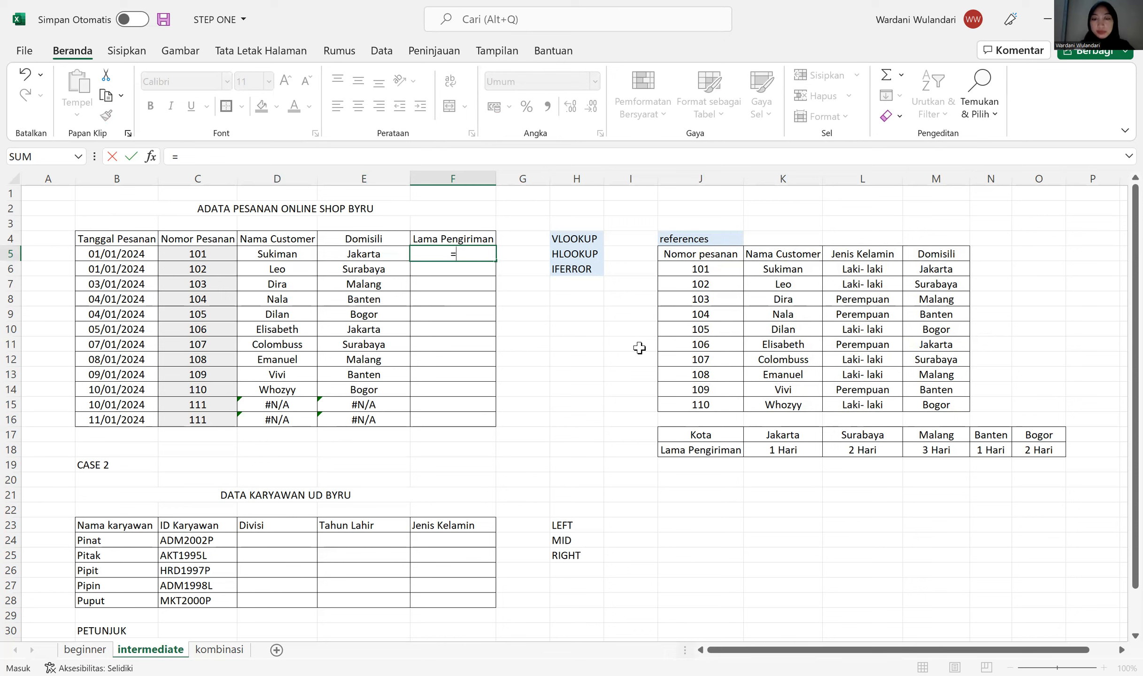
text(HLOOUP)
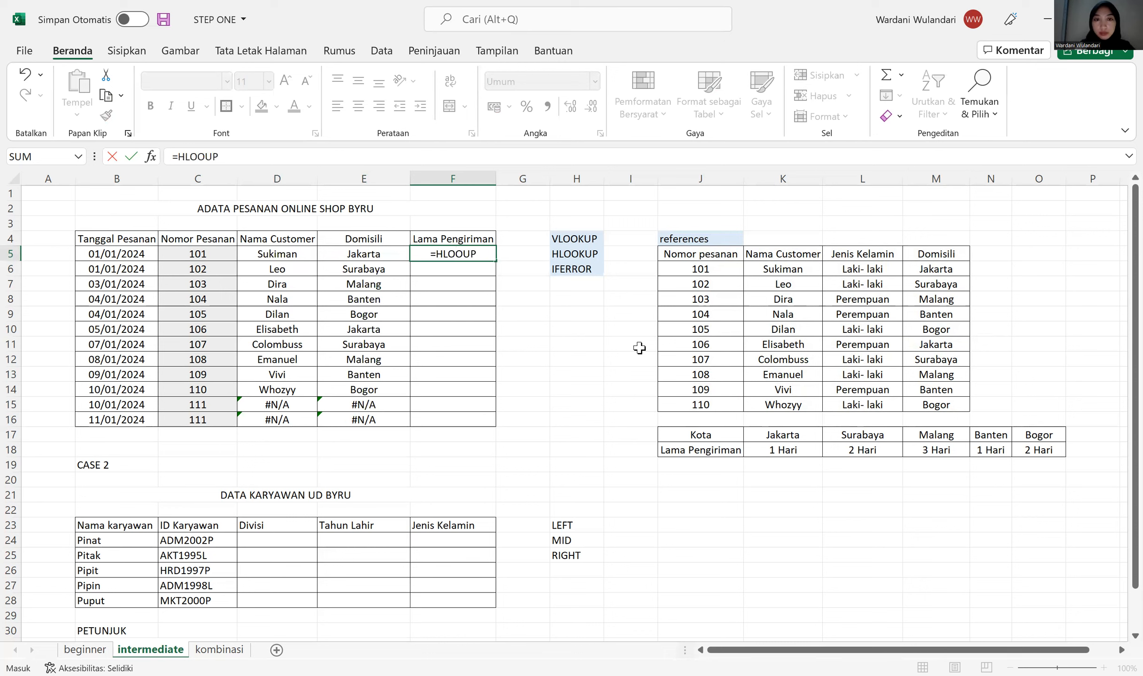
key(BackSpace)
key(BackSpace)
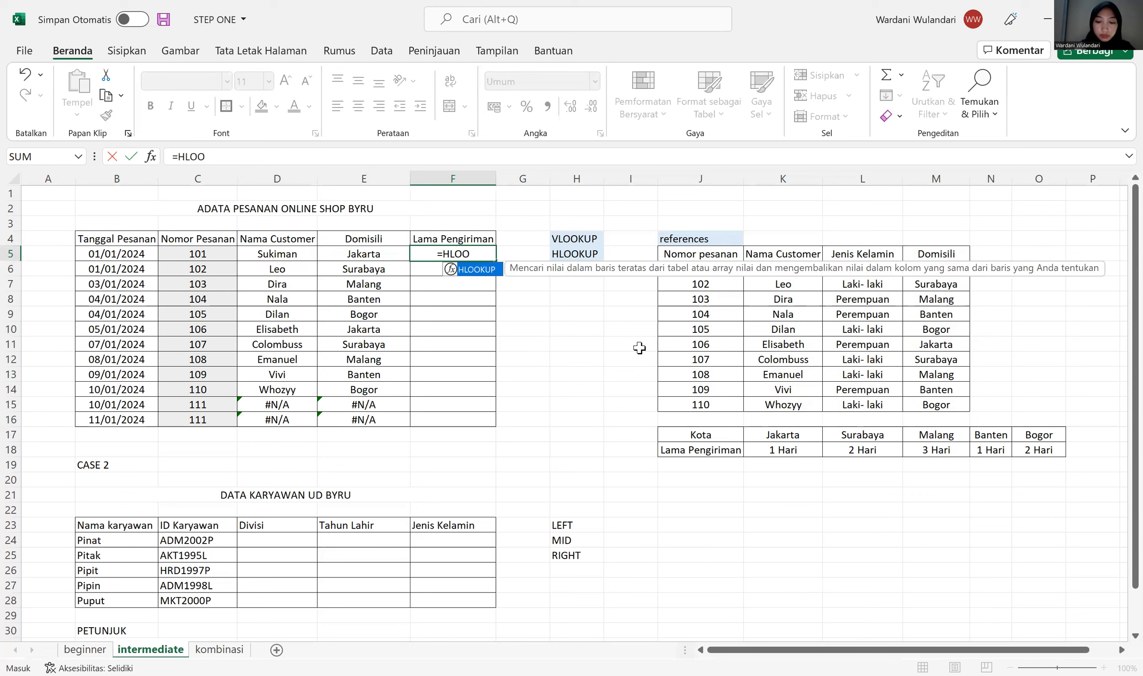
text(KUP)
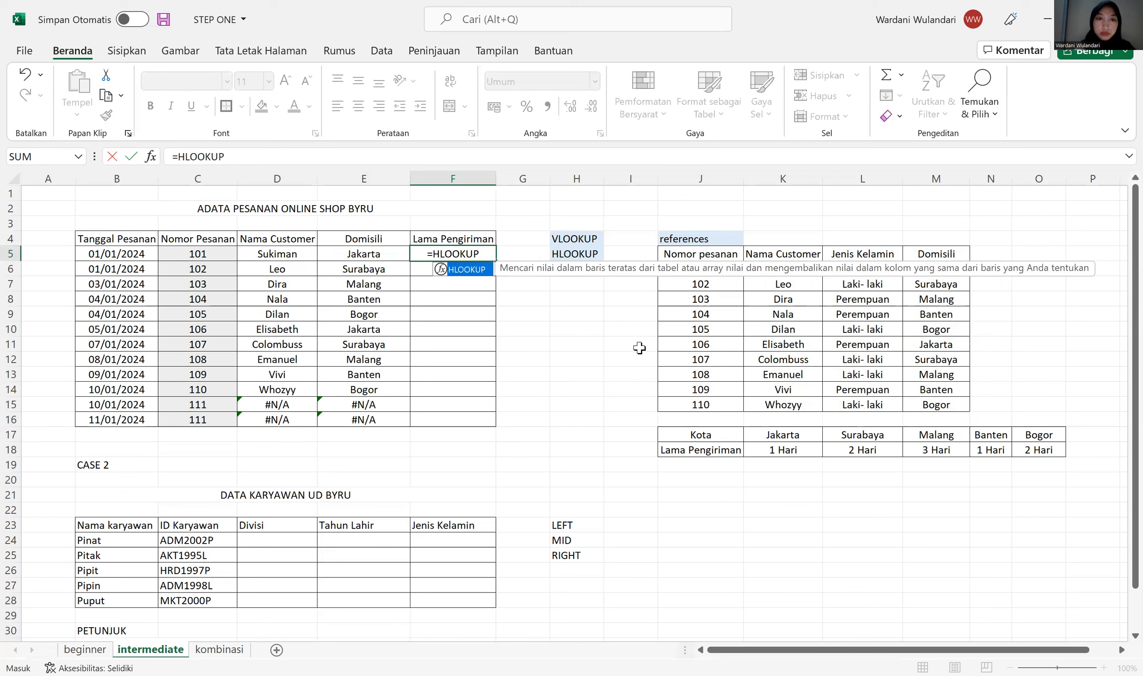
text(()
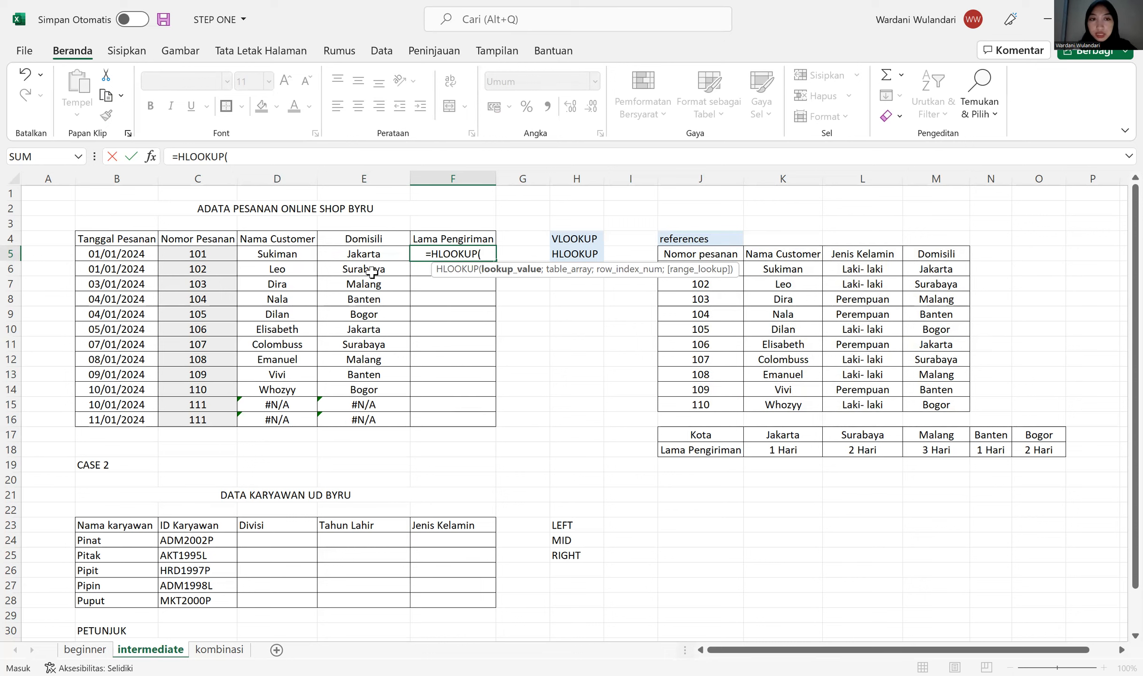
click(329, 252)
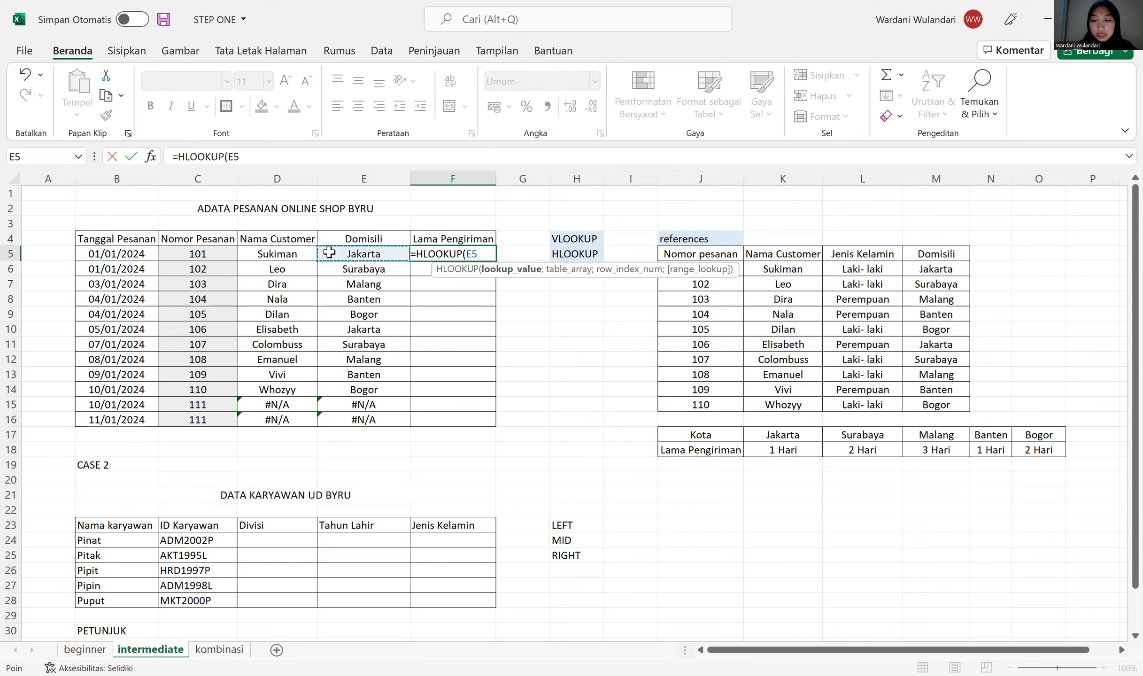
text(;)
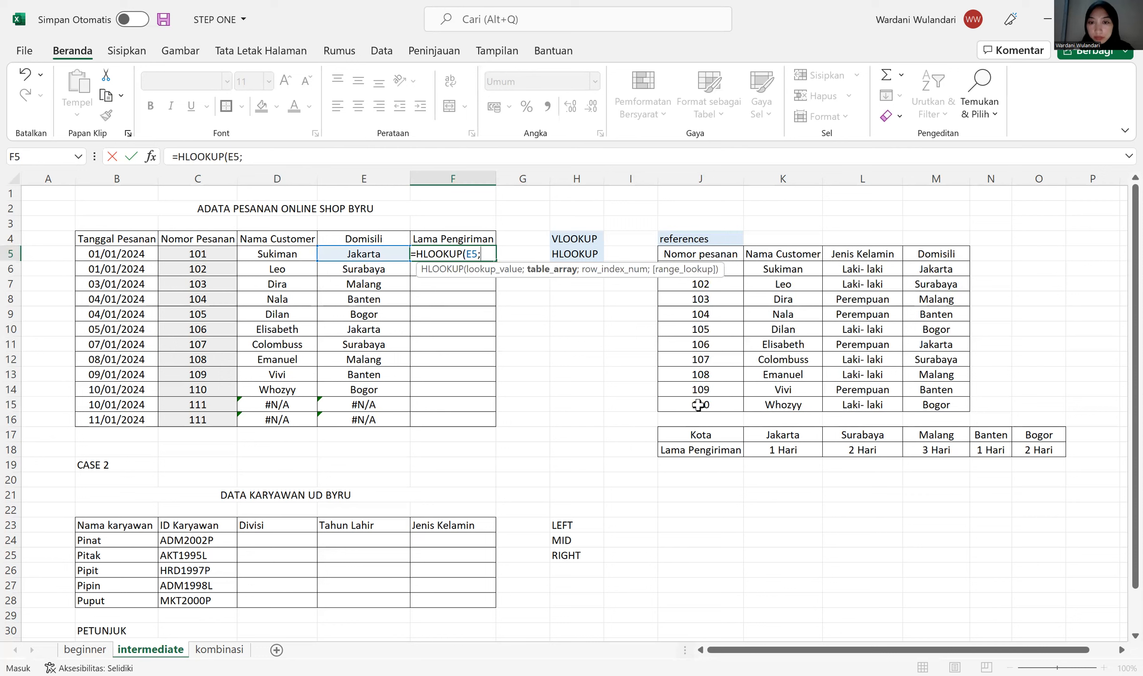
drag(688, 428, 1040, 448)
key(F4)
text(;)
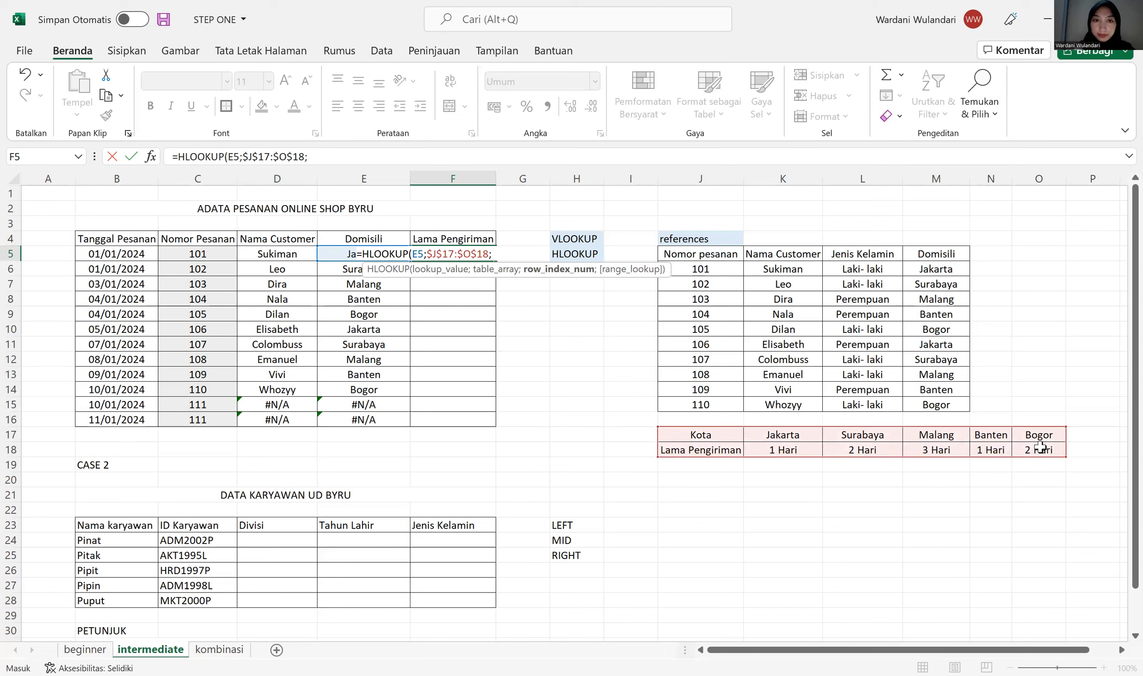
- Complete the F5 formula with row index 2 and FALSE, and fill it down through F16
text(2)
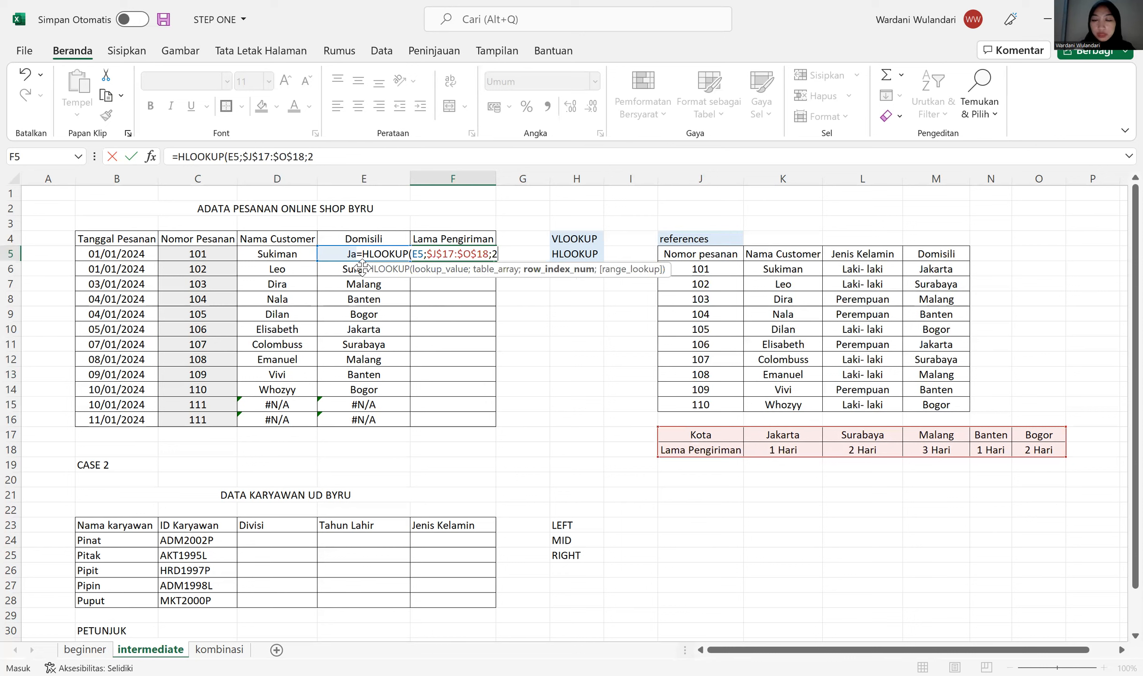
text(;FALSE)
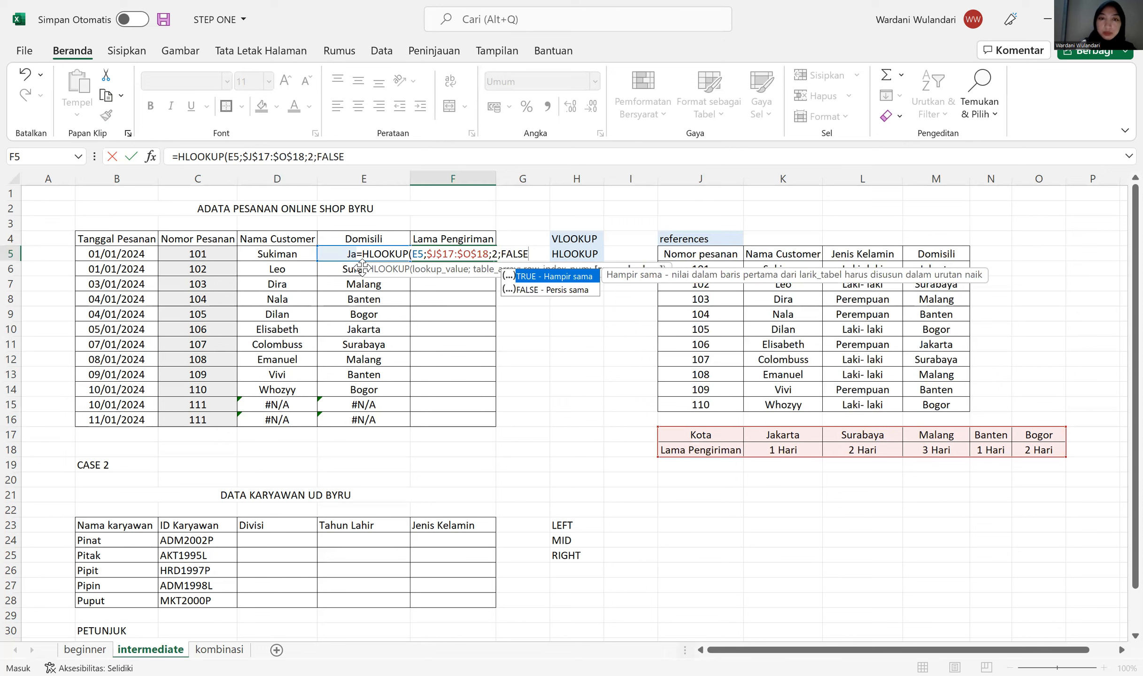
key(Return)
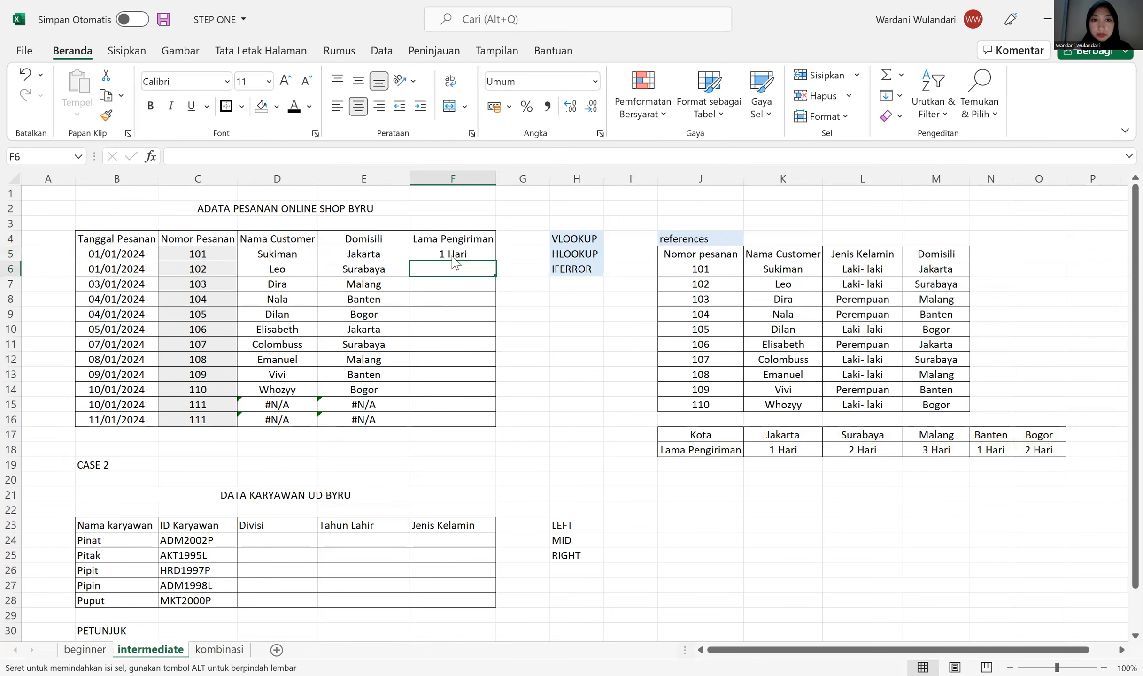
click(454, 257)
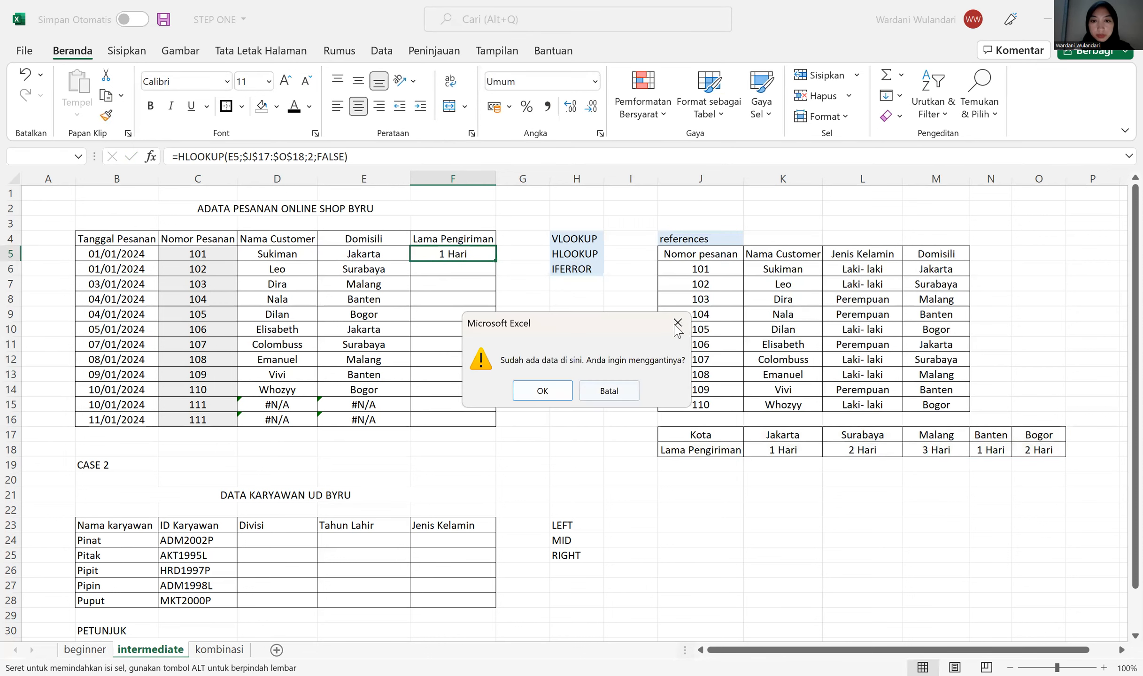
click(683, 324)
click(476, 257)
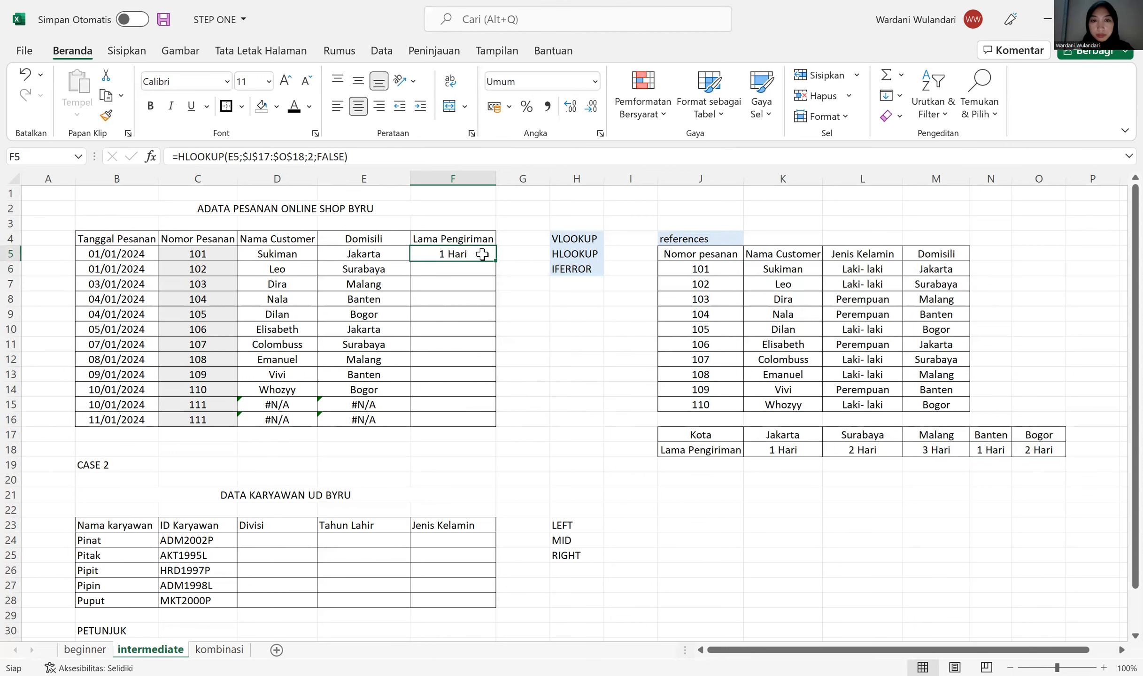
double_click(494, 260)
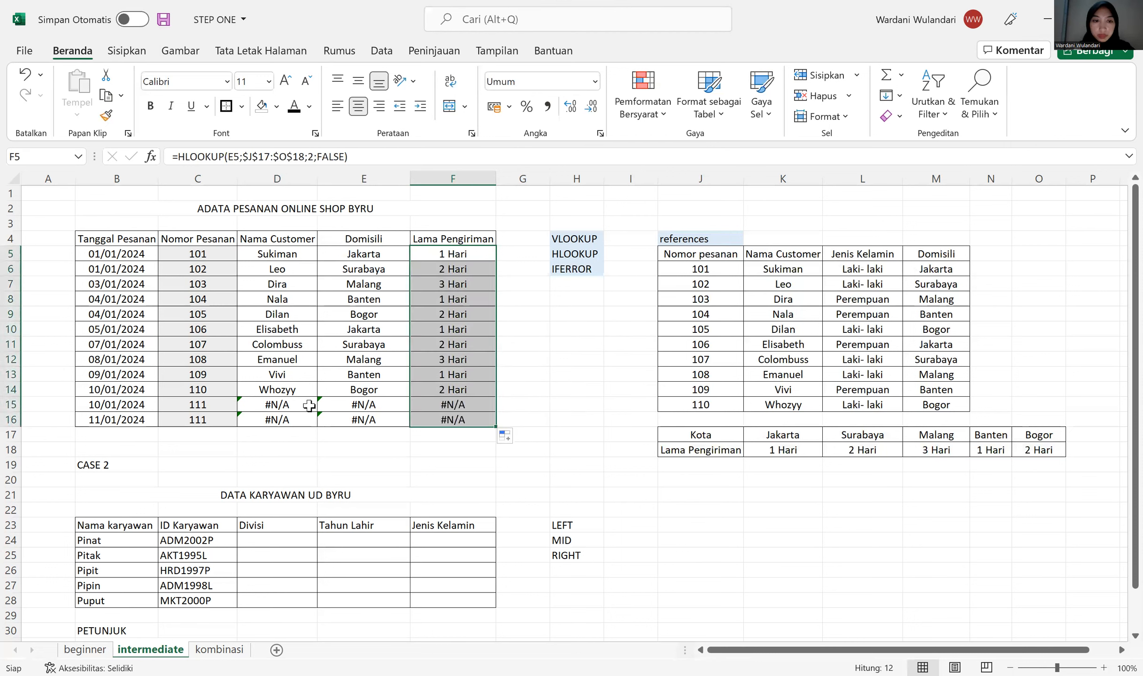
- Change the order number in the last row of the order table, cell C16, to 112
click(288, 405)
click(291, 415)
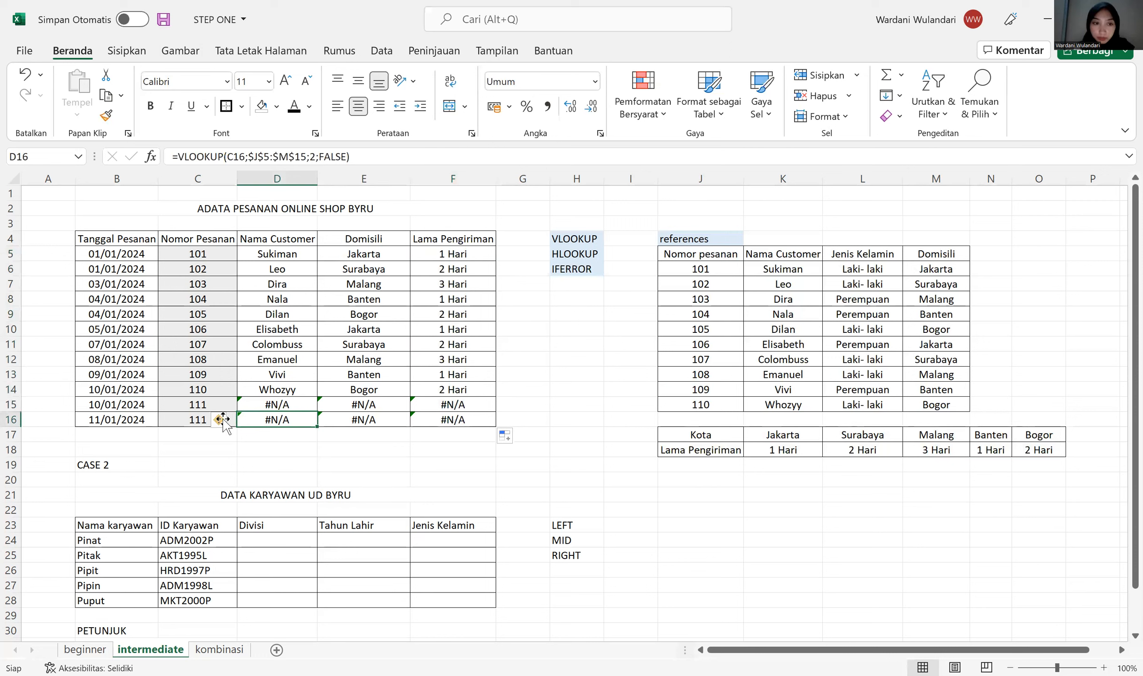
click(208, 416)
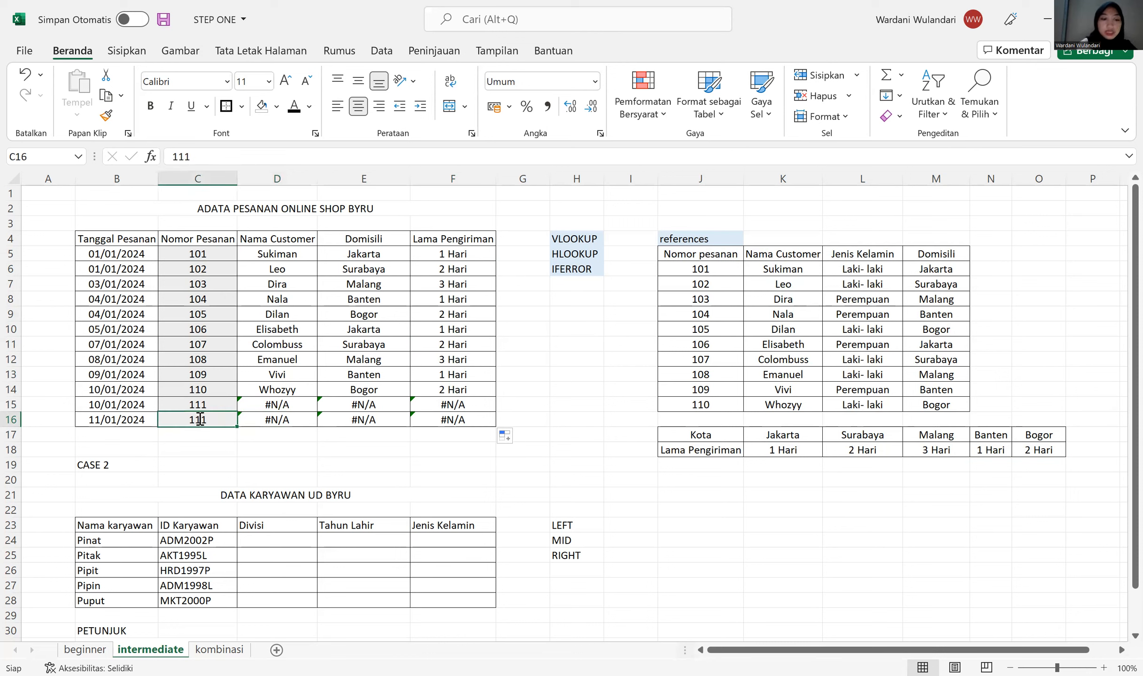
text(112)
key(Return)
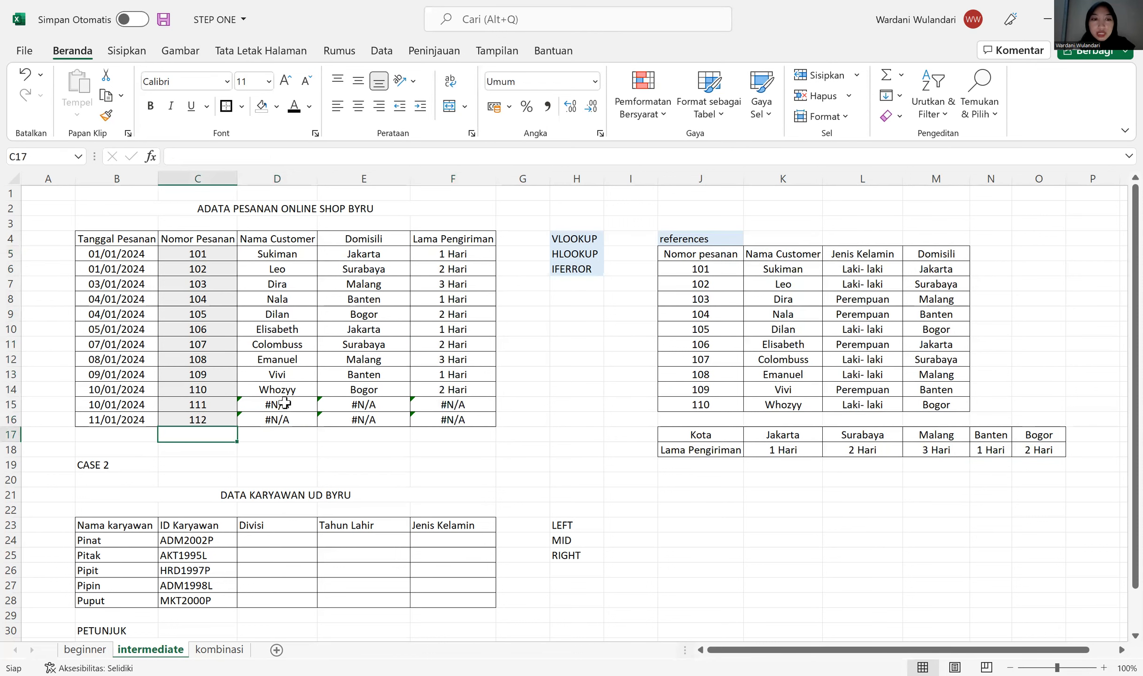
double_click(285, 404)
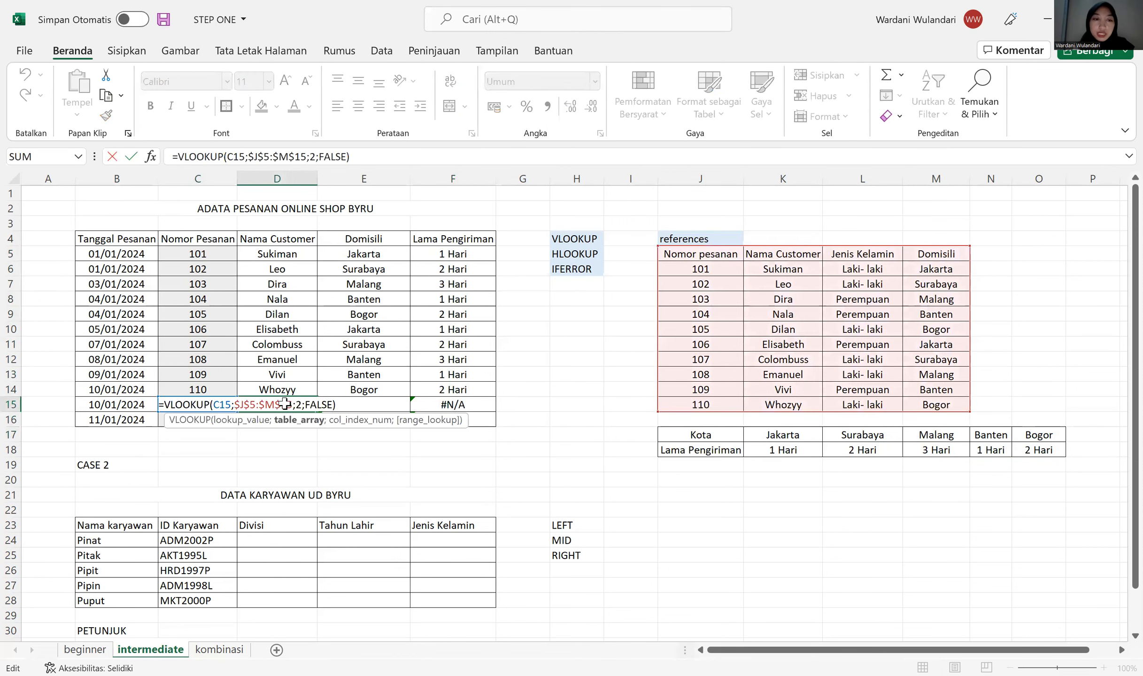
key(Return)
key(Right)
key(Up)
key(Left)
key(Down)
key(Right)
key(Up)
- Begin wrapping the VLOOKUP formula in Nama Customer cell D15 in an IFERROR function
key(Left)
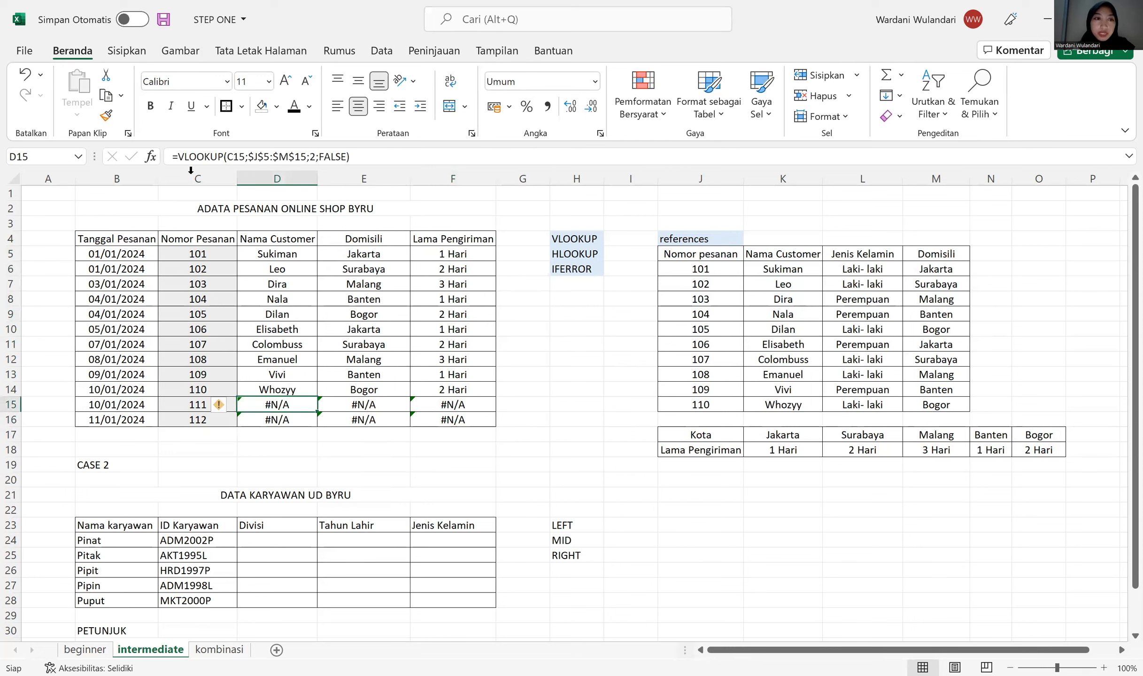
drag(210, 157, 182, 151)
click(181, 152)
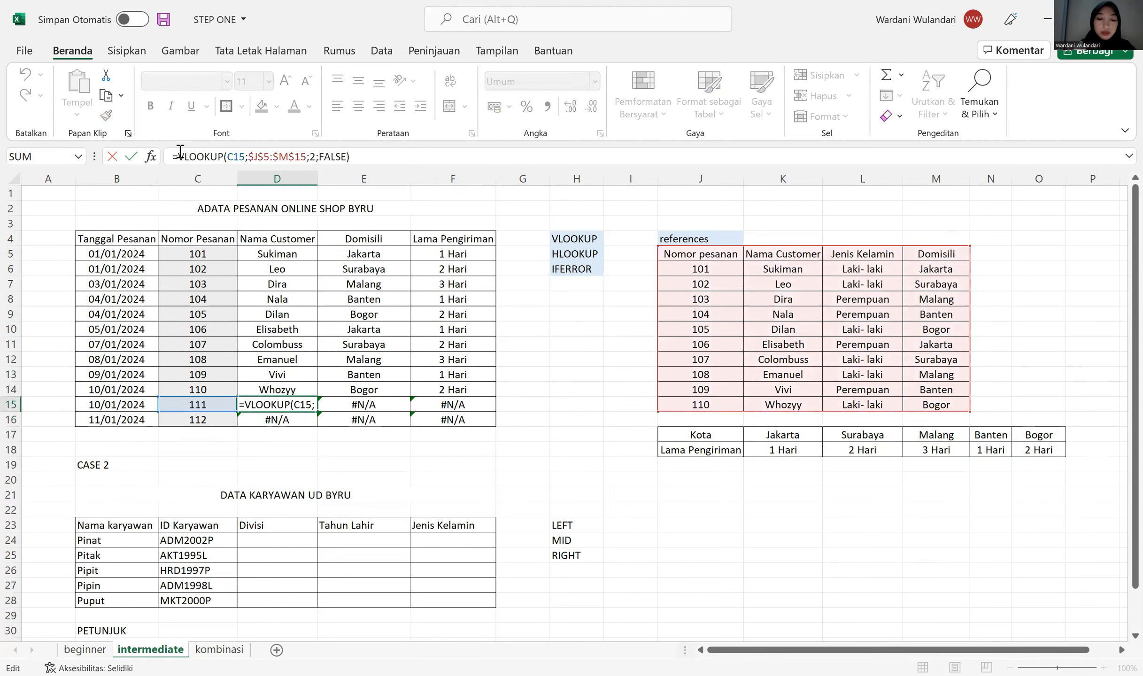
text(IFERROR)
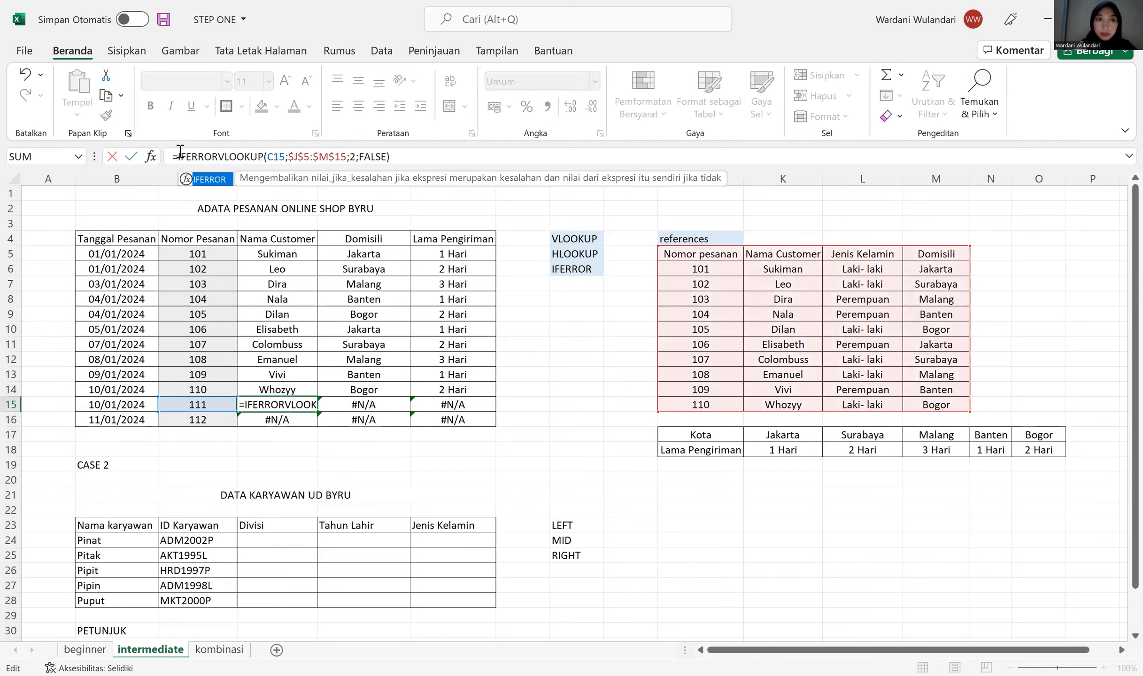
text(()
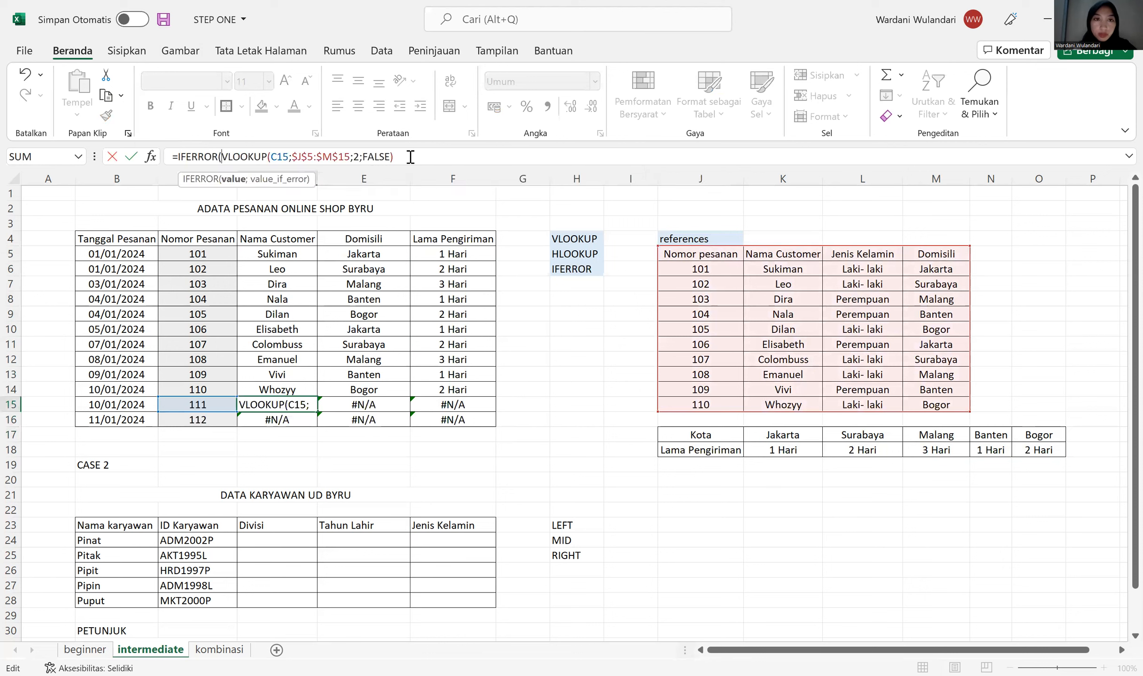
- Add "Data tidak tersedia" as the value_if_error argument and close the IFERROR formula in D15
click(410, 156)
text(;)
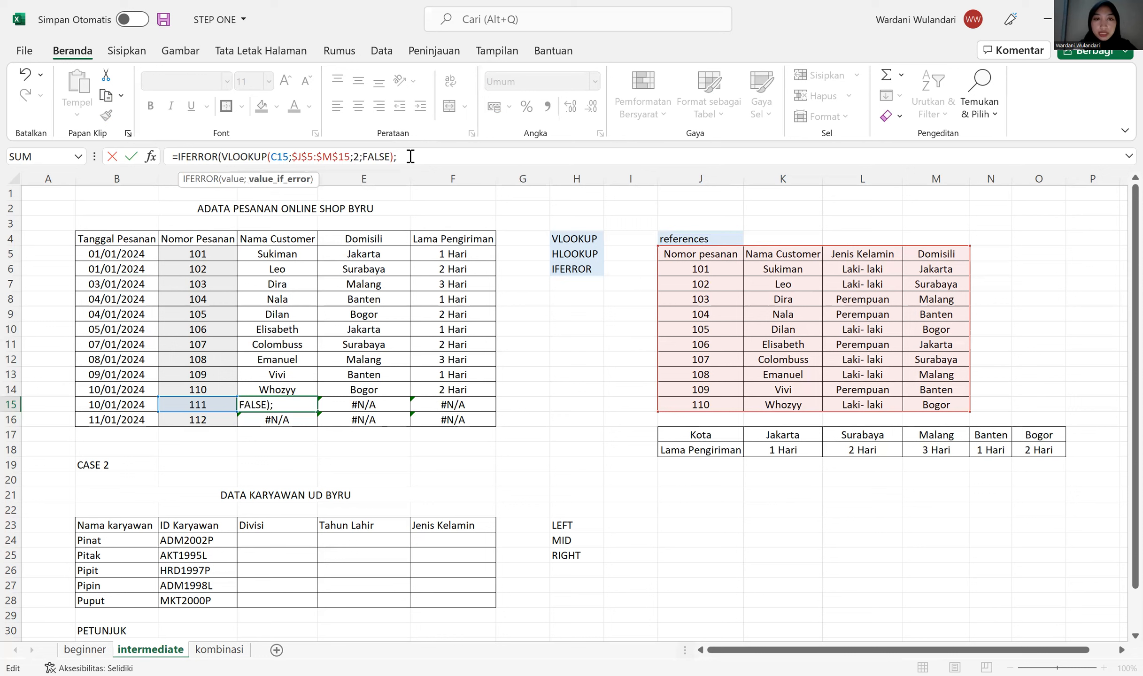
text("D)
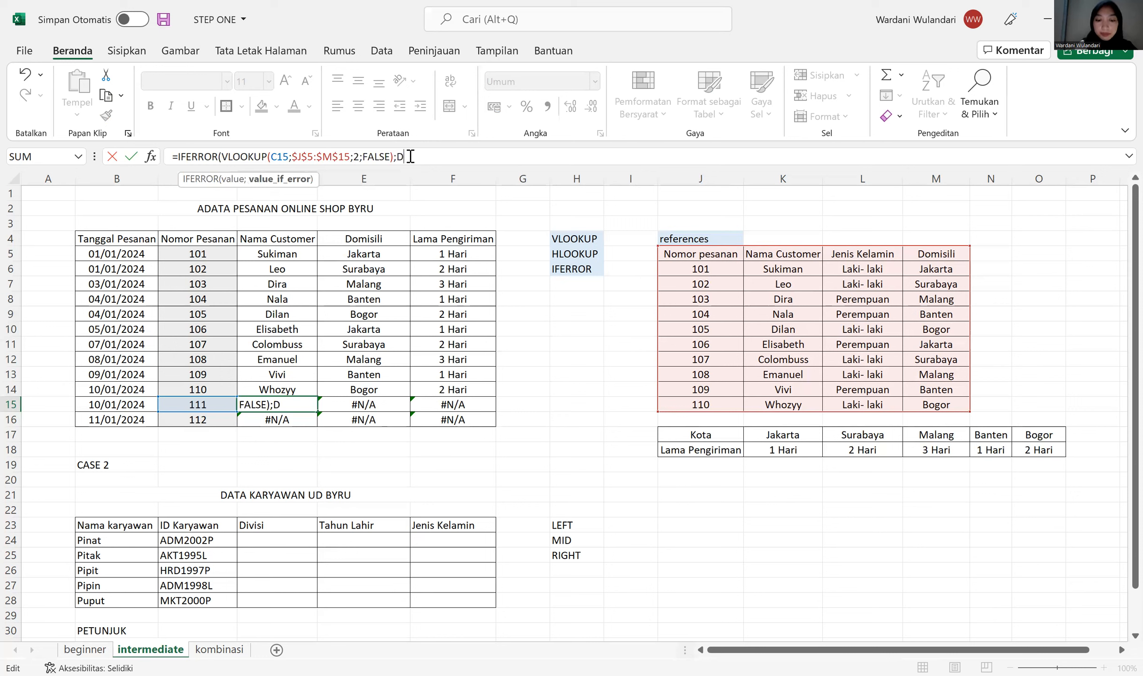
text(ata tidak tersedia")
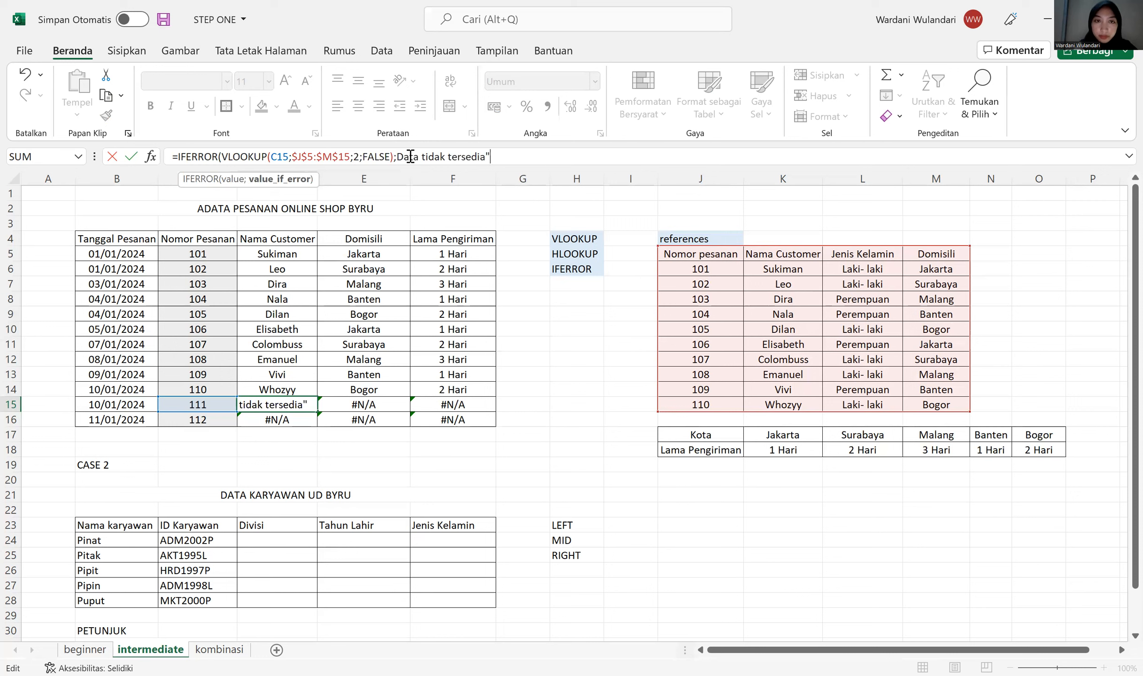
click(398, 157)
text(")
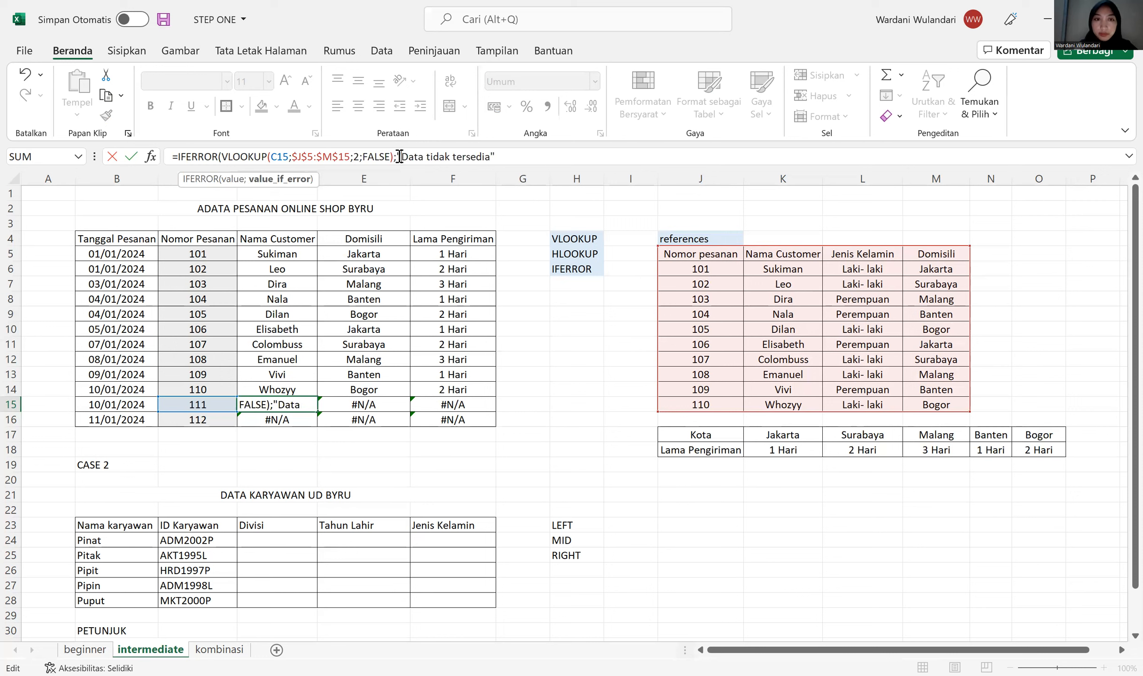
click(519, 159)
text())
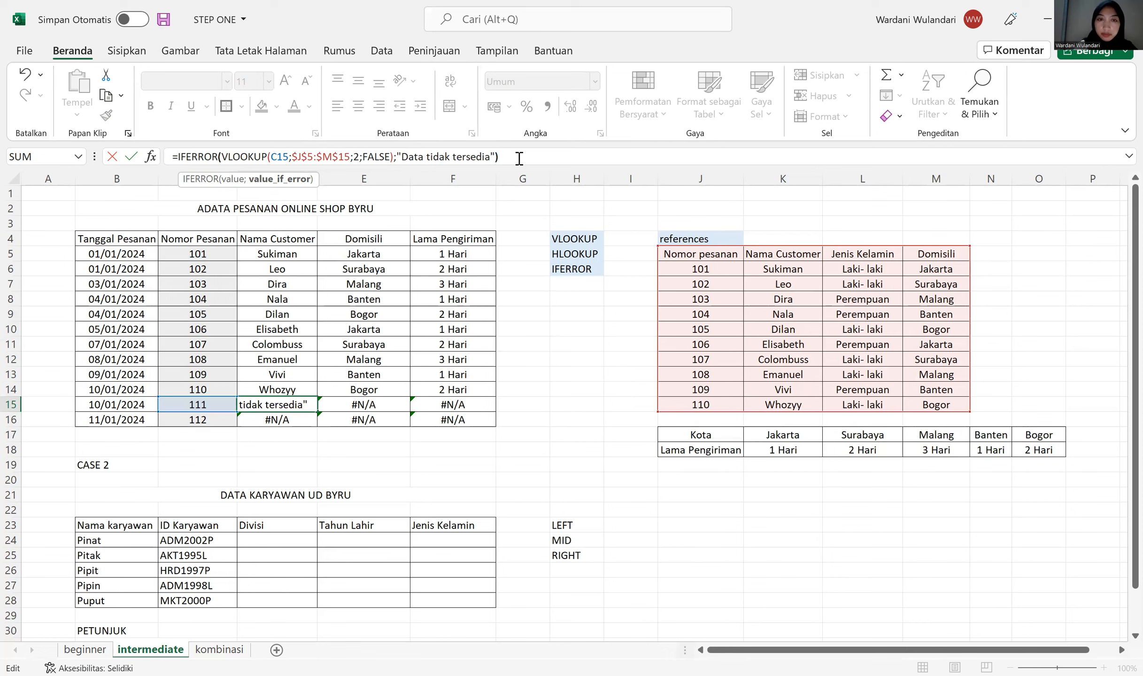
- Fill the D15 IFERROR formula across D15:F16 and autofit the widths of columns D to F
click(300, 402)
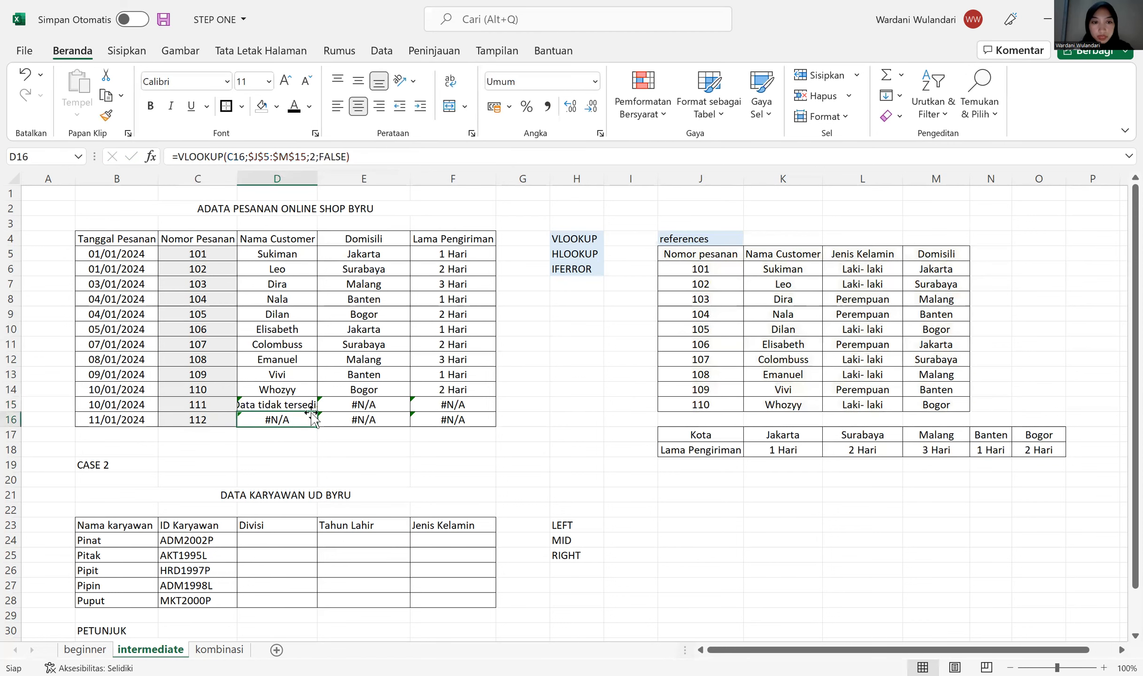
drag(318, 412, 496, 425)
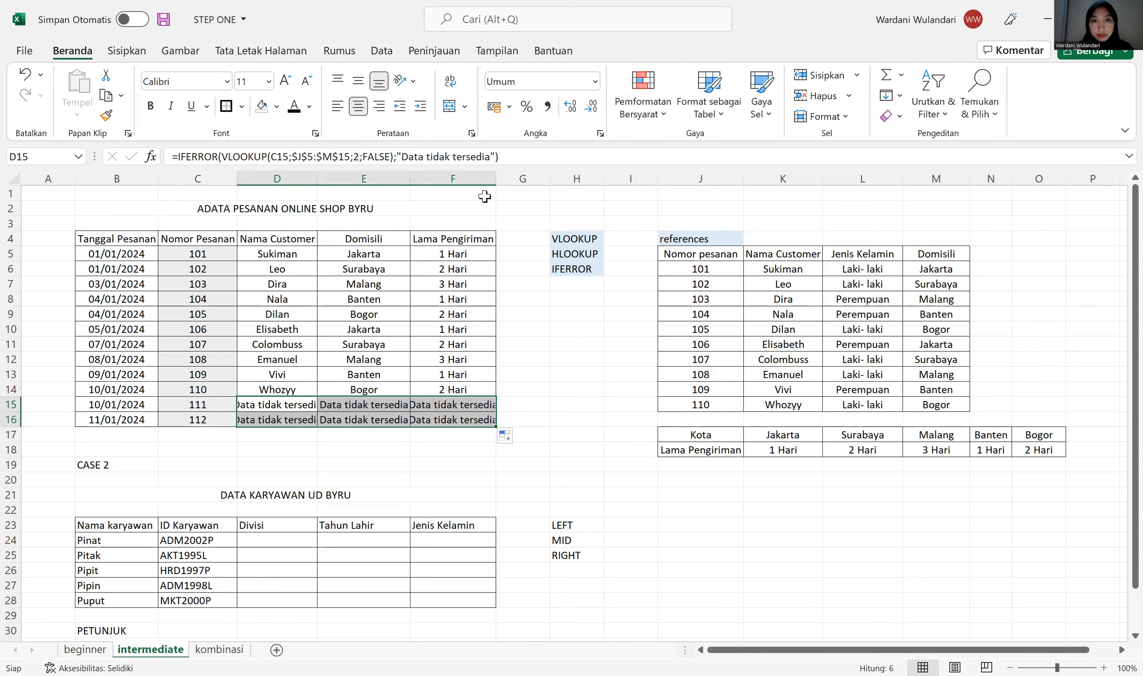
drag(277, 178, 475, 178)
double_click(497, 178)
click(556, 316)
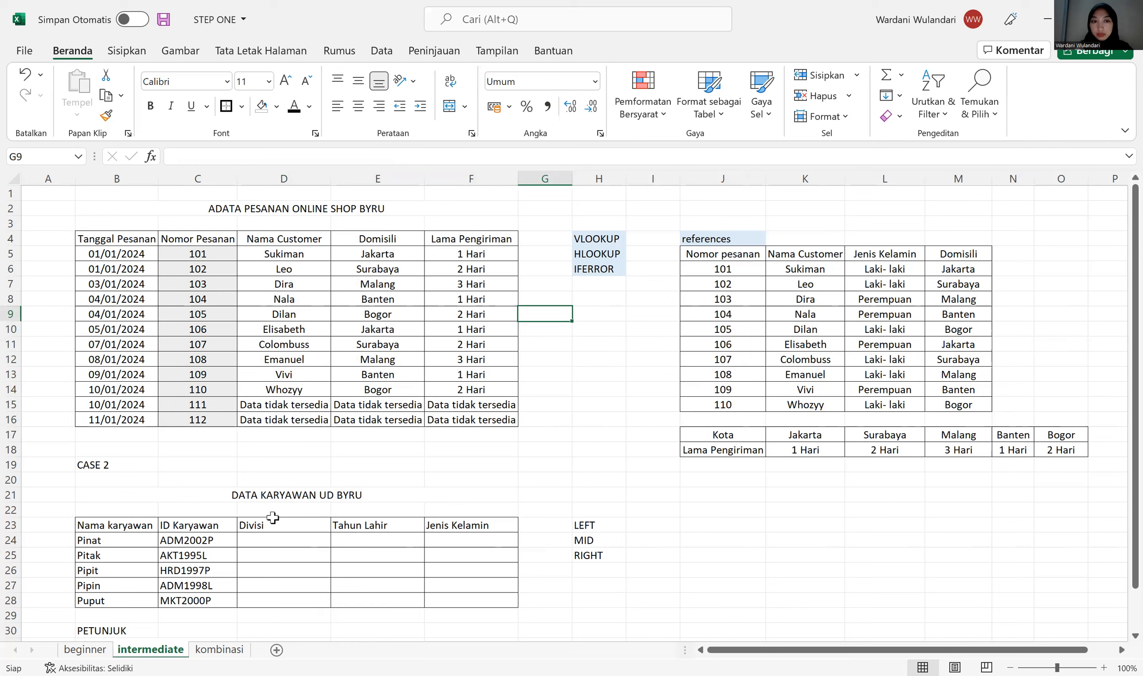
- Examine the lookup formulas in D5, E5 and F5 and compare their arguments with the reference table
click(267, 543)
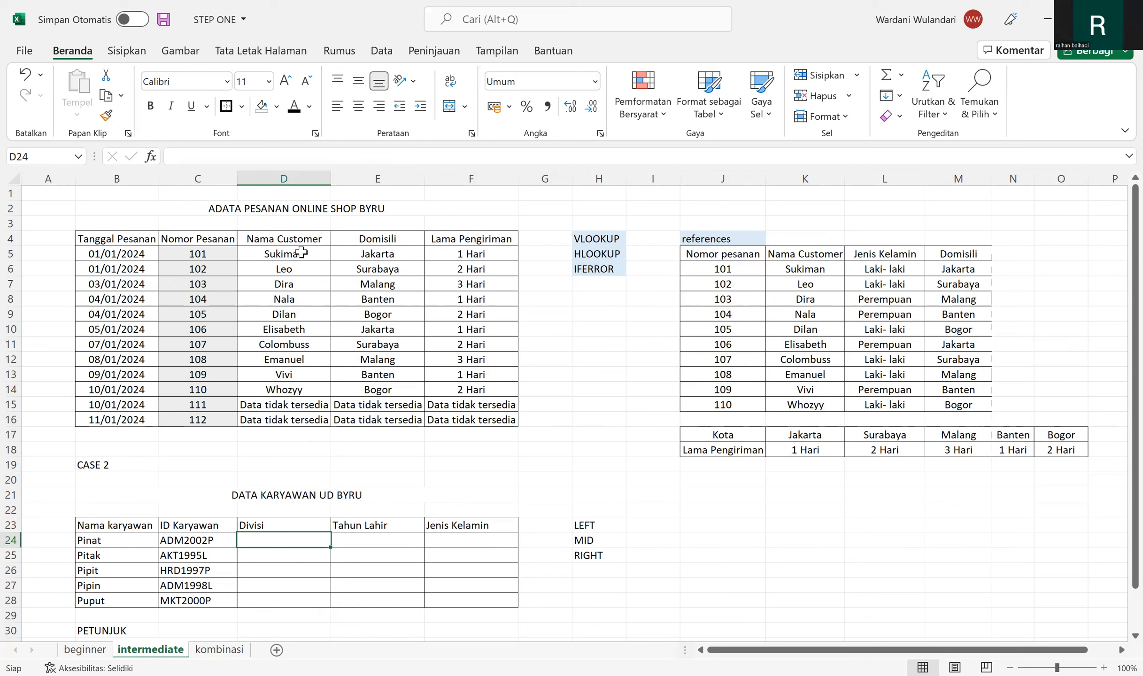
click(302, 253)
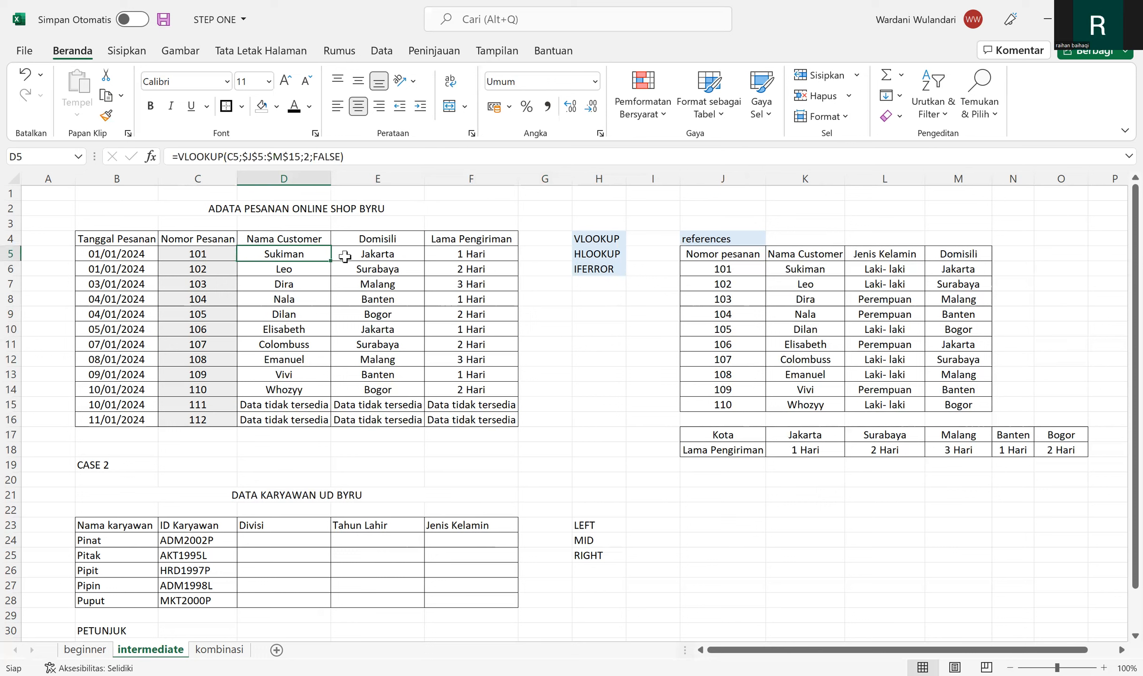
click(378, 253)
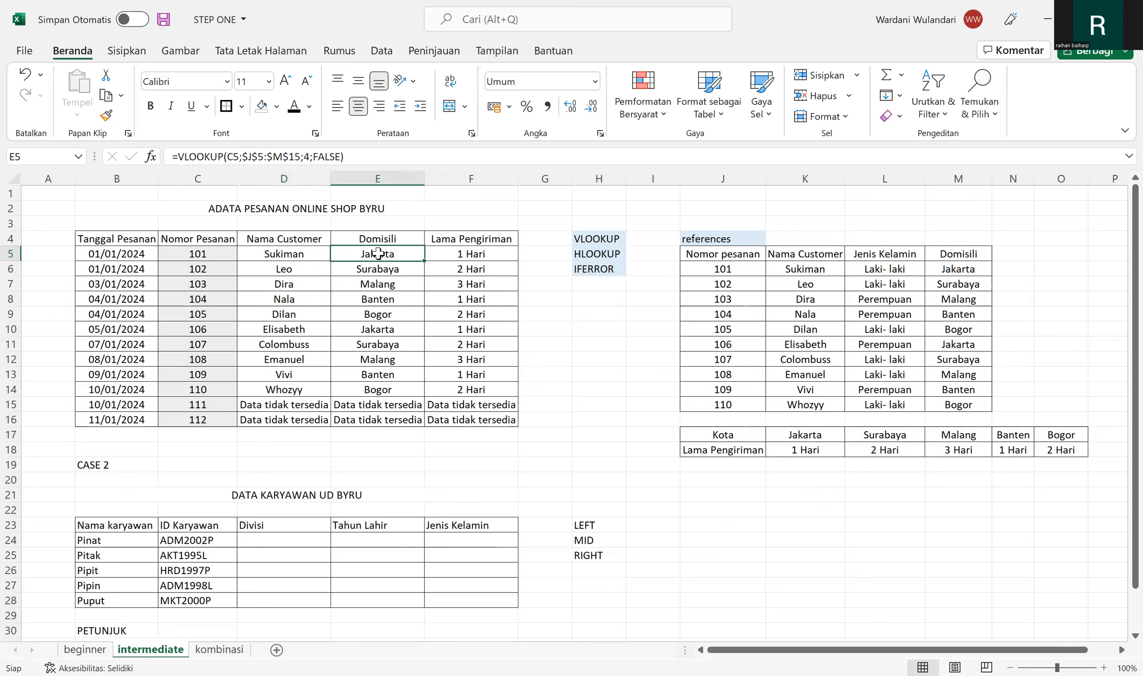
click(306, 252)
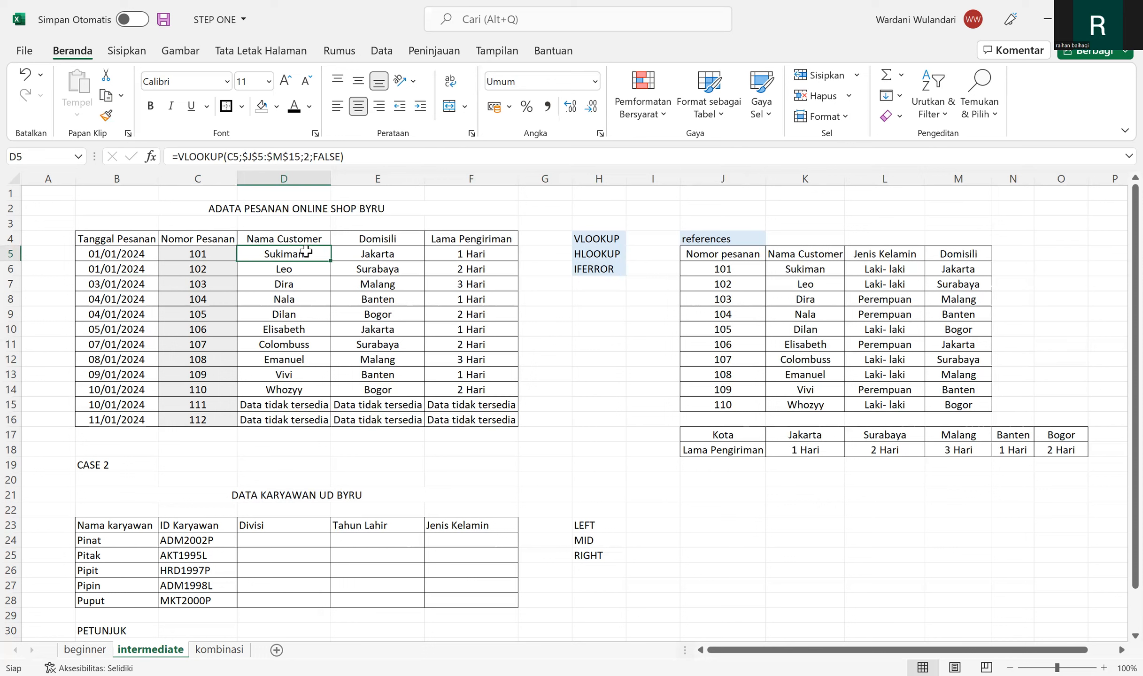
click(364, 252)
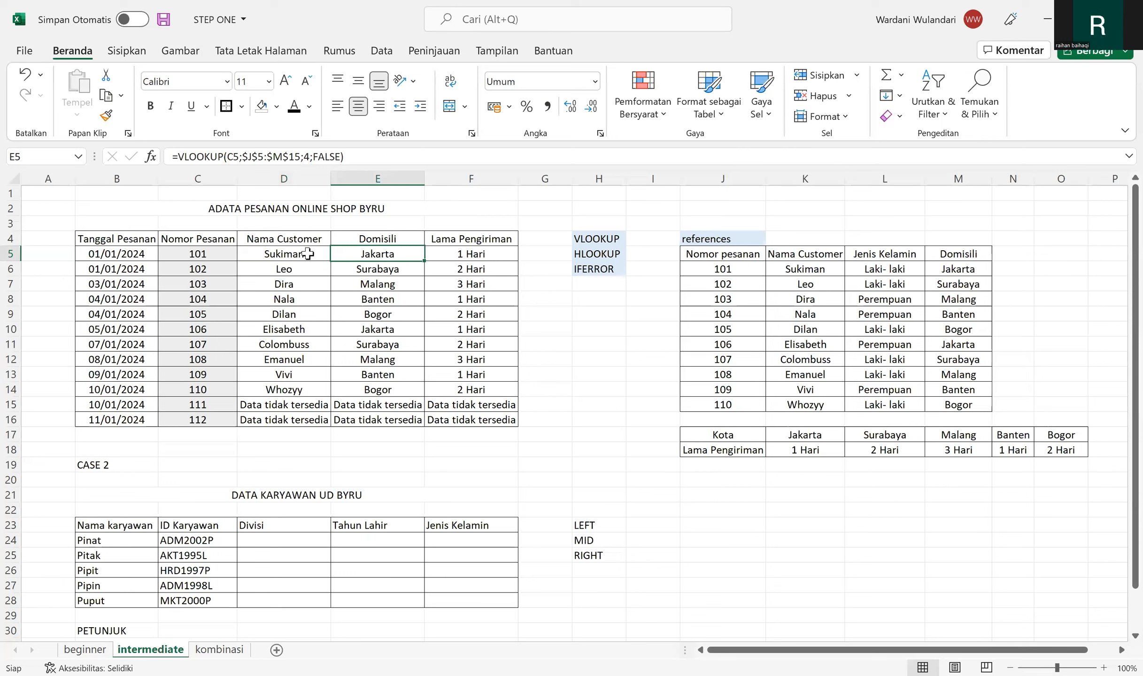
key(Left)
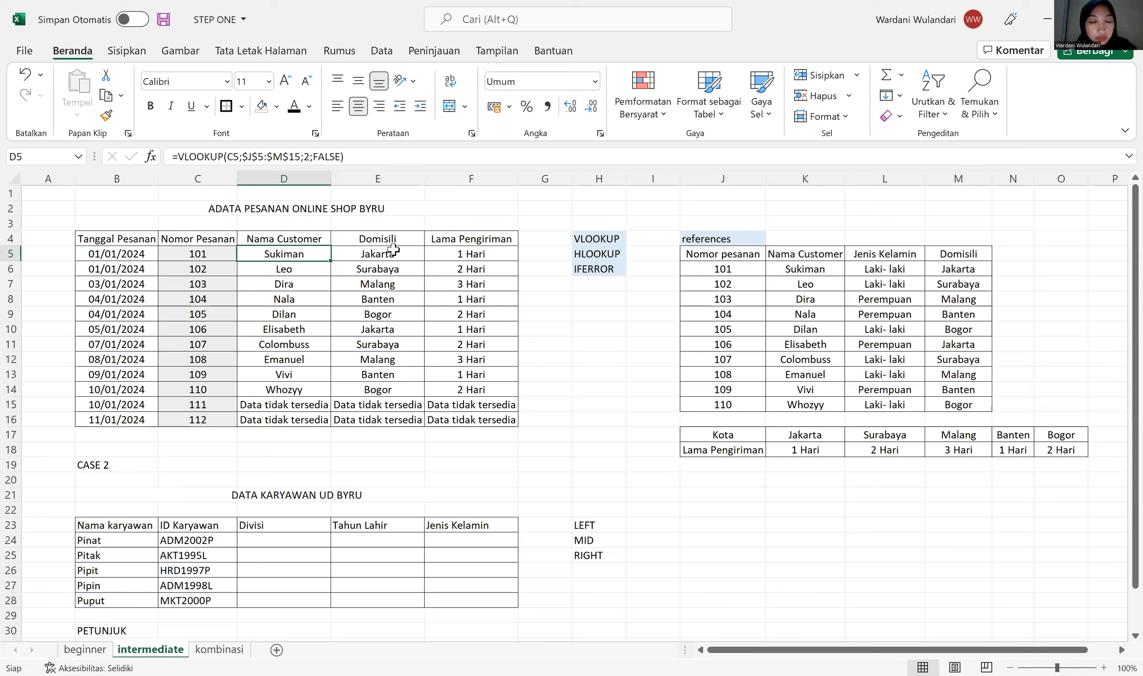
click(393, 250)
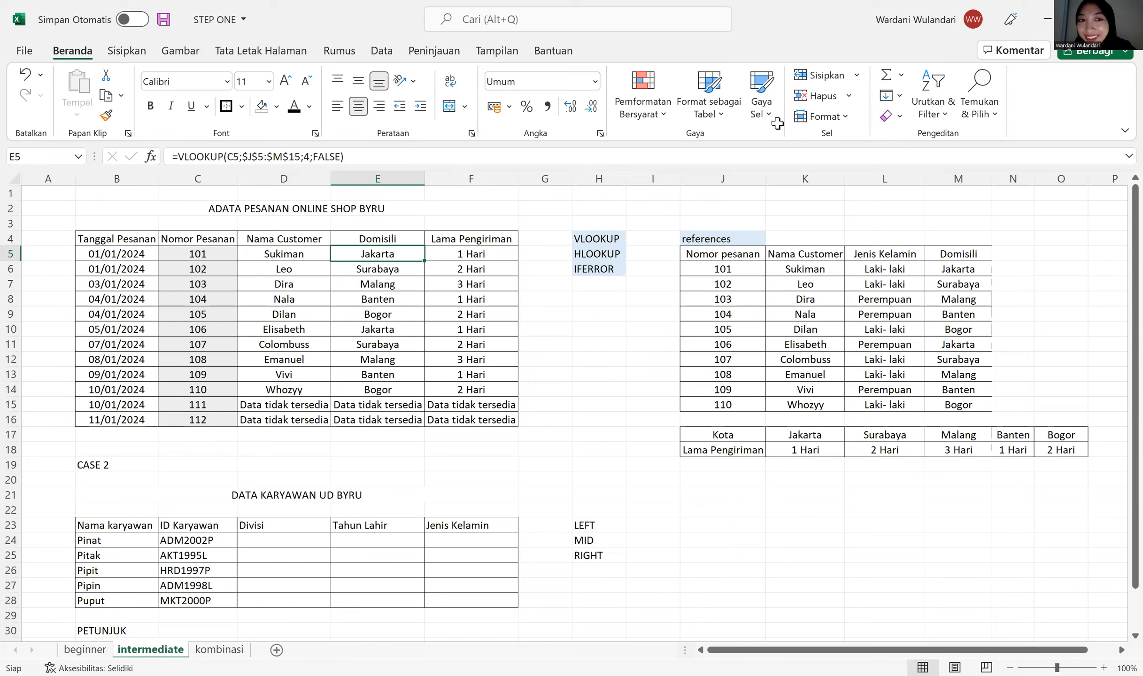
key(Right)
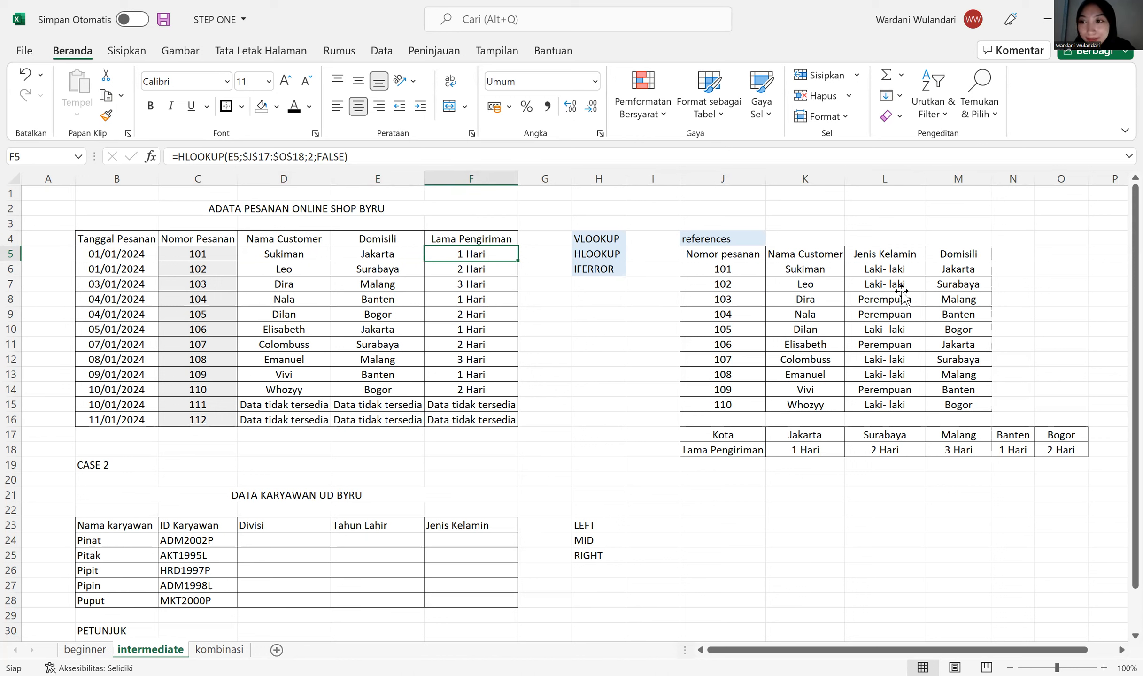
click(874, 285)
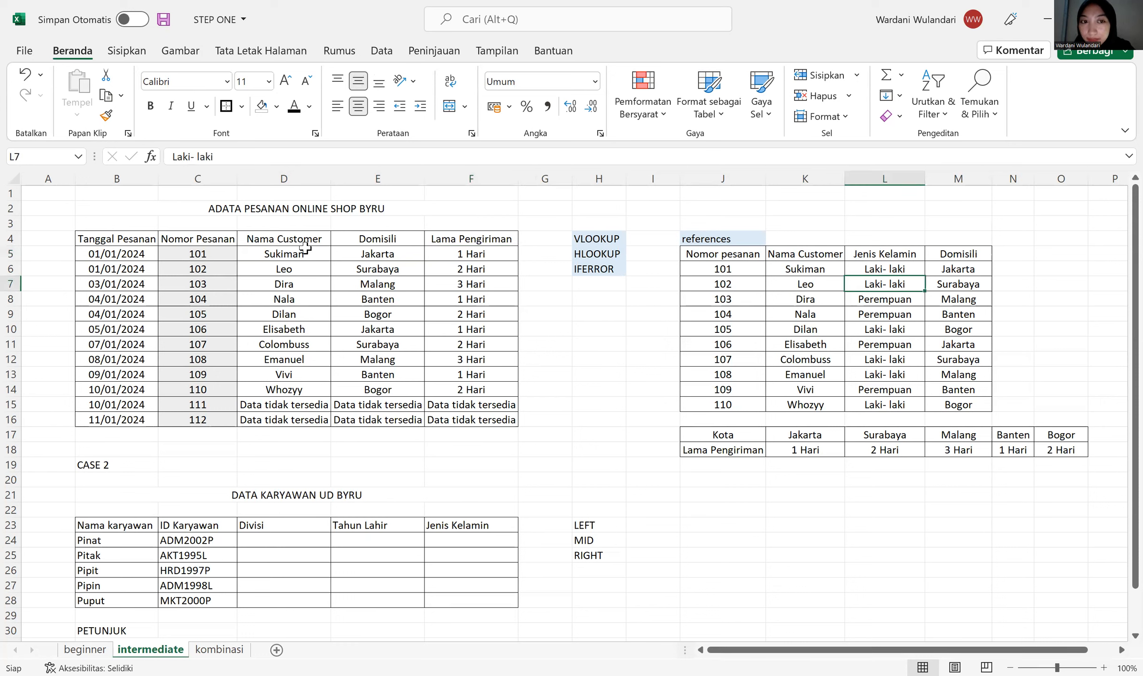
click(324, 258)
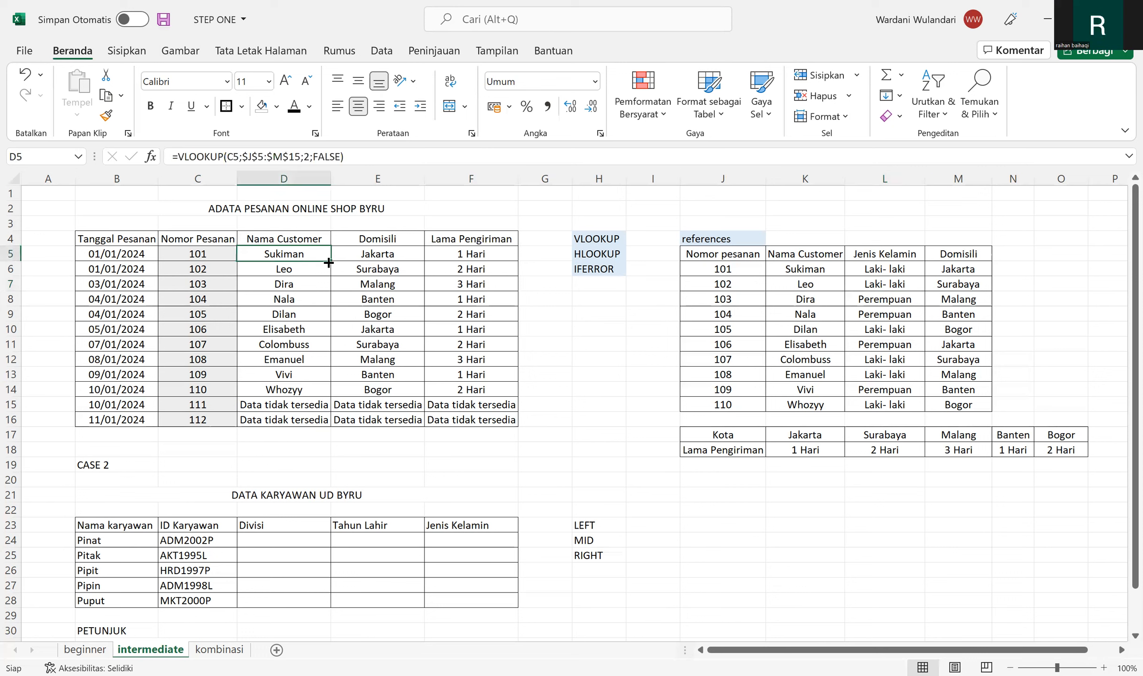
click(381, 252)
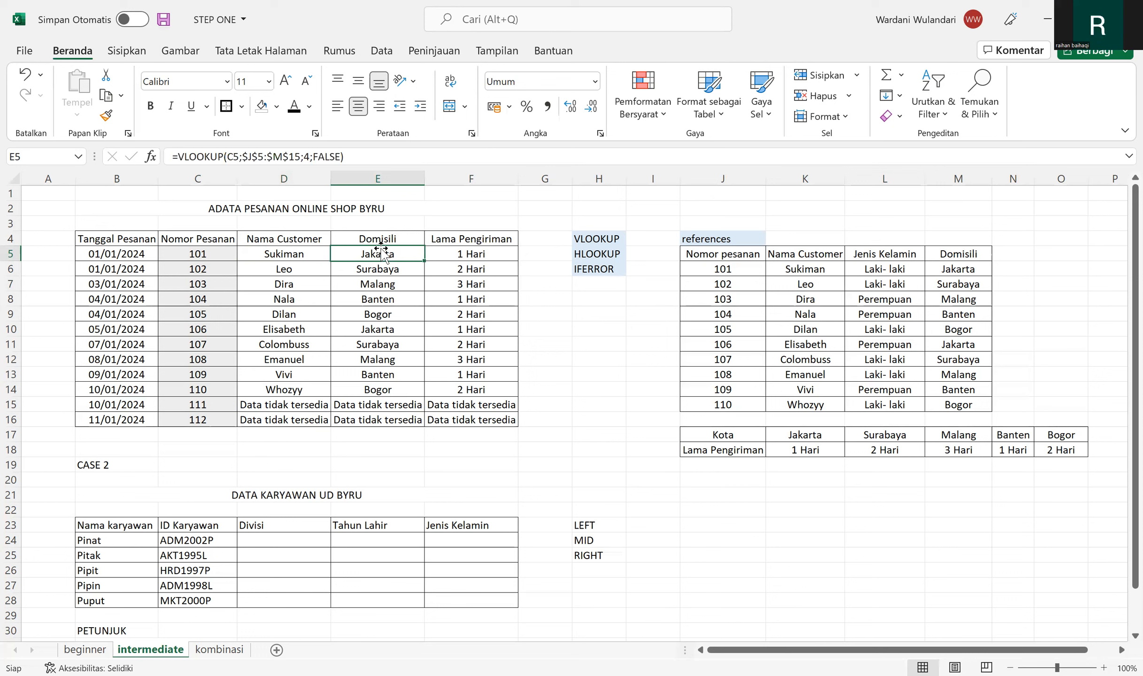
click(328, 256)
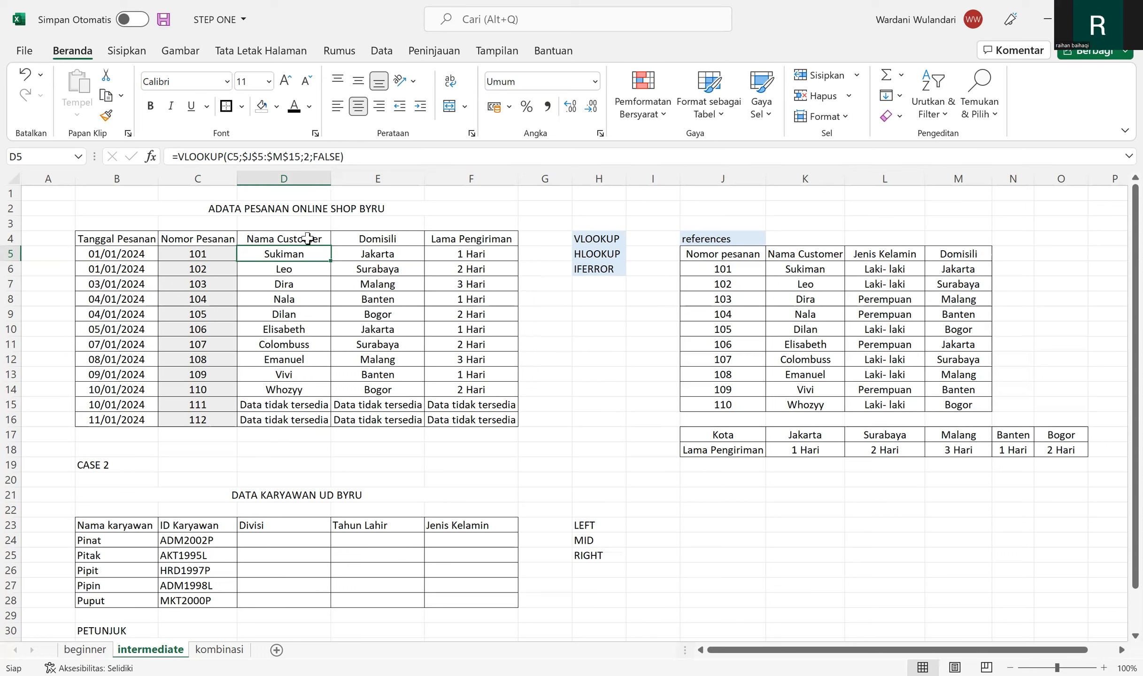
double_click(369, 259)
double_click(369, 256)
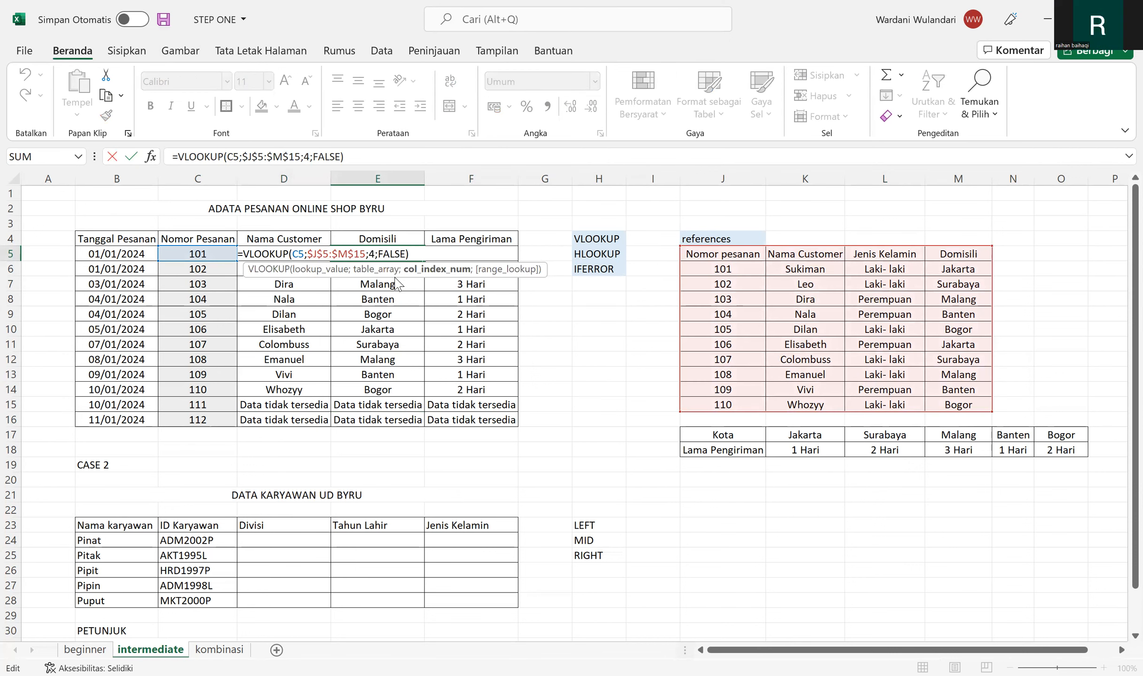
key(Right)
text(;)
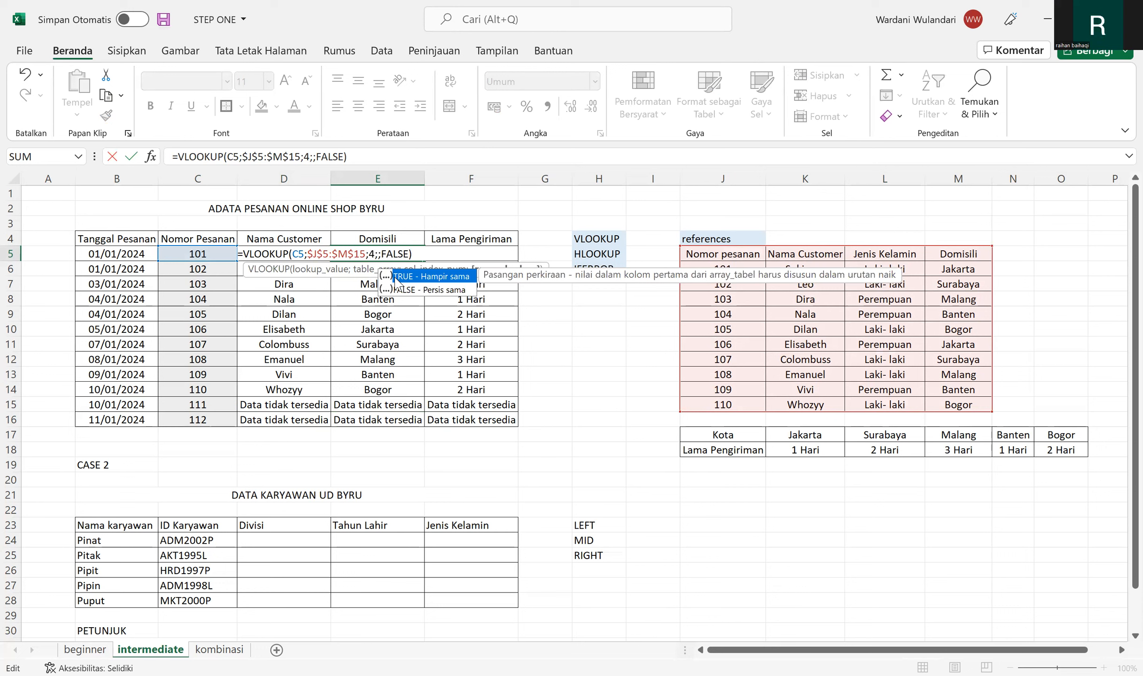
key(BackSpace)
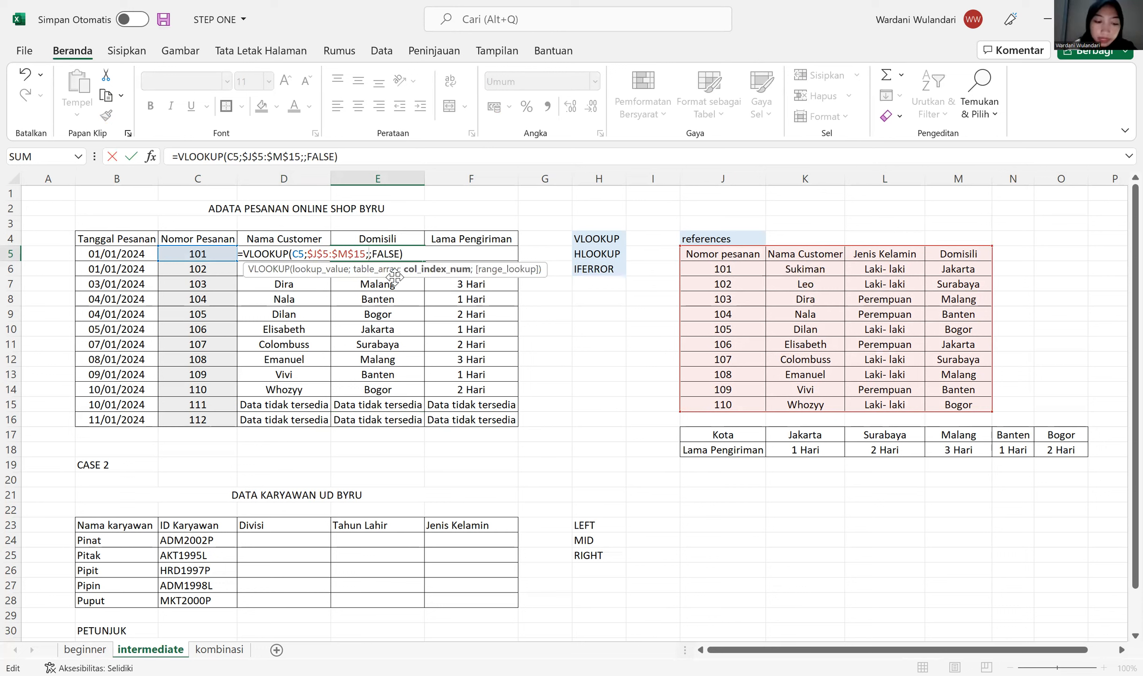
key(Return)
- Try 2:4 as the column index in the VLOOKUP formula of Nama Customer cell D5
click(305, 253)
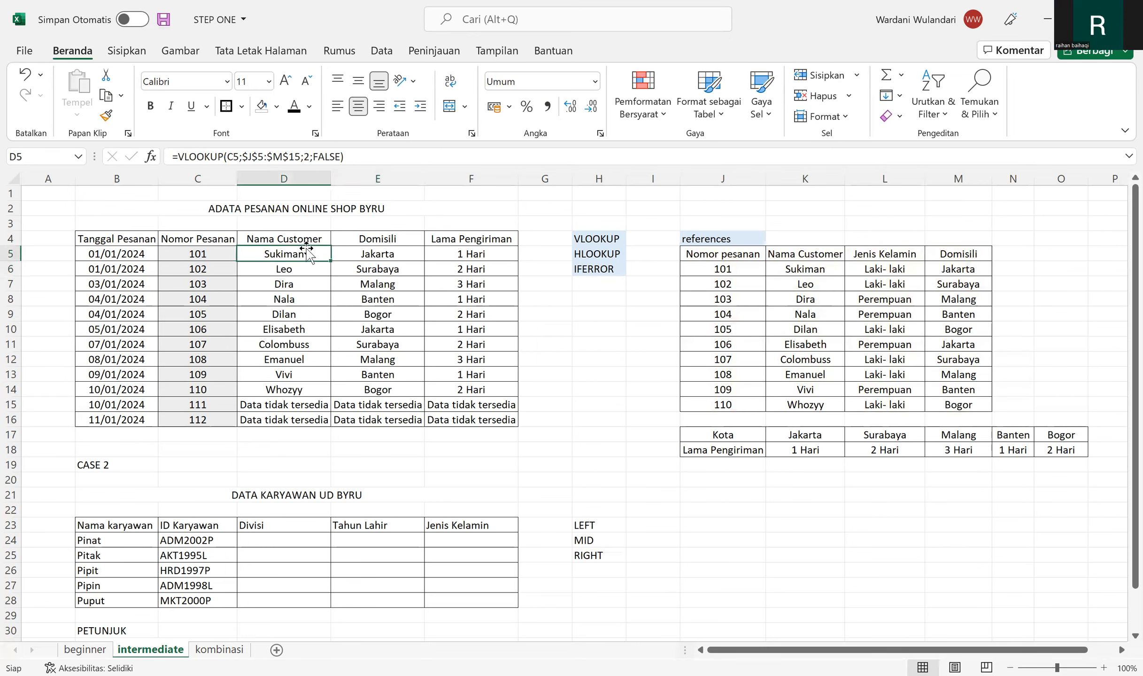
click(287, 160)
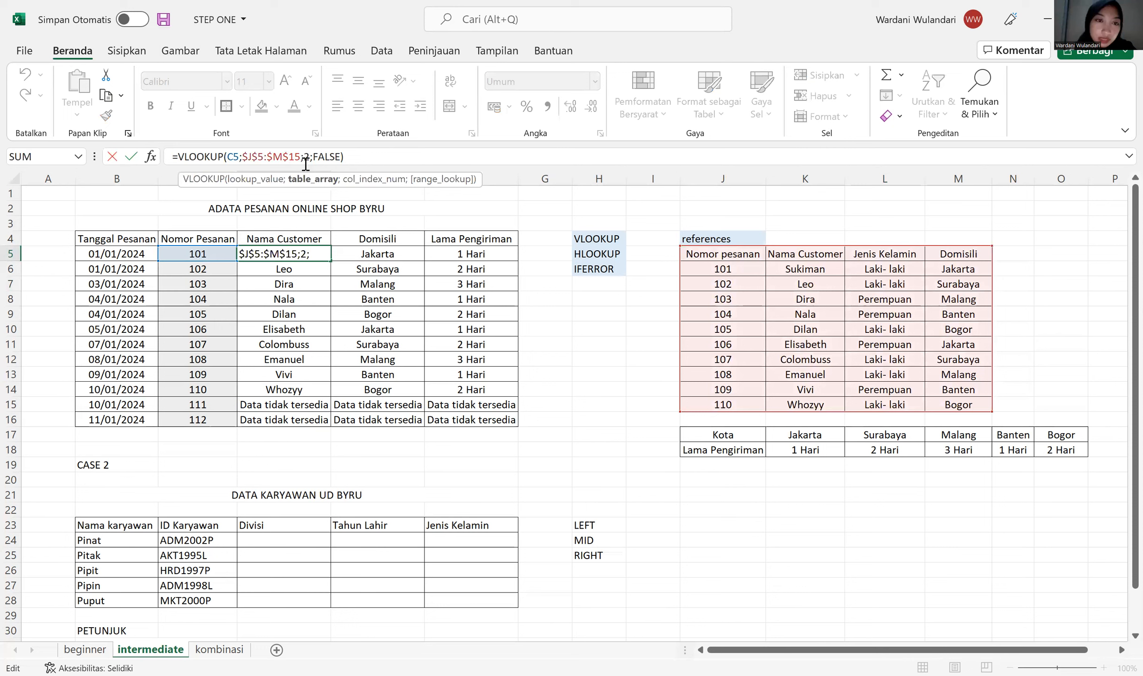
click(309, 158)
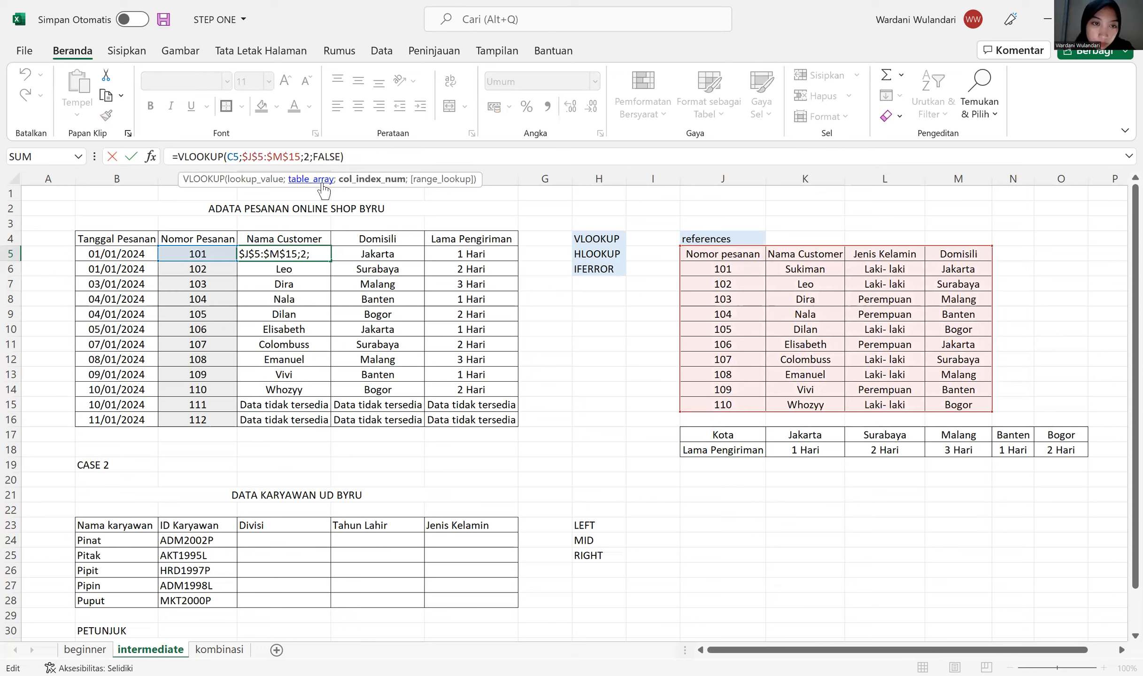
text(:4)
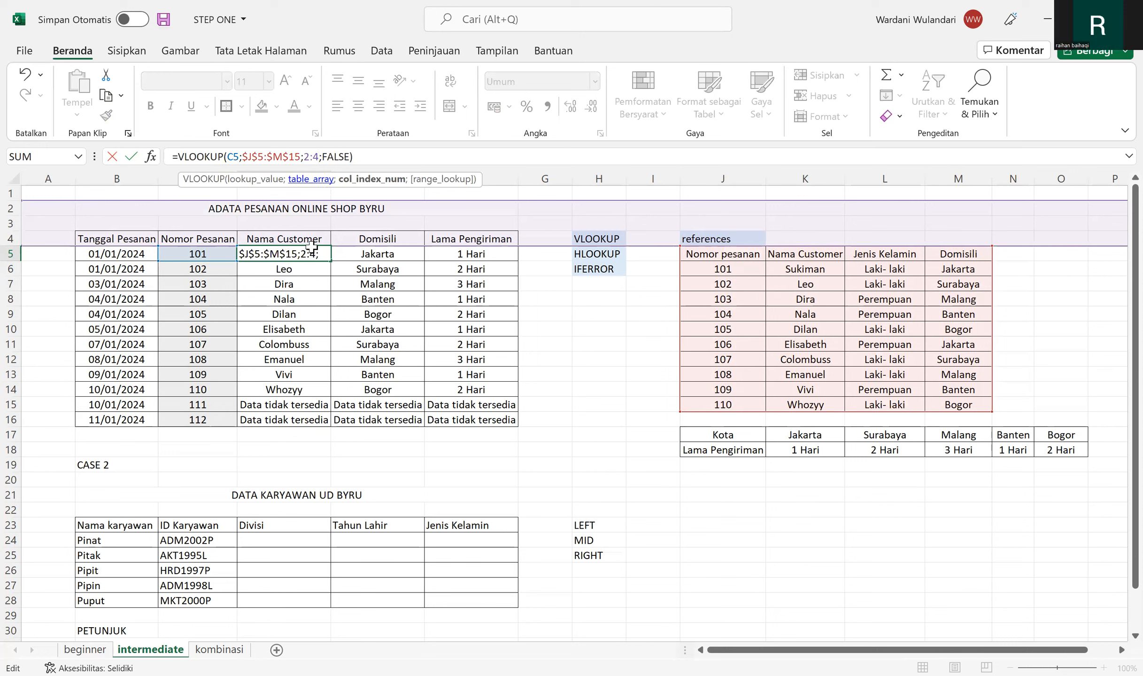
key(Return)
key(Up)
- Try 2;4 as the column index in the VLOOKUP formula of Nama Customer cell D5
click(318, 159)
click(332, 159)
key(BackSpace)
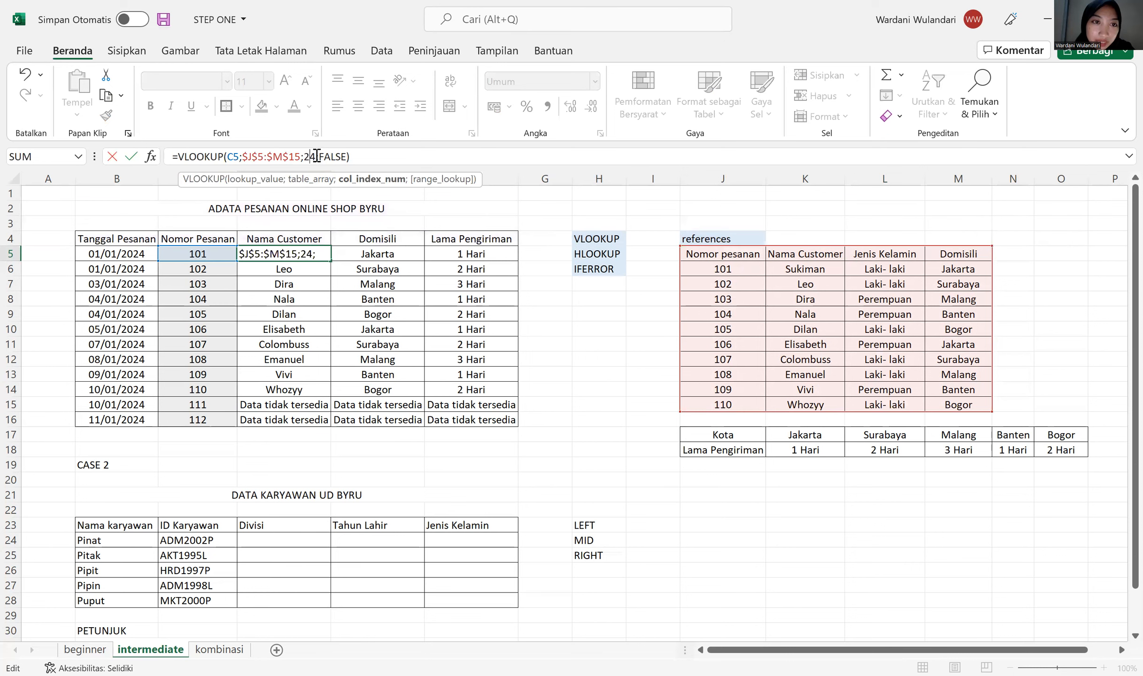
text(;)
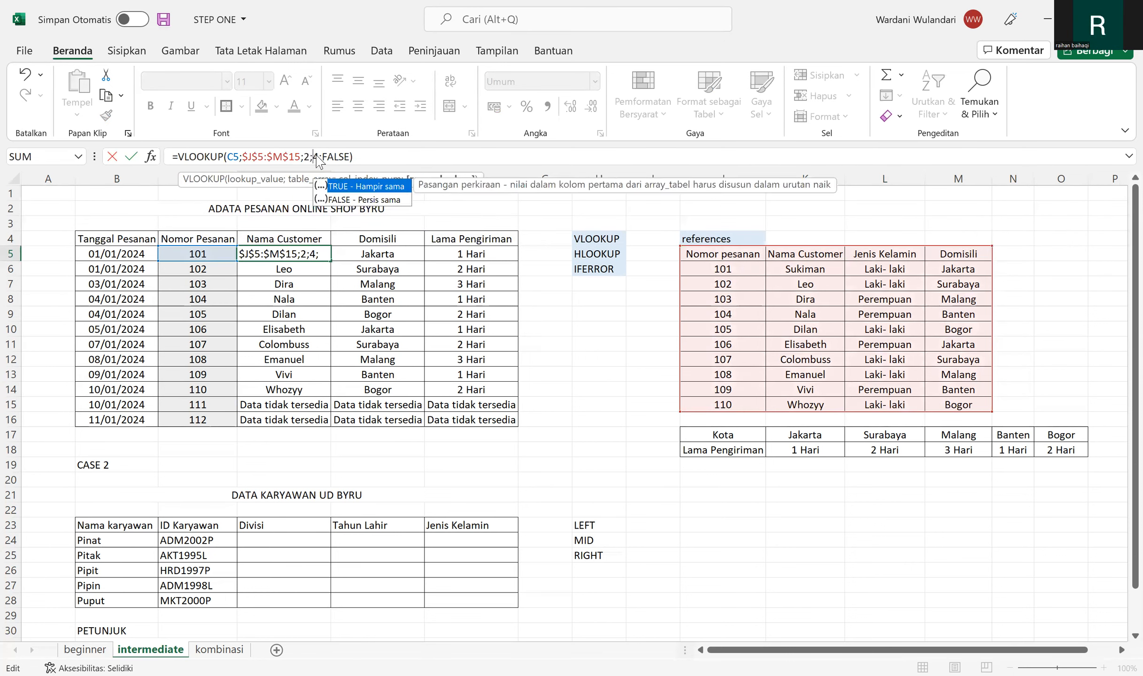
key(Return)
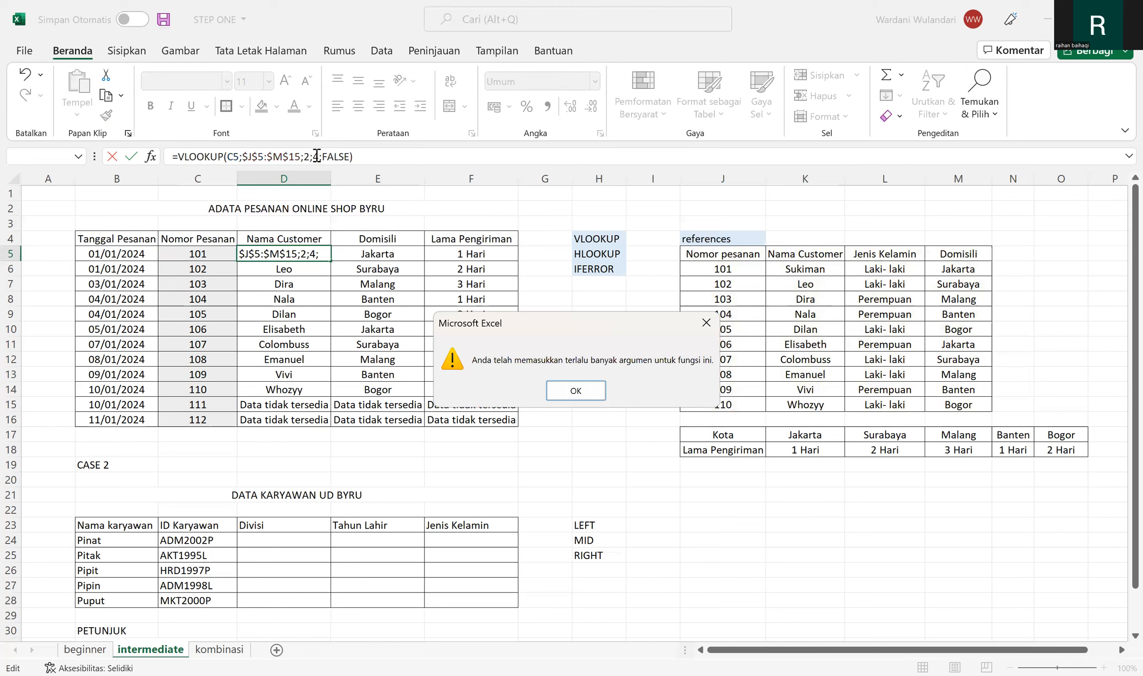
key(Return)
- Restore 2 as the only column index in the D5 VLOOKUP formula and commit the formula
click(311, 158)
click(314, 158)
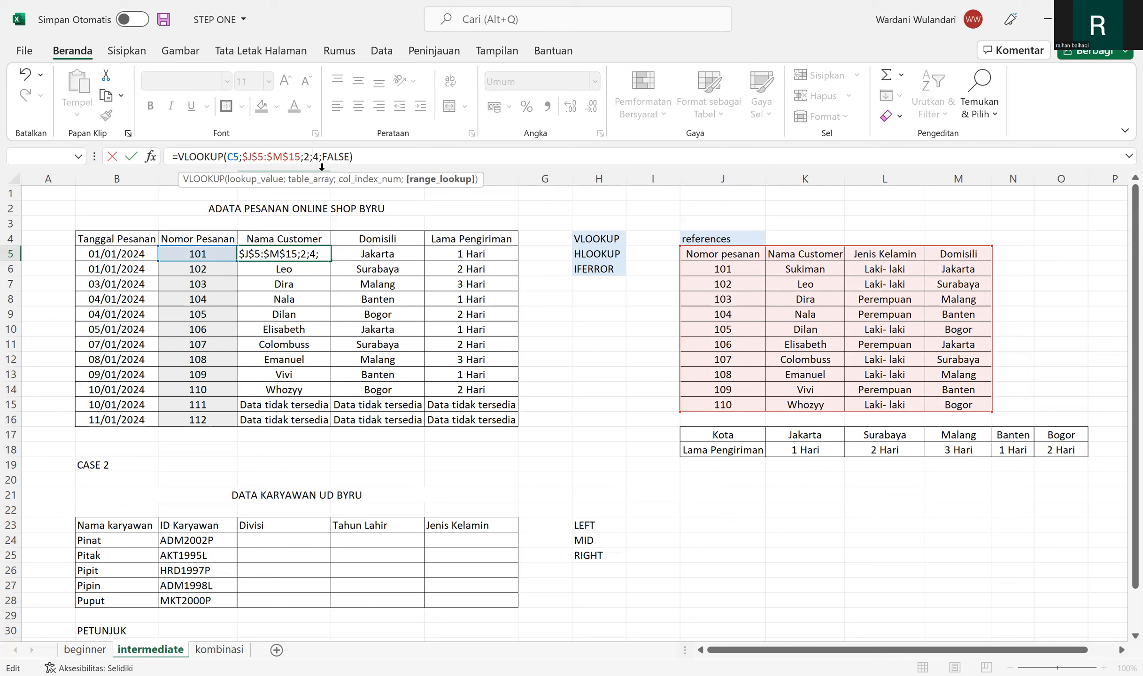
key(BackSpace)
key(BackSpace)
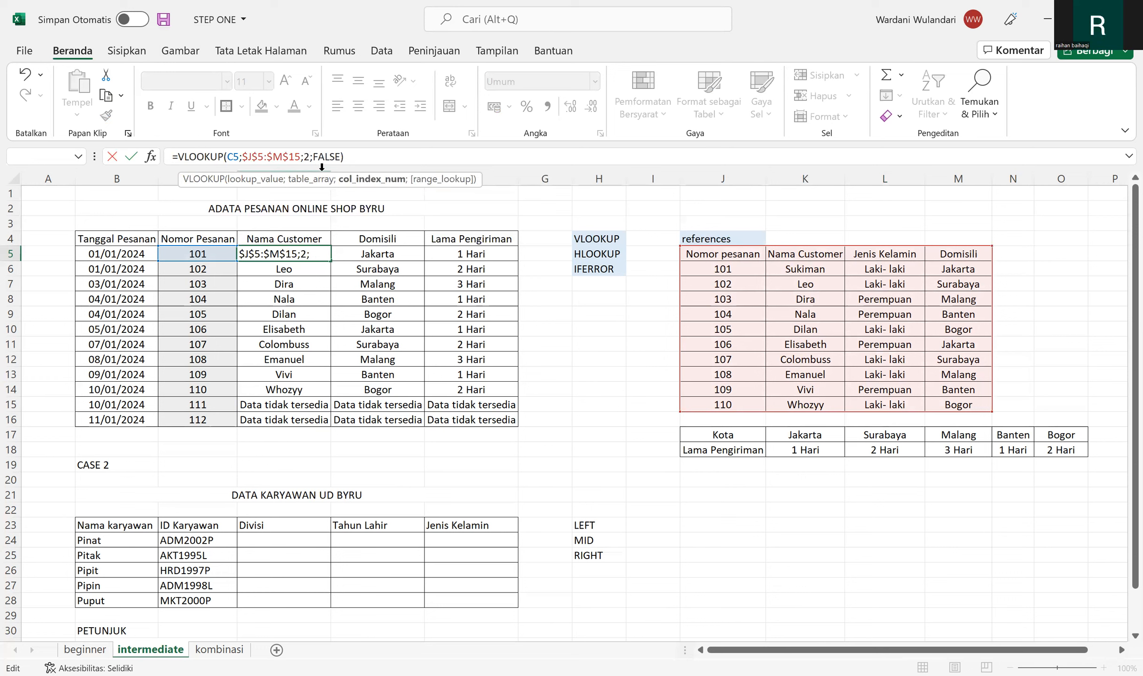
key(Return)
key(Up)
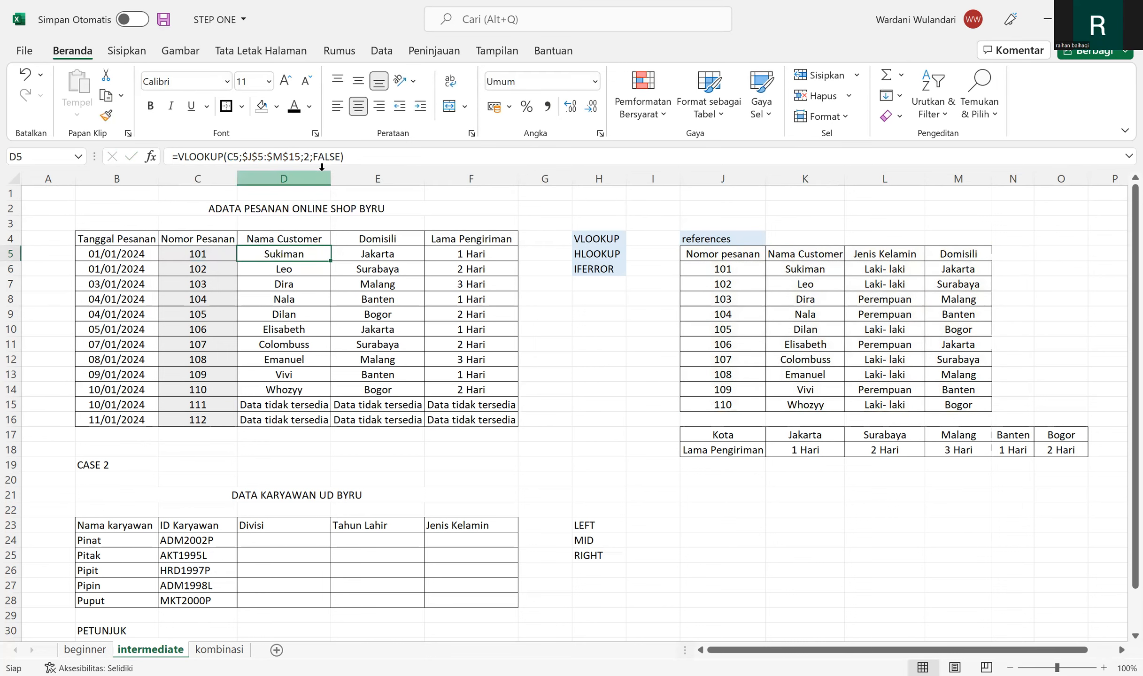
- Examine the VLOOKUP formulas in D5:D8, checking the lookup_value and col_index_num arguments of D5
key(Right)
key(Left)
key(Right)
key(Down)
key(Left)
key(Down)
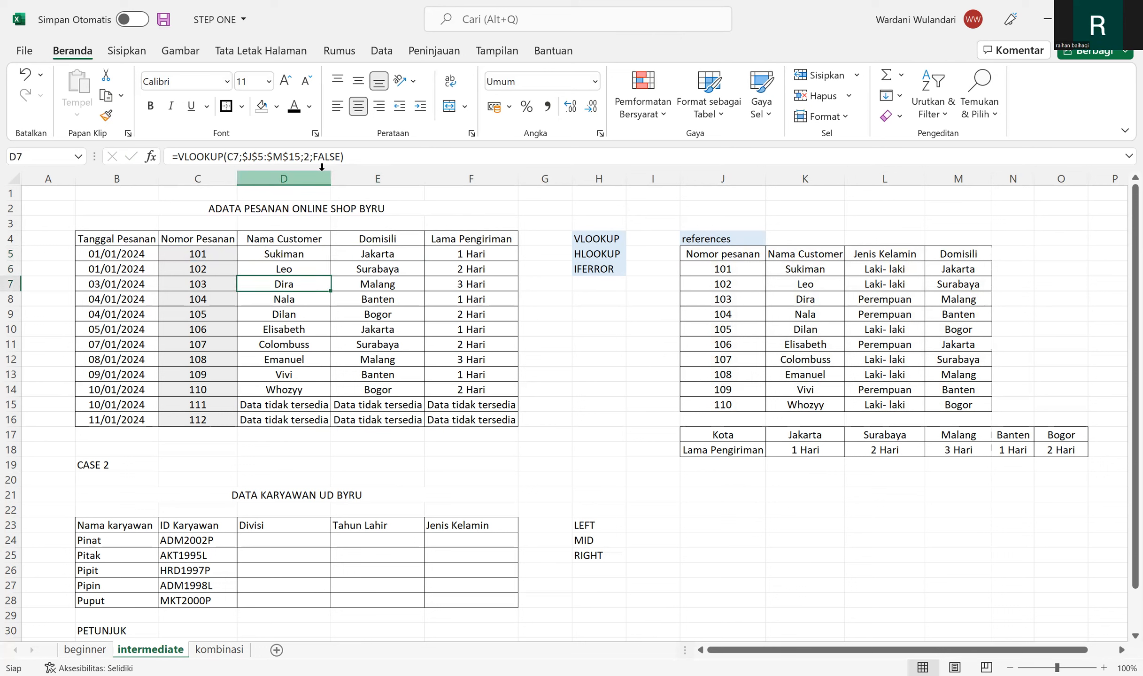
key(Down)
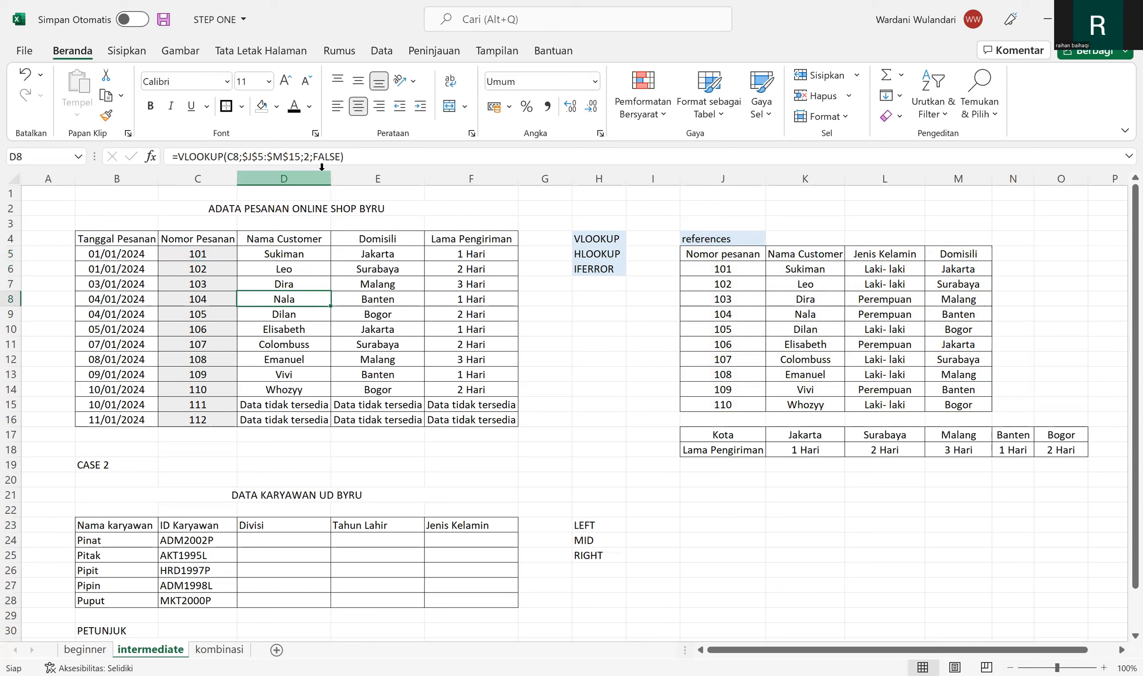
key(Up)
key(Up)
key(Up)
key(Up)
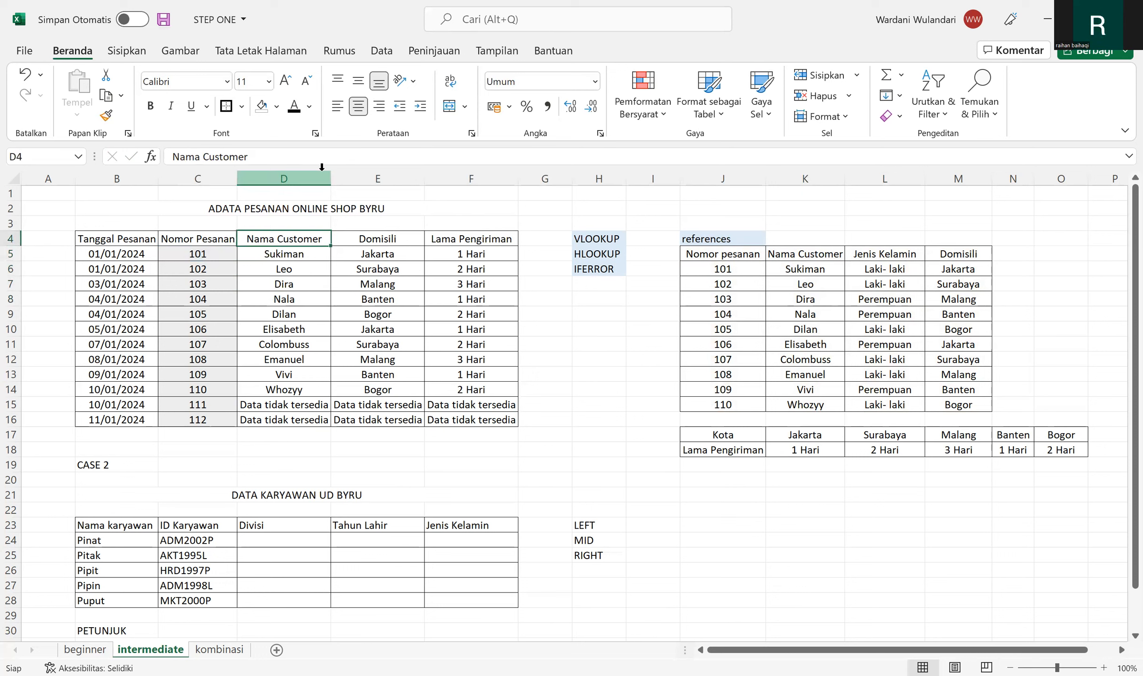
key(Down)
click(234, 157)
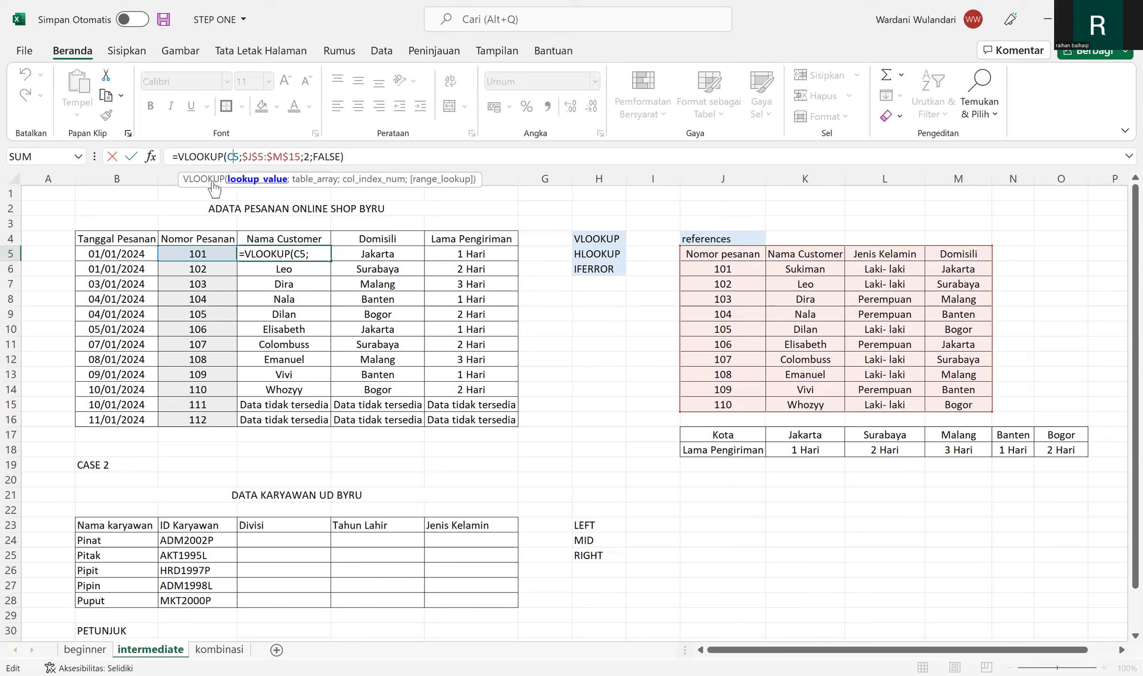
click(311, 160)
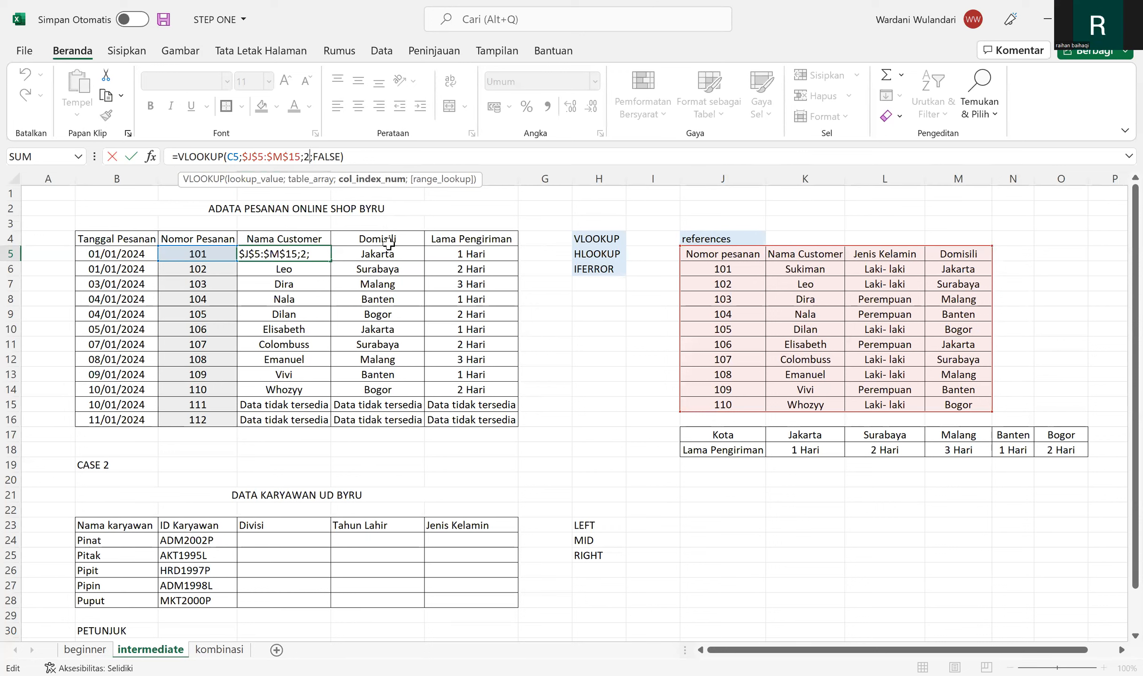
key(Return)
- Examine the Domisili lookup formulas down column E and the Lama Pengiriman formulas down to the IFERROR formula in F16
key(Up)
key(Right)
key(Down)
key(Up)
key(Down)
key(Up)
key(Down)
key(Up)
key(Down)
key(Up)
key(Down)
key(Down)
key(Down)
key(Down)
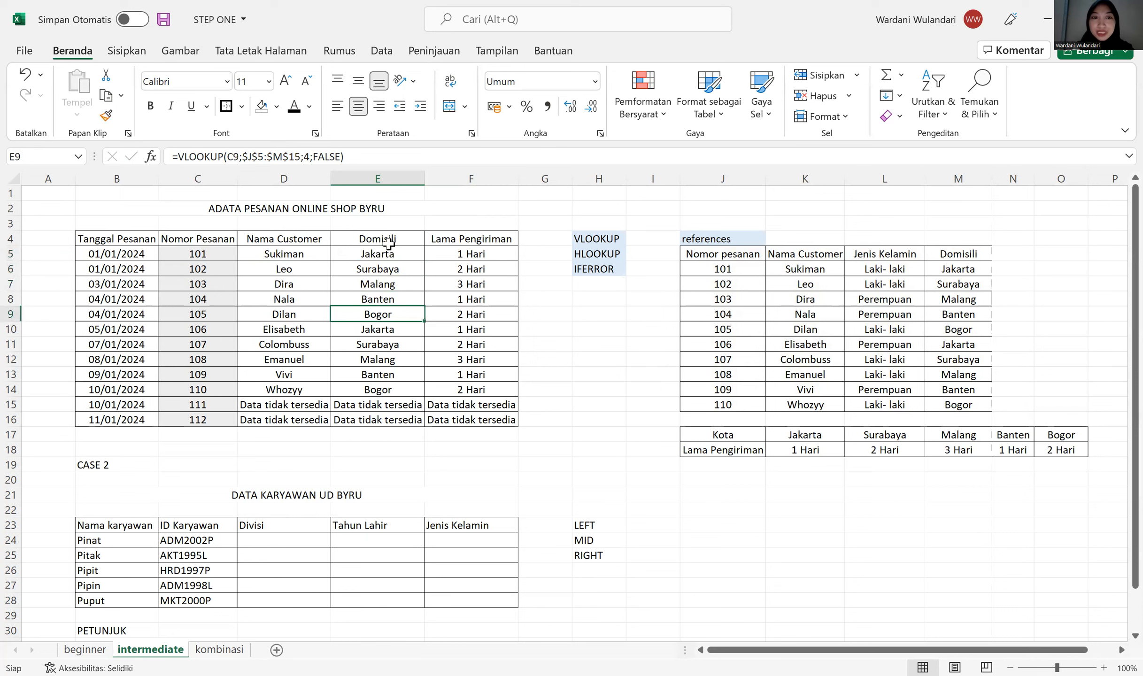
key(Down)
key(Right)
key(Down)
key(Down)
key(Down)
key(Down)
key(Down)
key(Left)
key(Down)
key(Right)
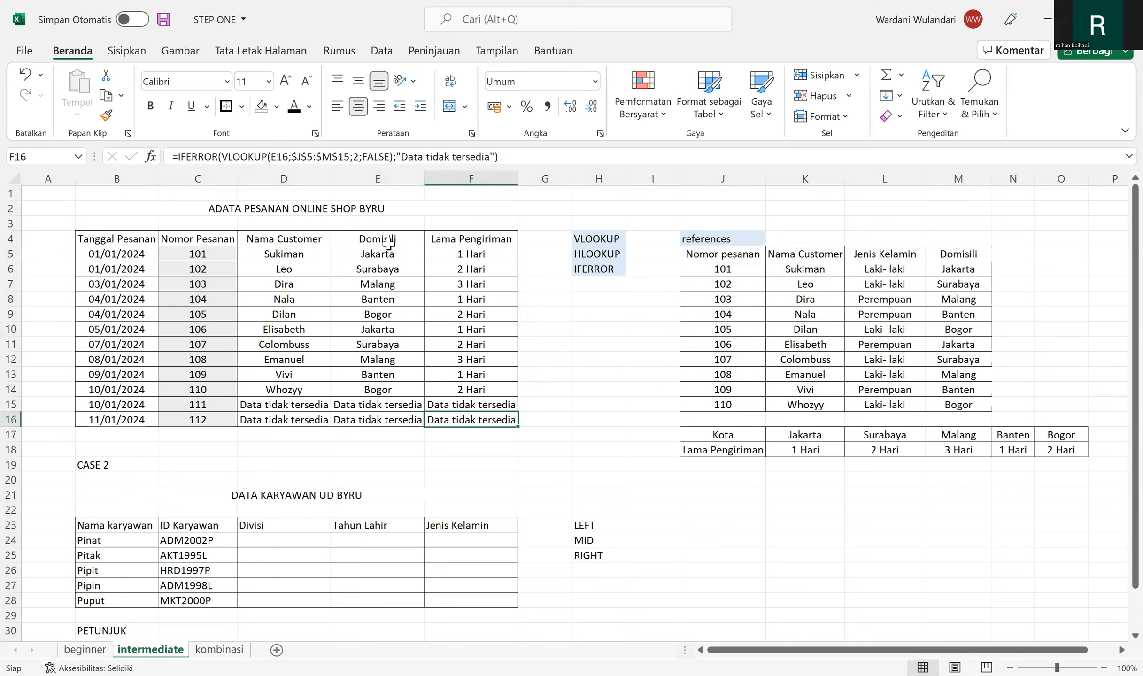
key(Down)
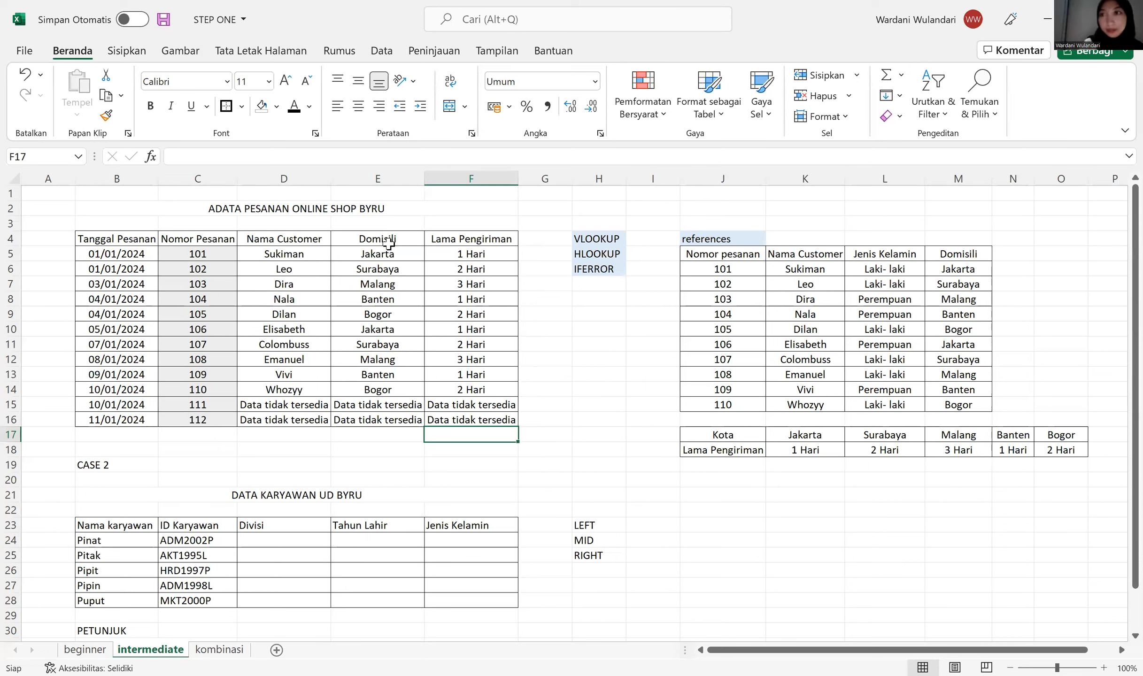
- Review the CASE 2 employee table, its ID Karyawan codes and the PETUNJUK notes on what each digit means
click(260, 545)
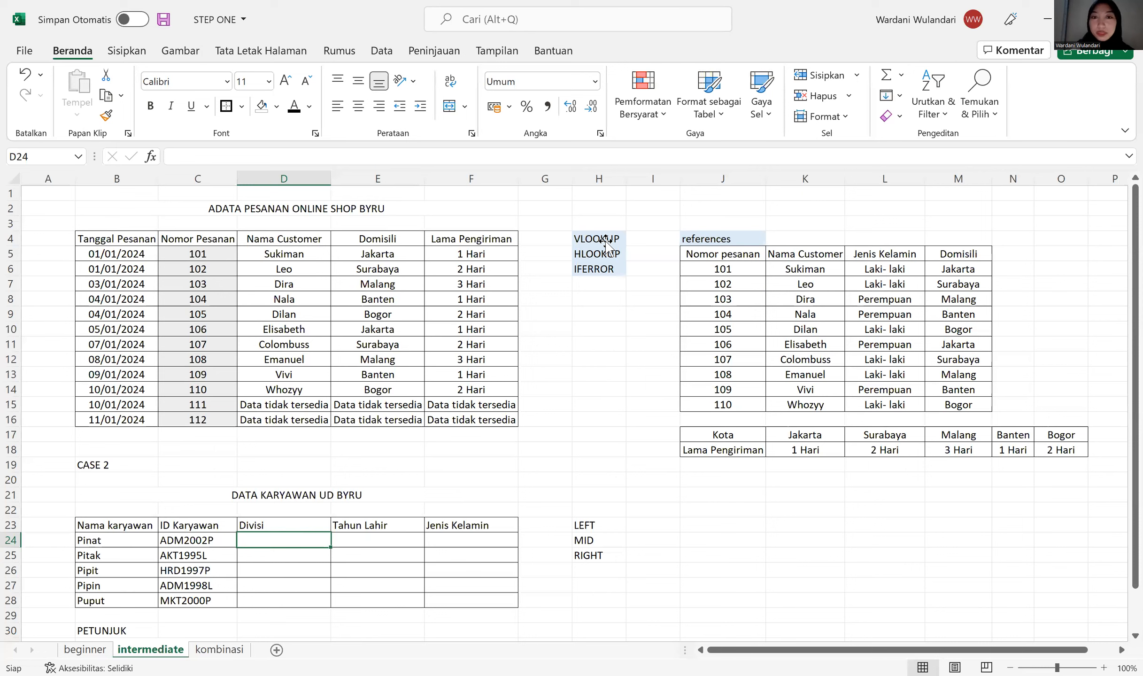
drag(606, 244, 593, 269)
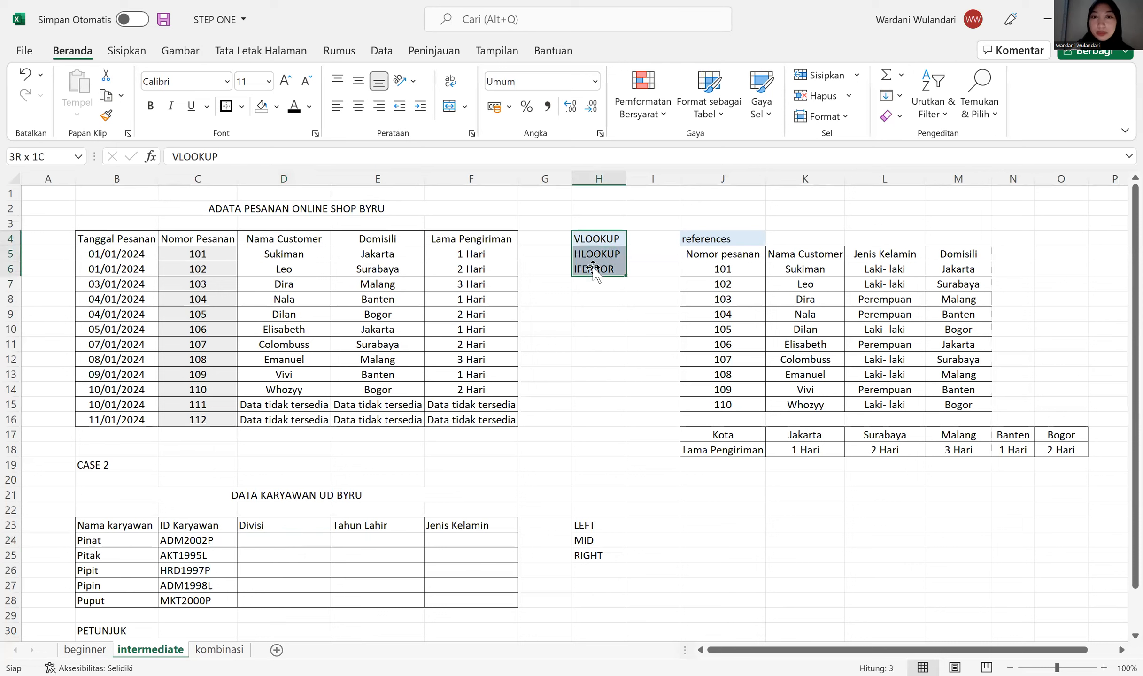
click(597, 284)
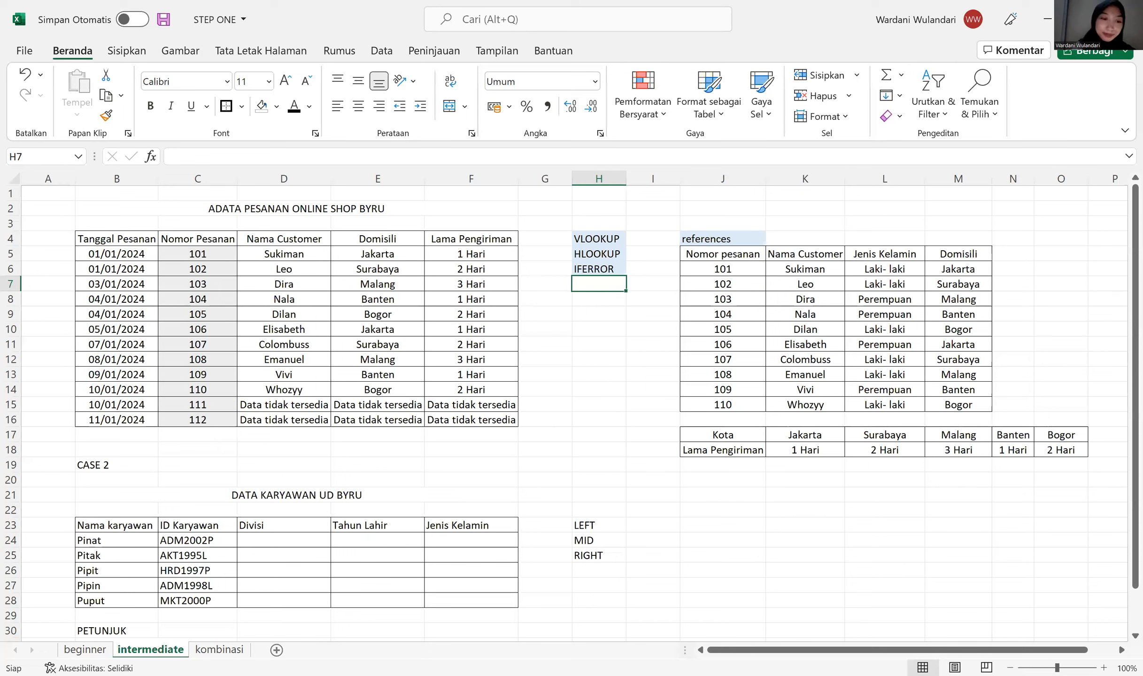
click(283, 541)
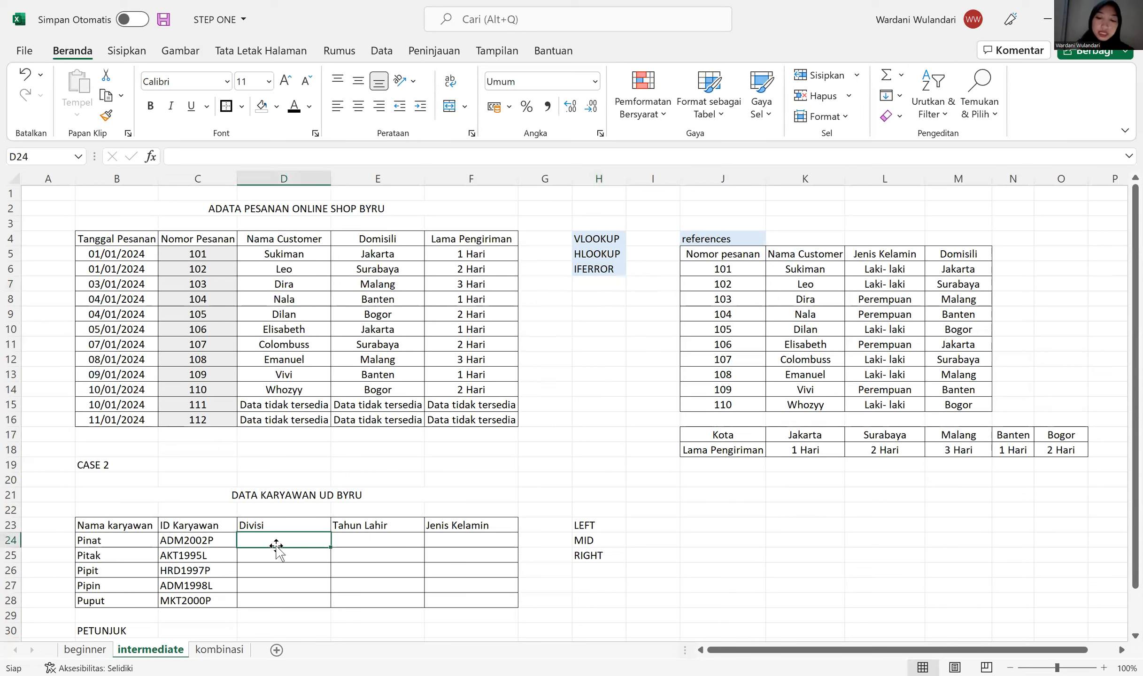
key(Left)
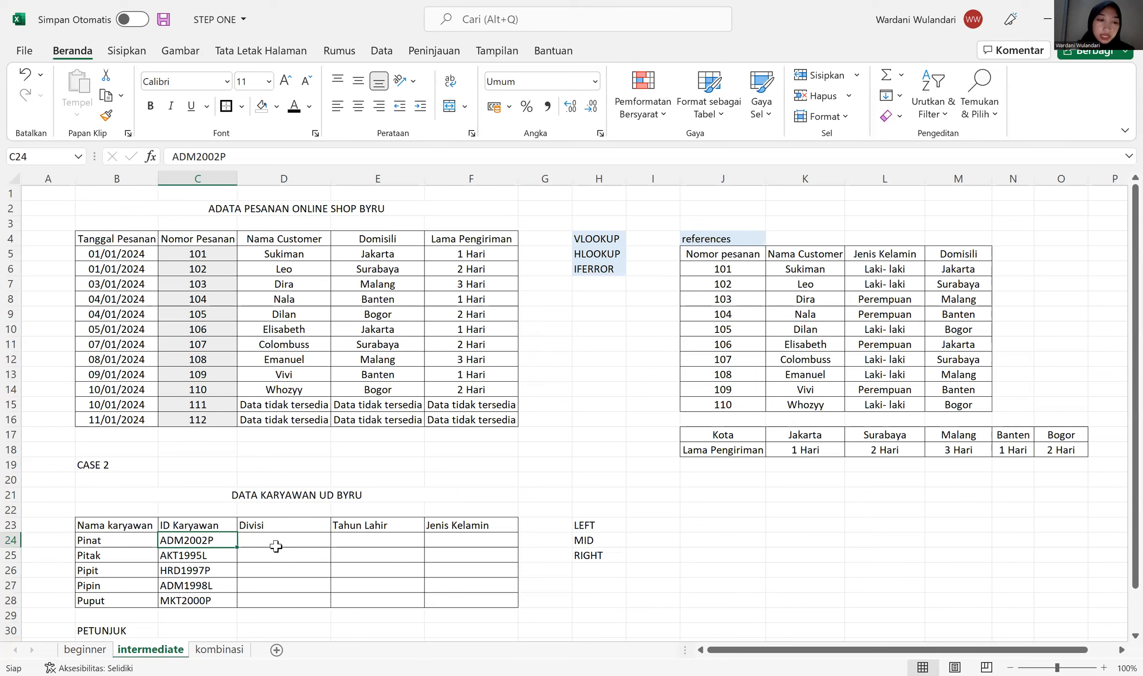
drag(202, 545, 225, 587)
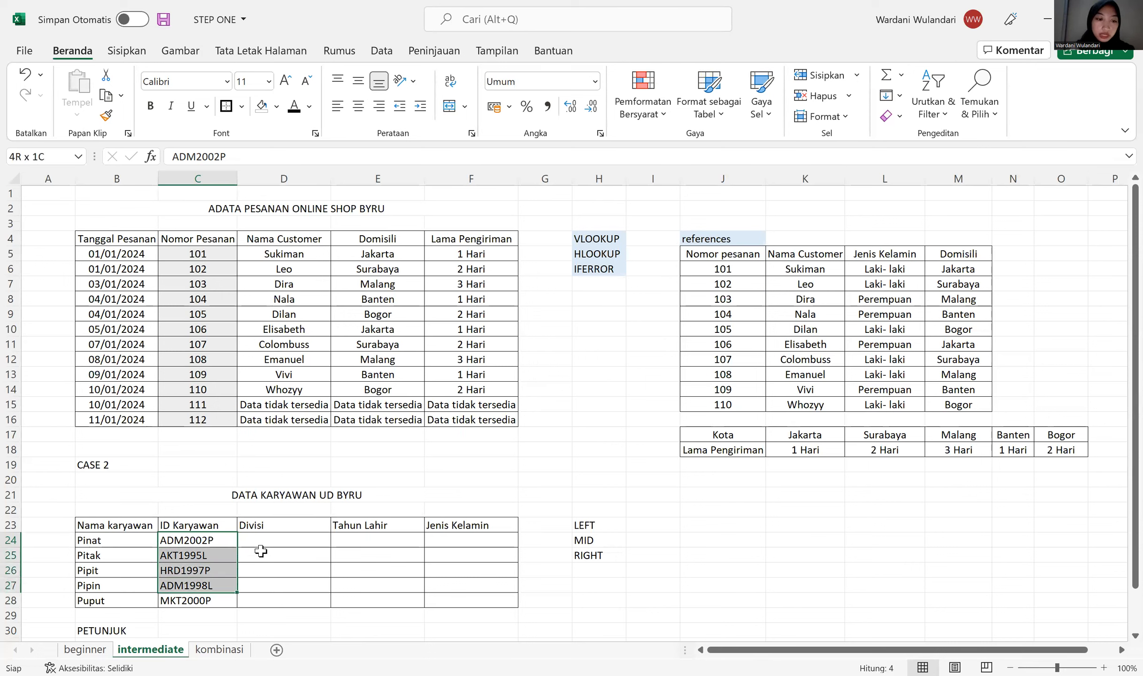
click(272, 542)
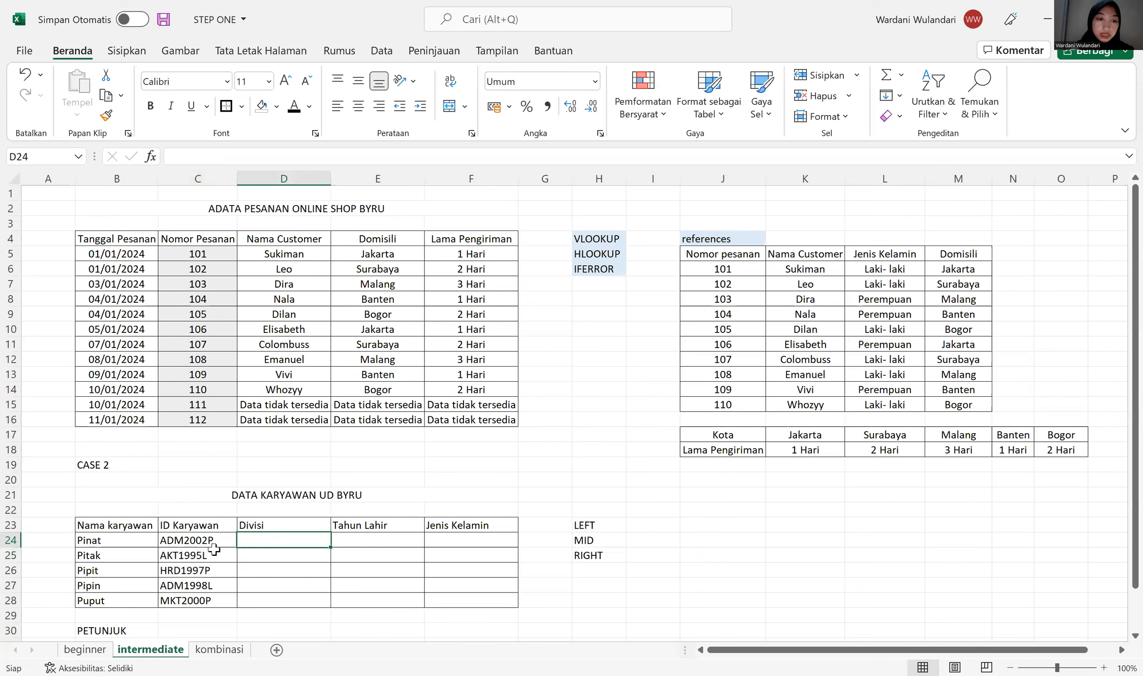
key(Down)
key(Down)
key(Down)
key(Down)
key(Down)
key(Down)
key(Down)
key(Down)
key(Down)
key(Down)
key(Down)
key(Down)
key(Down)
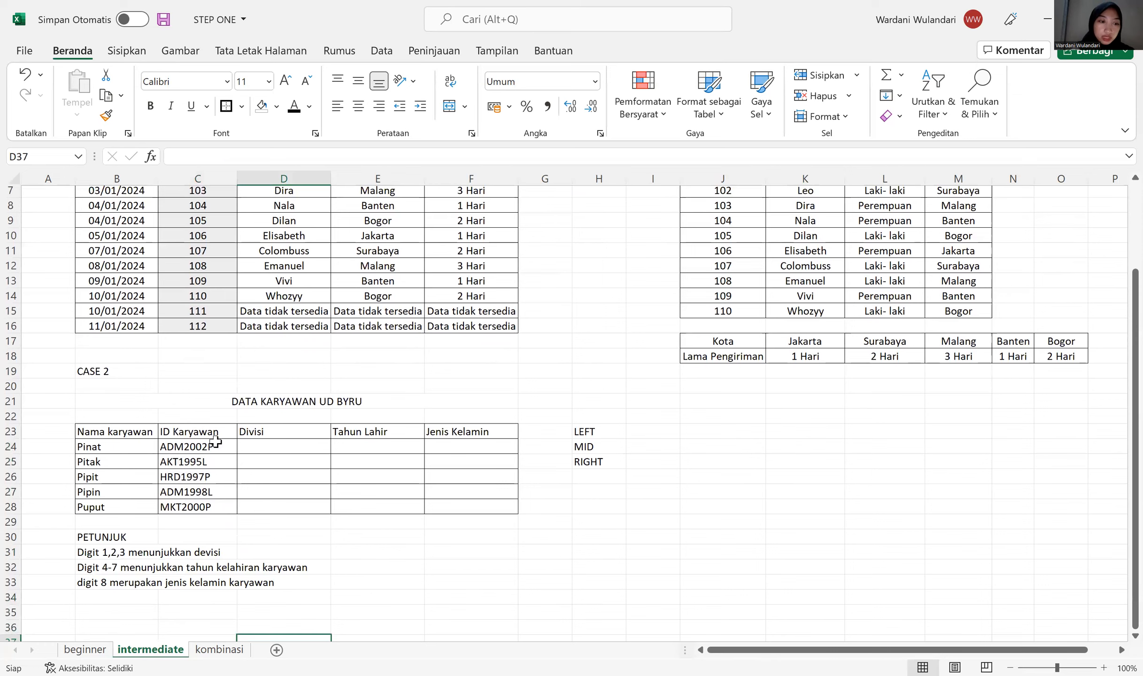
- Try entering "adm" by hand in Divisi cell D24 and clear the cell
click(263, 436)
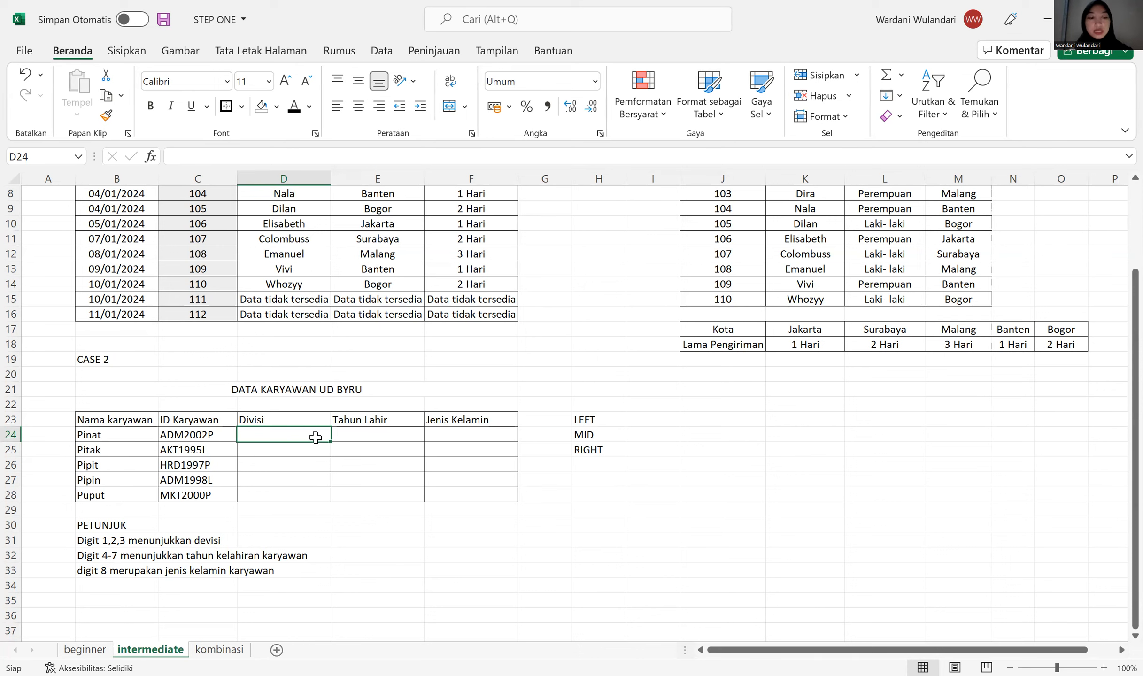
text(adm)
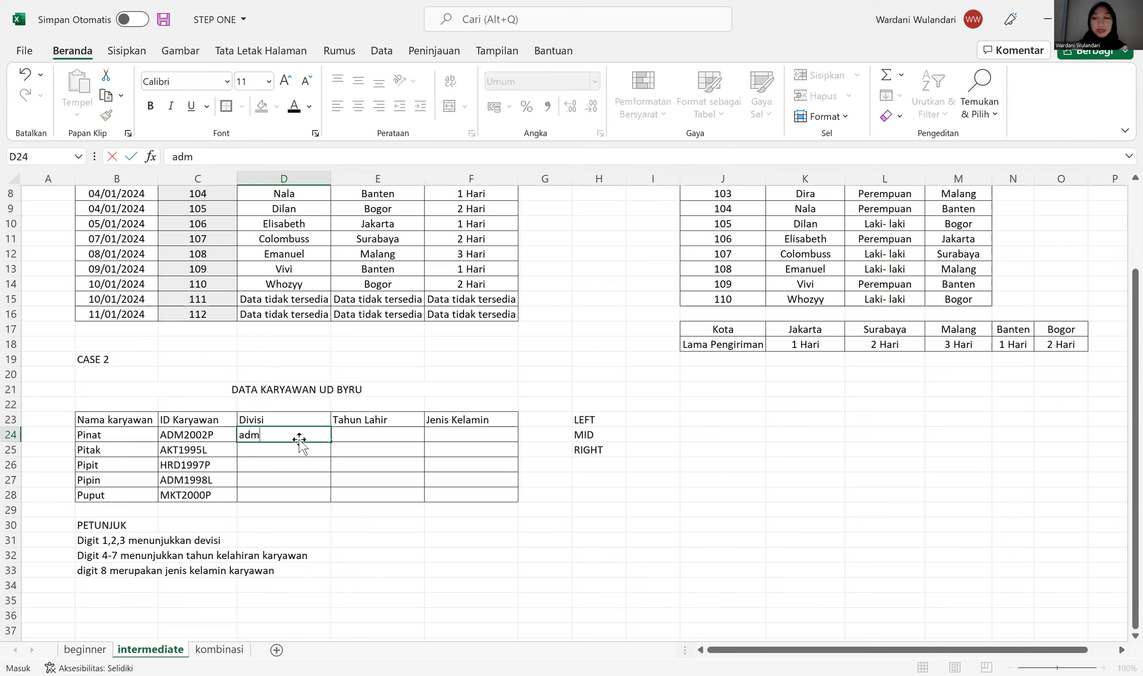
key(Return)
key(Up)
key(Delete)
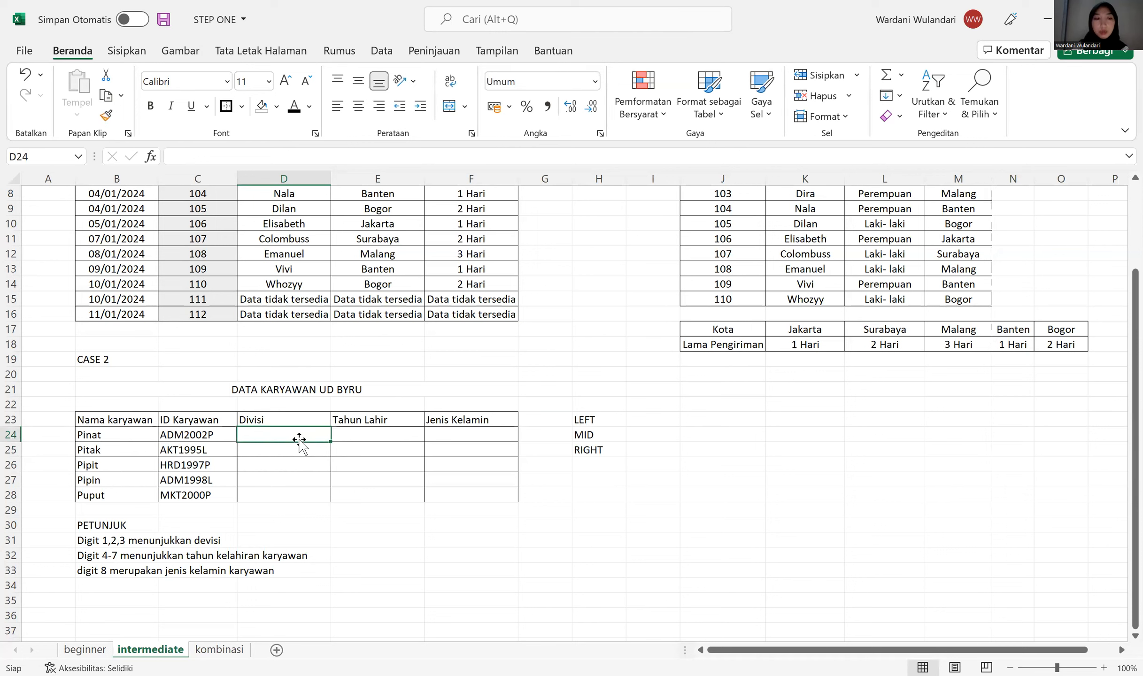
- Enter =LEFT(C24;3) in Divisi cell D24 and fill the formula down to D28
text(=)
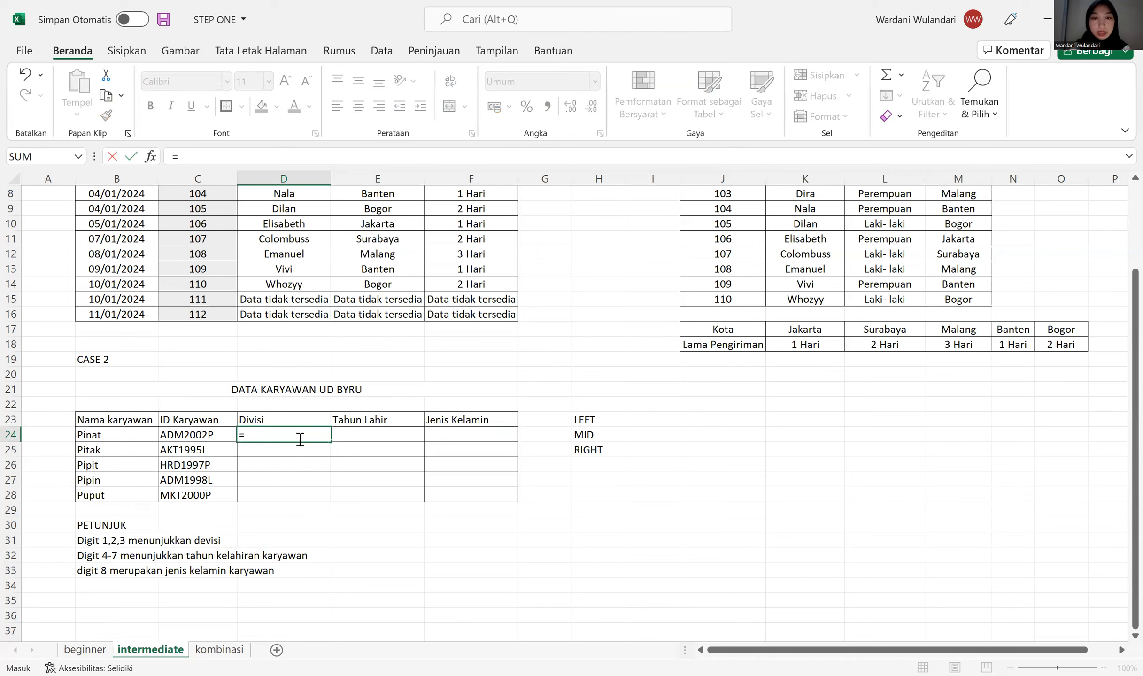
text(left()
click(190, 438)
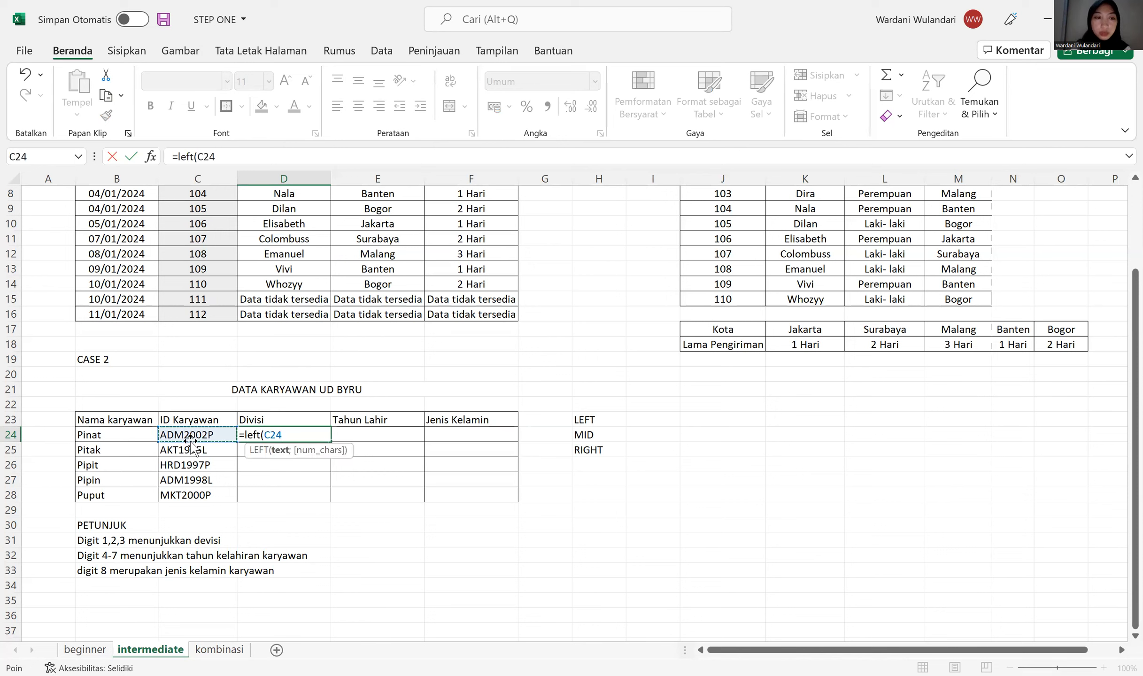
text(;)
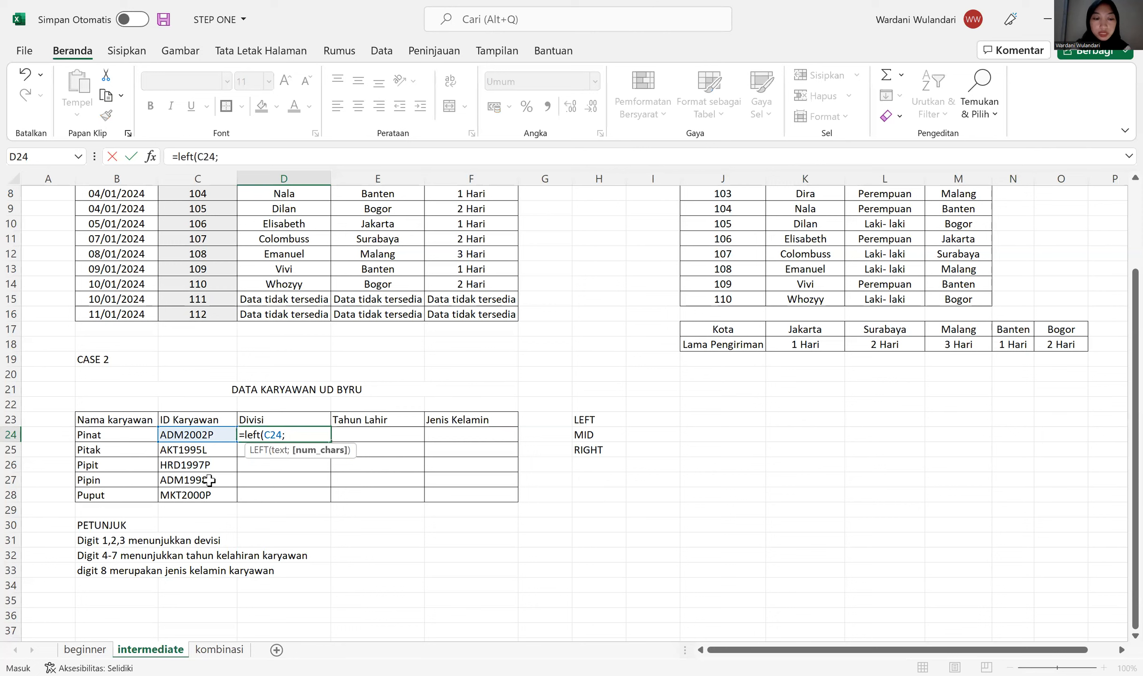
text(3)
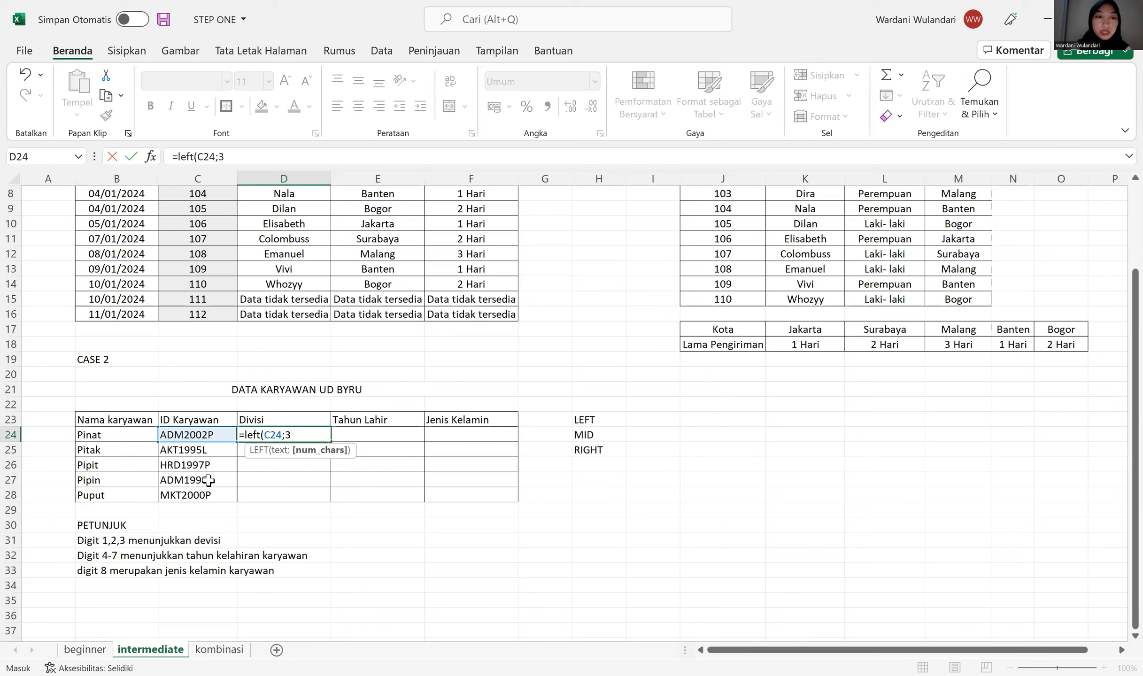
key(Return)
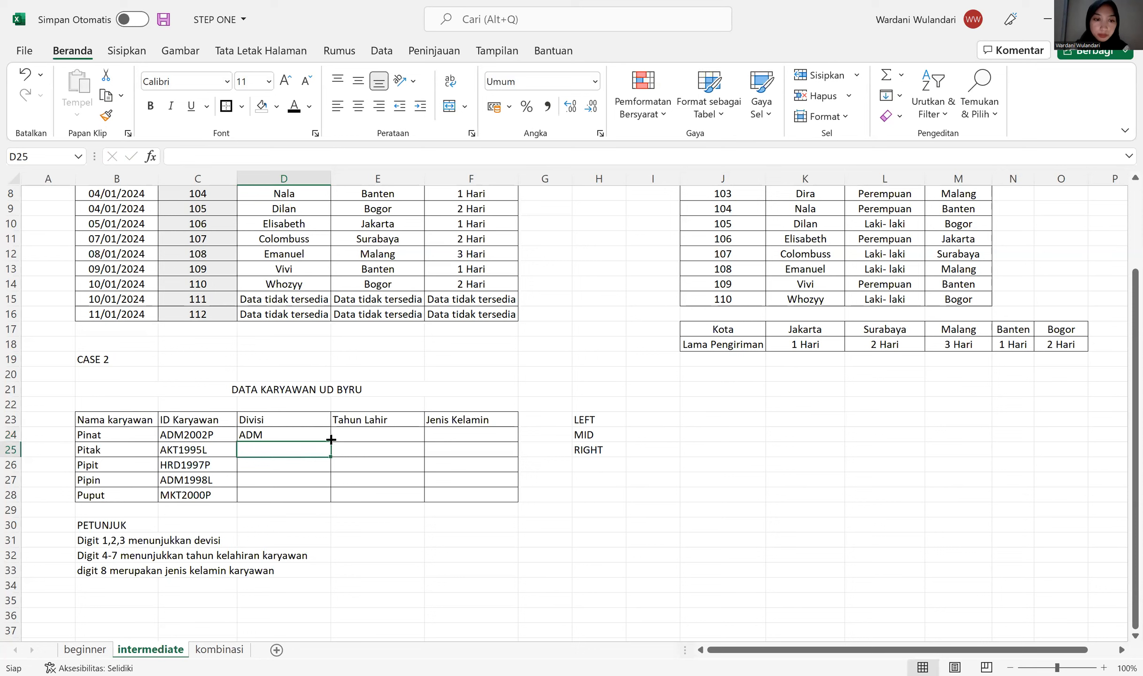
click(328, 436)
drag(330, 442, 334, 503)
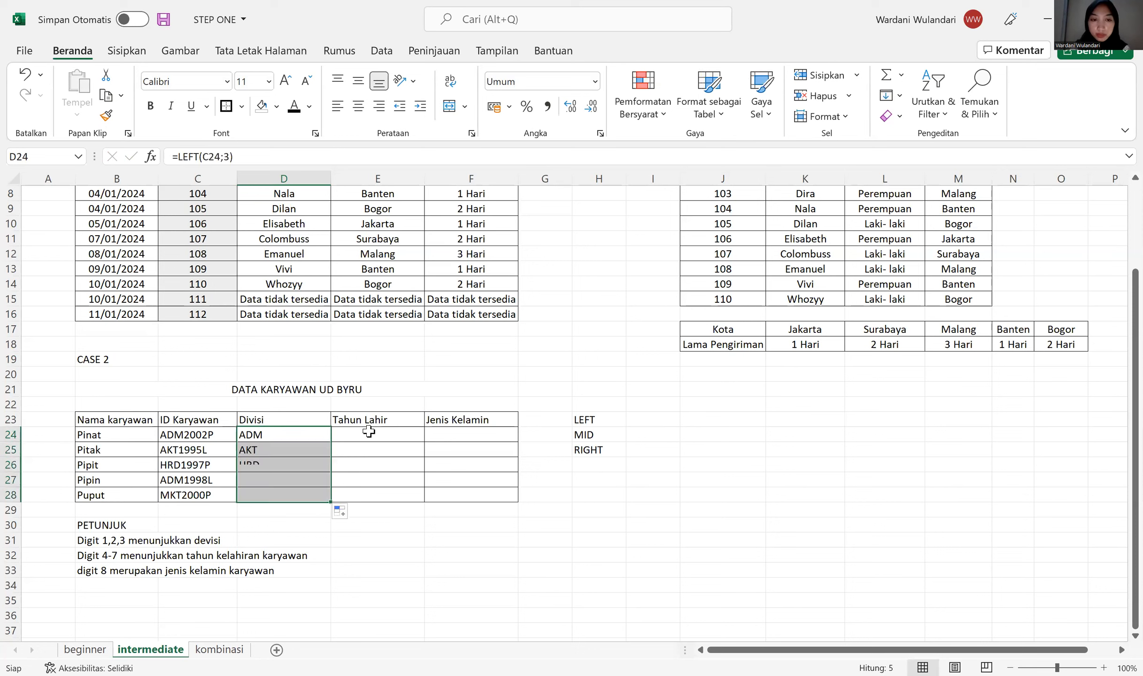
- Enter =MID(C24;4;4) in Tahun Lahir cell E24 and fill the formula down to E28
click(371, 434)
text(=)
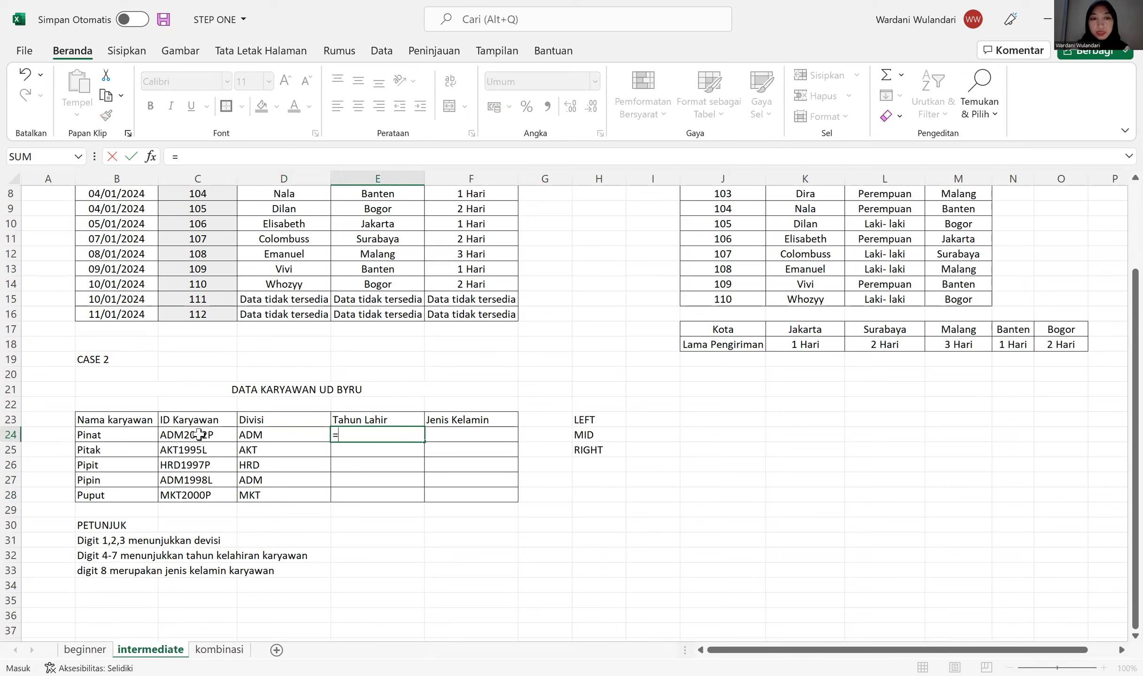
text(mid()
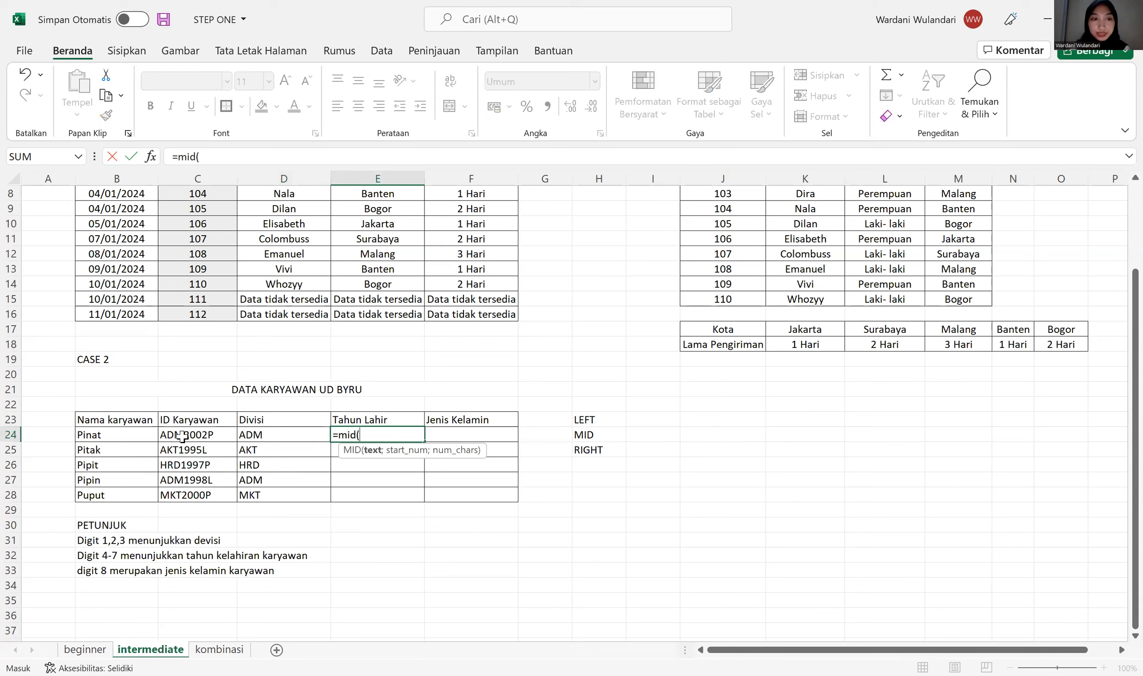
click(182, 436)
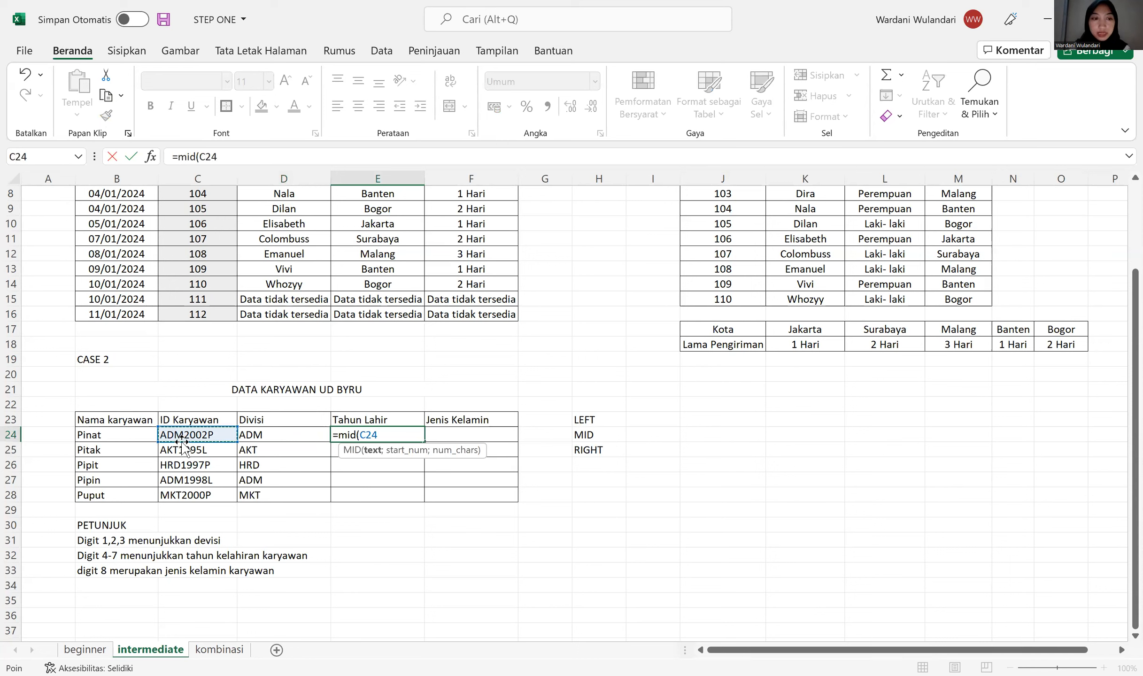
text(;)
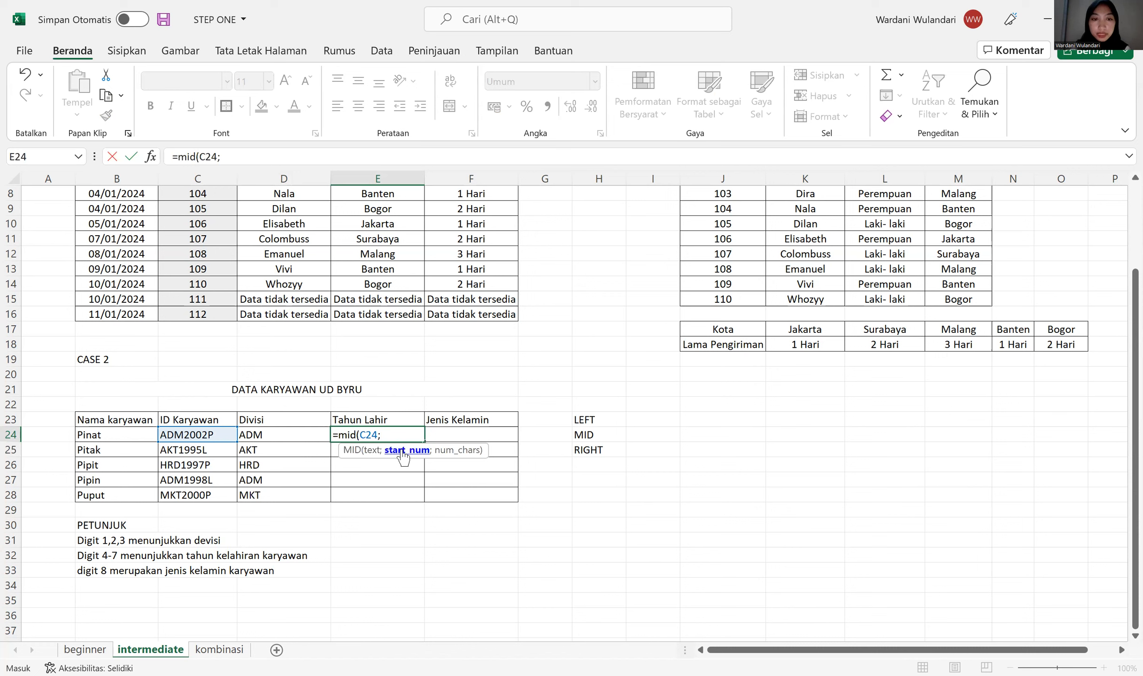
text(4;4)
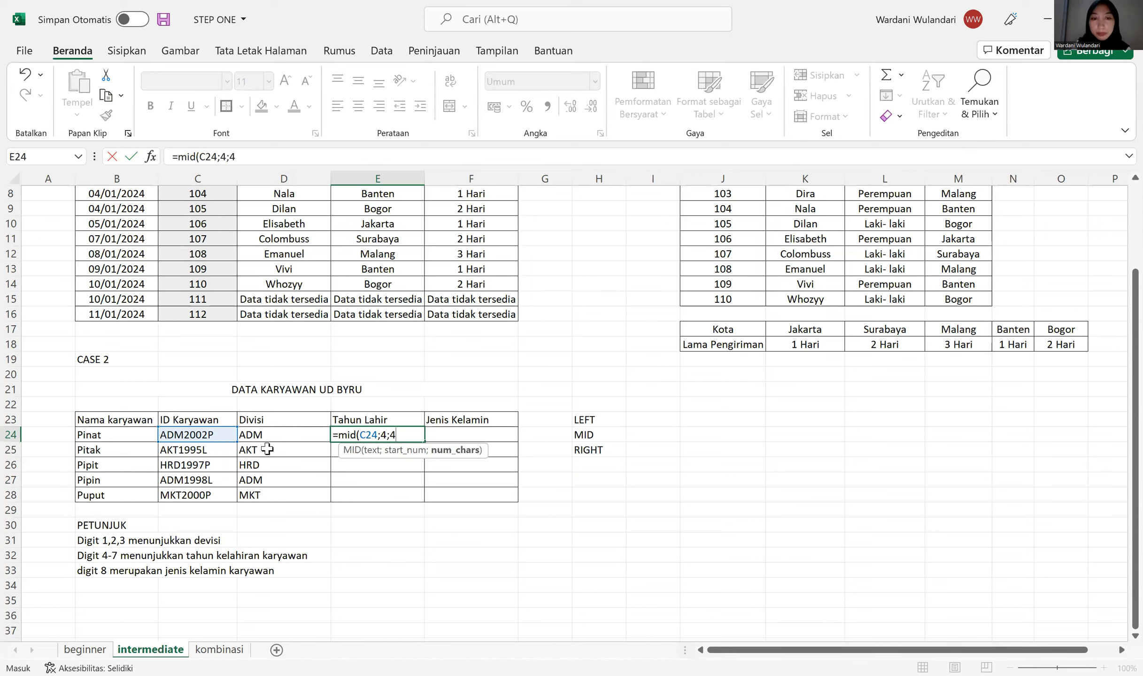
text())
key(Return)
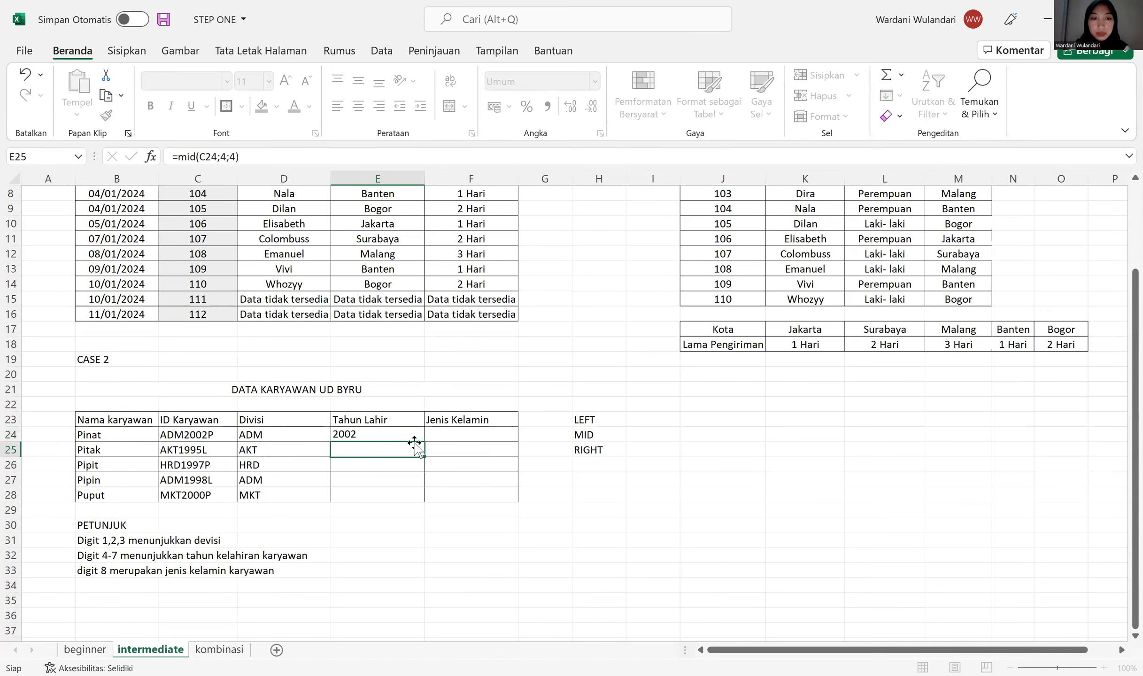
click(416, 439)
drag(424, 442, 461, 435)
- Enter =RIGHT(C24;1) in Jenis Kelamin cell F24 and fill the formula down to F28
click(462, 436)
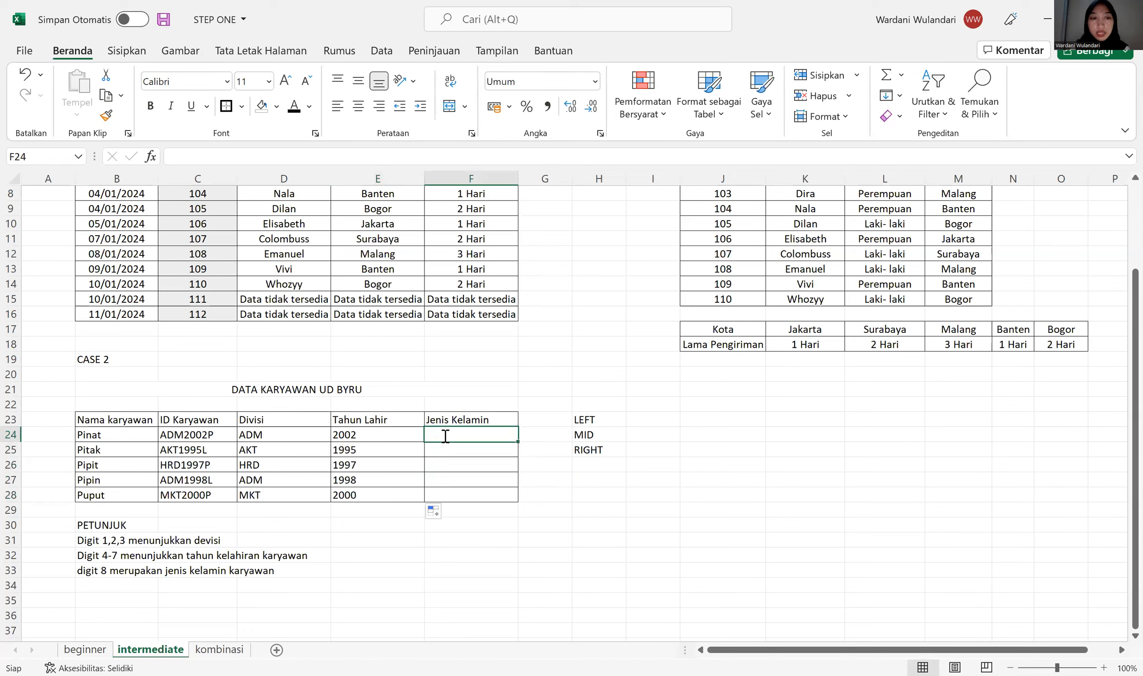
text(=)
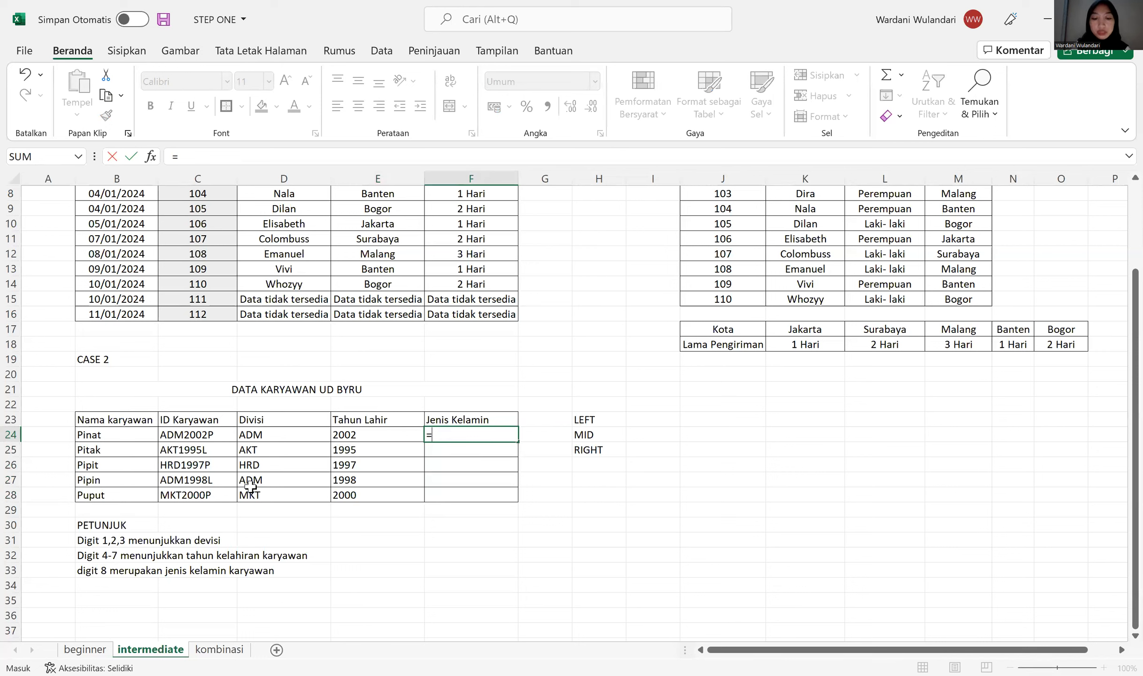
text(right)
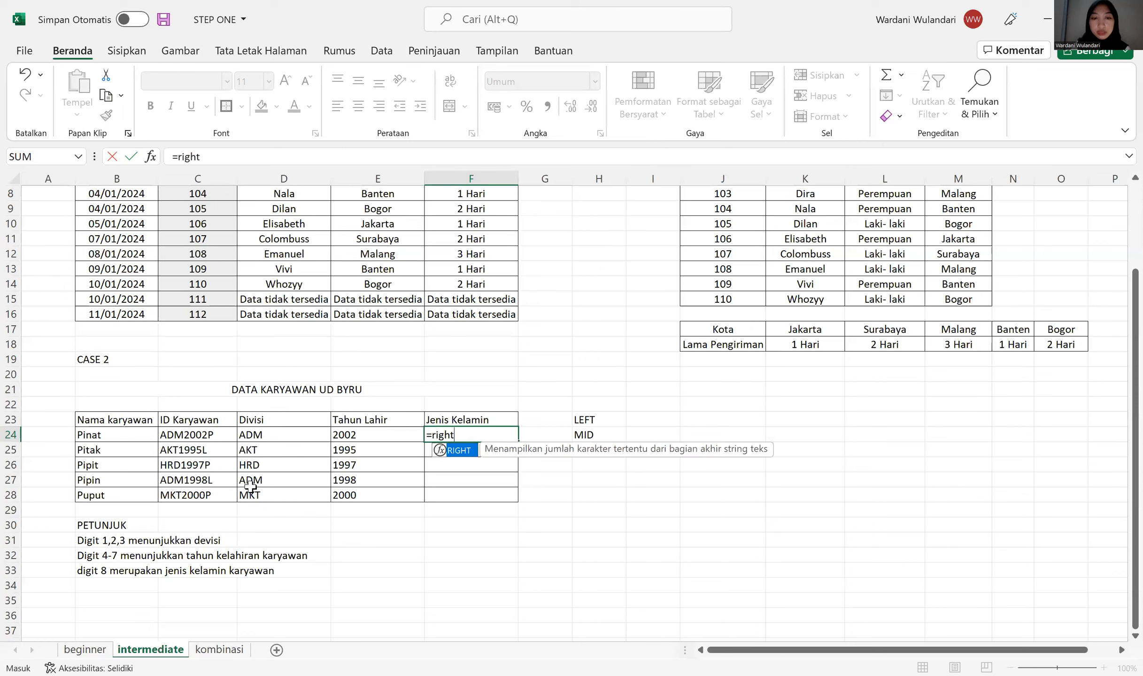
text(()
click(211, 438)
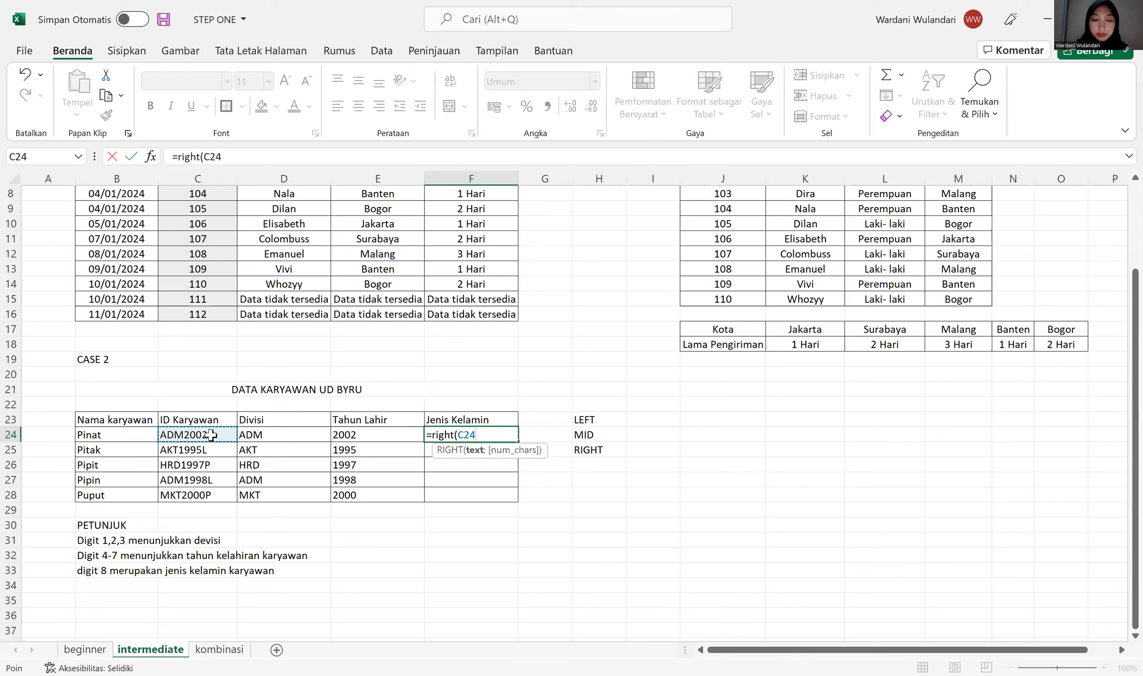
text(;1)
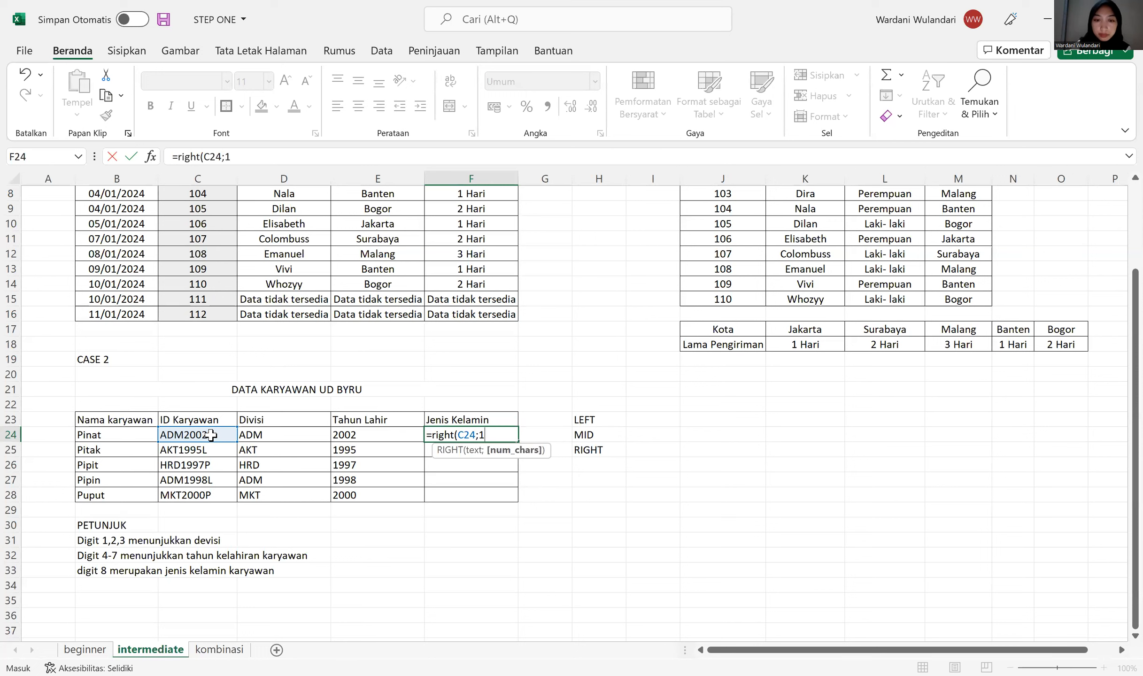
text())
key(Return)
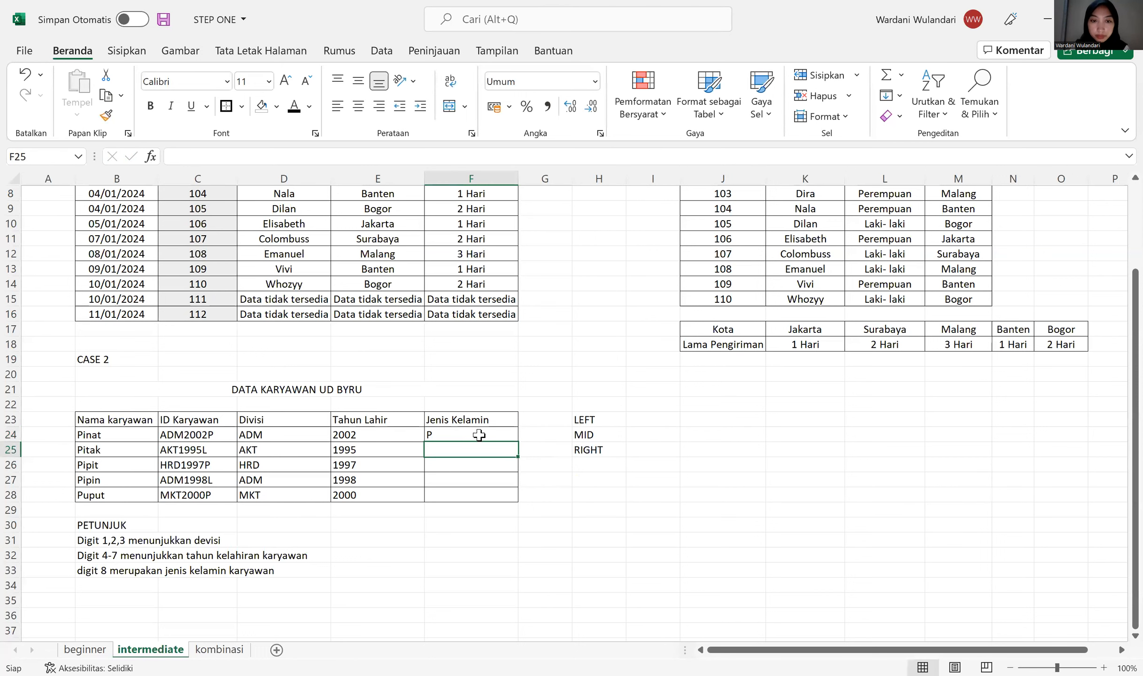
click(479, 435)
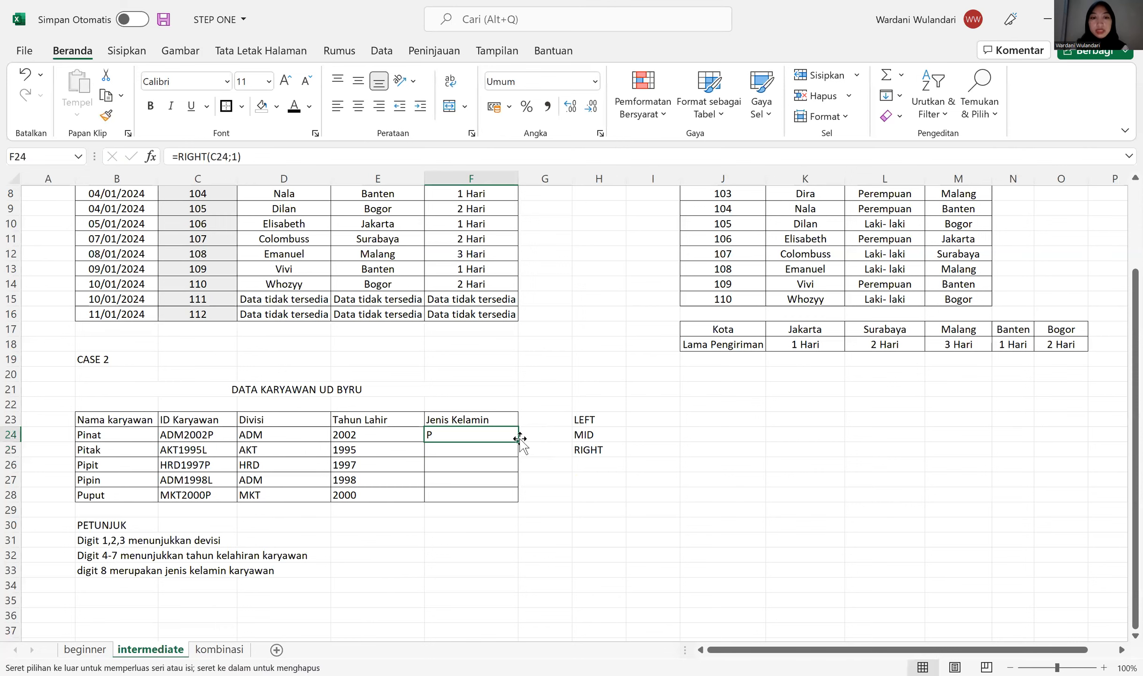
double_click(521, 439)
click(546, 525)
- On the beginner sheet, try a black fill on Rata-rata Omset cell D20 and replace it with light grey
click(220, 650)
click(85, 650)
click(273, 492)
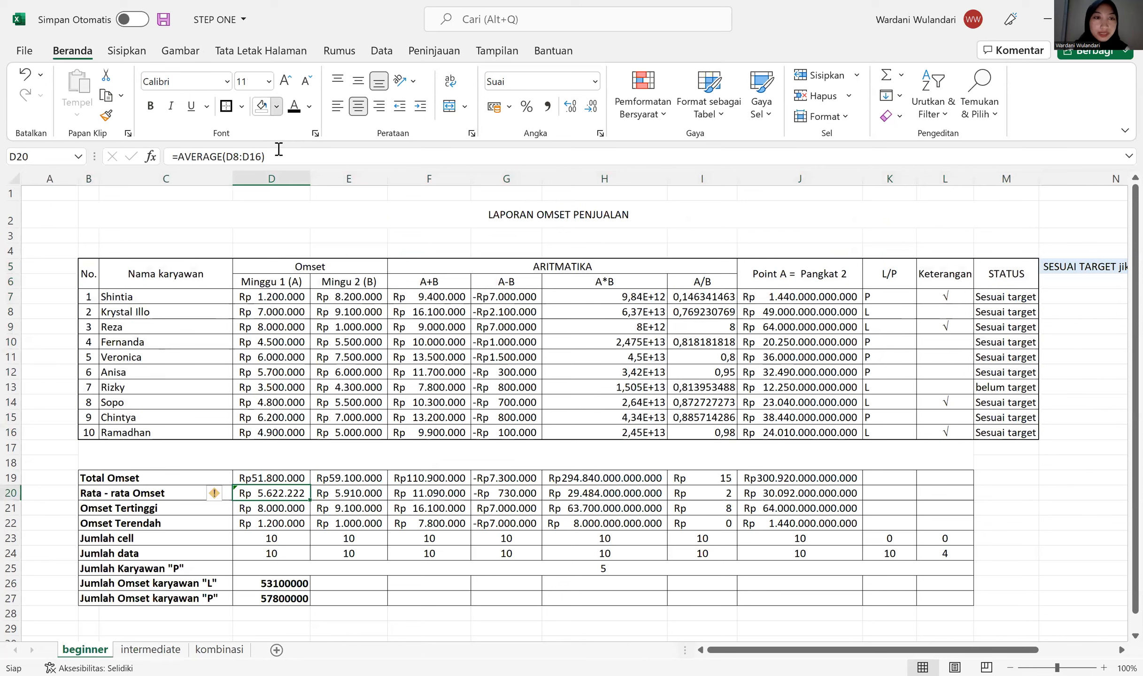
click(276, 106)
click(282, 139)
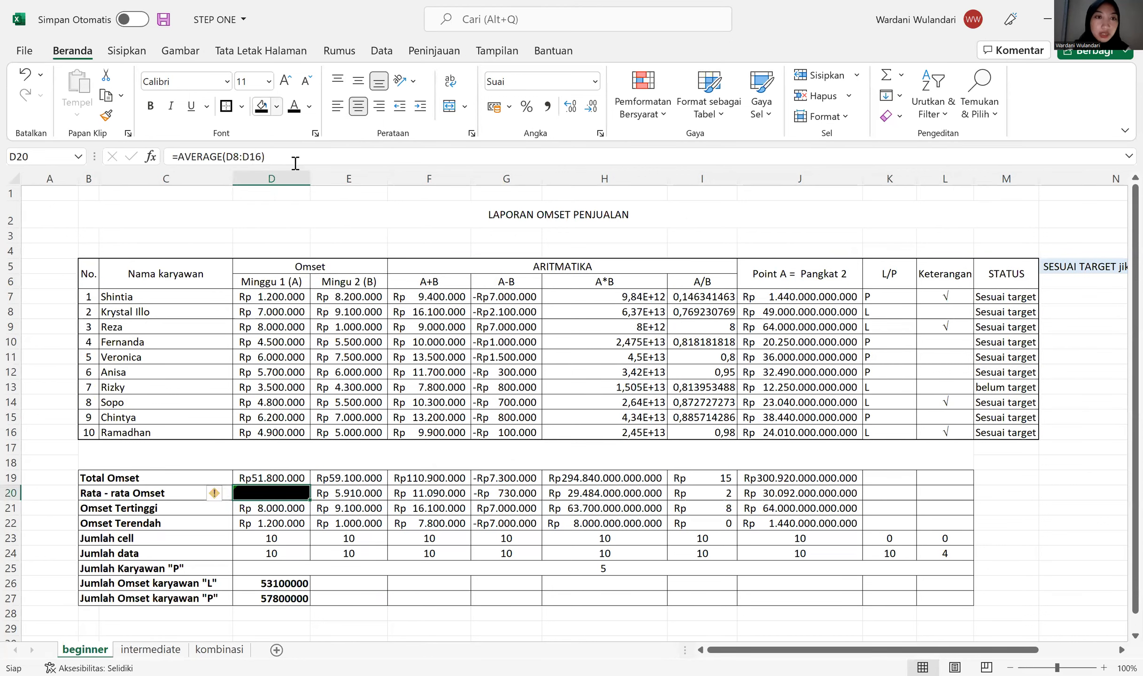
click(276, 107)
click(261, 148)
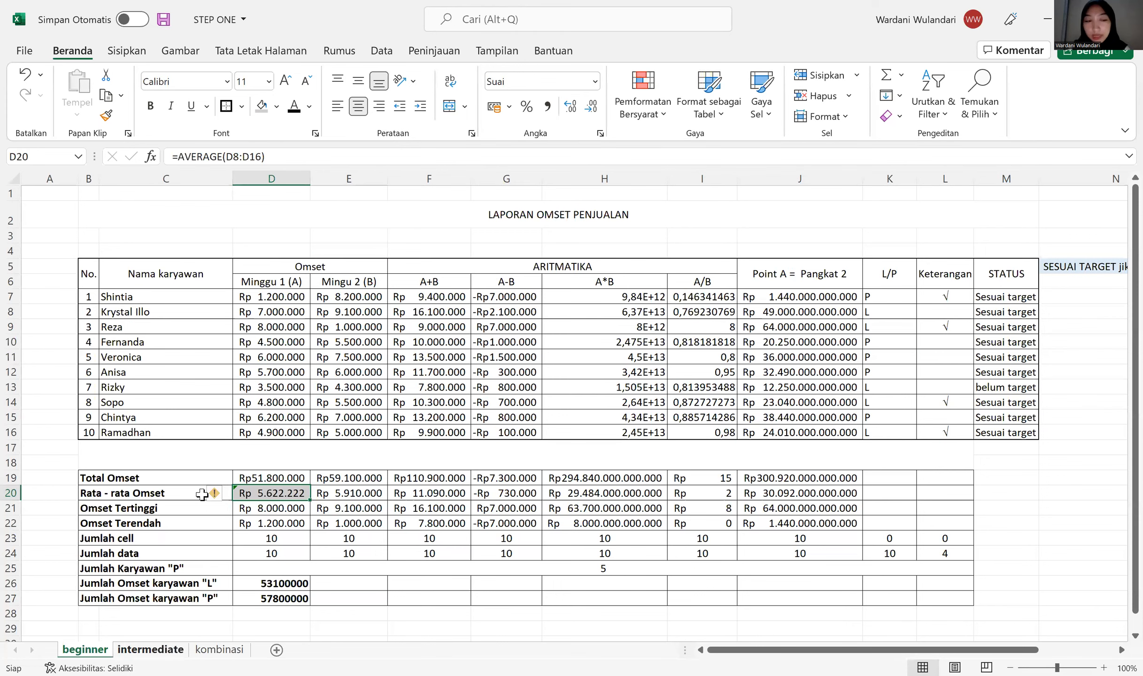
- Fill cells D6:E6 of the order table on the intermediate sheet with light blue
key(ctrl+Page_Down)
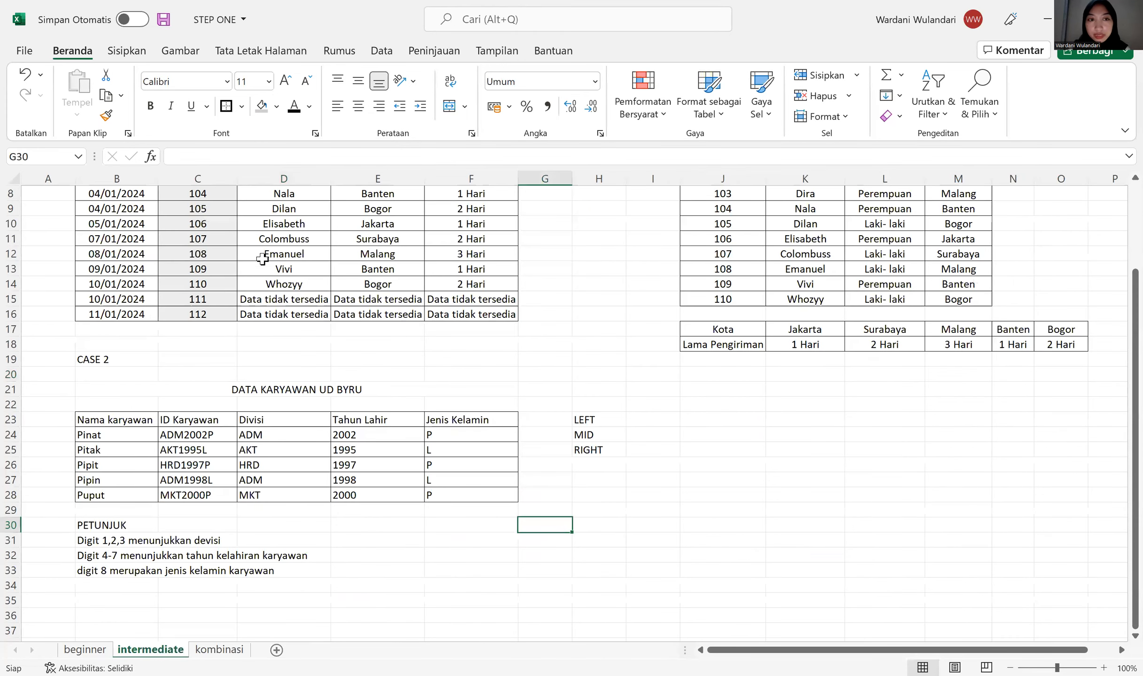
click(262, 258)
key(Up)
key(Up)
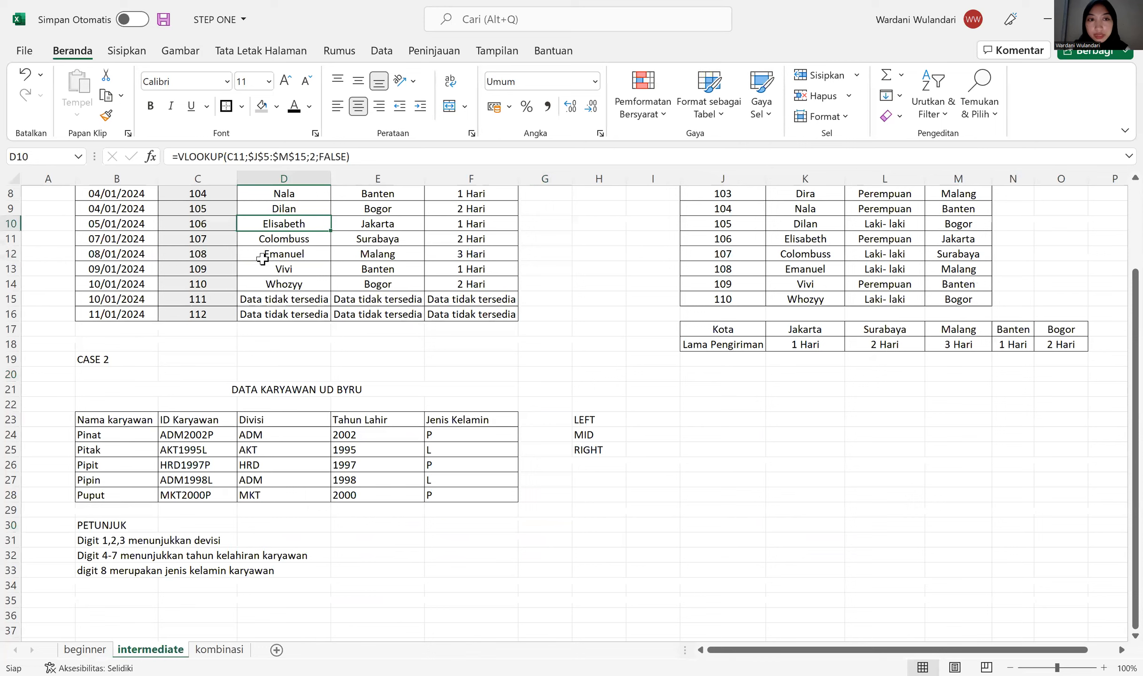
key(Up)
key(Up)
key(Up)
key(Up)
key(Up)
key(Up)
key(Up)
key(Up)
key(Up)
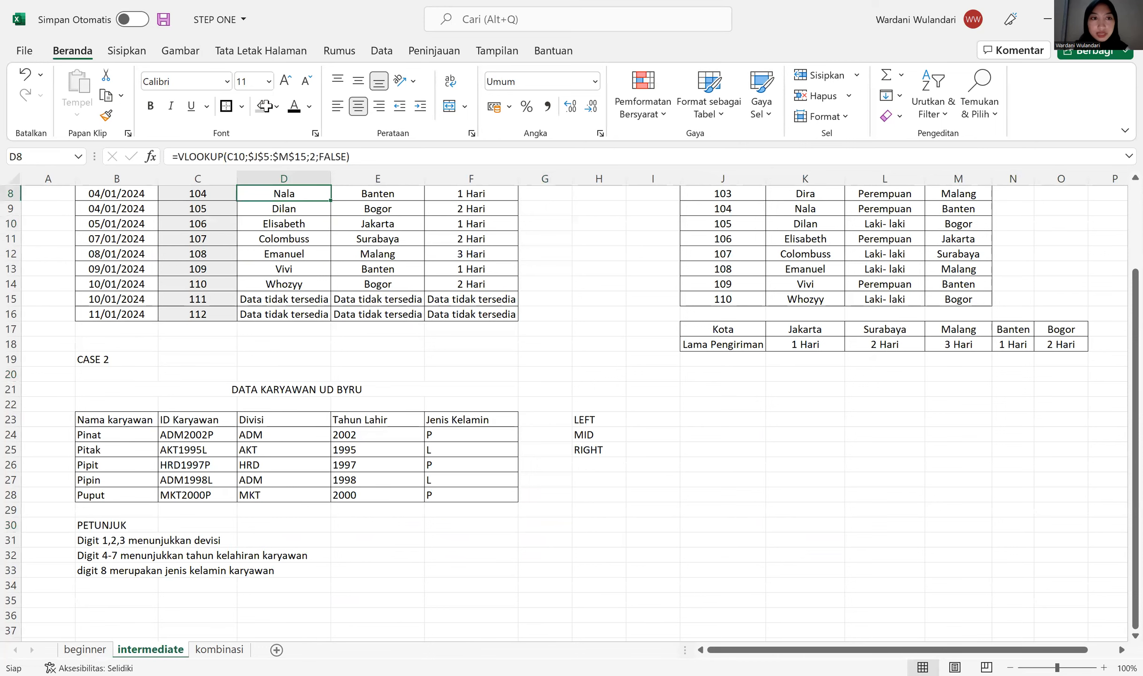
drag(312, 269, 350, 285)
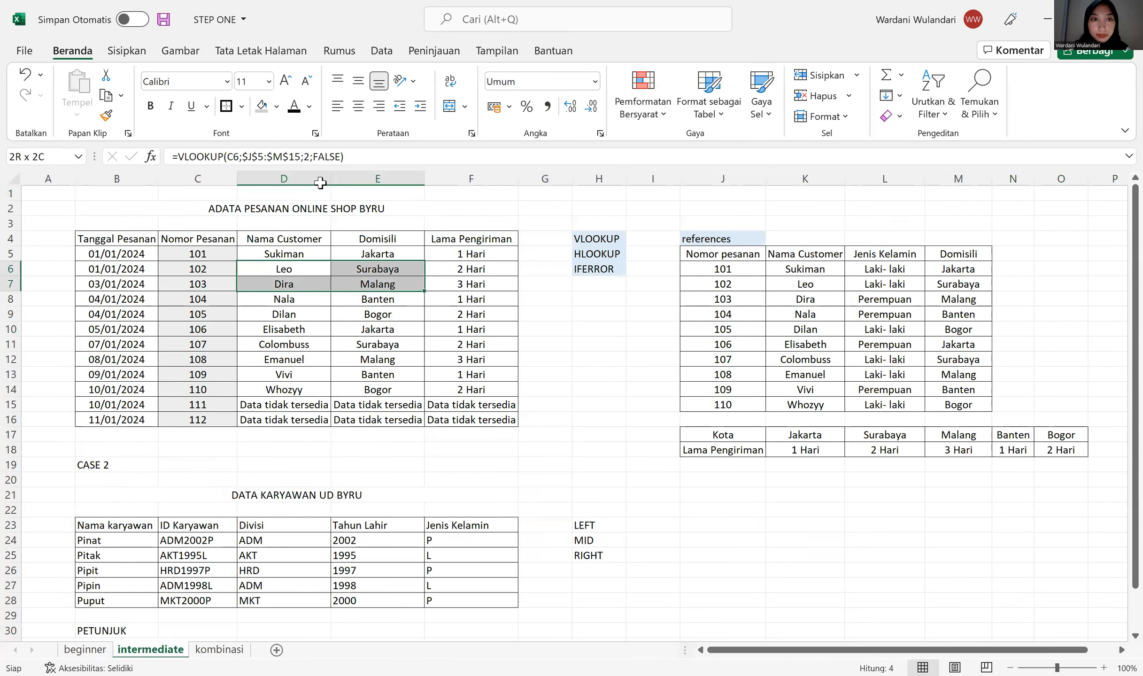
drag(284, 269, 378, 269)
click(276, 106)
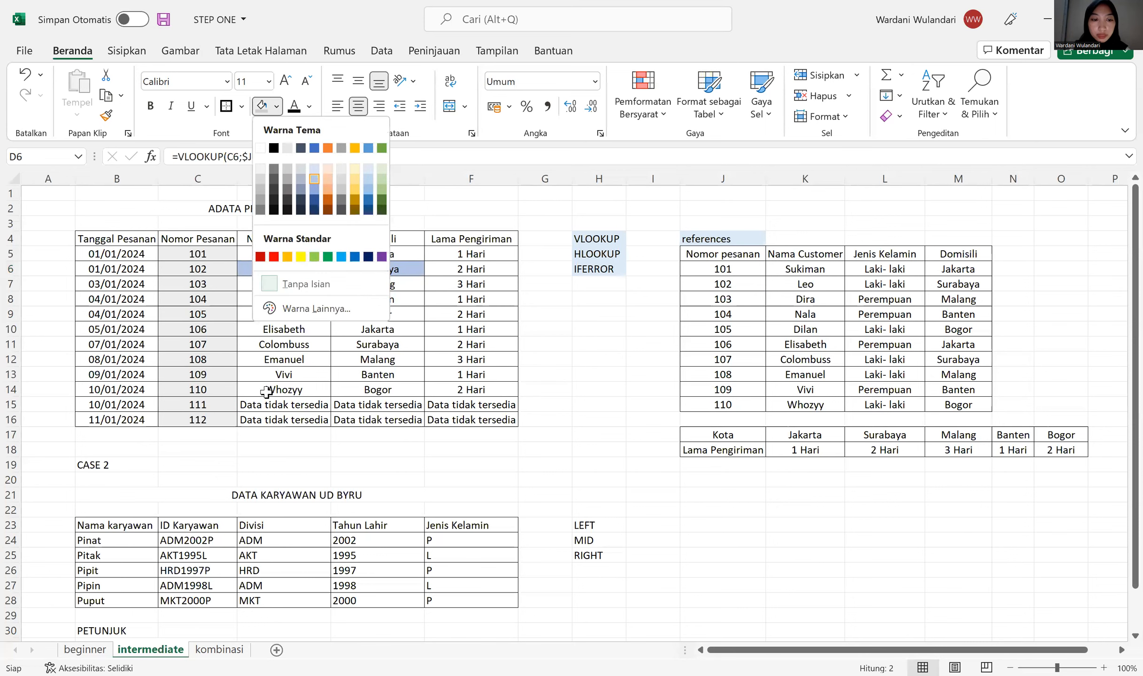
key(Escape)
- Examine the kombinasi sheet's book price table, the Petunjuk rule for digits 1,2 and the KODE–PENERBIT reference table
key(ctrl+Page_Down)
key(Up)
key(Up)
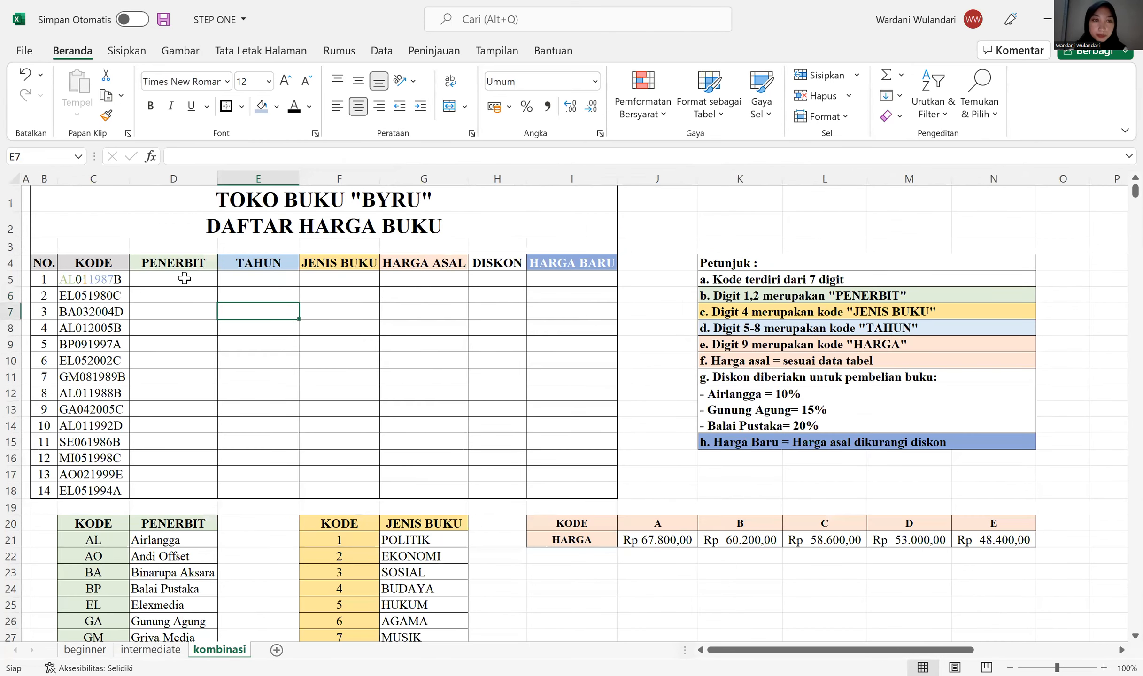
click(184, 278)
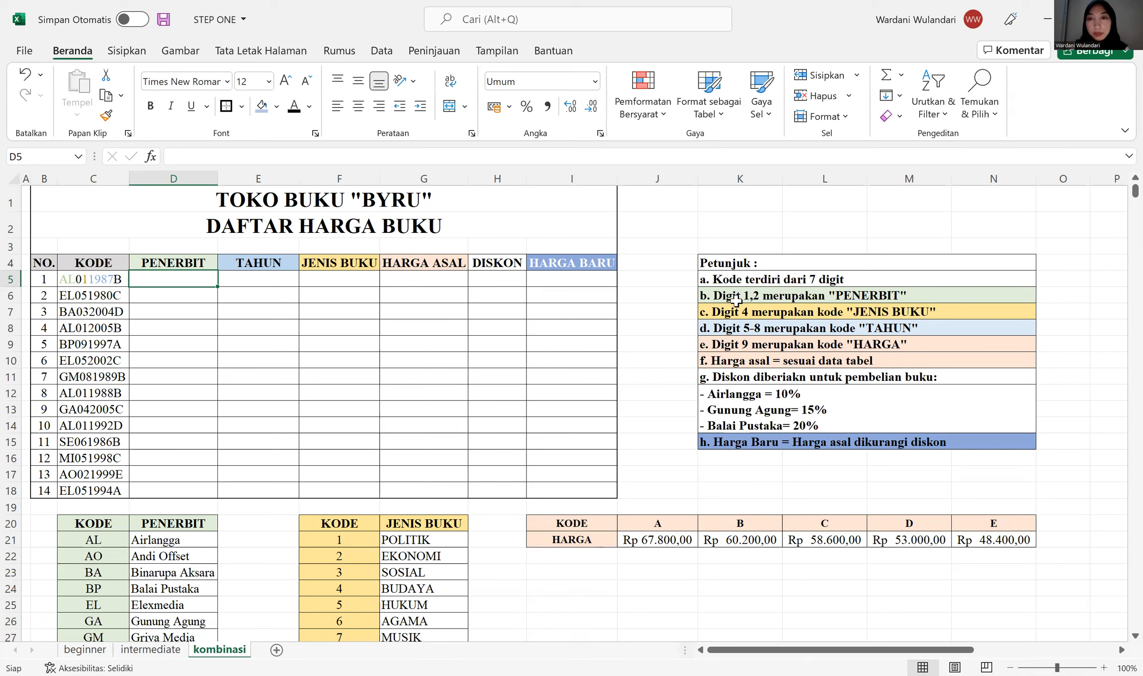
key(Up)
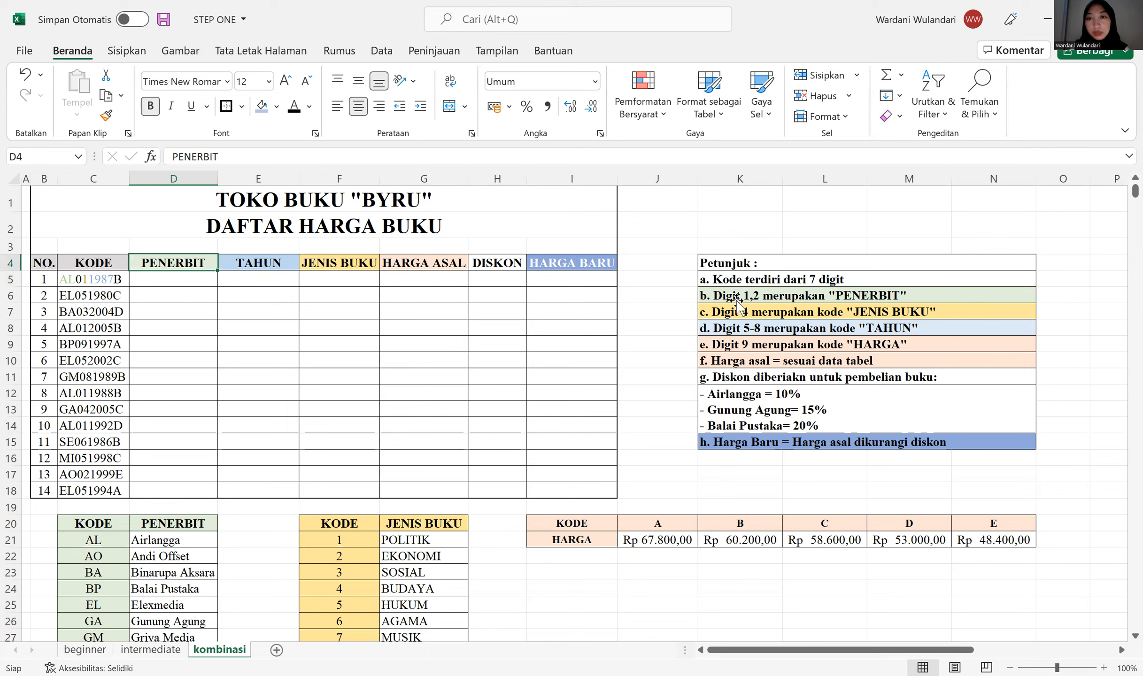
click(737, 301)
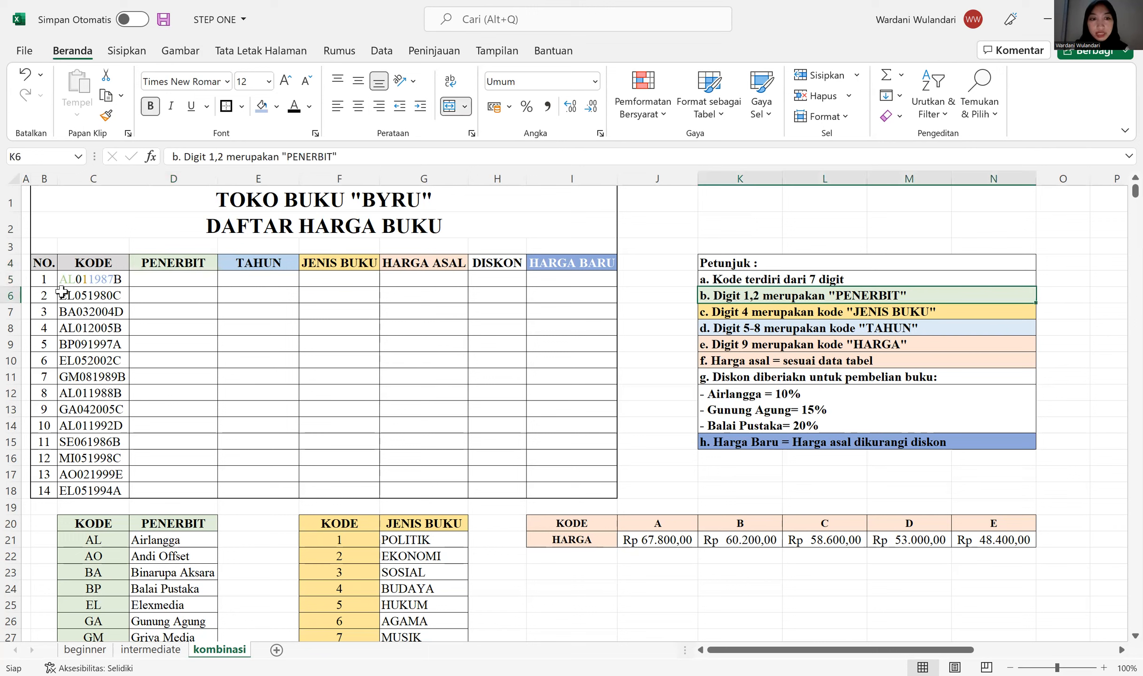
drag(95, 530, 112, 545)
click(101, 559)
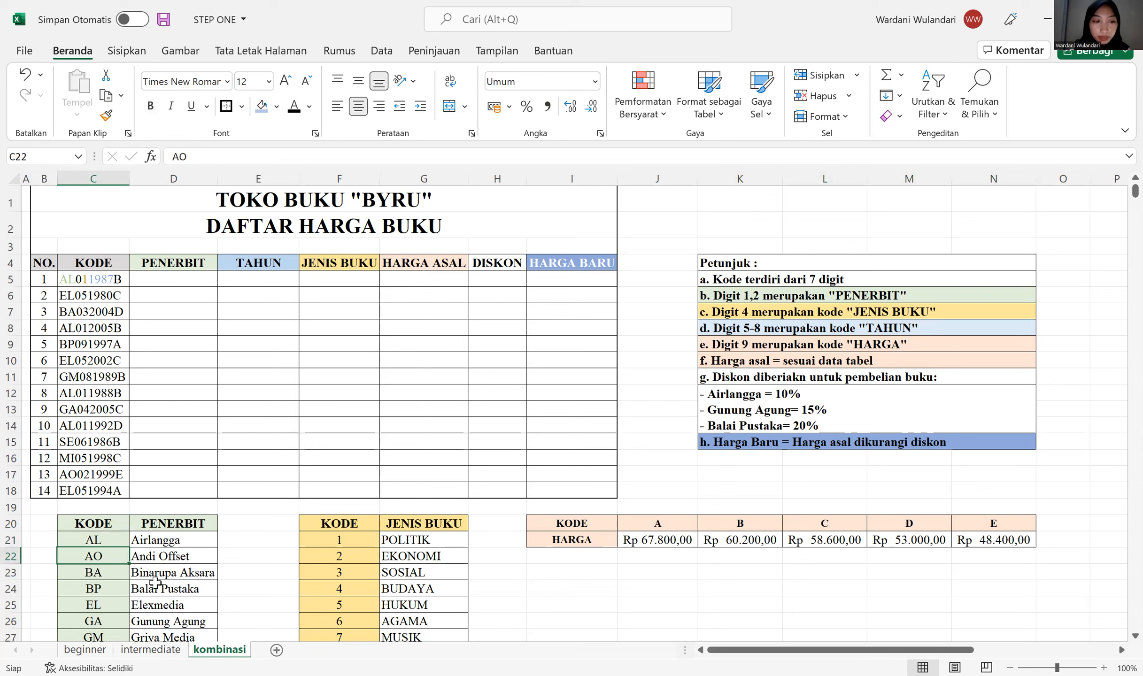
- Start a VLOOKUP formula in Penerbit cell D5 with LEFT(C5;2) as the lookup value
click(173, 279)
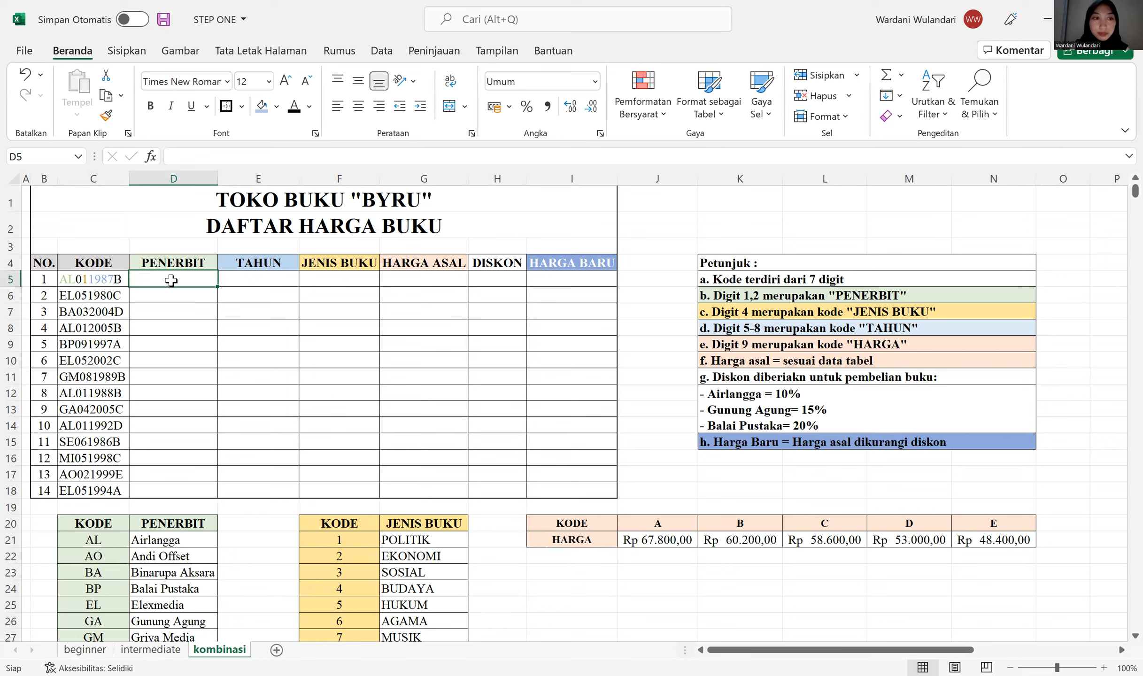
text(=)
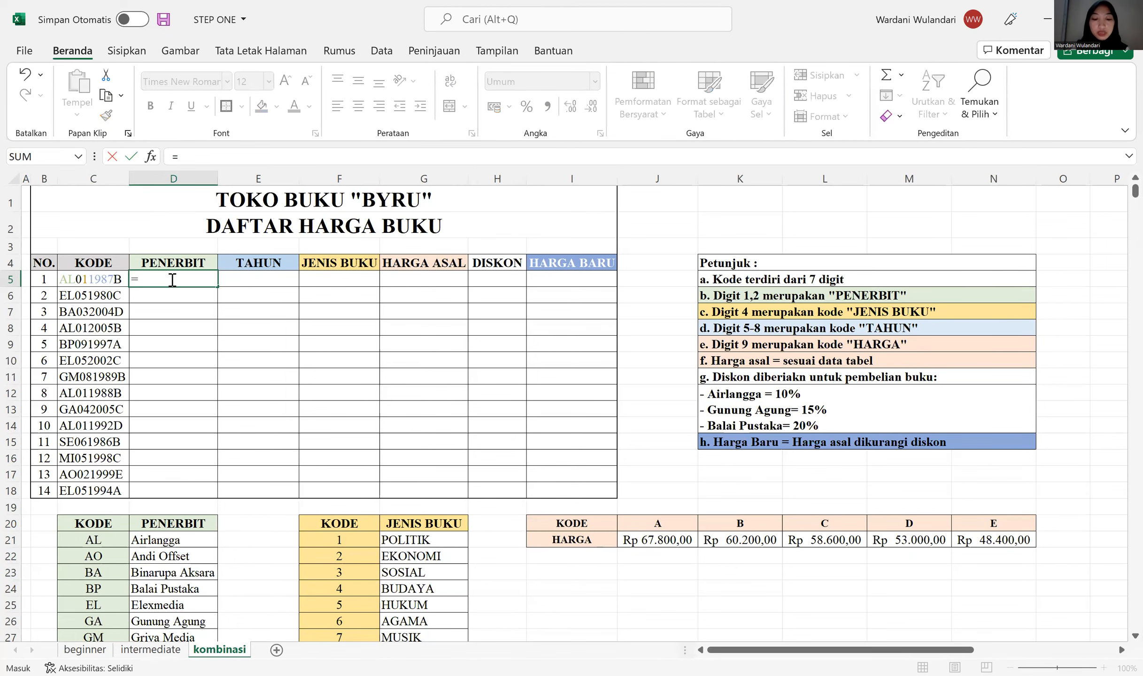
text(vlooup)
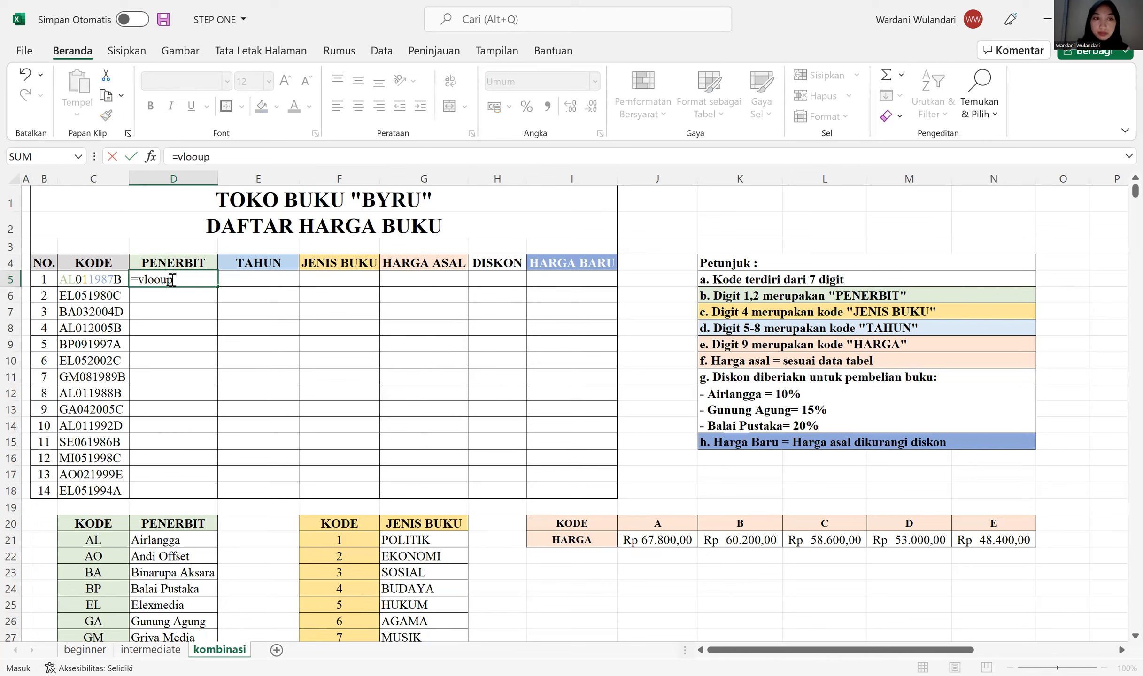
key(BackSpace)
key(BackSpace)
text(kup)
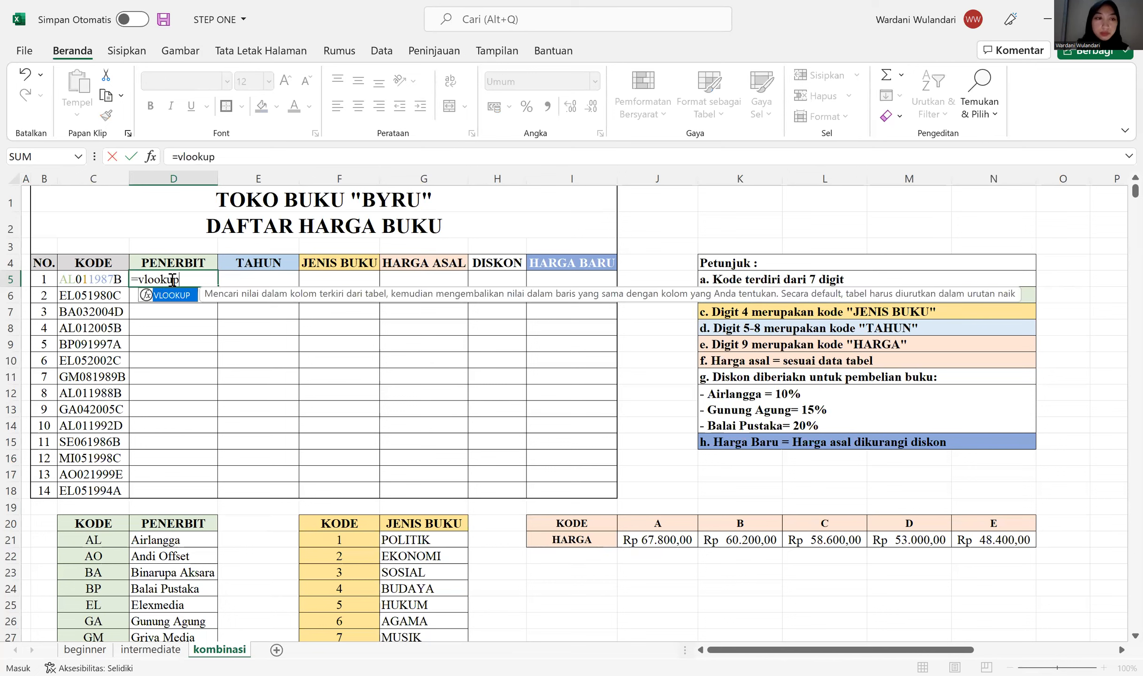
text(()
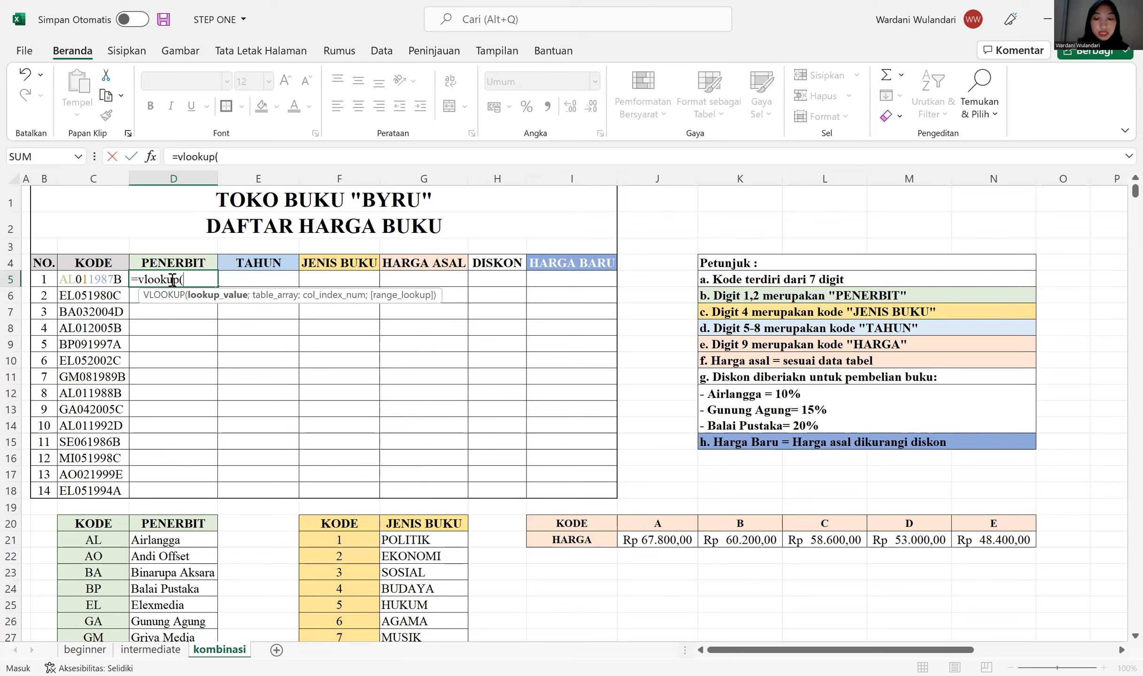
text(l)
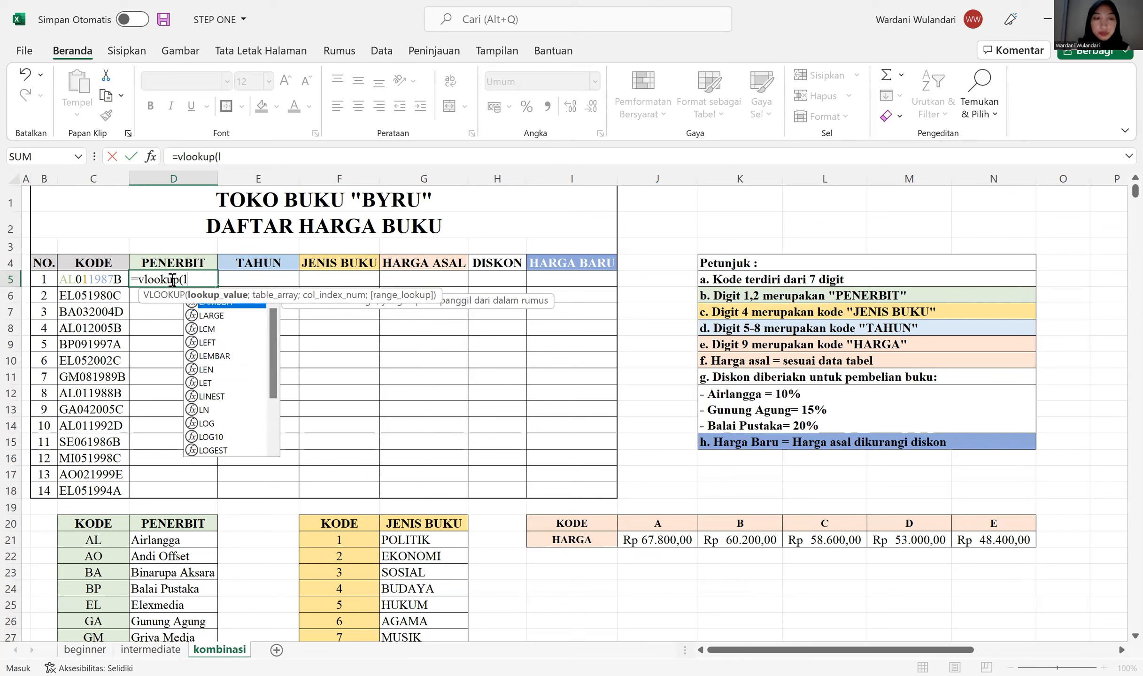
text(eft)
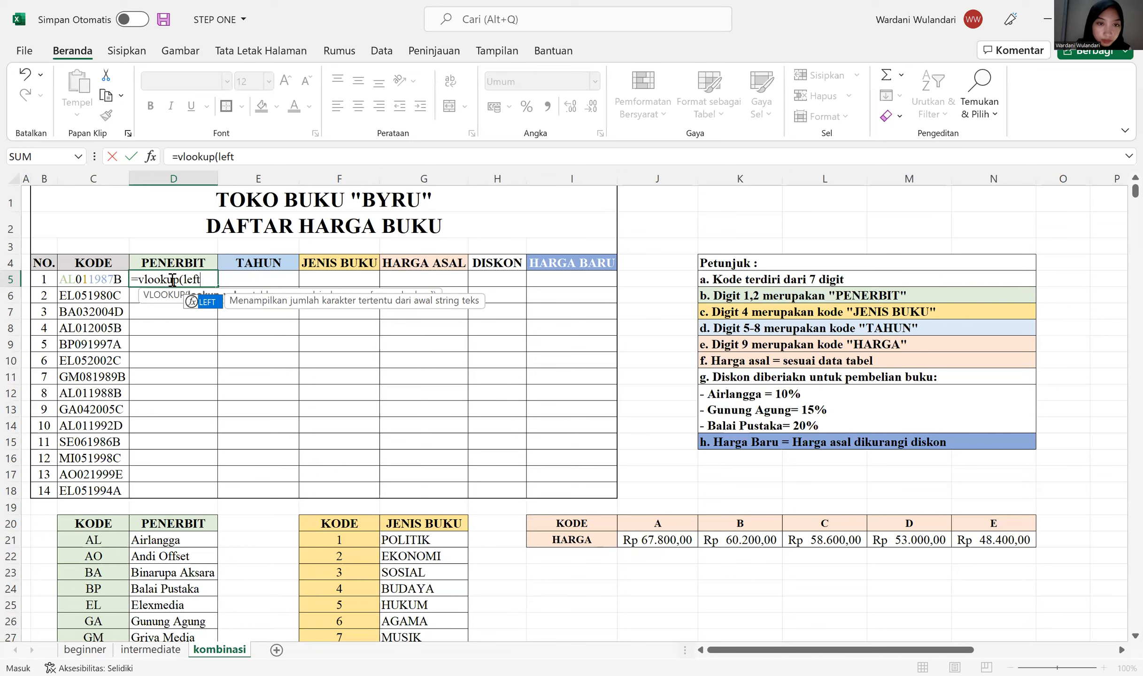
text(()
click(111, 279)
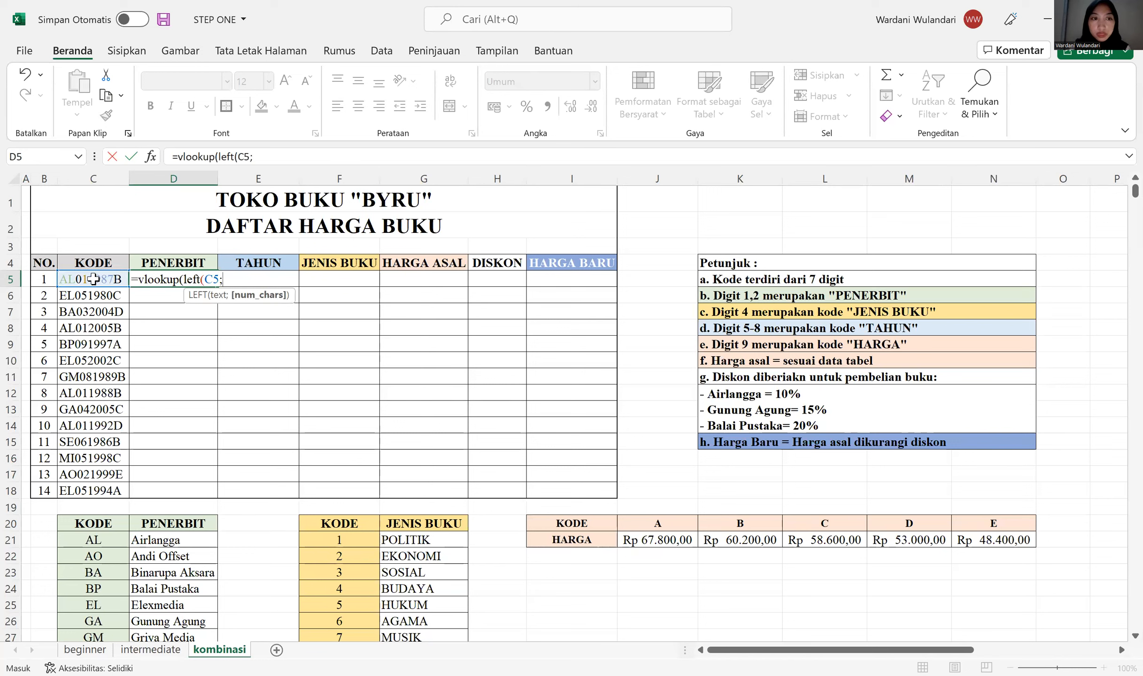
text(2)
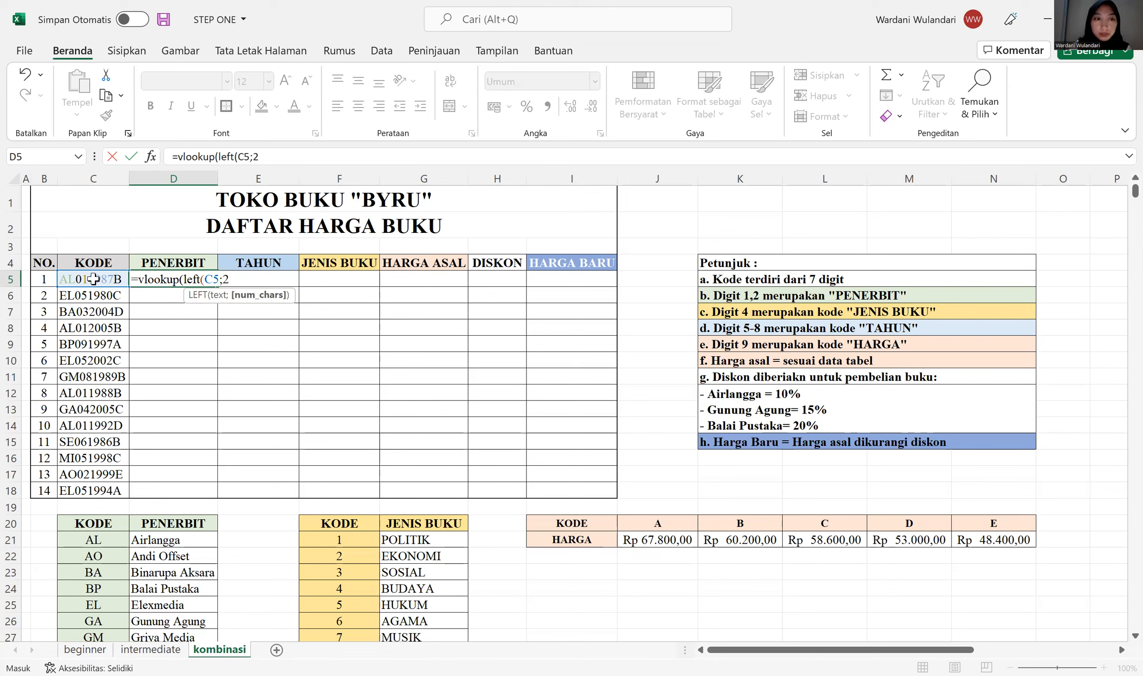
text());)
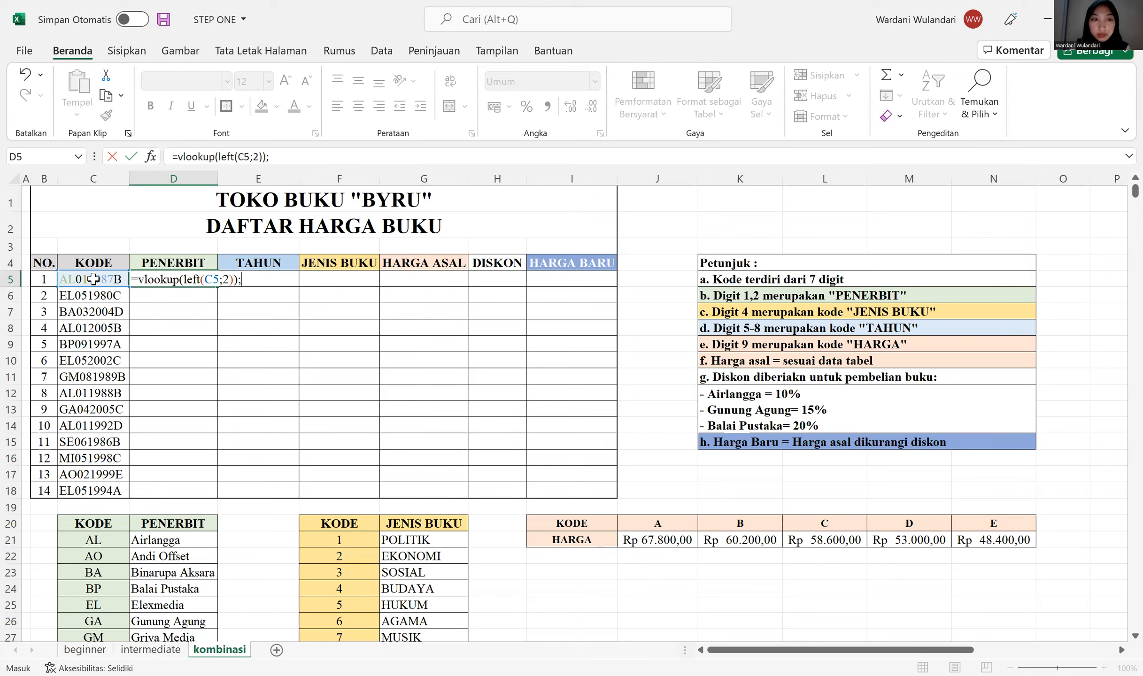
- Add the absolute KODE–PENERBIT range $C$21:$D$30 and column index 2 to the VLOOKUP formula in D5
click(86, 539)
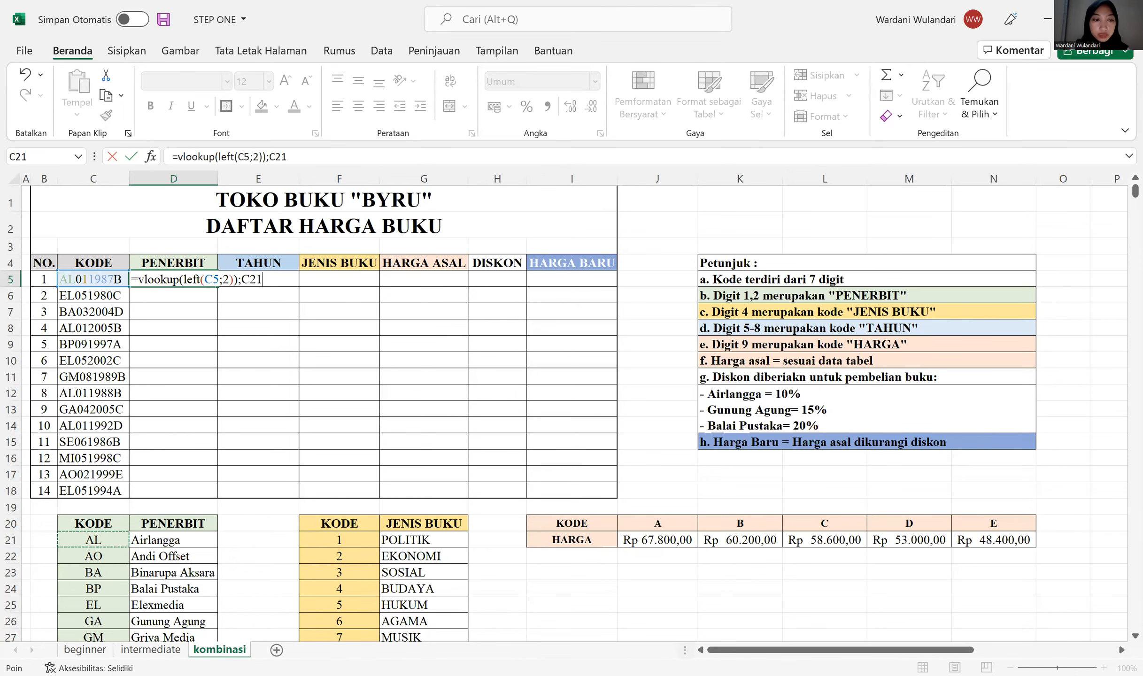
scroll(173, 620, down, 1)
shift+click(172, 620)
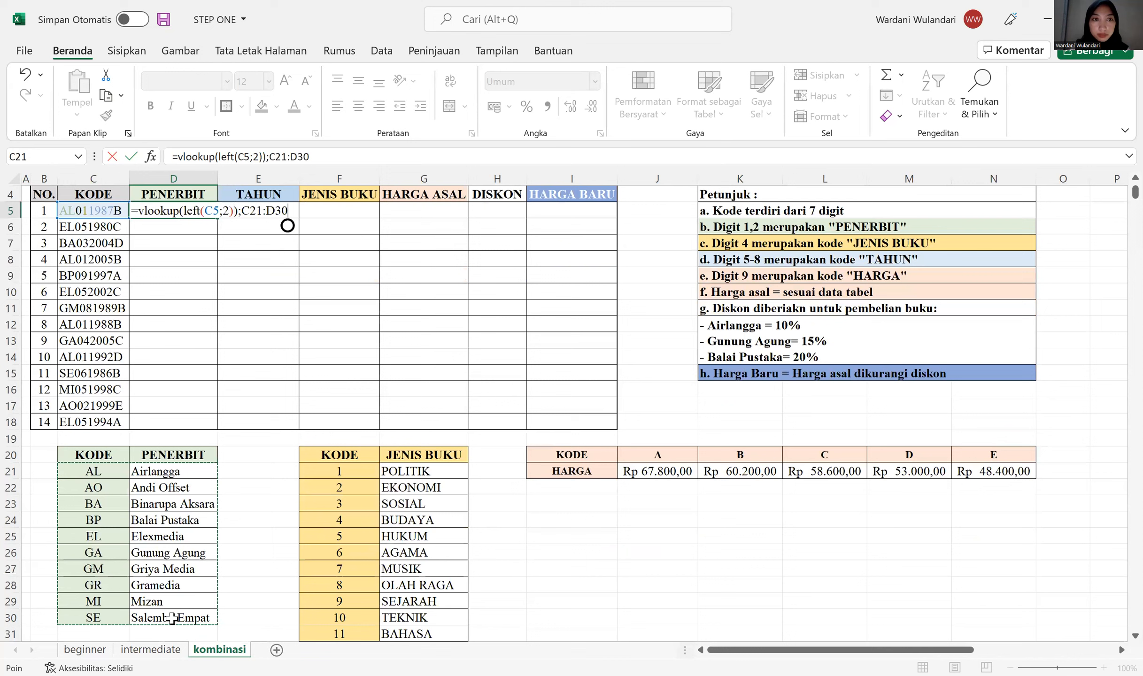
key(F4)
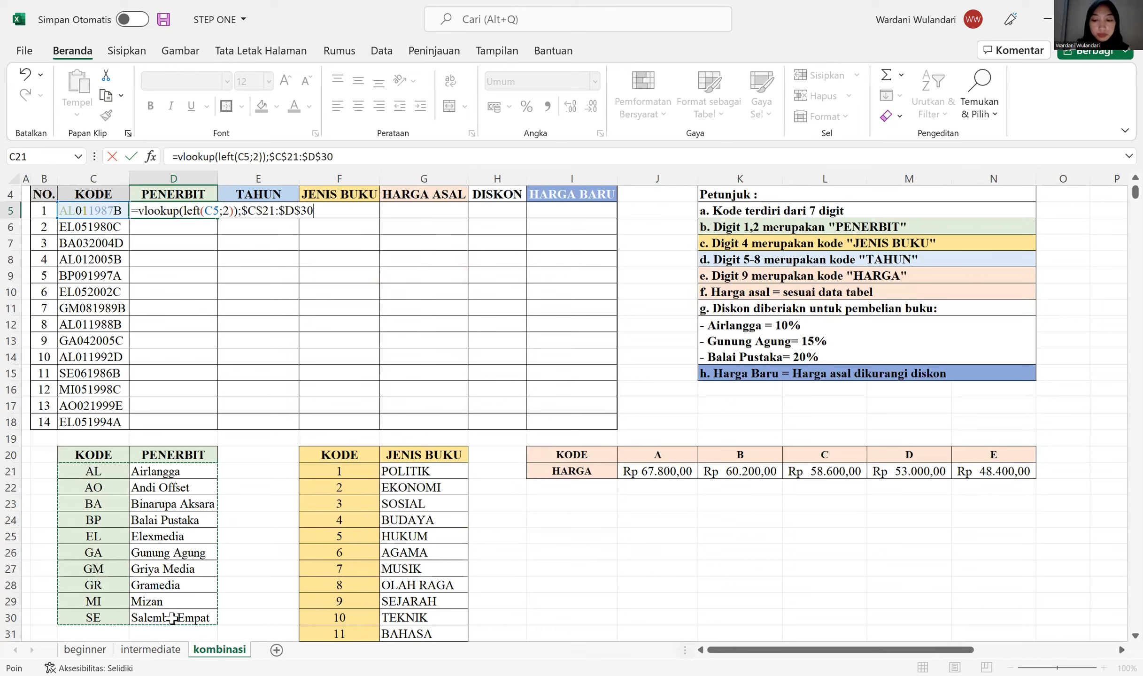
text(;2))
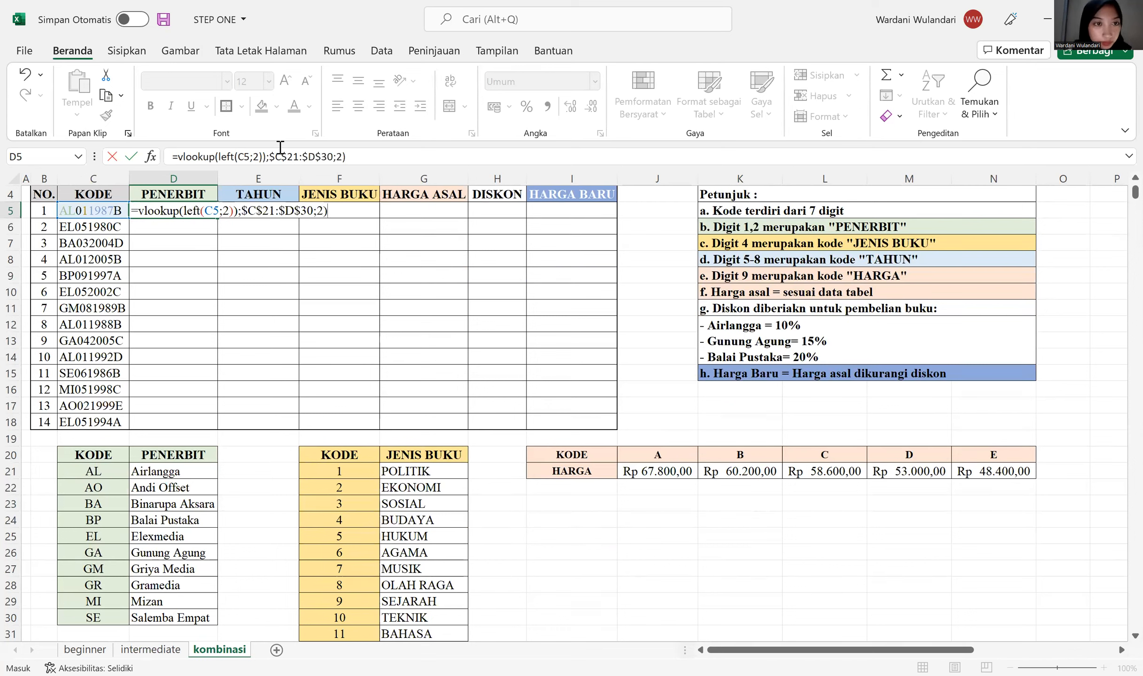
- Correct D5 to =VLOOKUP(LEFT(C5;2);$C$21:$D$30;2) by removing the extra parenthesis, and fill the formula down to D18
click(234, 211)
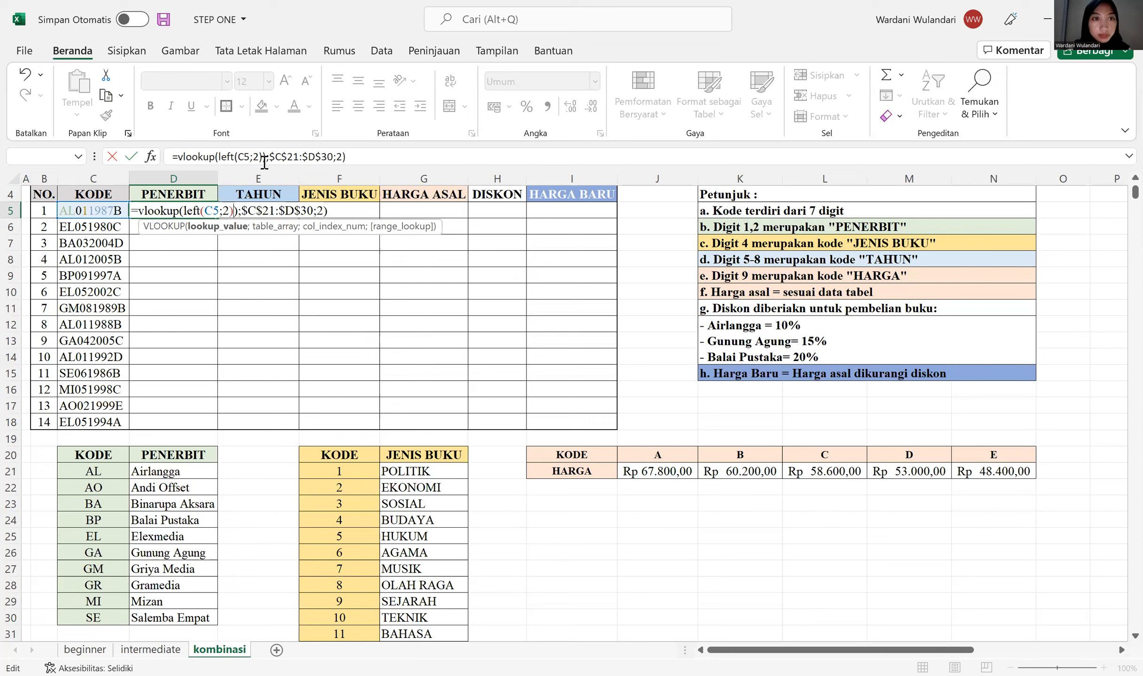
key(BackSpace)
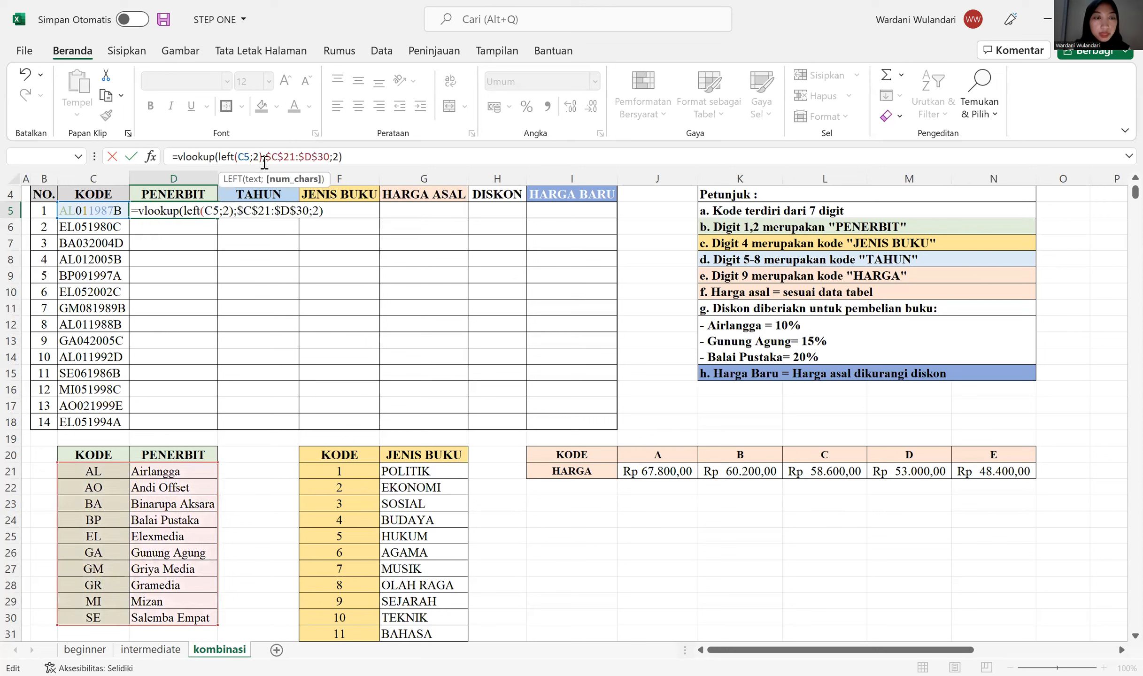
key(Return)
key(Up)
key(Up)
key(Up)
key(Up)
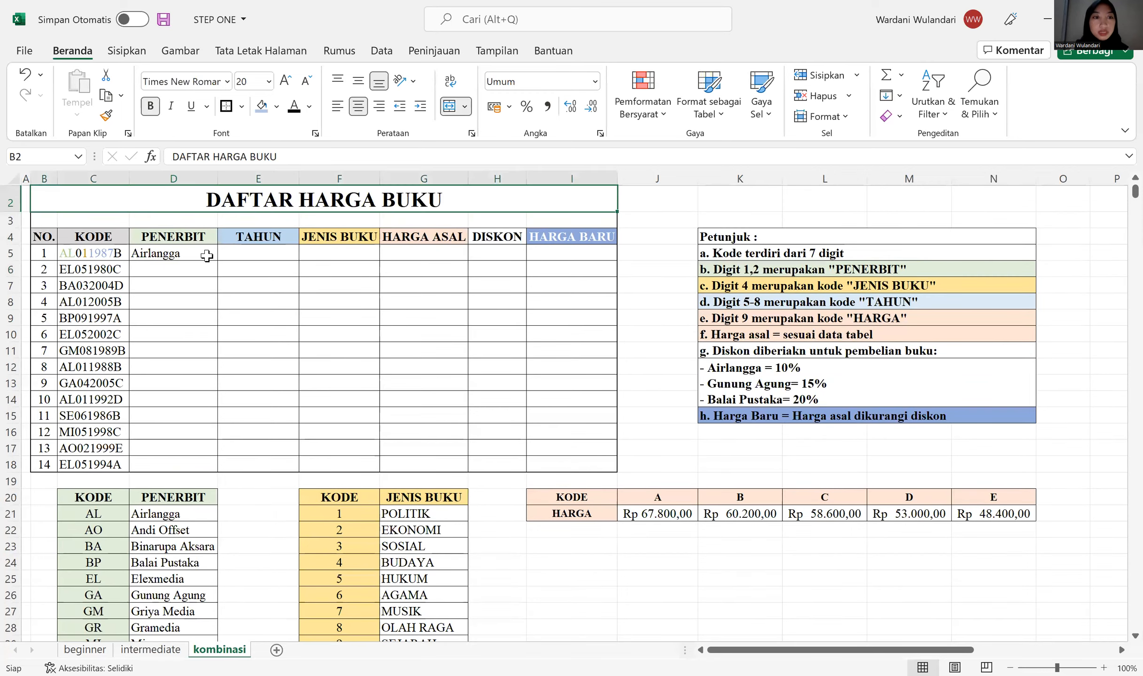
click(209, 254)
double_click(217, 261)
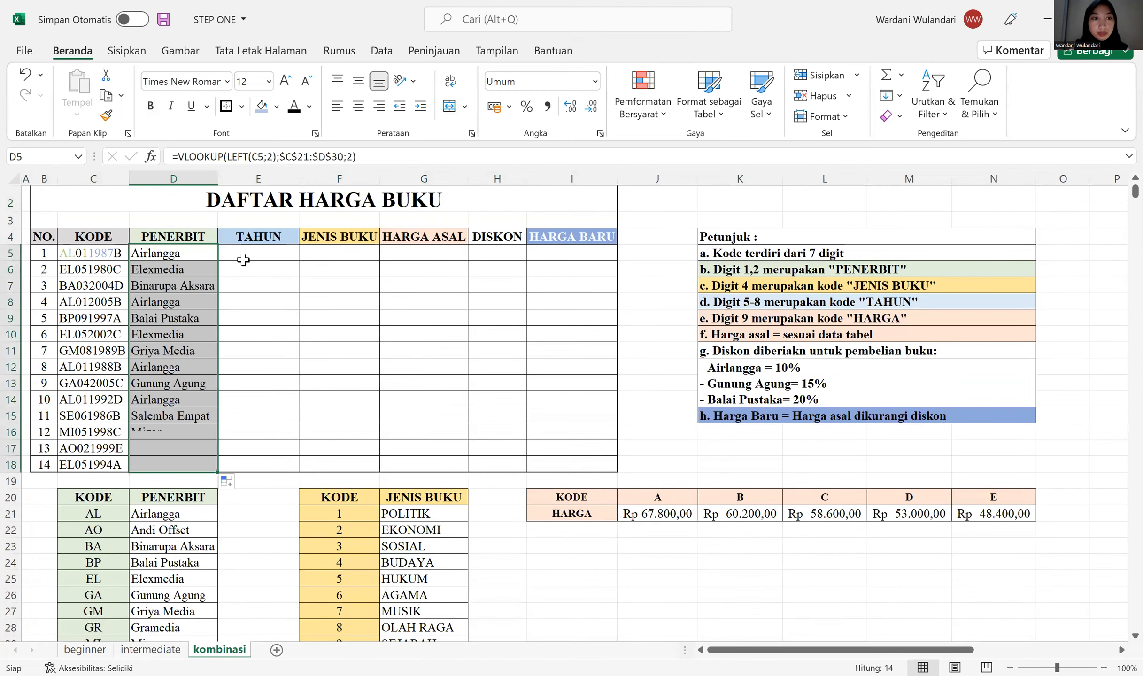
- Following the Petunjuk rule for digits 5-8, enter =MID(C5;5;4) in Tahun cell E5 and fill it down to E18
click(270, 254)
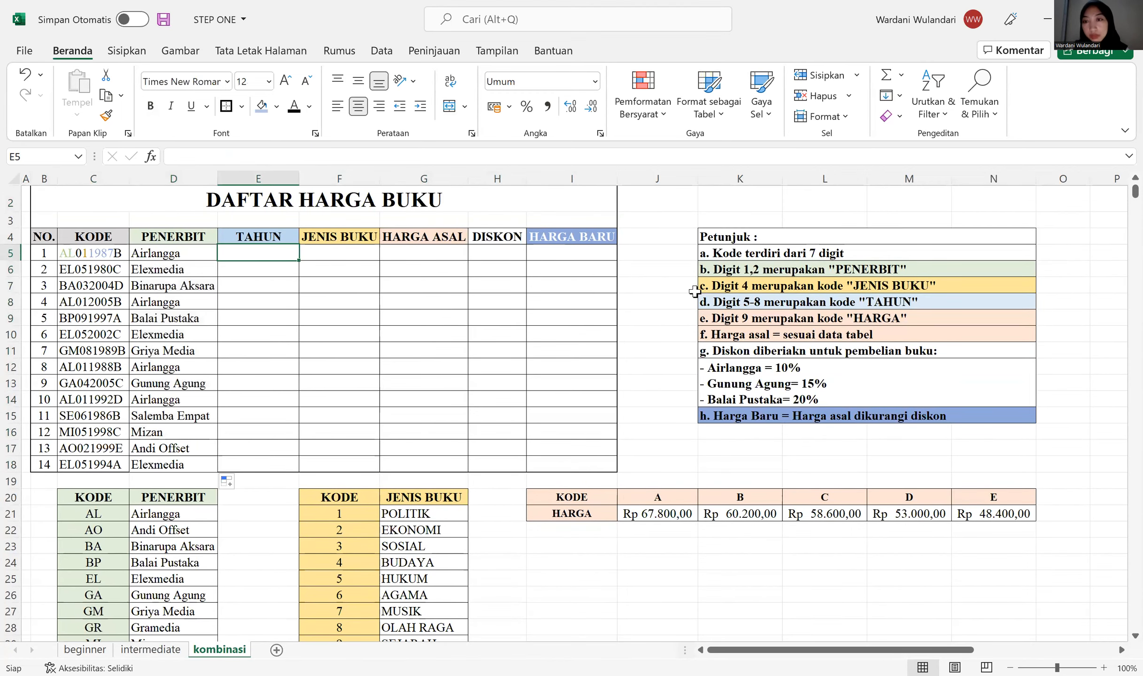
click(791, 305)
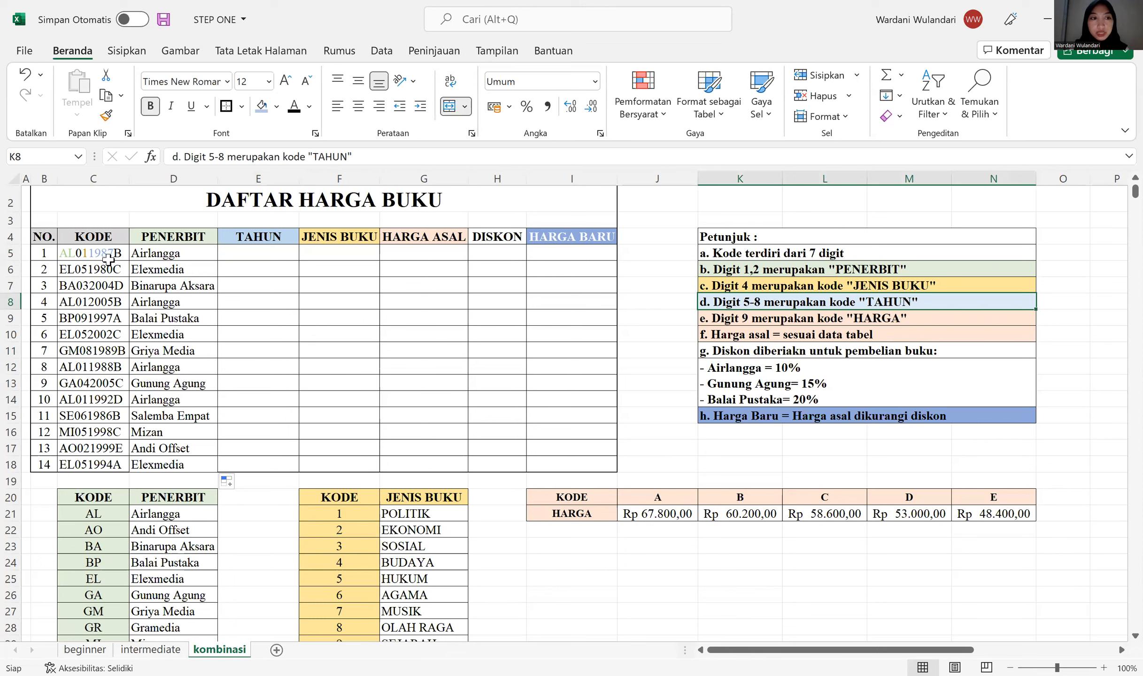
click(262, 256)
text(=)
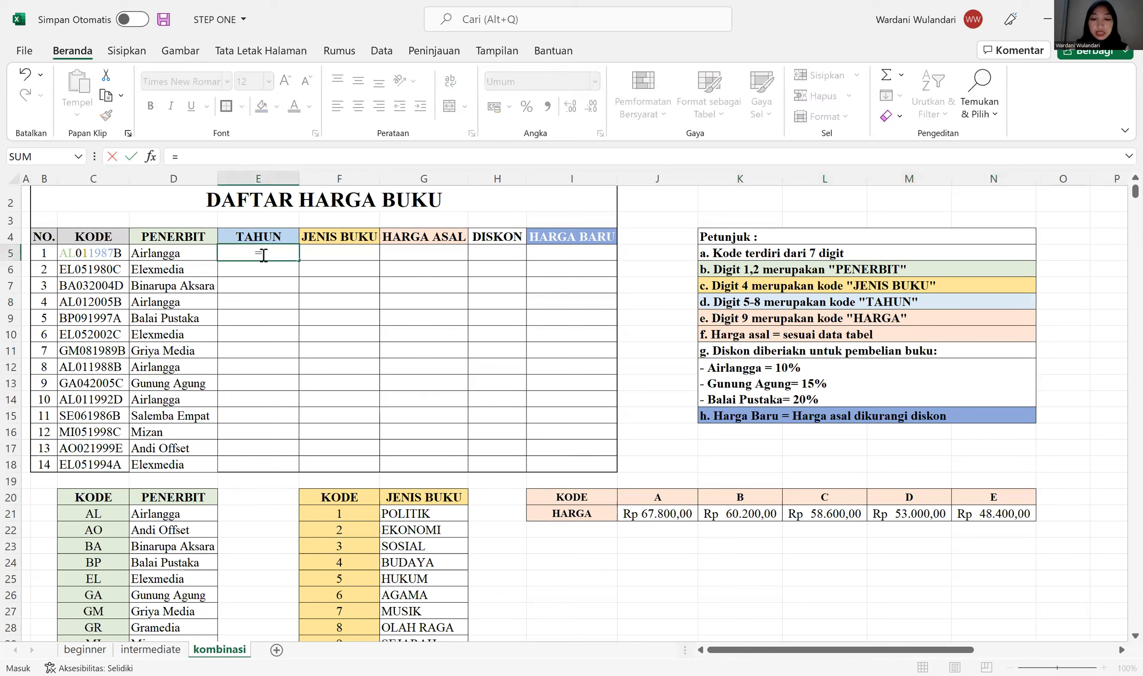
text(mid()
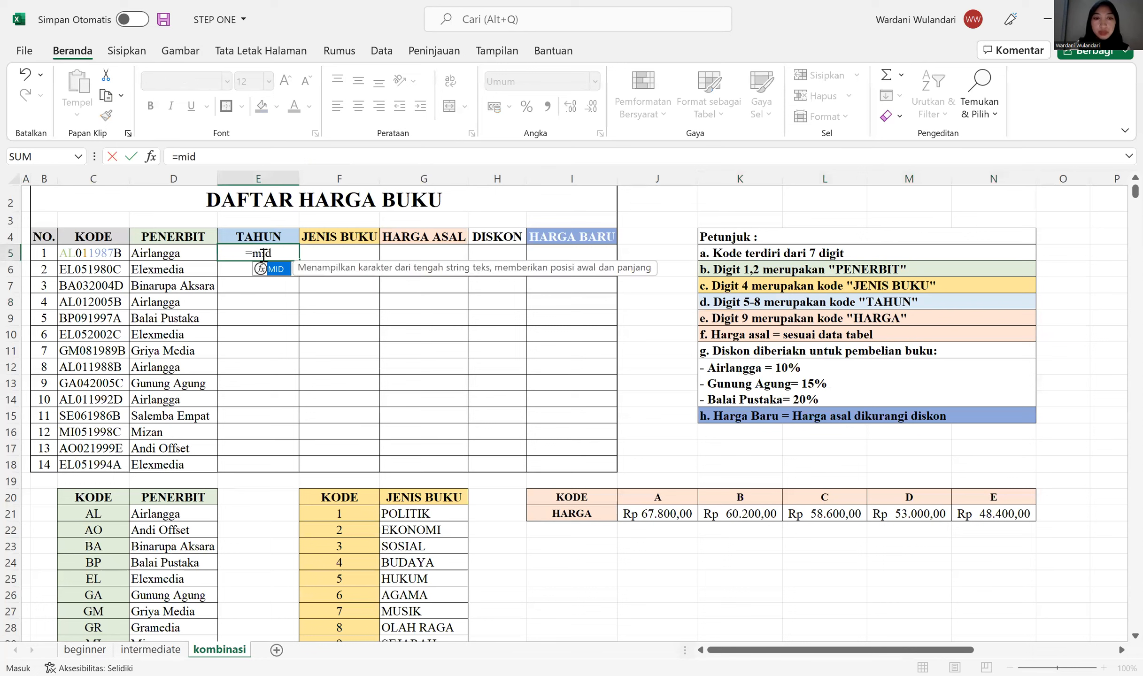
click(111, 253)
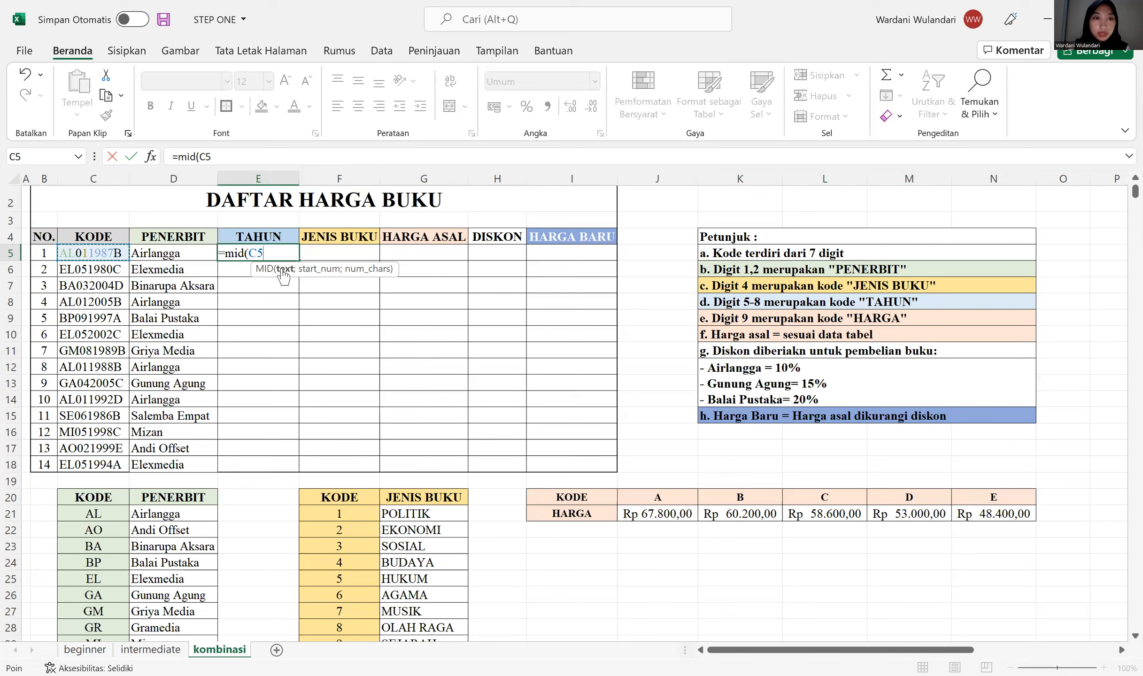
text(;)
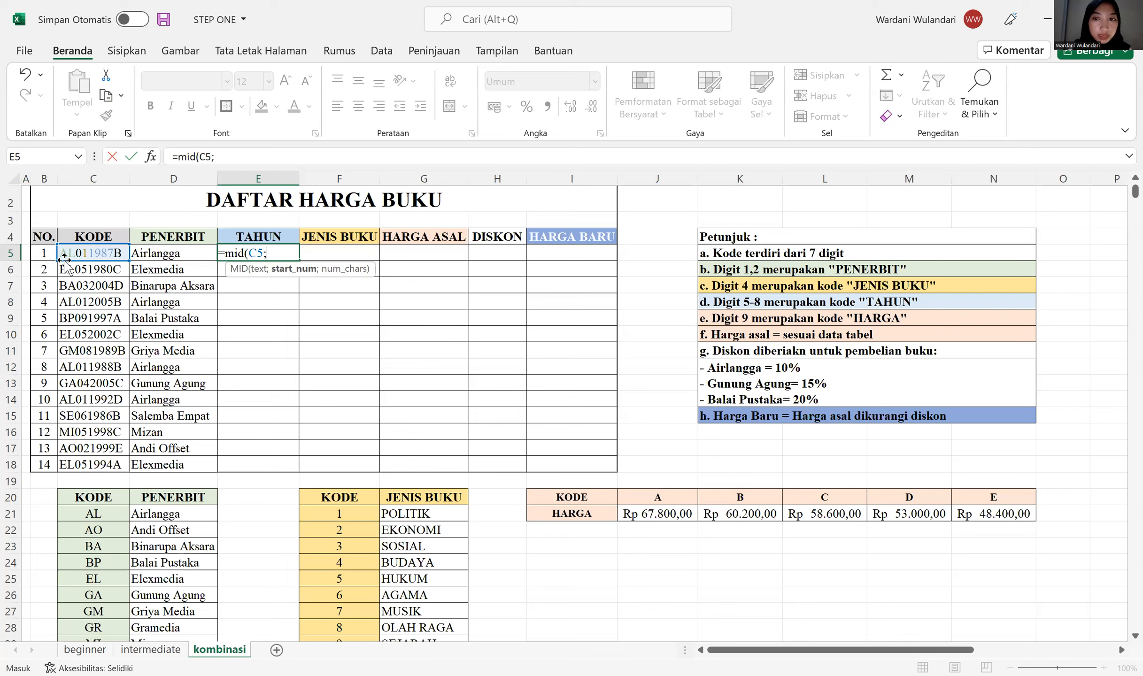
text(5)
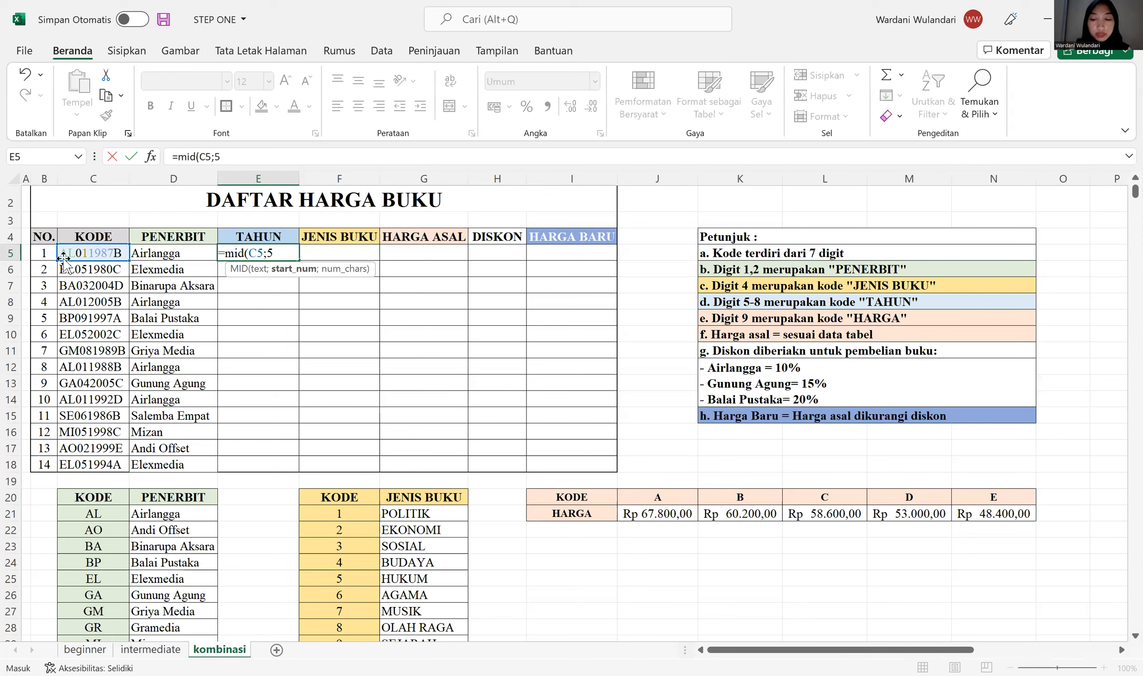
text(;)
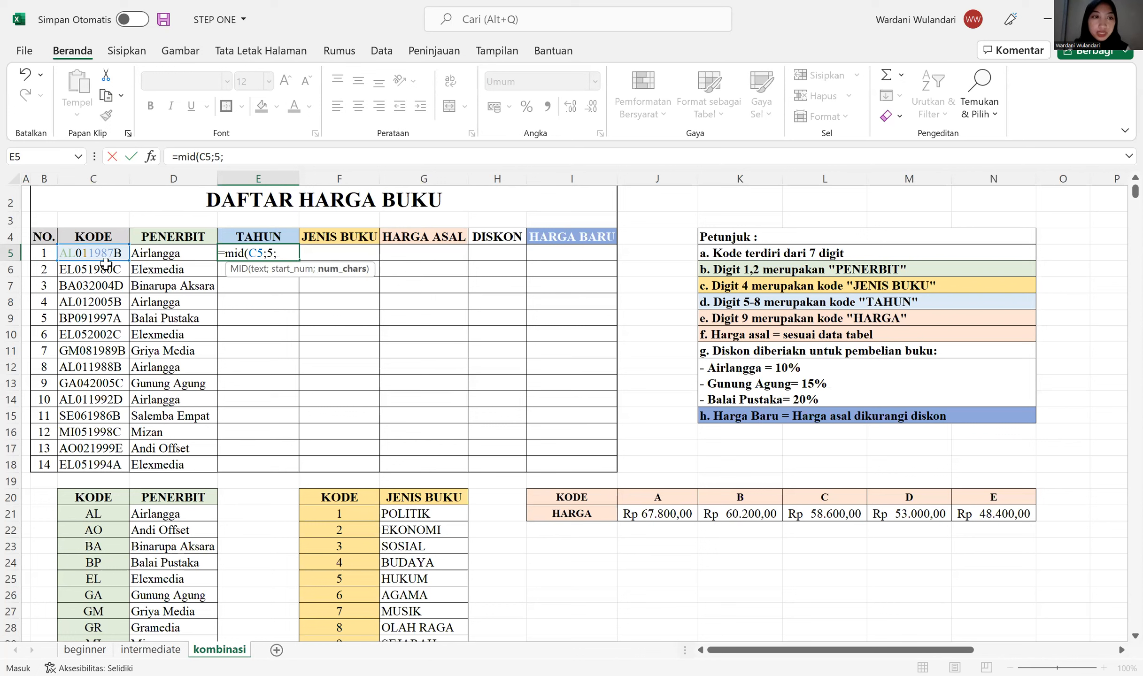
text(4))
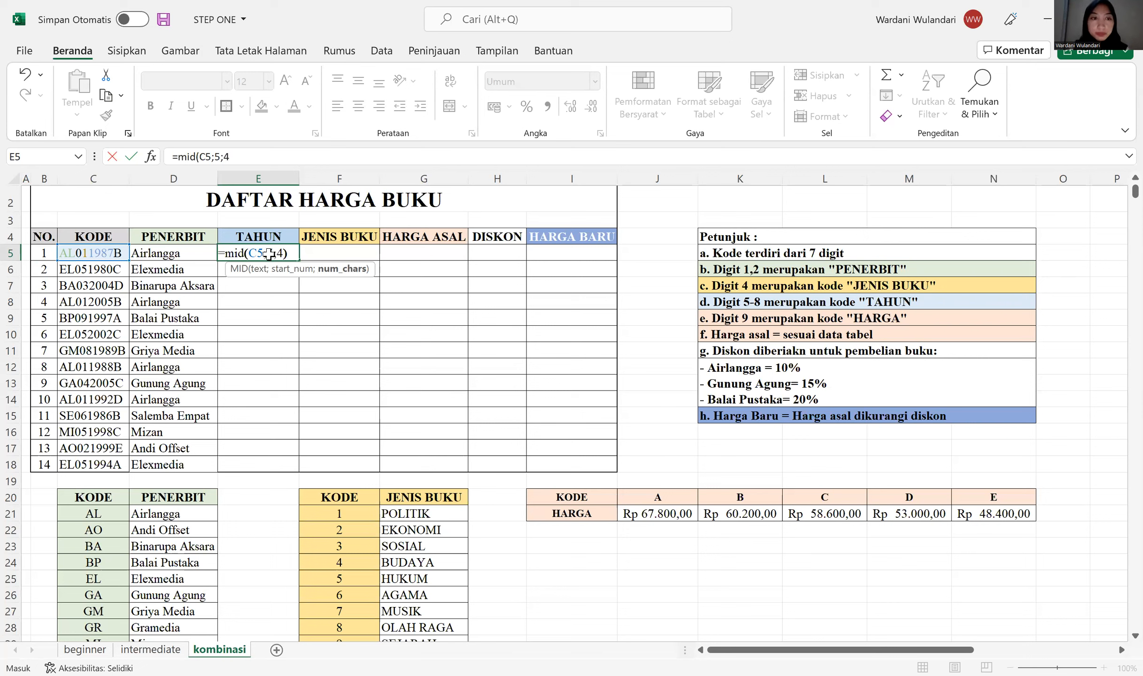
key(ctrl+Return)
double_click(299, 261)
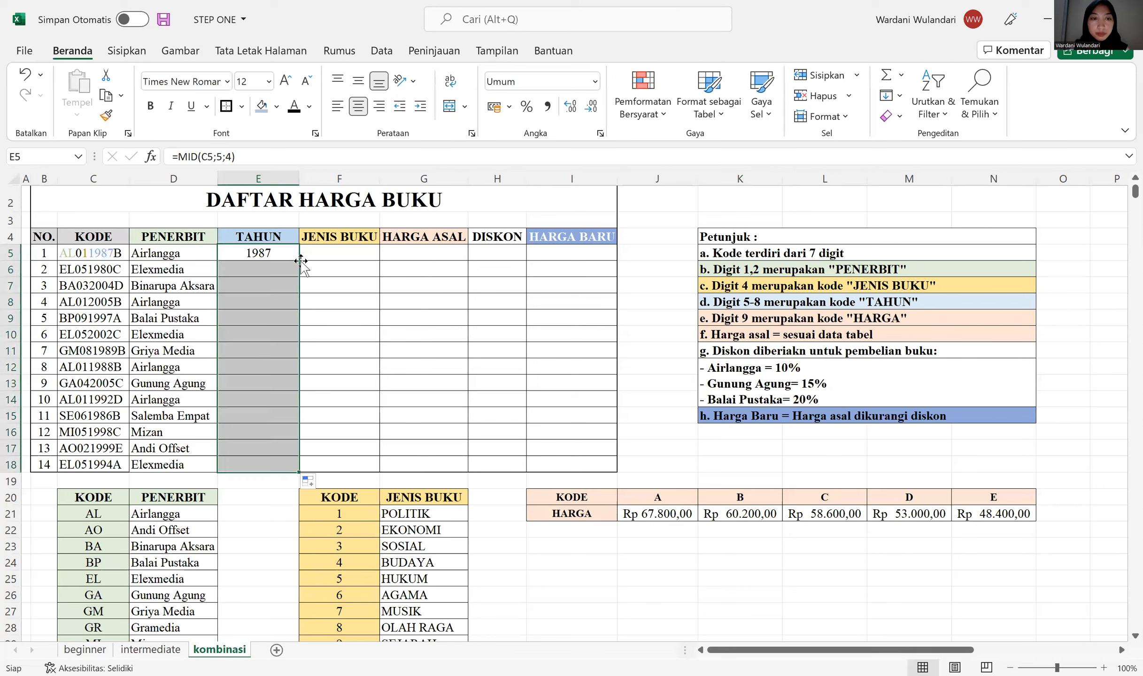
- Following the Petunjuk rule for digit 4, start a VLOOKUP formula in Jenis Buku cell F5 with MID(C5;4;1) as the lookup value
click(315, 265)
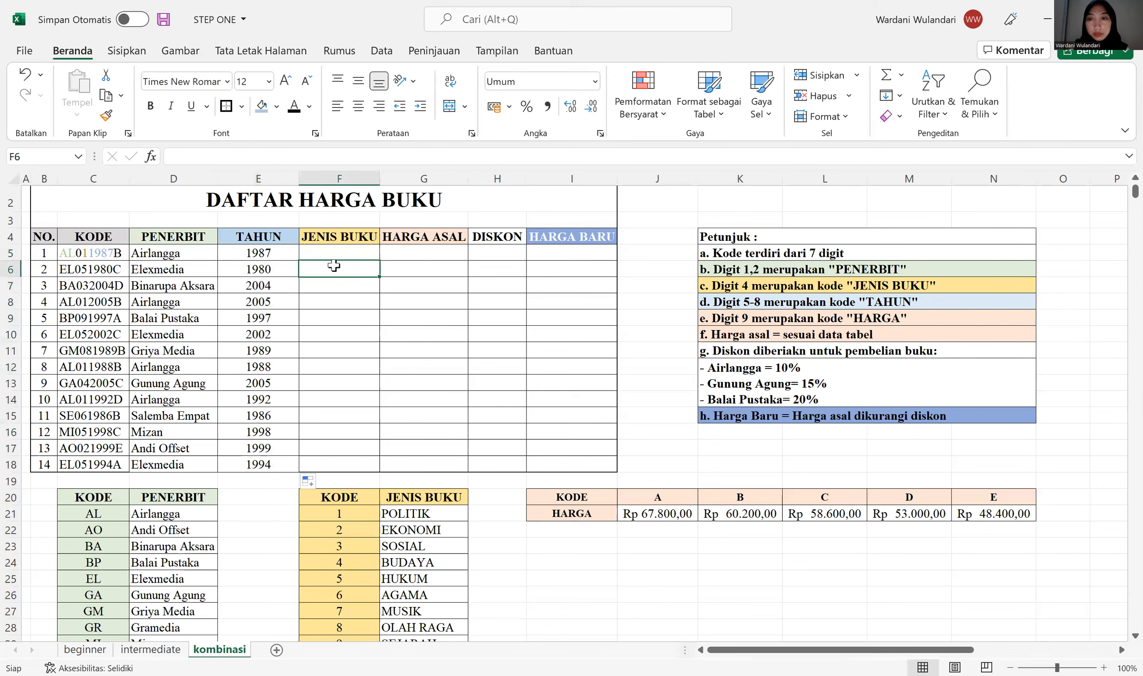
click(799, 286)
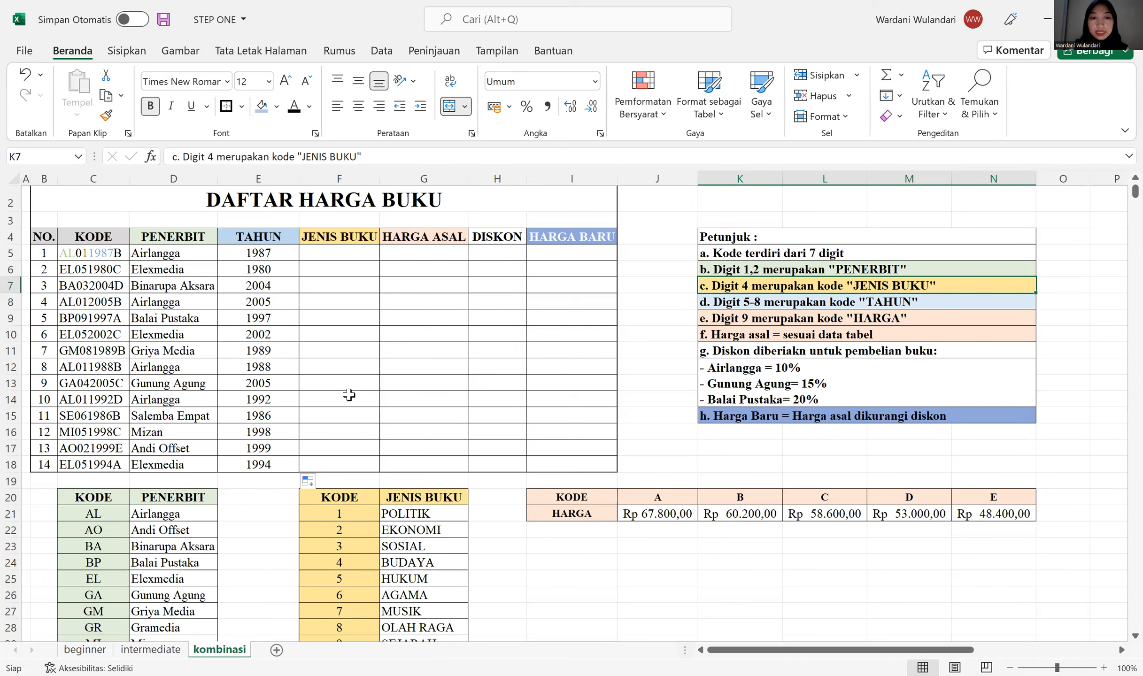
click(366, 251)
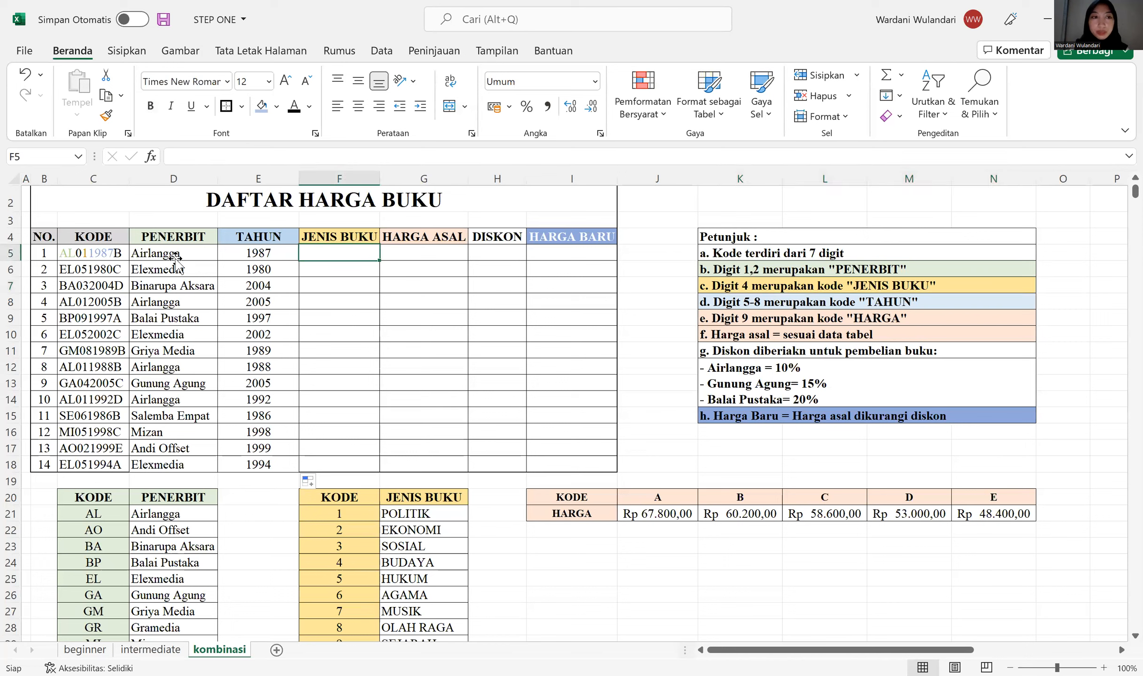
click(175, 258)
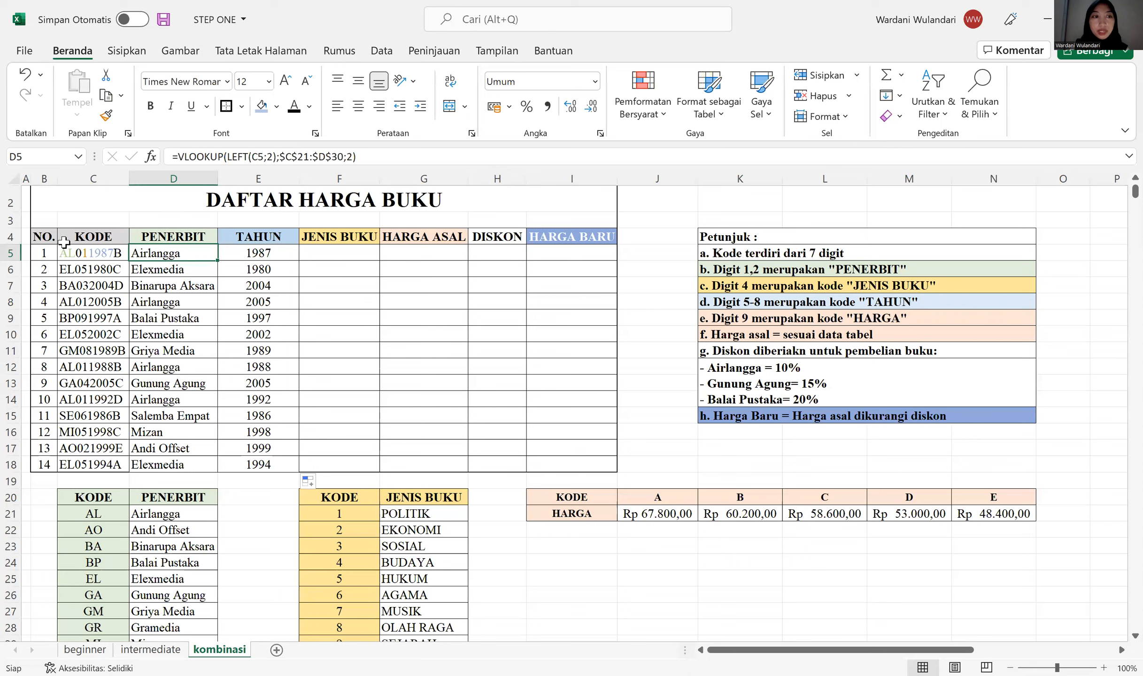
click(338, 250)
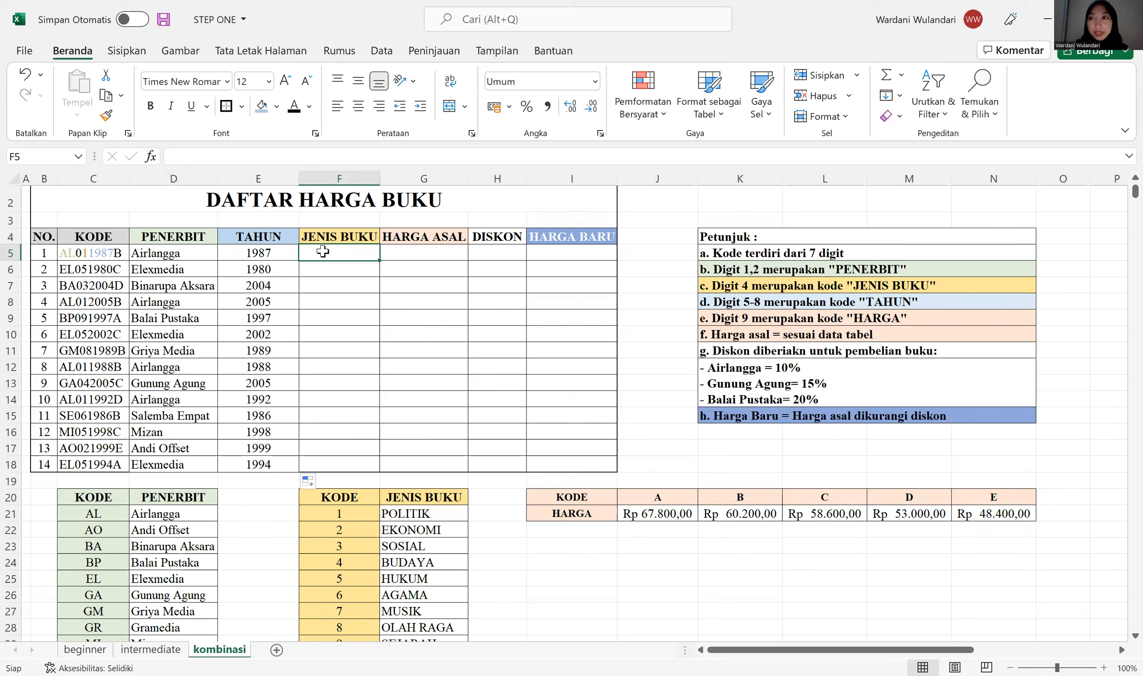
text(=)
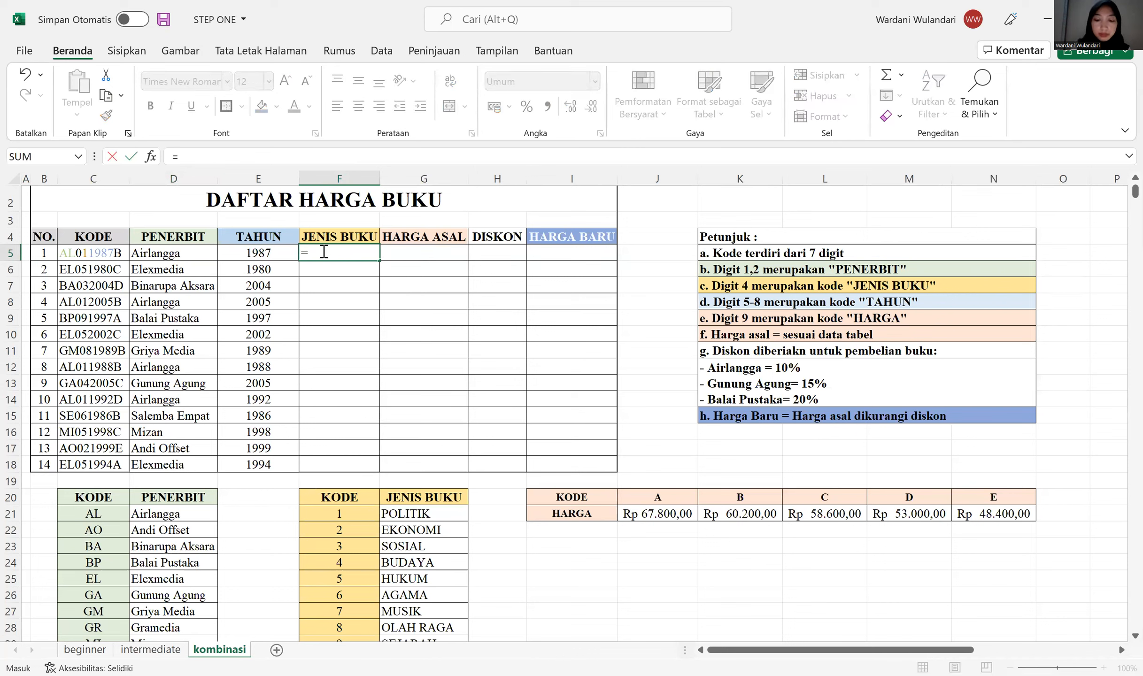
text(vlookup)
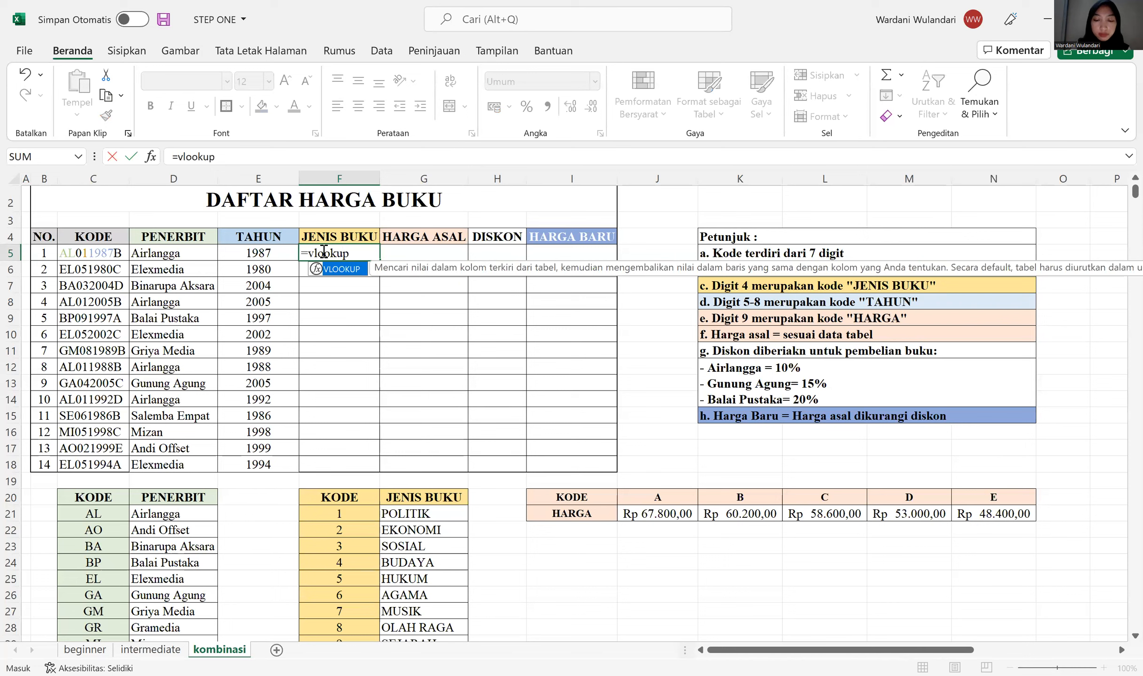
text((mid()
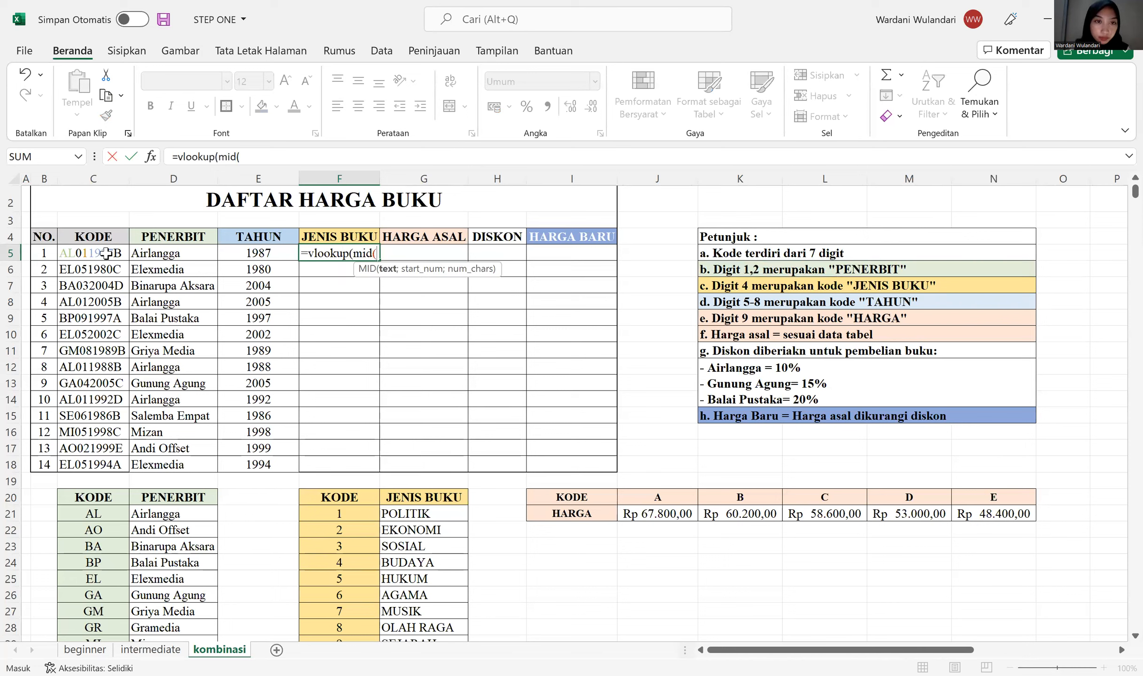
click(106, 253)
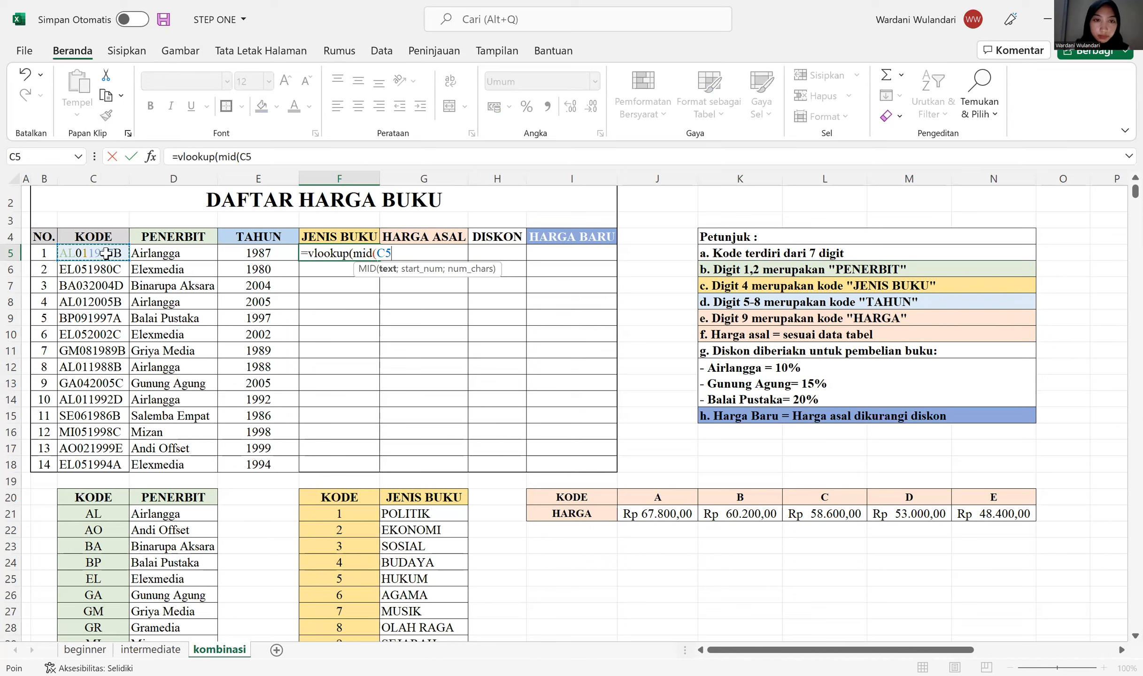
text(;4)
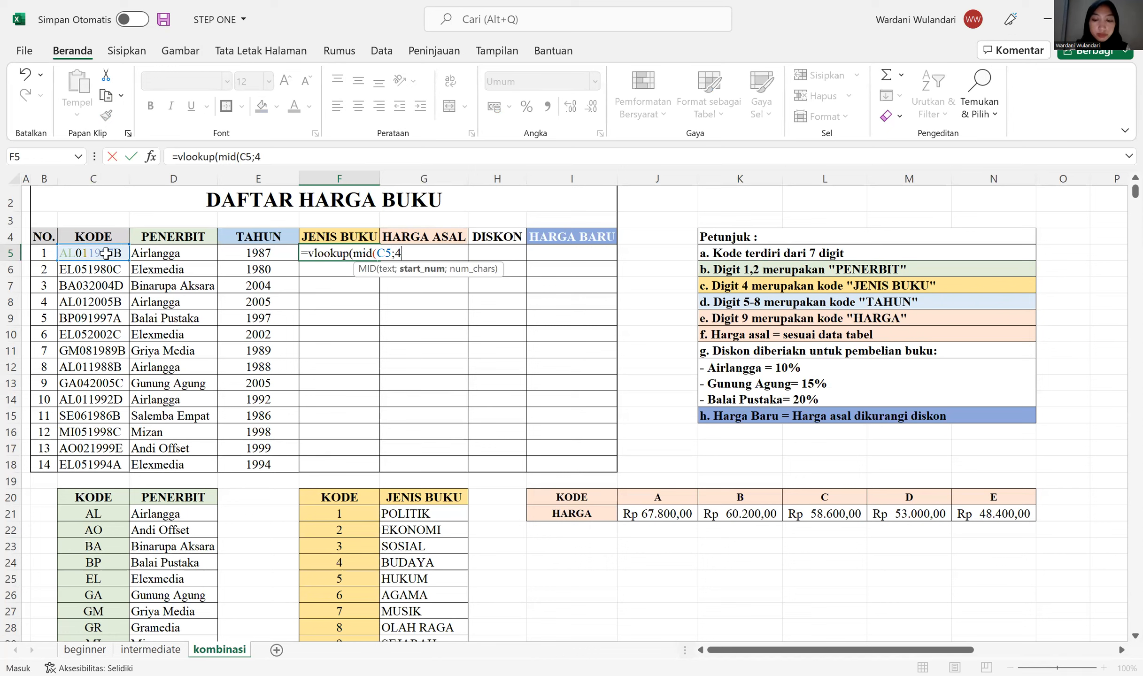
text(;1)
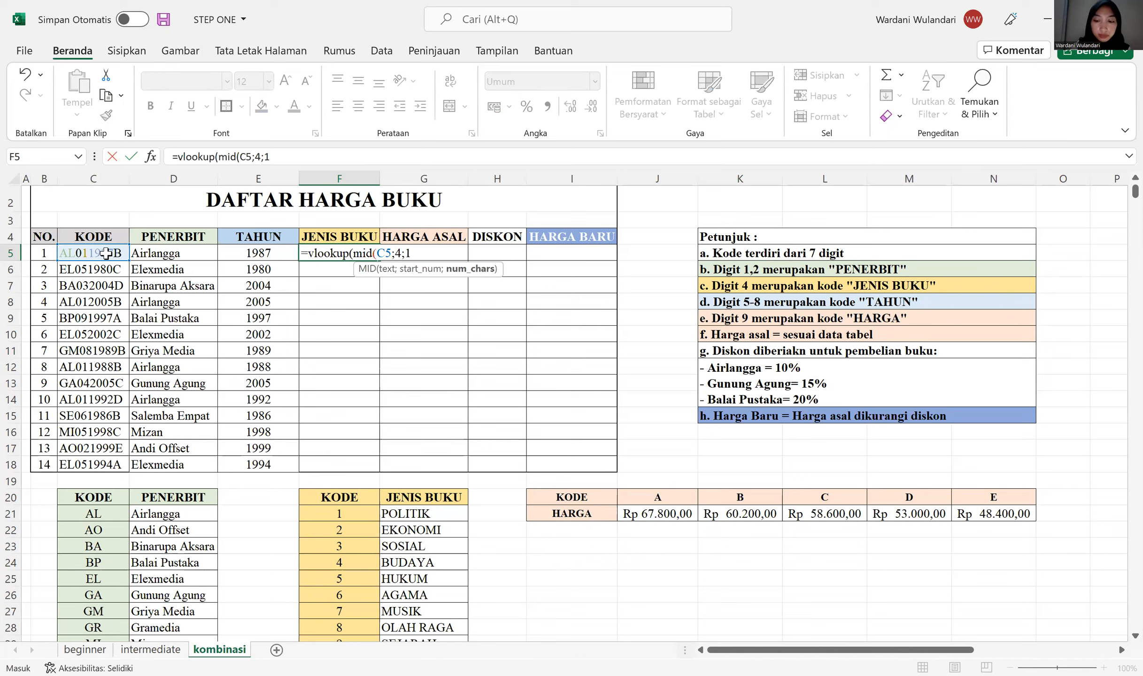
text())
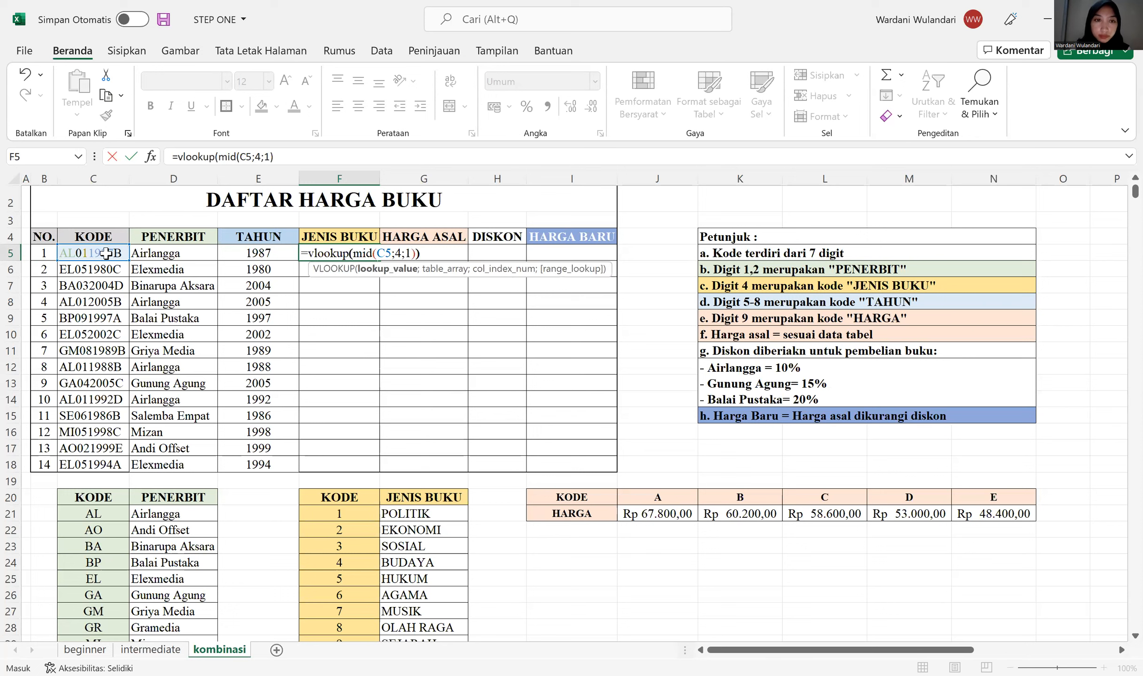
- Add the absolute KODE–JENIS BUKU range $F$21:$G$31 as the table array of the VLOOKUP formula in F5
text())
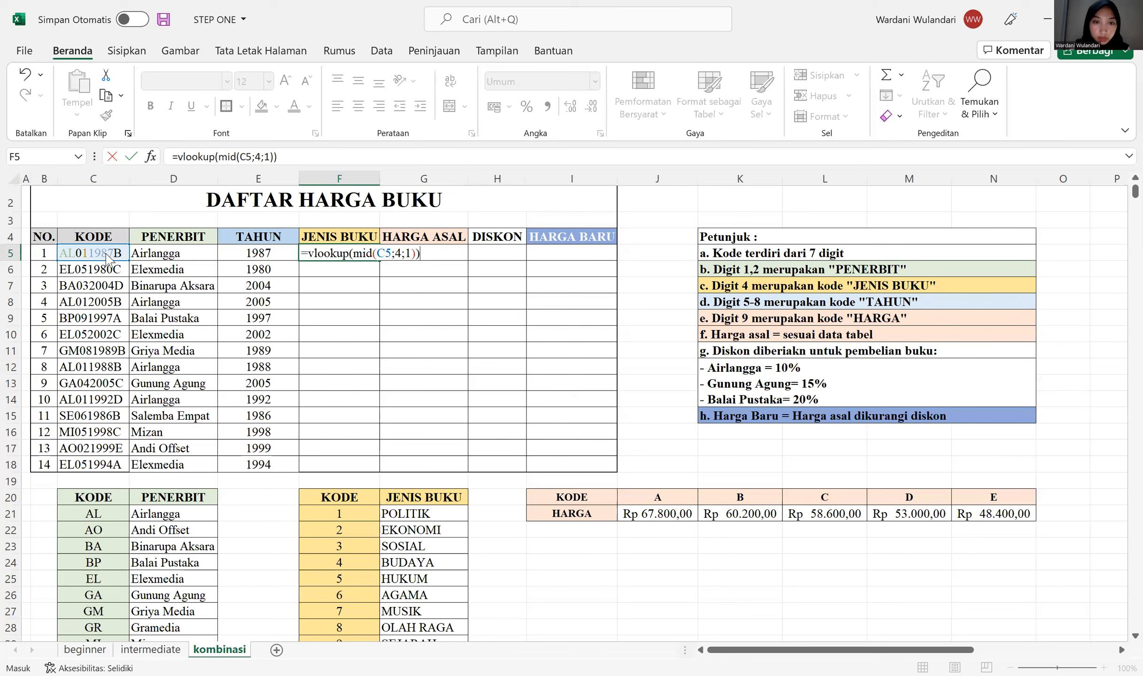
key(Return)
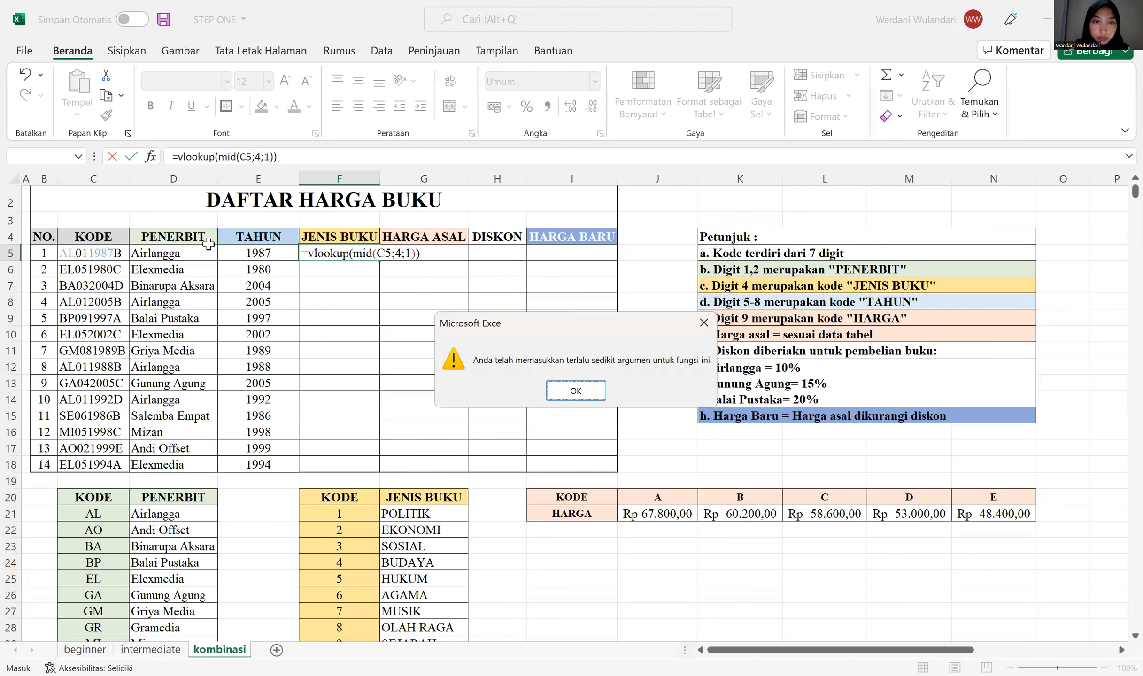
key(Return)
key(Left)
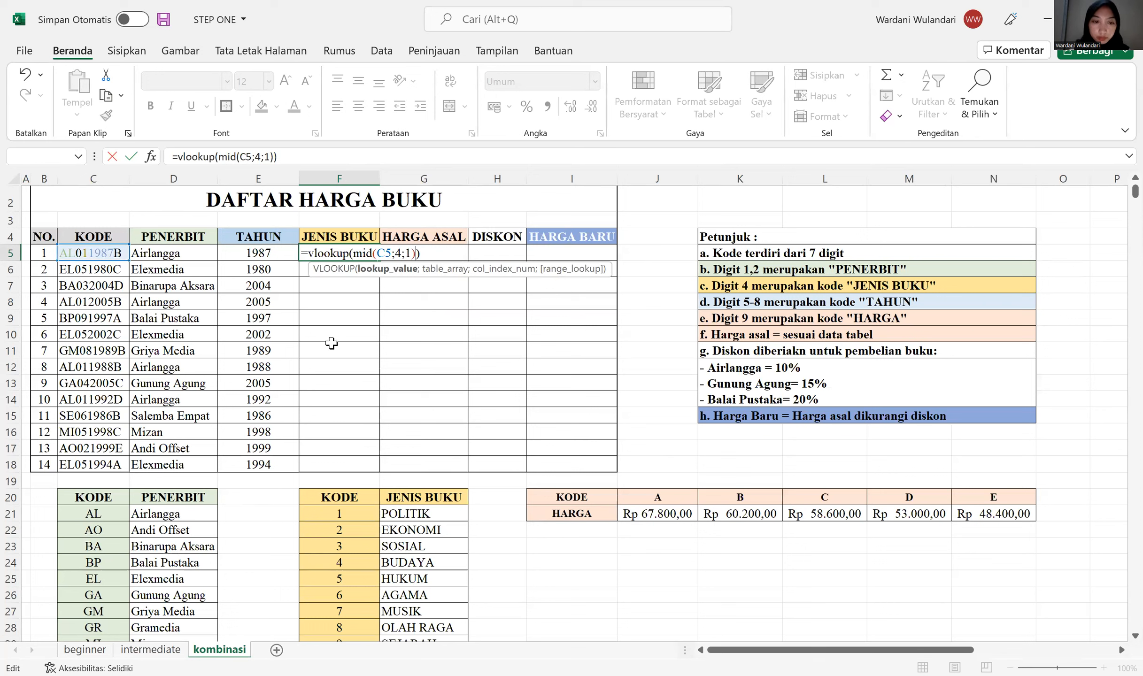
text(;)
click(353, 522)
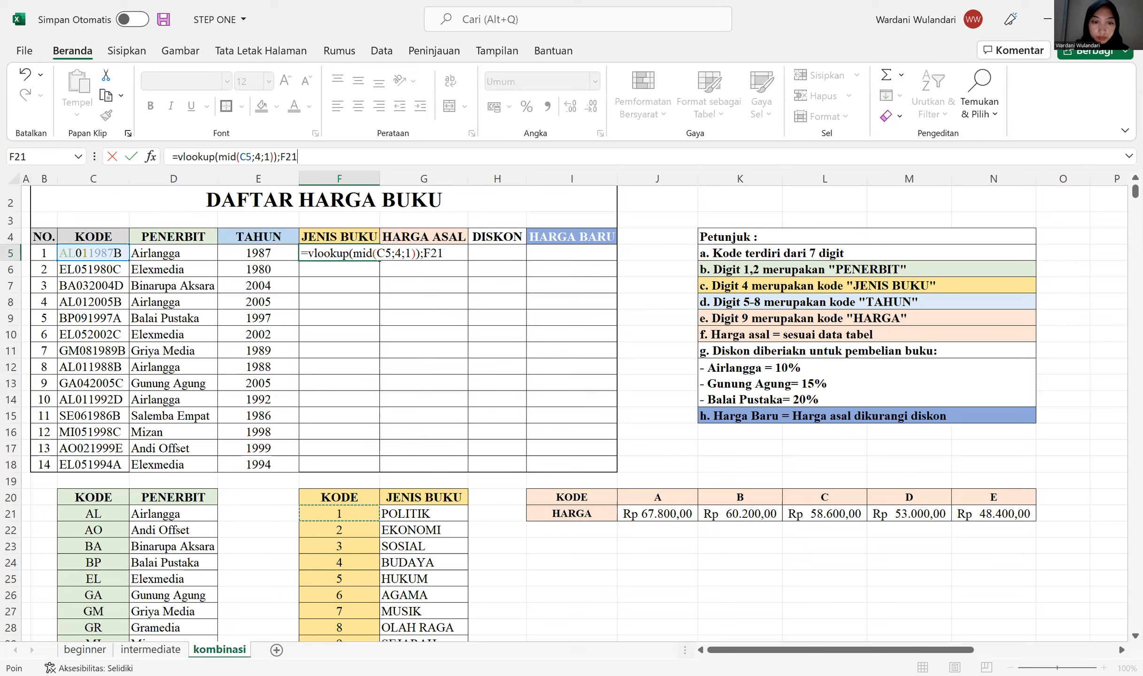
scroll(420, 615, down, 1)
shift+click(421, 617)
key(F4)
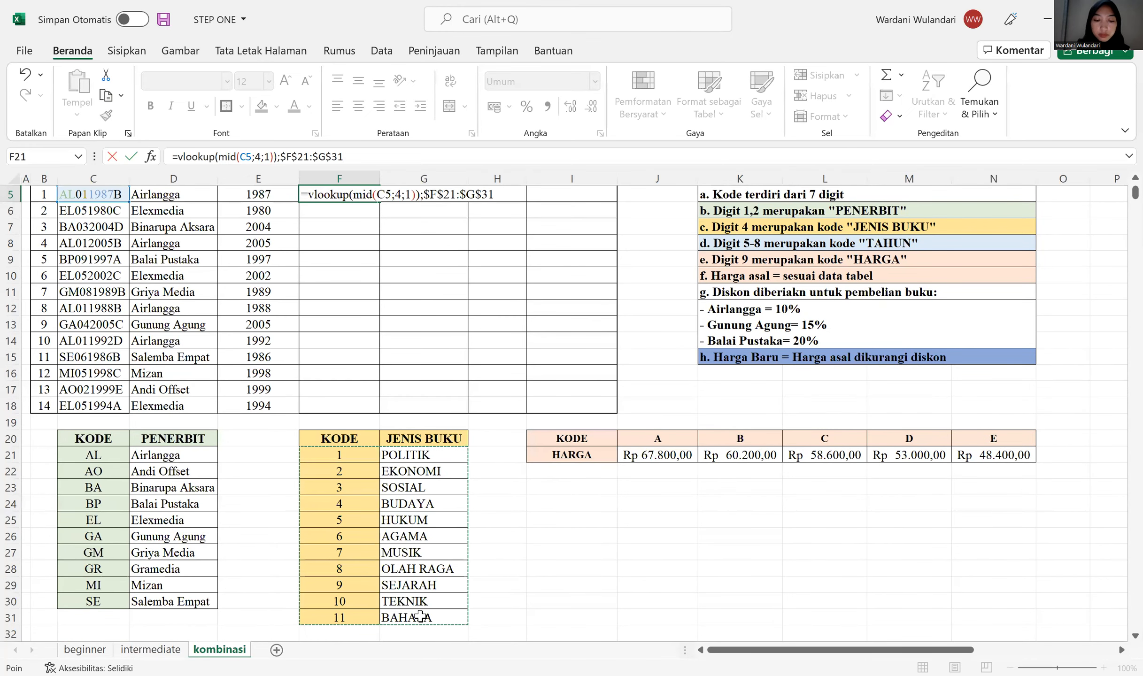
- Add column index 2 and remove the extra parenthesis so F5 reads =VLOOKUP(MID(C5;4;1);$F$21:$G$31;2)
text(;2))
key(Return)
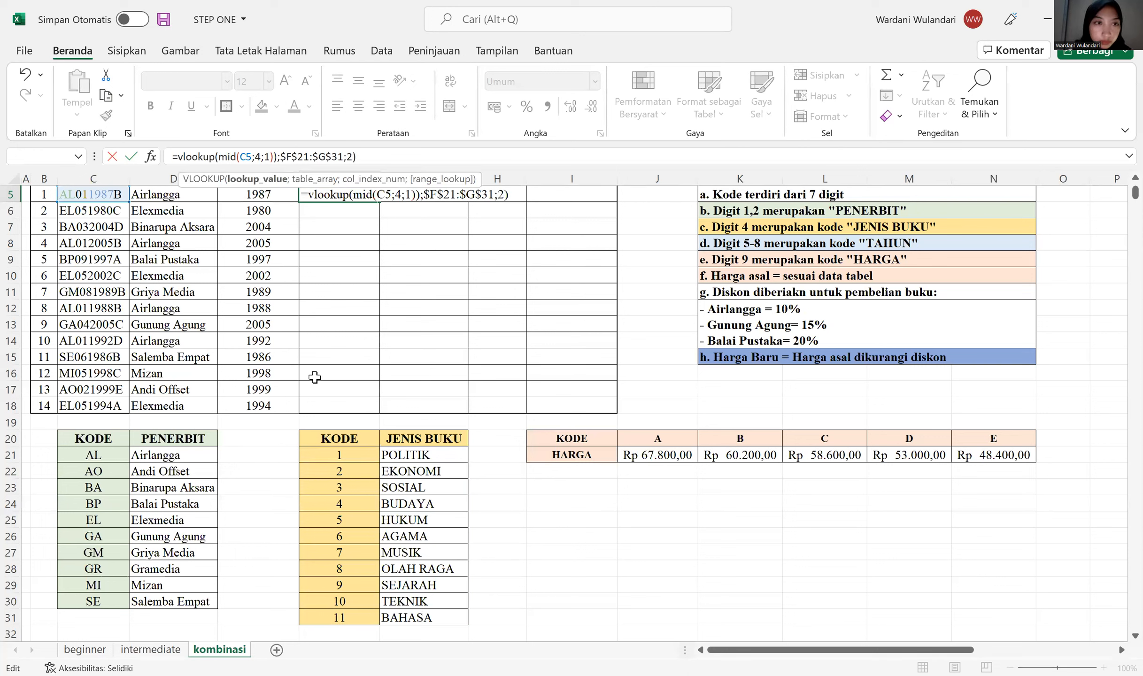
key(BackSpace)
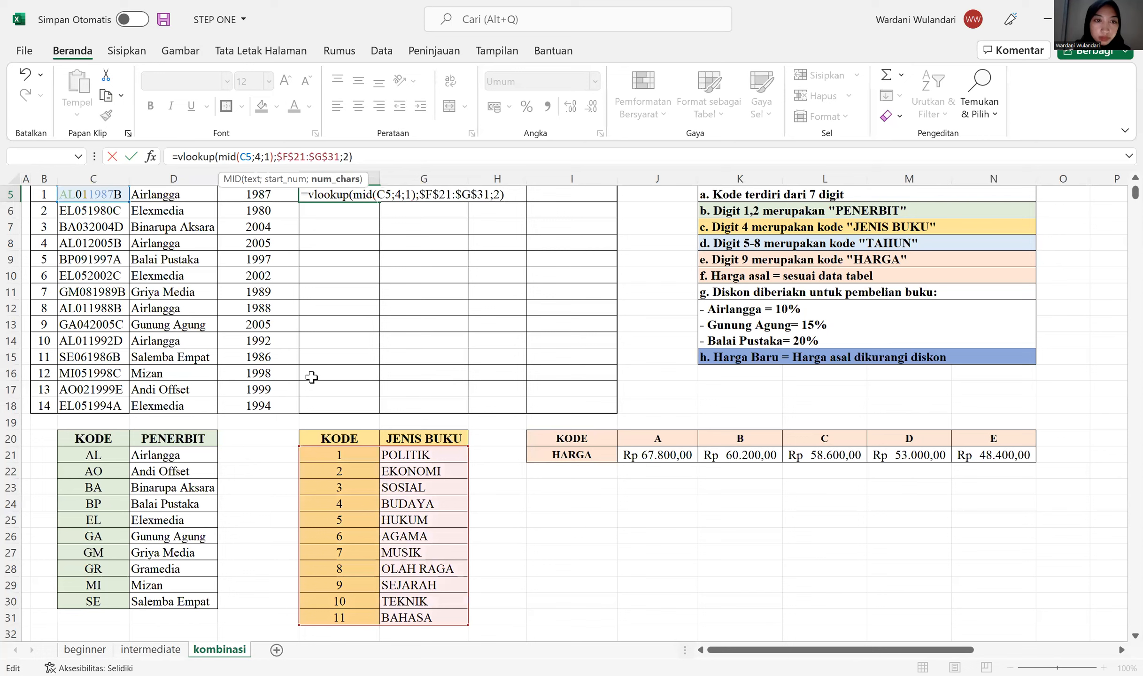
key(Return)
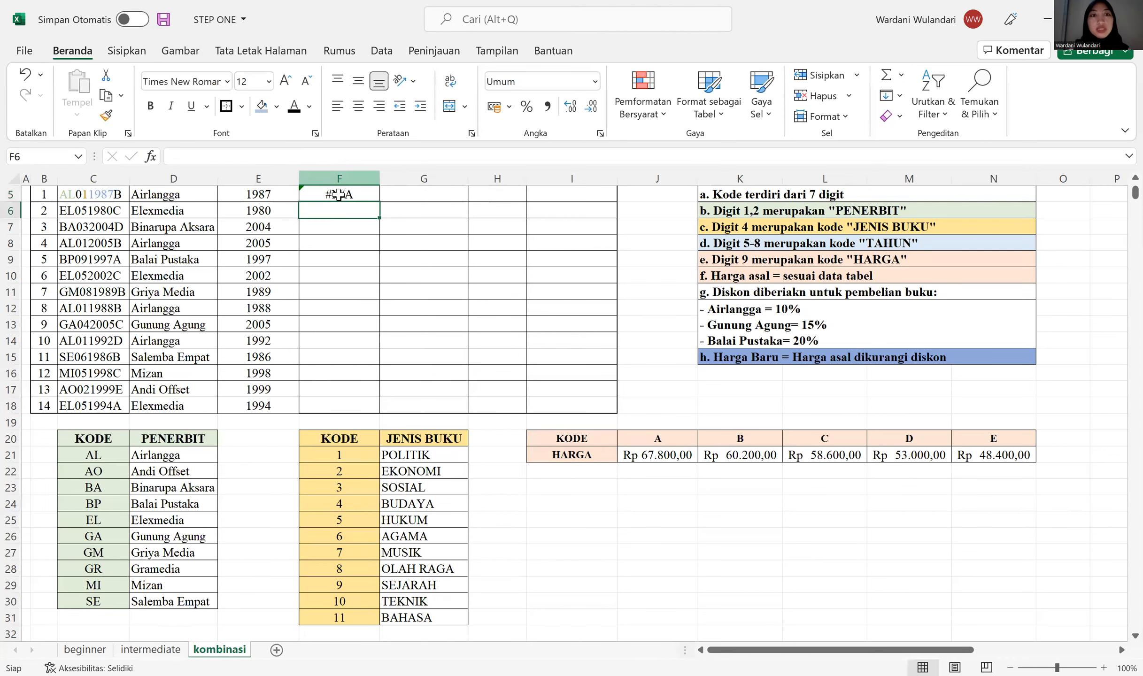
- Wrap MID(C5;4;1) in VALUE within the F5 VLOOKUP formula and fill the formula down to F18
click(337, 194)
key(Up)
key(Up)
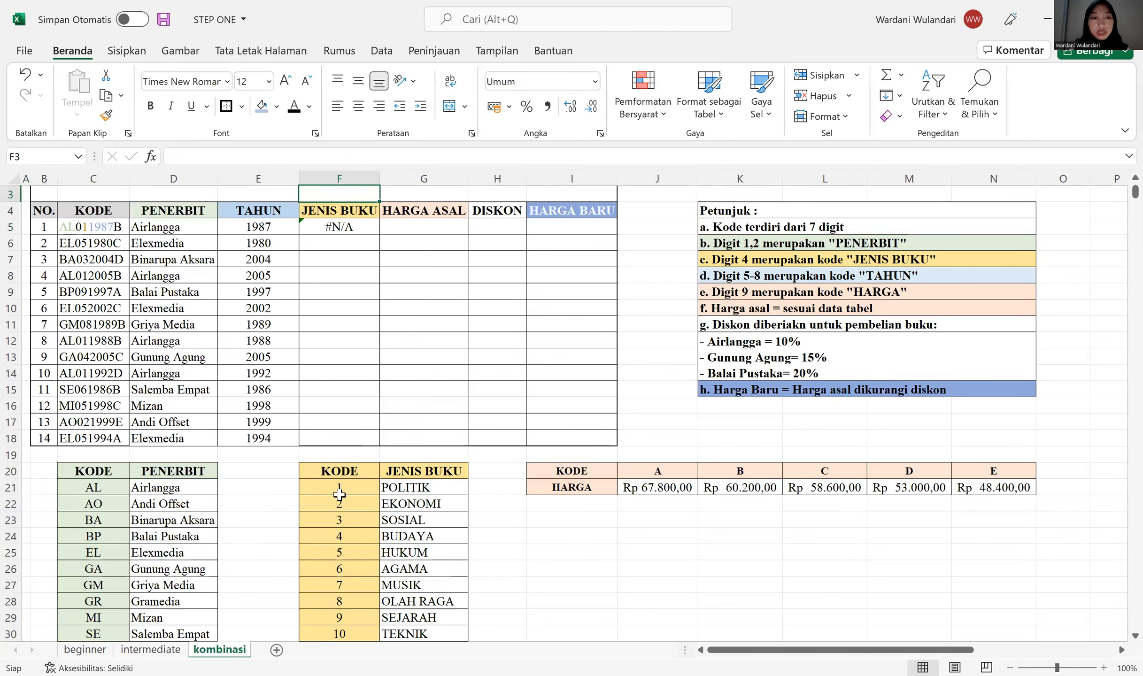
drag(345, 488, 390, 604)
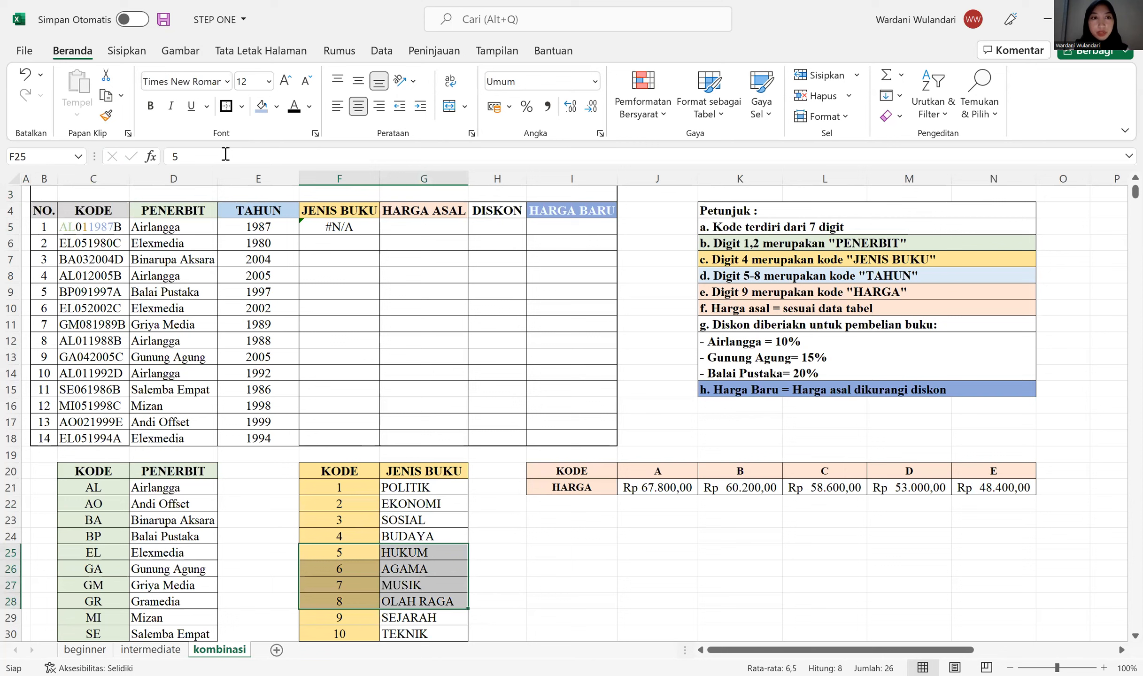
click(320, 228)
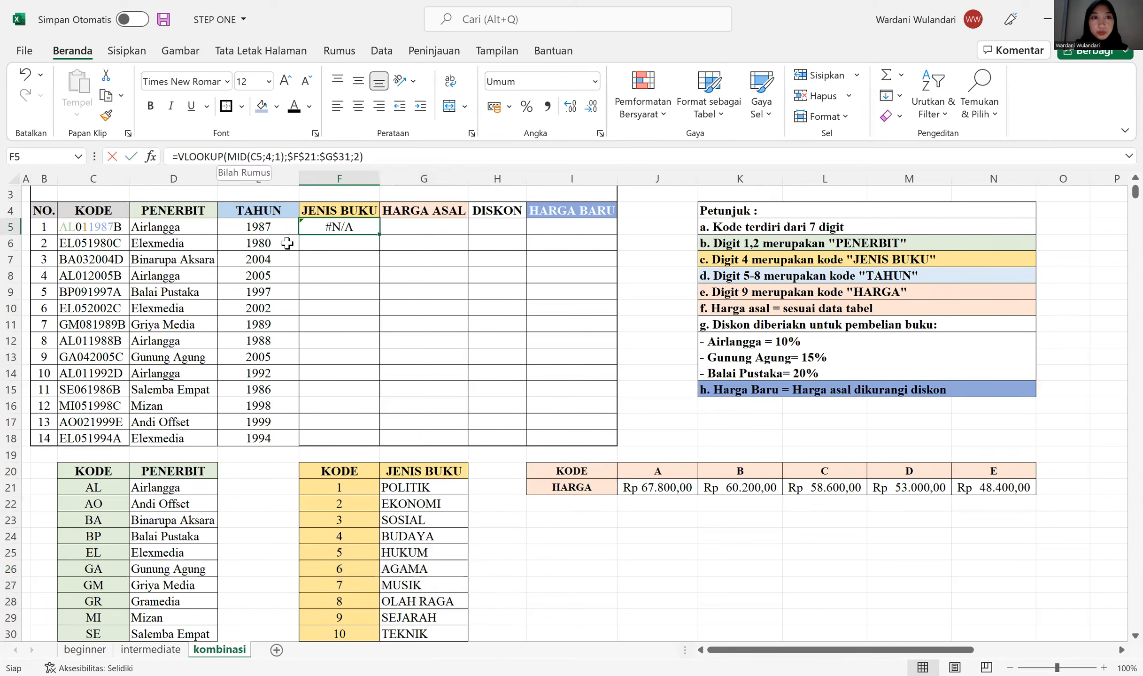
key(F2)
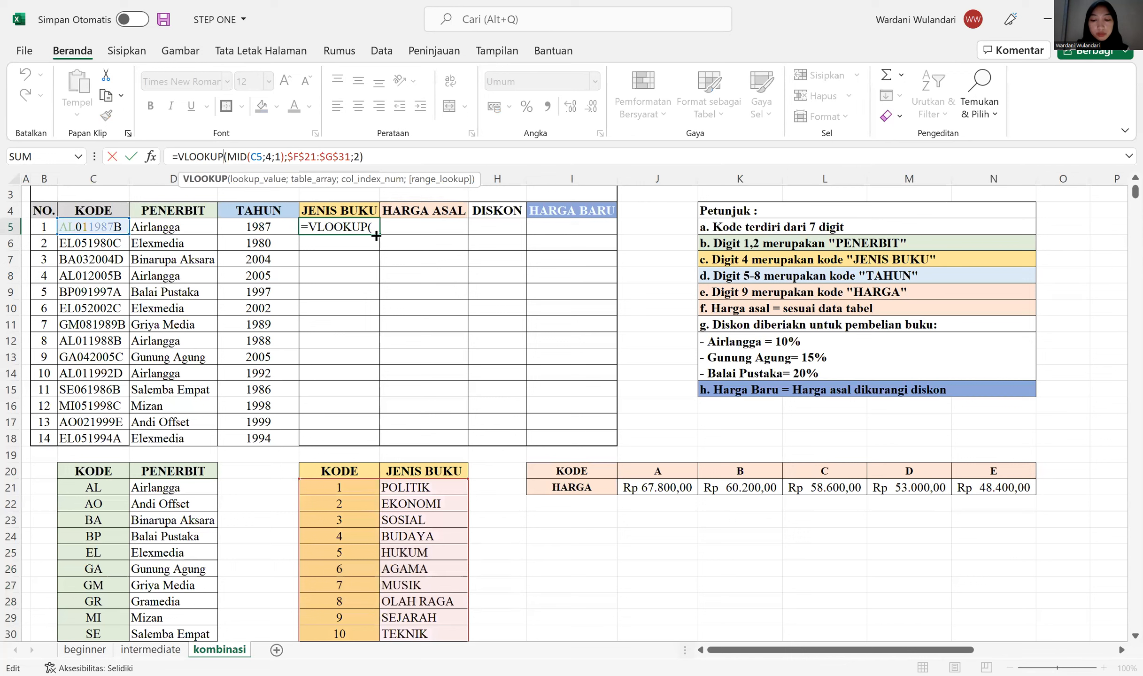
key(Right)
text(value()
key(Right)
key(Right)
key(Right)
key(Right)
key(Right)
key(Right)
key(Right)
key(Right)
key(Right)
key(Right)
key(Right)
text())
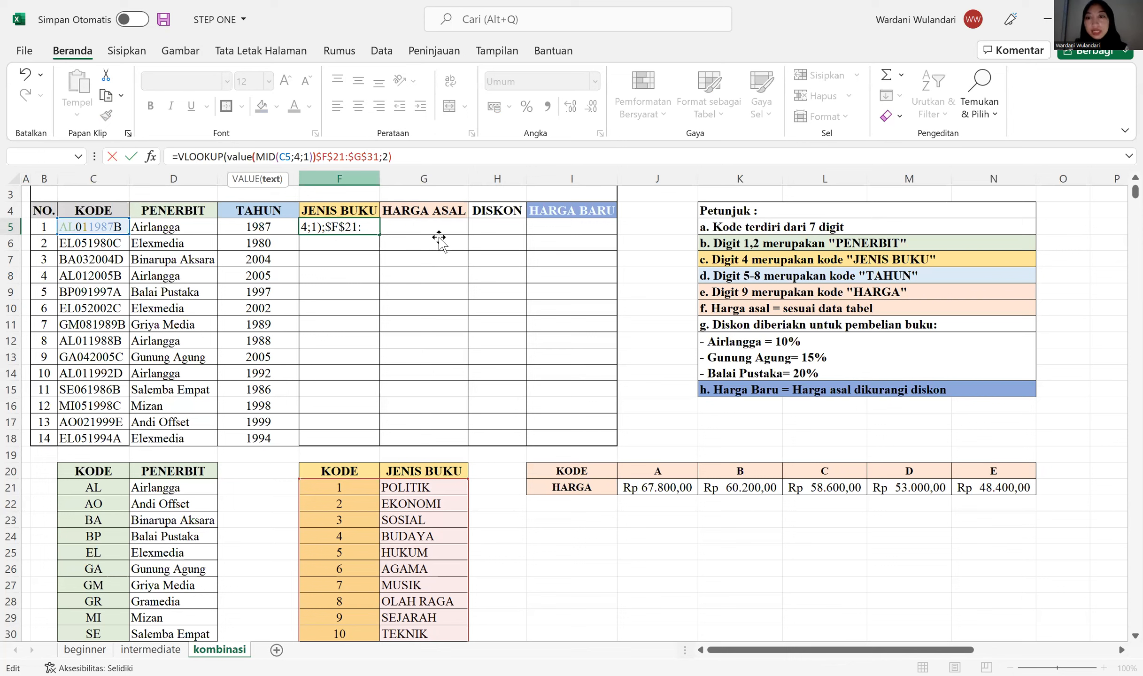
key(Return)
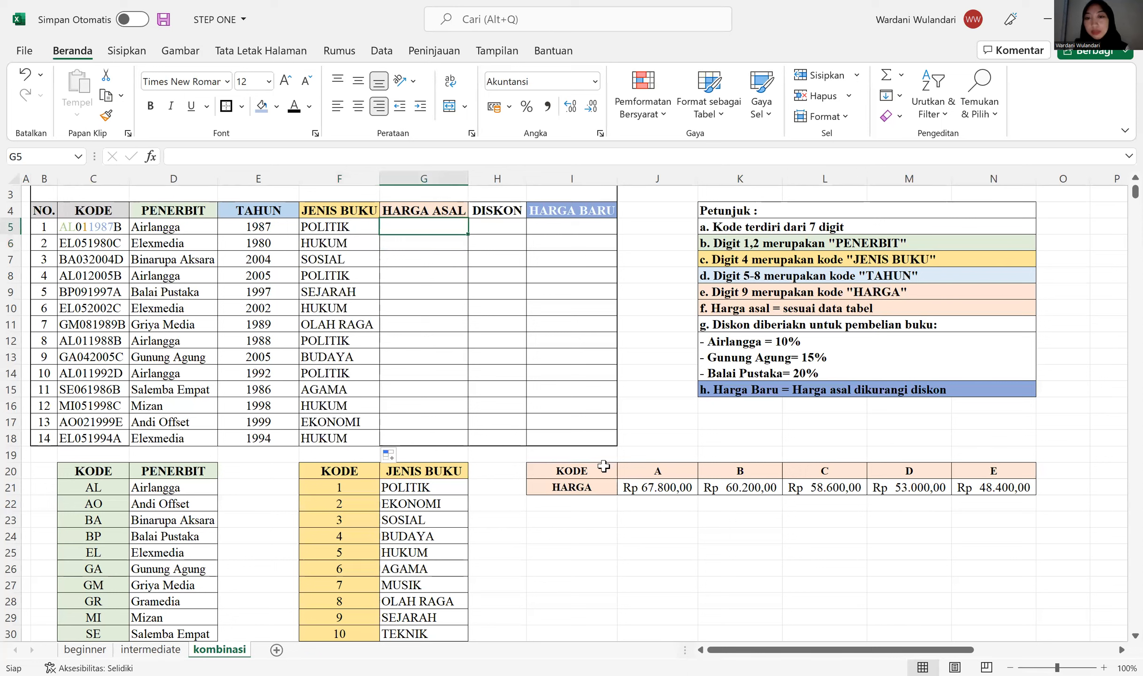
- Start an HLOOKUP formula for the KODE–HARGA table in Harga Asal cell G5, using RIGHT(C5;1) as the lookup value
drag(578, 472, 1010, 489)
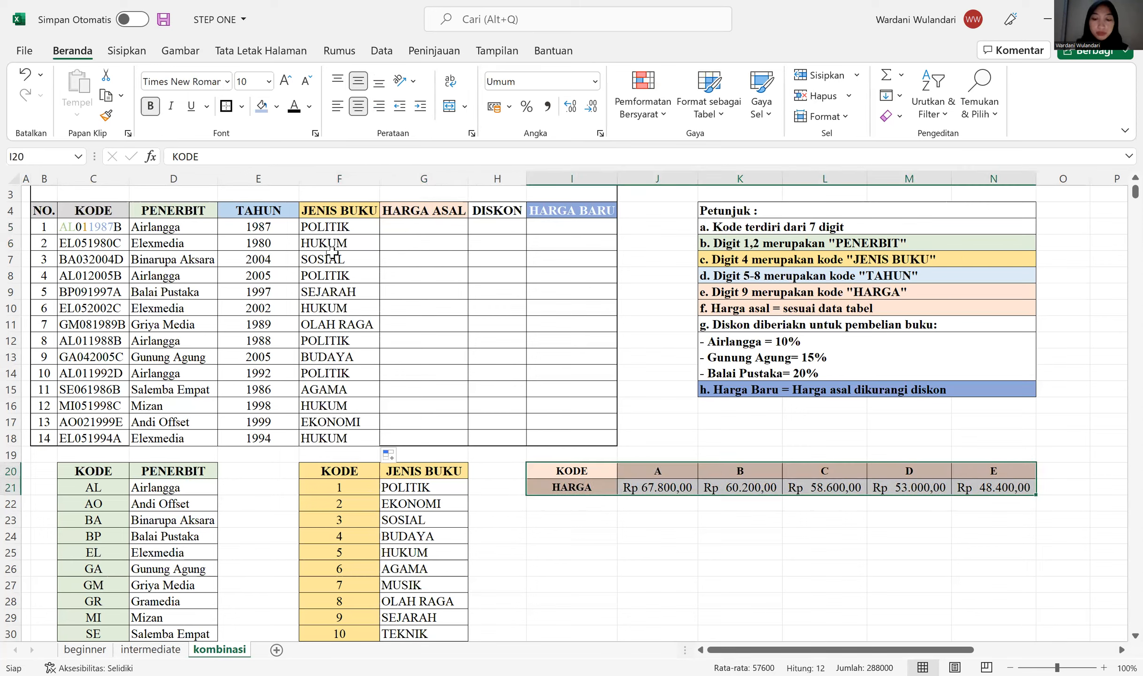
click(423, 227)
text(=)
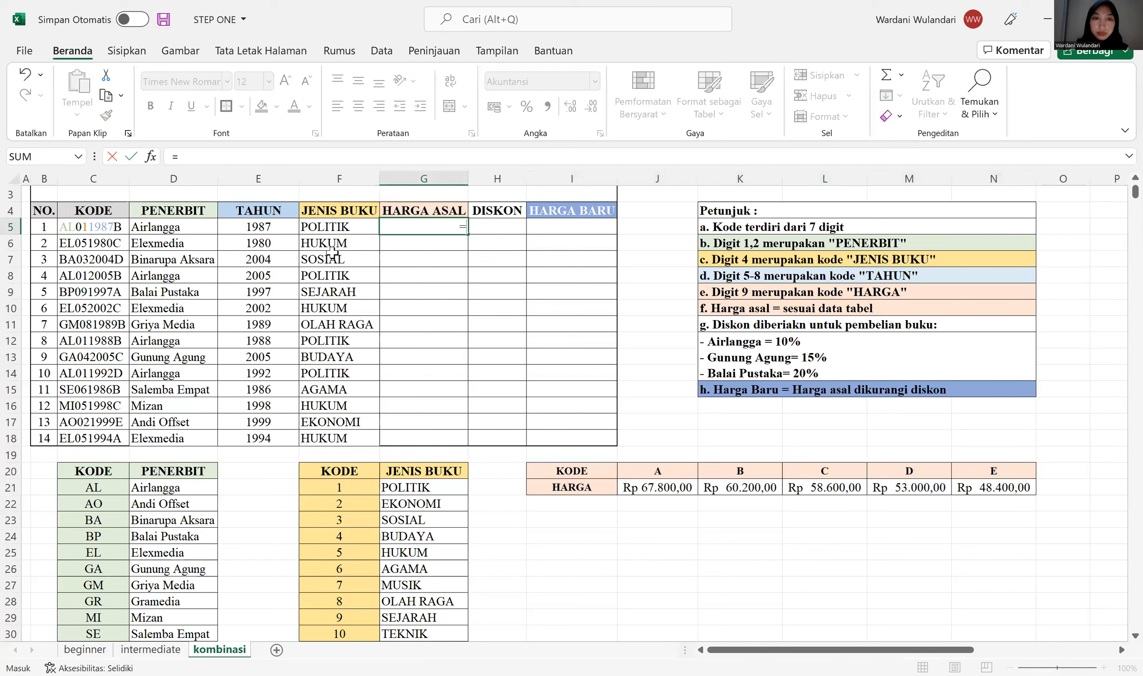
text(hlo)
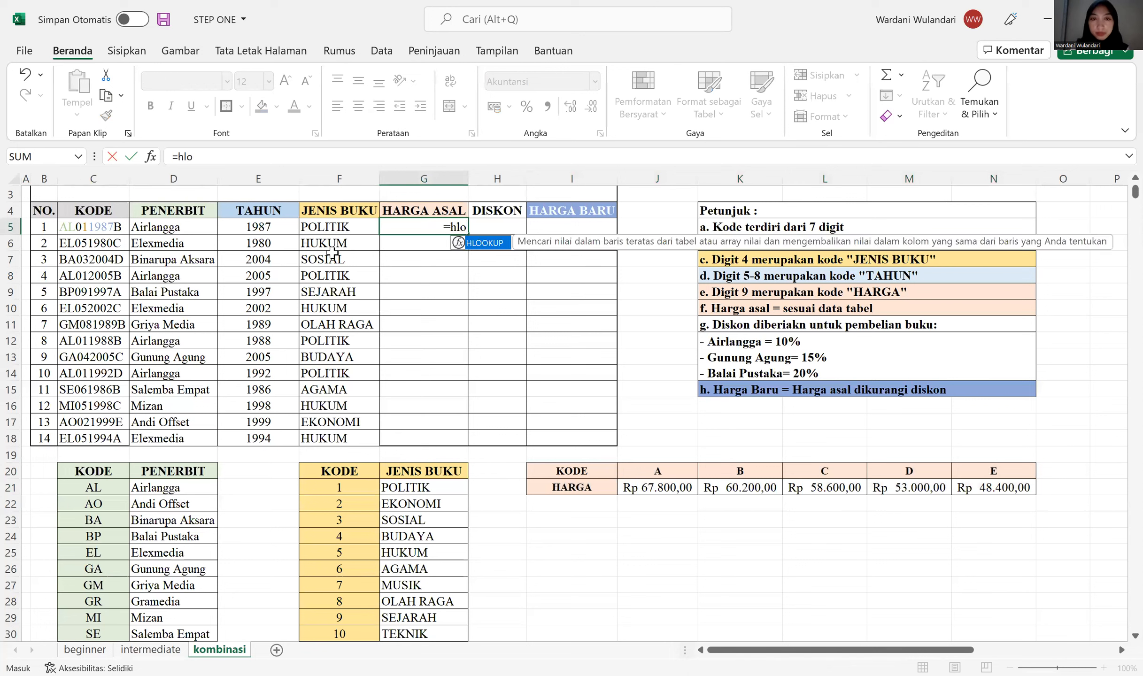
text(okup()
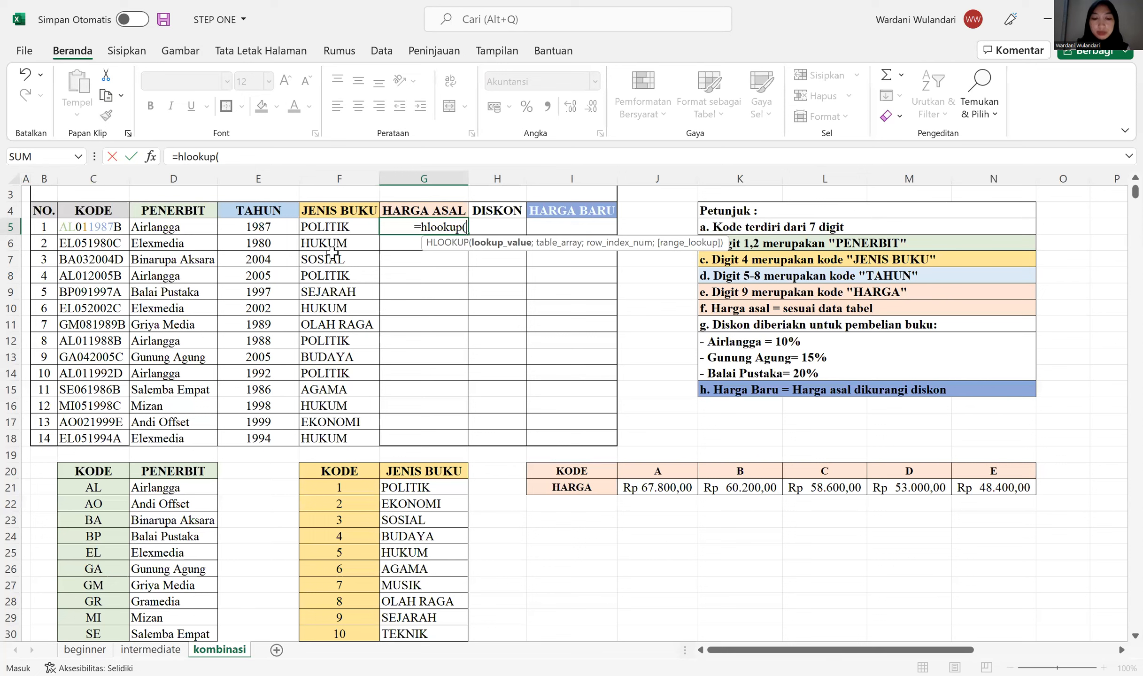
text(r)
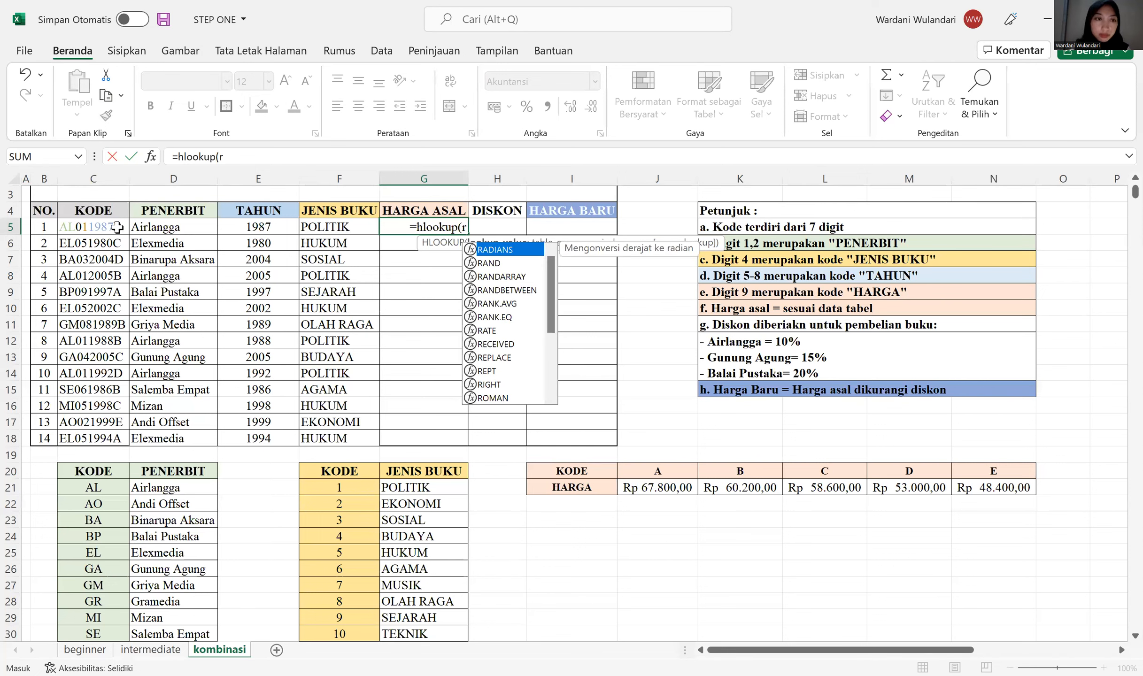
text(ight()
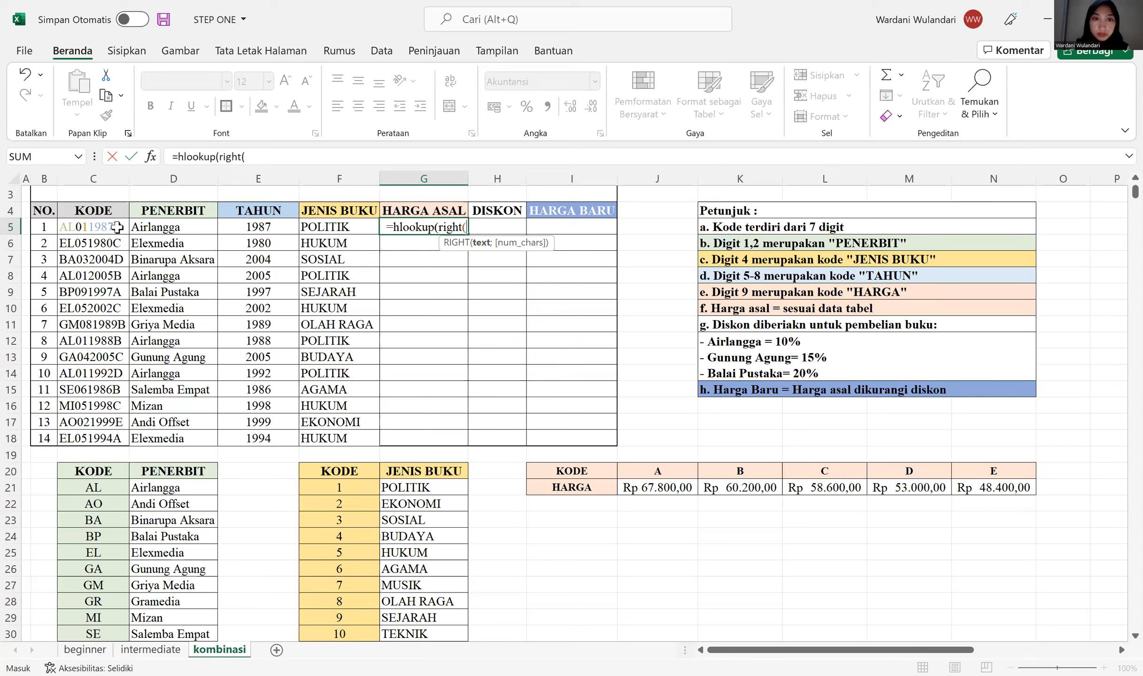
click(117, 228)
text(;1)
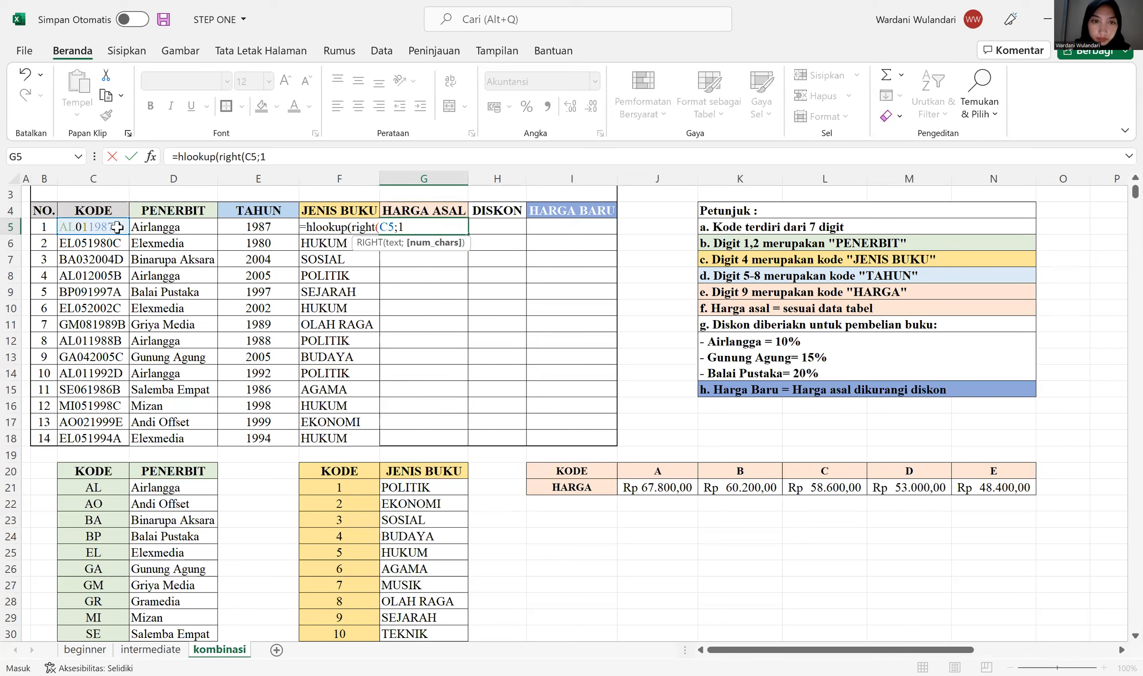